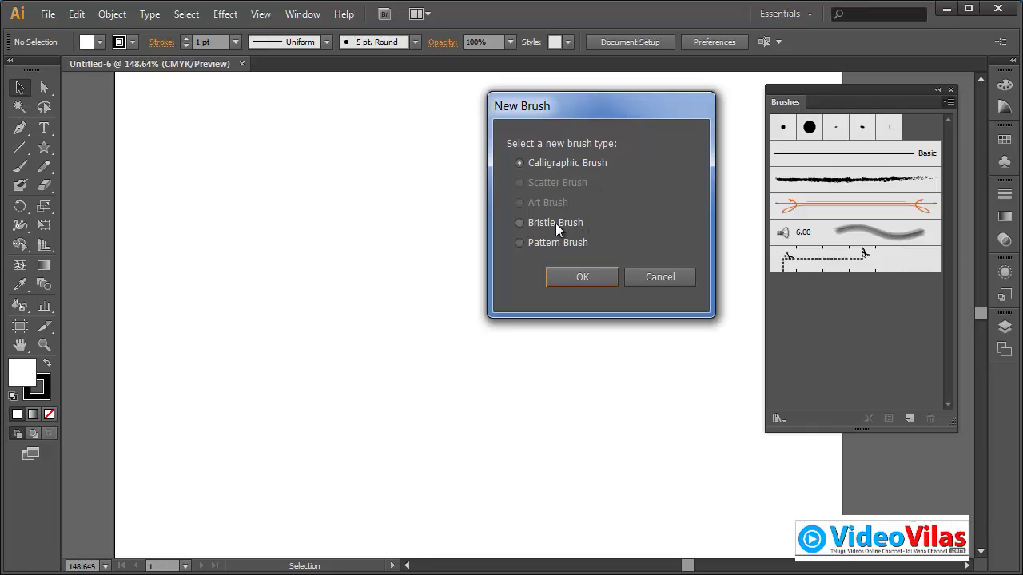
# - Cancel the new brush setup and paint a wavy freehand stroke across the artboard with the Paintbrush tool
pyautogui.click(672, 280)
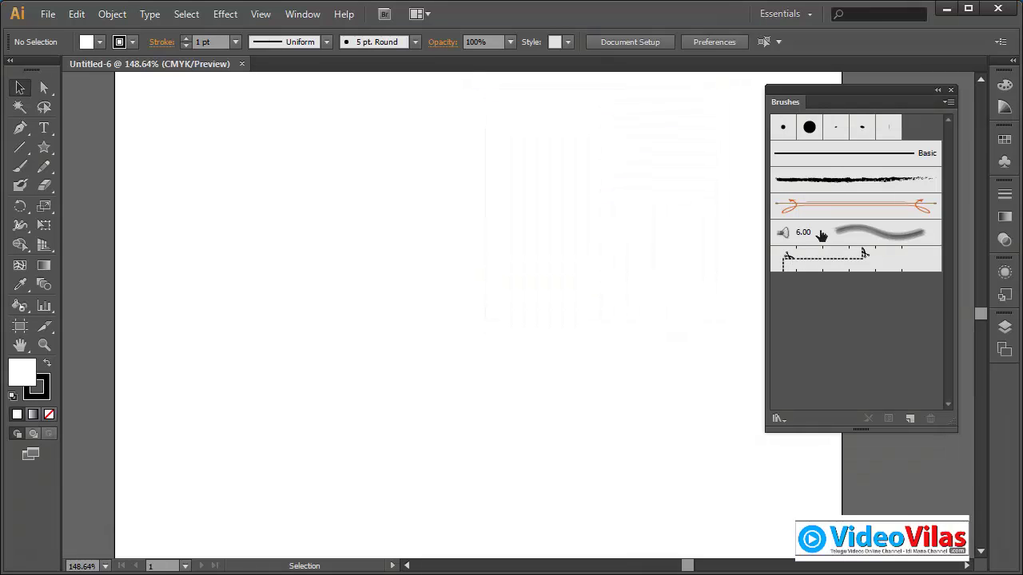
pyautogui.click(19, 168)
pyautogui.moveTo(260, 179); pyautogui.dragTo(654, 220)
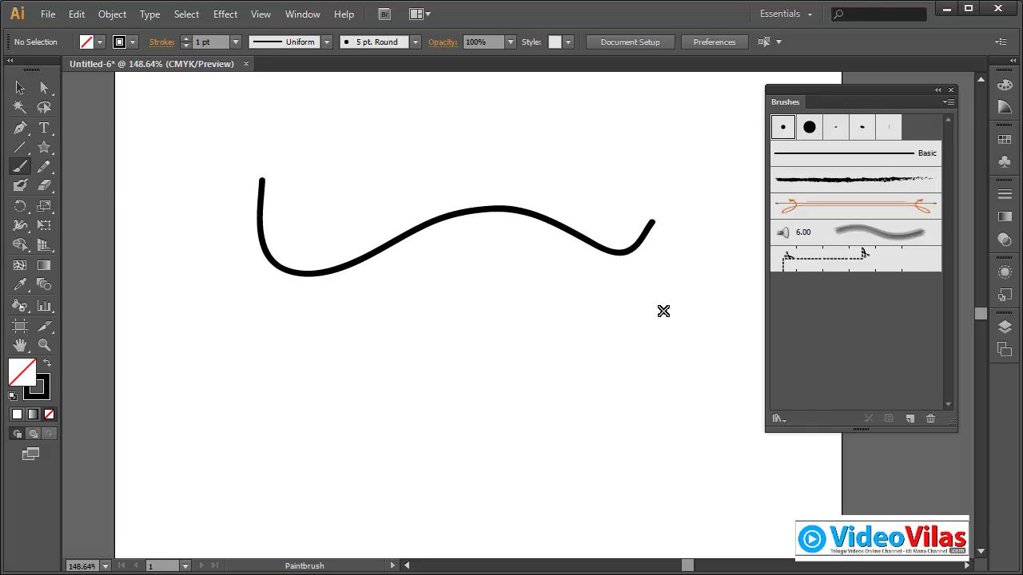
# - Apply the Mop bristle brush to the wavy stroke and deselect it
pyautogui.click(20, 88)
pyautogui.moveTo(256, 133); pyautogui.dragTo(685, 400)
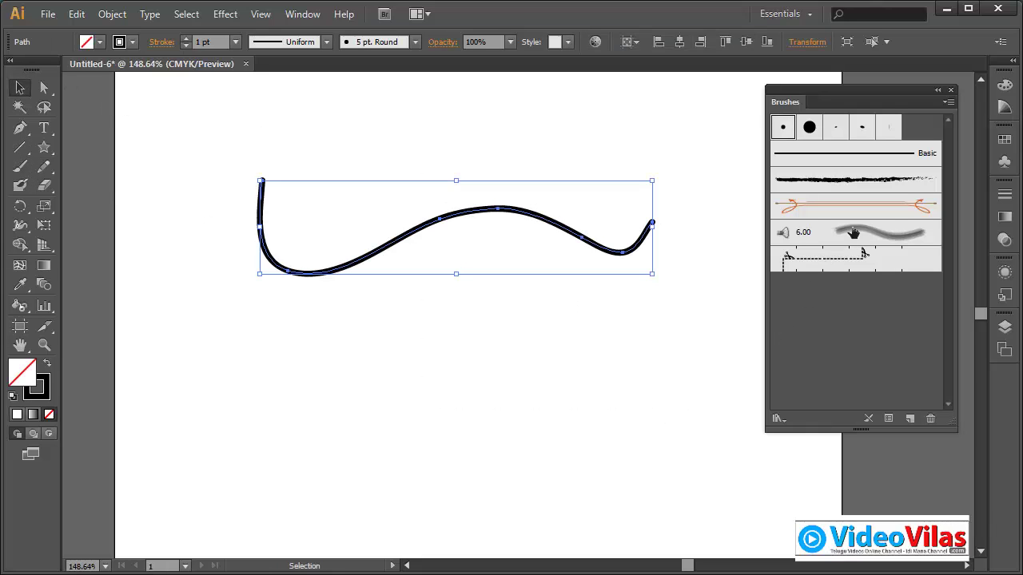
pyautogui.click(849, 232)
pyautogui.click(626, 162)
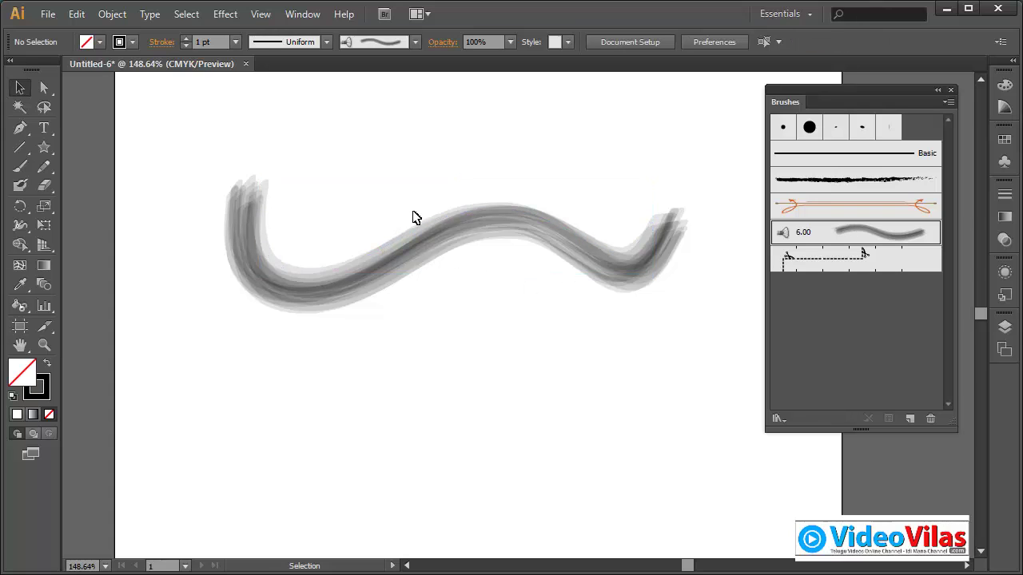
# - Inspect the bristle texture of the wavy stroke and review the Mop brush's Bristle Brush Options, cancelling without changes
pyautogui.hotkey('ctrl', 'space')
pyautogui.moveTo(329, 162); pyautogui.dragTo(487, 367)
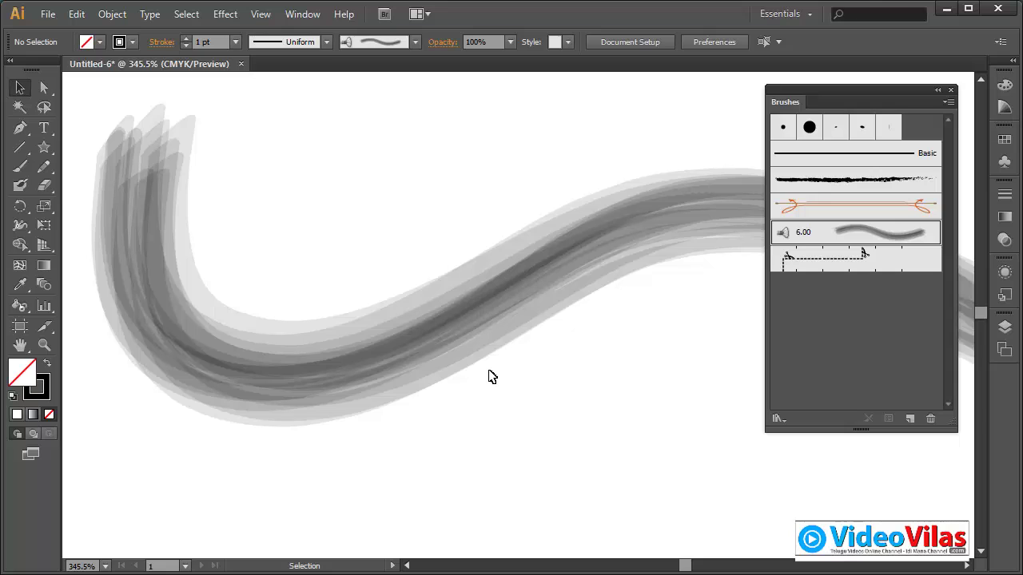
pyautogui.hotkey('ctrl', '-')
pyautogui.hotkey('ctrl', '-')
pyautogui.hotkey('ctrl', '-')
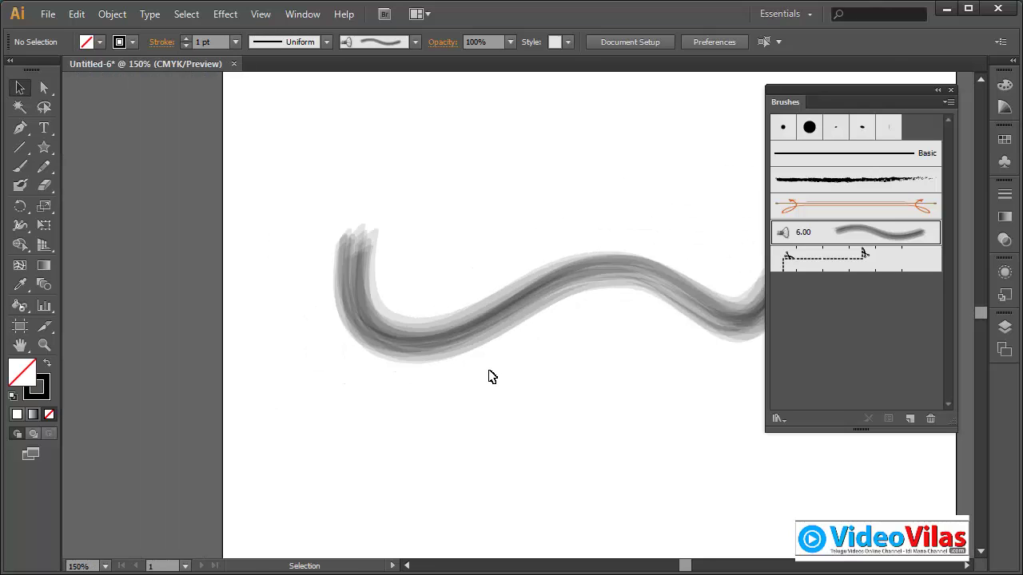
pyautogui.moveTo(642, 409); pyautogui.dragTo(505, 402)
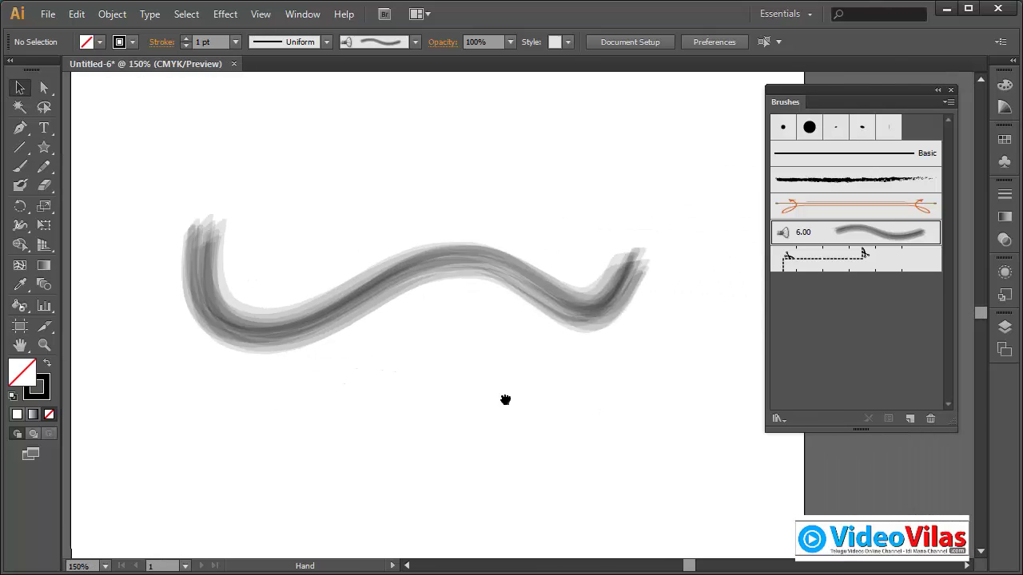
pyautogui.click(493, 295)
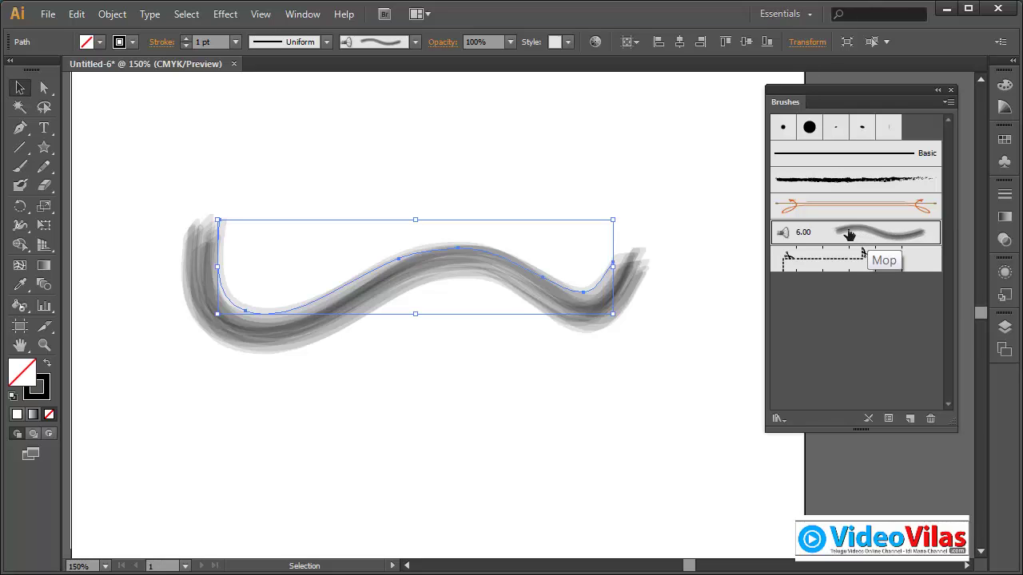
pyautogui.doubleClick(850, 233)
pyautogui.moveTo(601, 163); pyautogui.dragTo(662, 103)
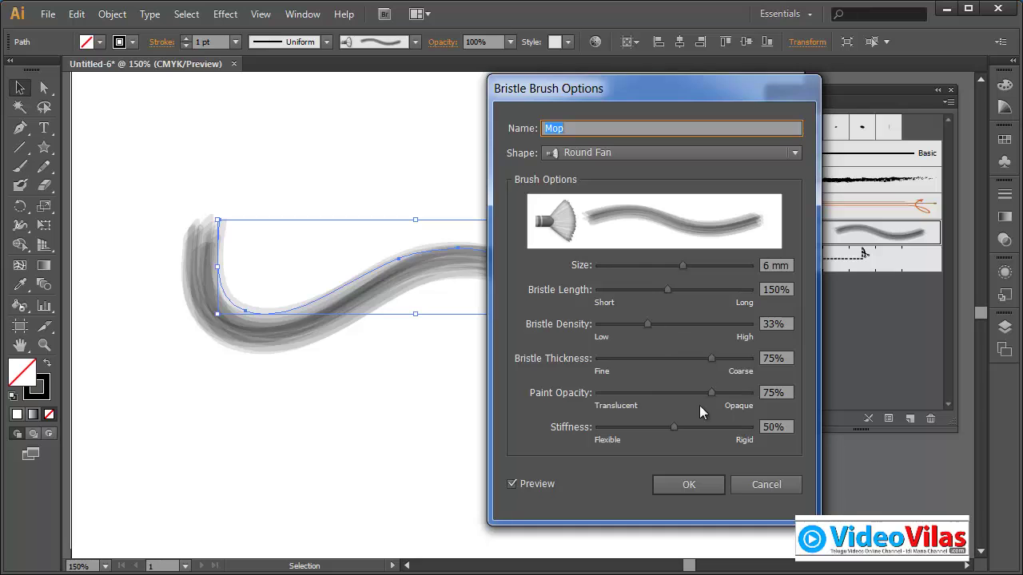
pyautogui.click(744, 485)
# - Apply the Cut Here pattern brush to the wavy path and review its Pattern Brush Options without changing them
pyautogui.click(814, 264)
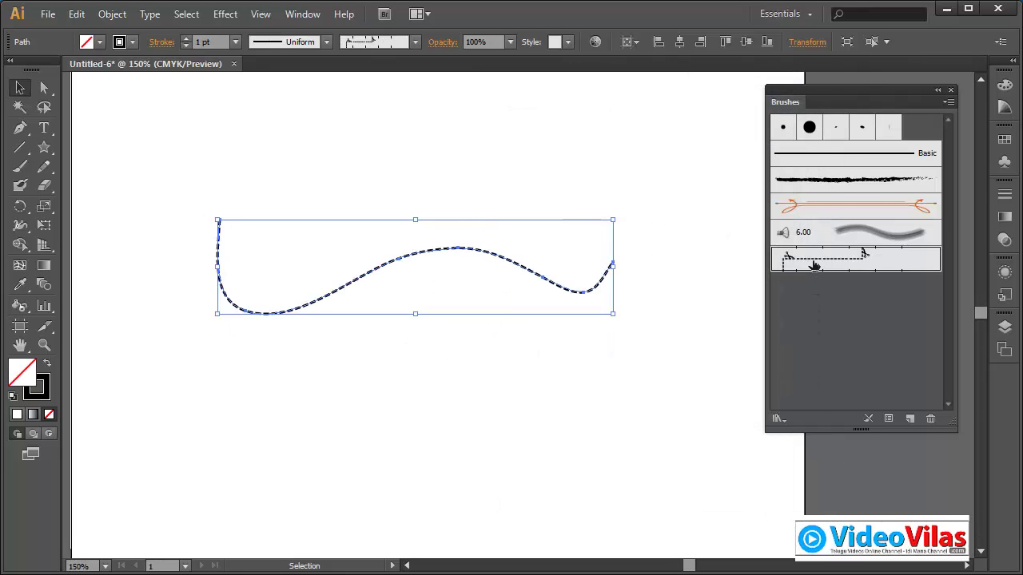
pyautogui.doubleClick(814, 264)
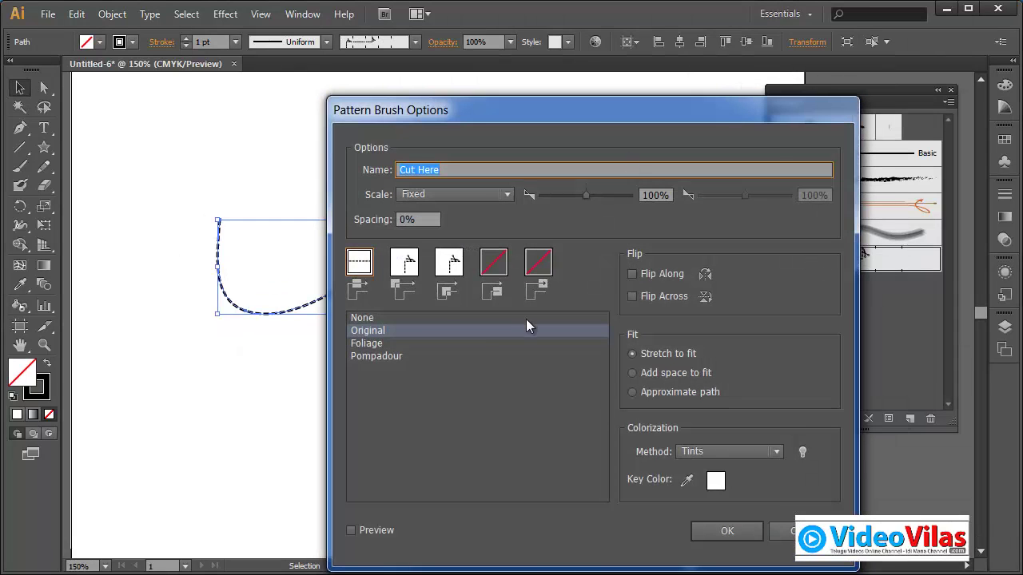
pyautogui.click(788, 532)
# - Apply the Charcoal - Feather art brush to the wavy path and review its Art Brush Options without changing them
pyautogui.click(829, 185)
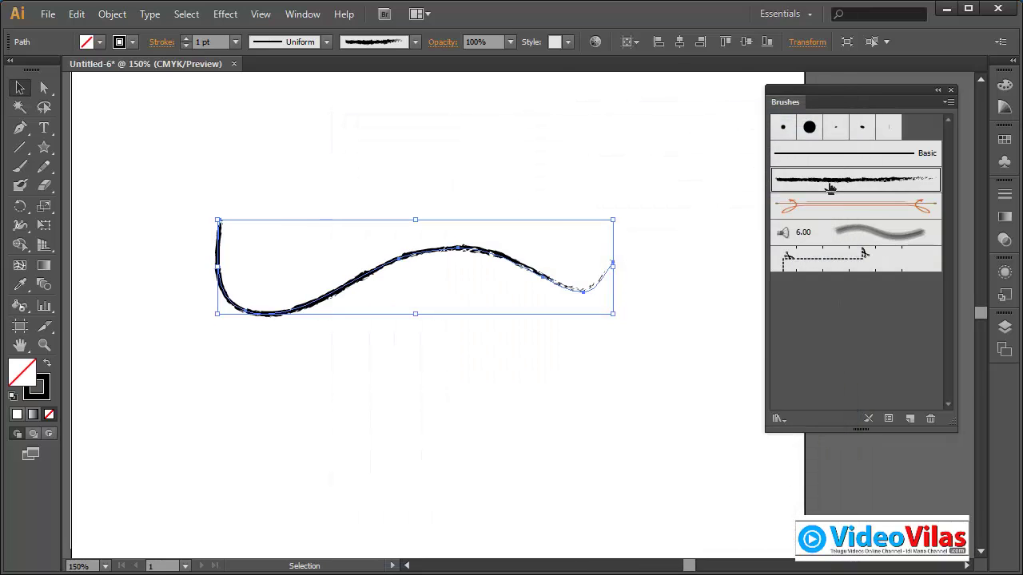
pyautogui.doubleClick(829, 184)
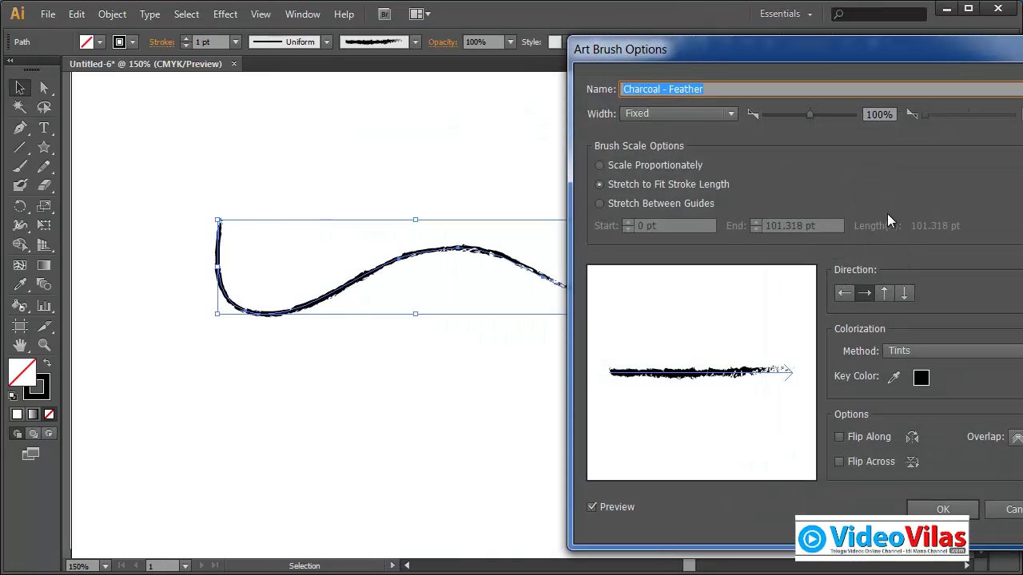
pyautogui.click(1010, 510)
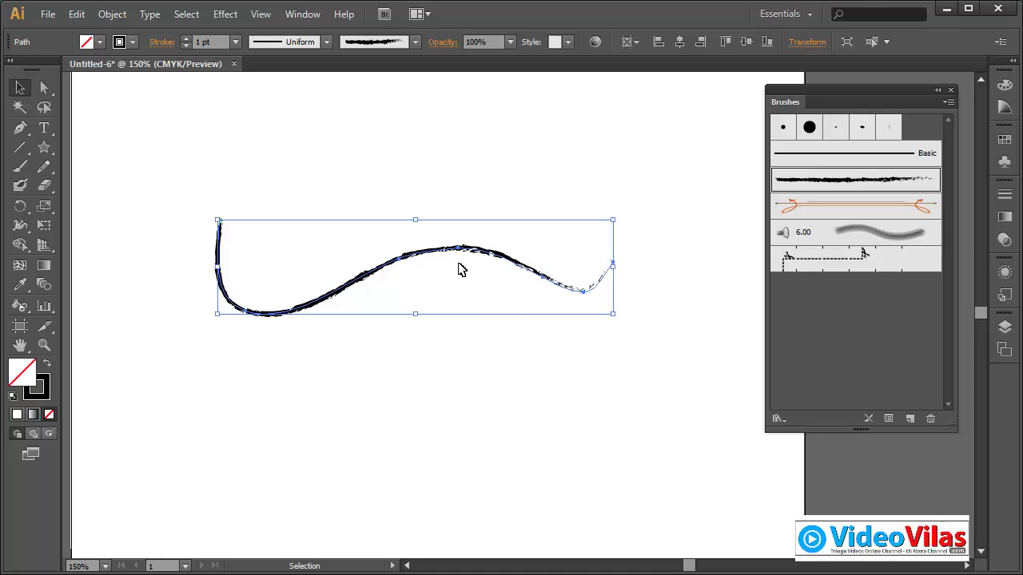
# - Review the brush types offered for a new brush while the path is selected, and cancel
pyautogui.click(949, 103)
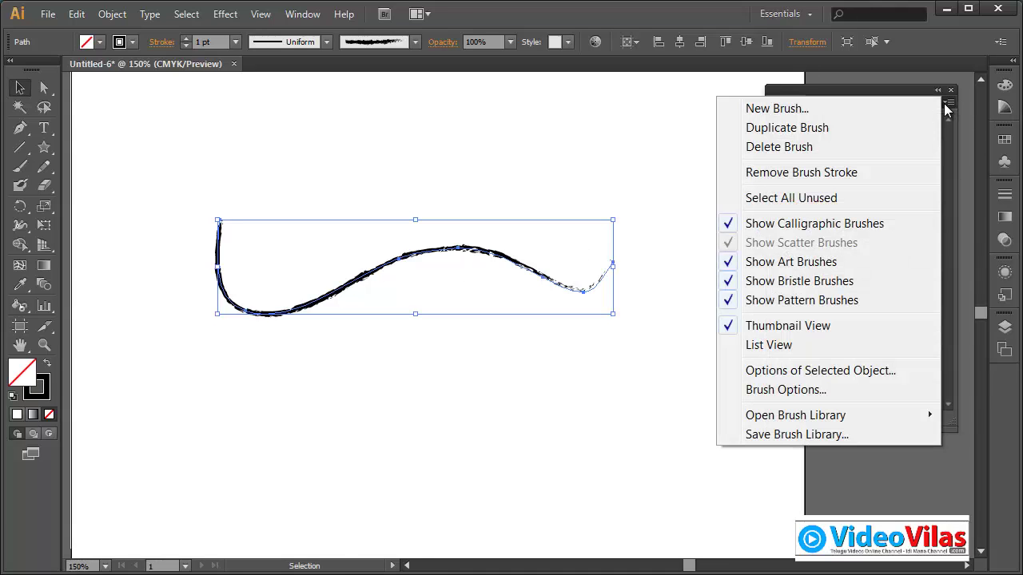
pyautogui.click(831, 108)
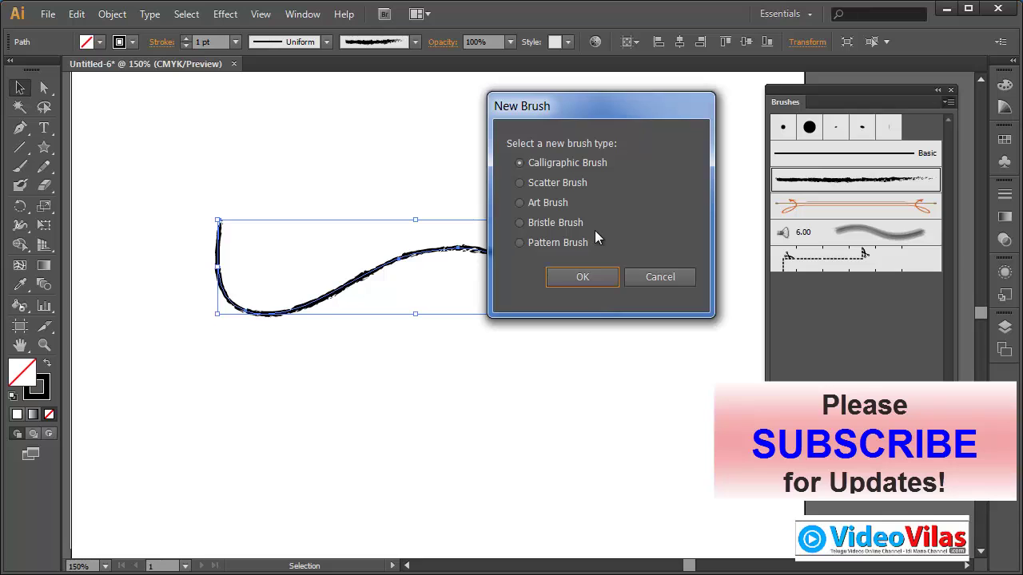
pyautogui.click(644, 277)
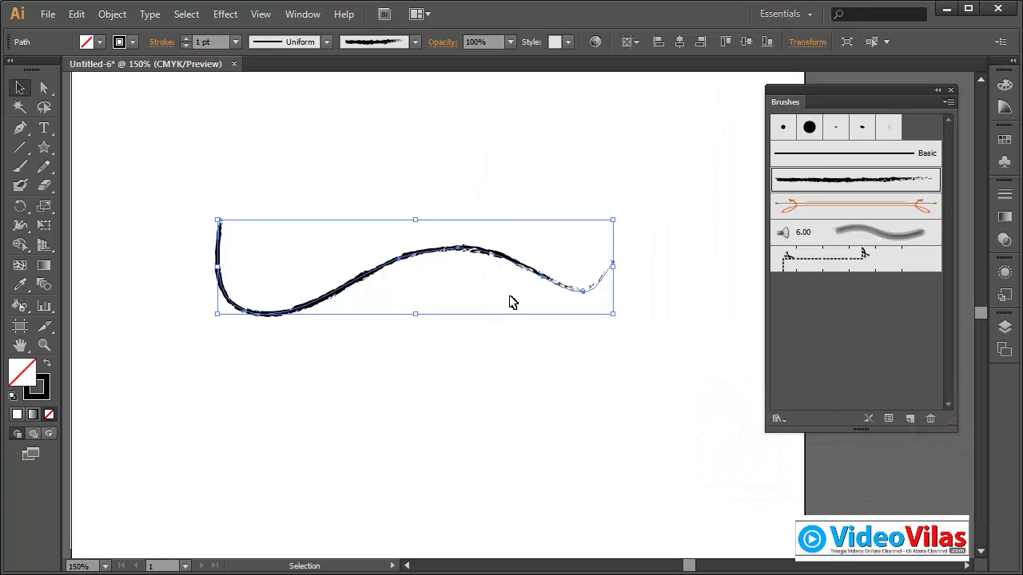
# - Delete the wavy path and close the Brushes panel
pyautogui.press('Delete')
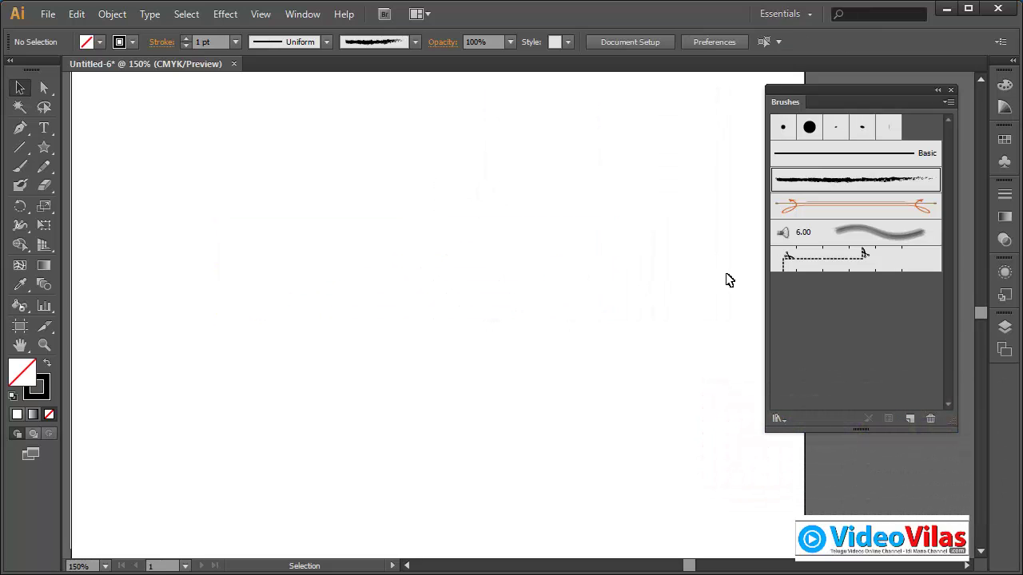
pyautogui.click(950, 91)
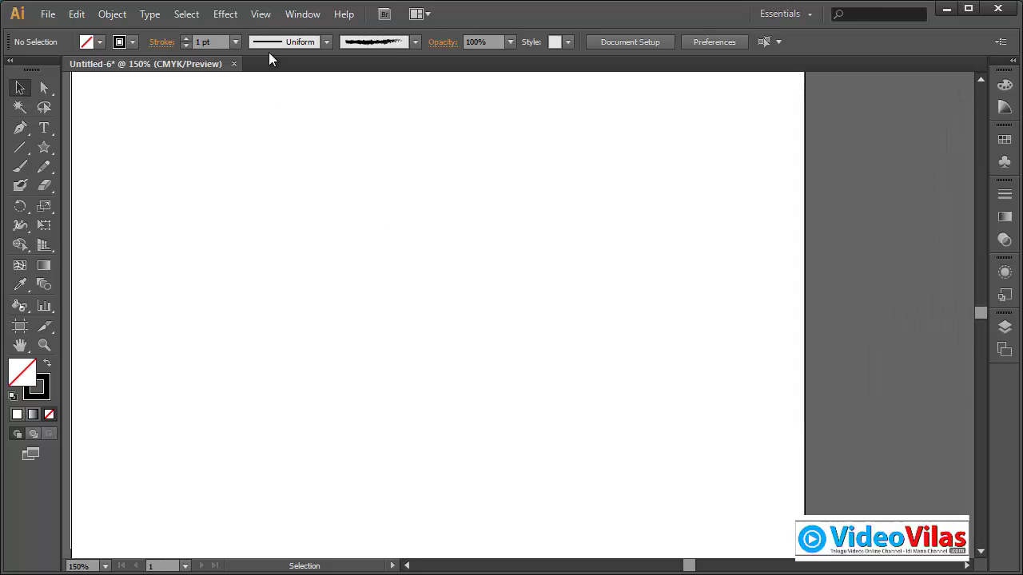
# - Place the first arrow from the Arrows_Special brush library onto the artboard as artwork and close the library
pyautogui.click(307, 14)
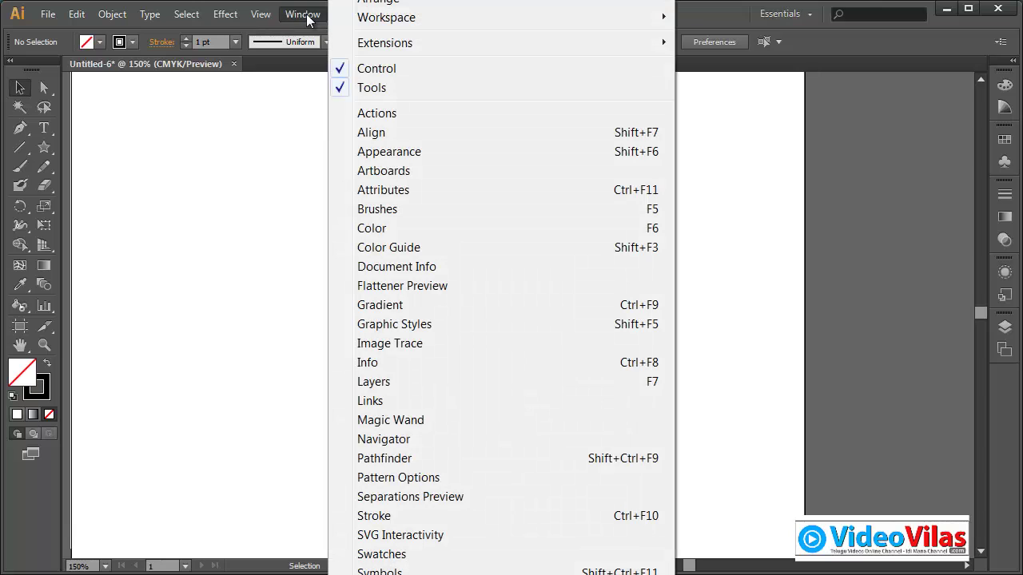
pyautogui.moveTo(416, 574)
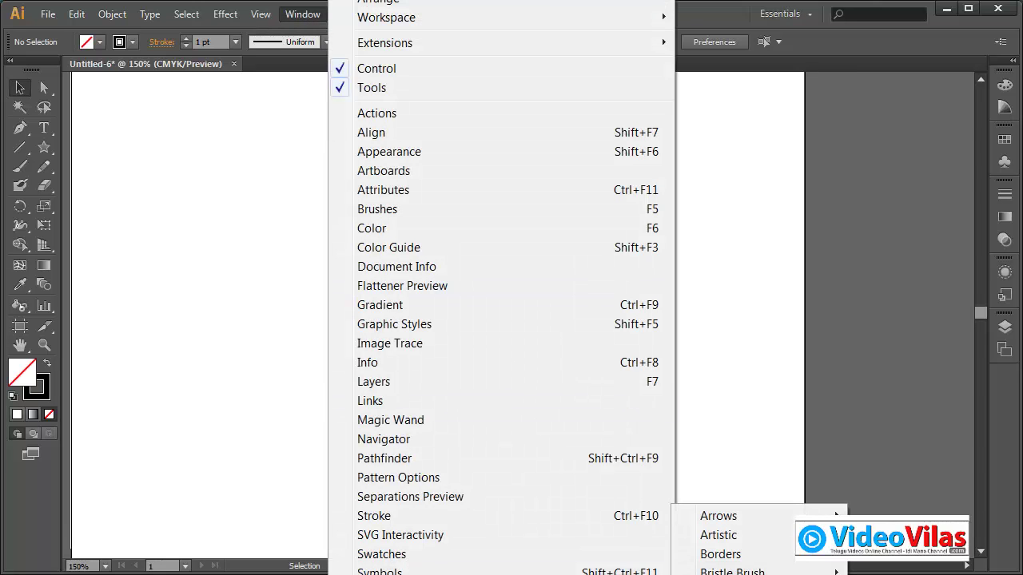
pyautogui.moveTo(746, 521)
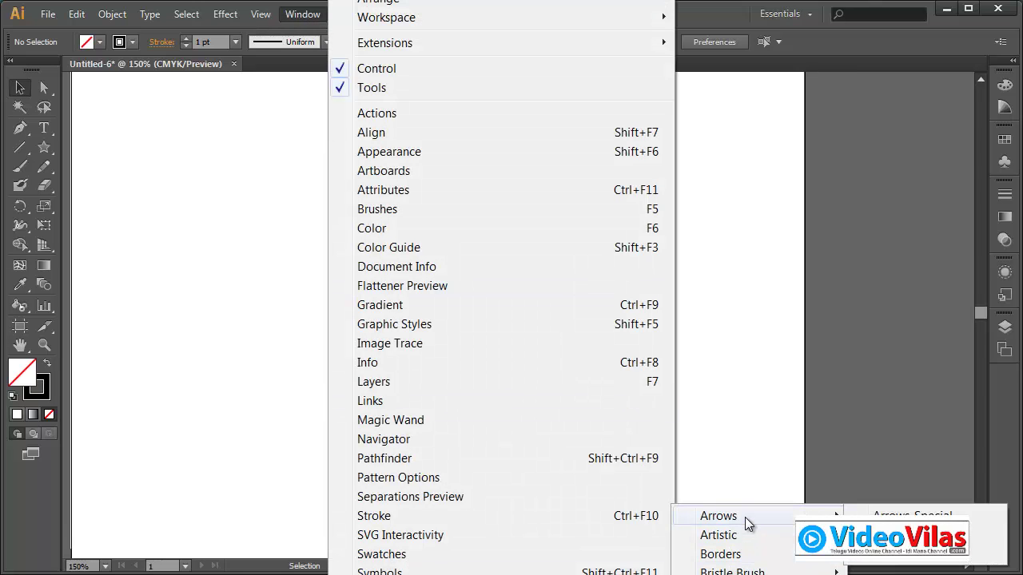
pyautogui.click(873, 515)
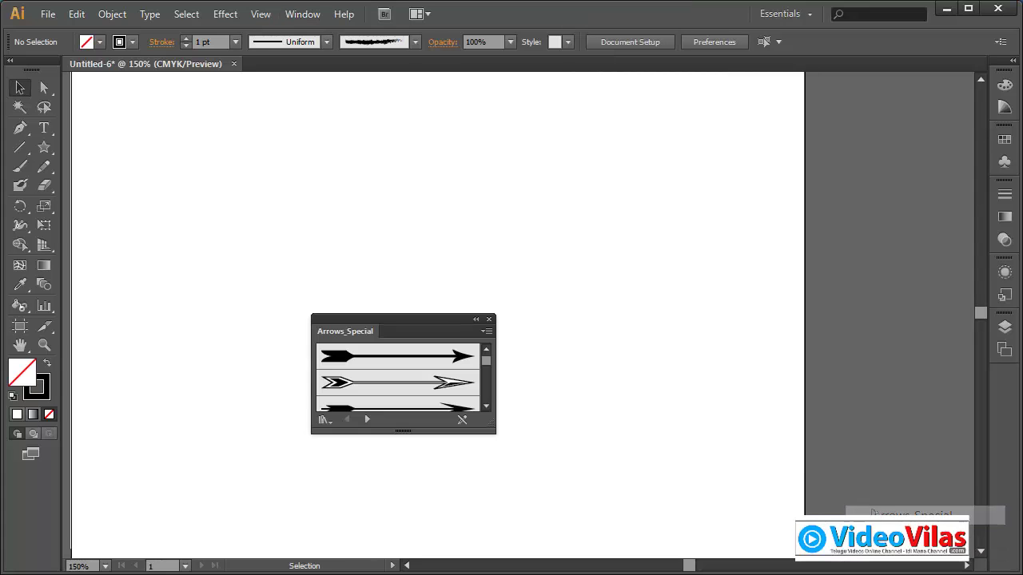
pyautogui.moveTo(445, 324); pyautogui.dragTo(734, 127)
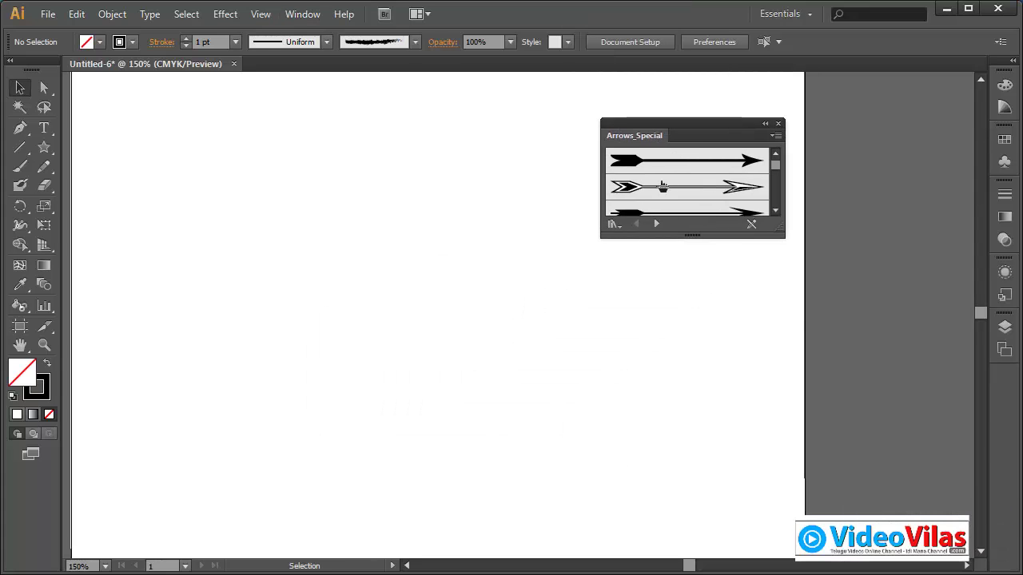
pyautogui.moveTo(640, 165); pyautogui.dragTo(446, 203)
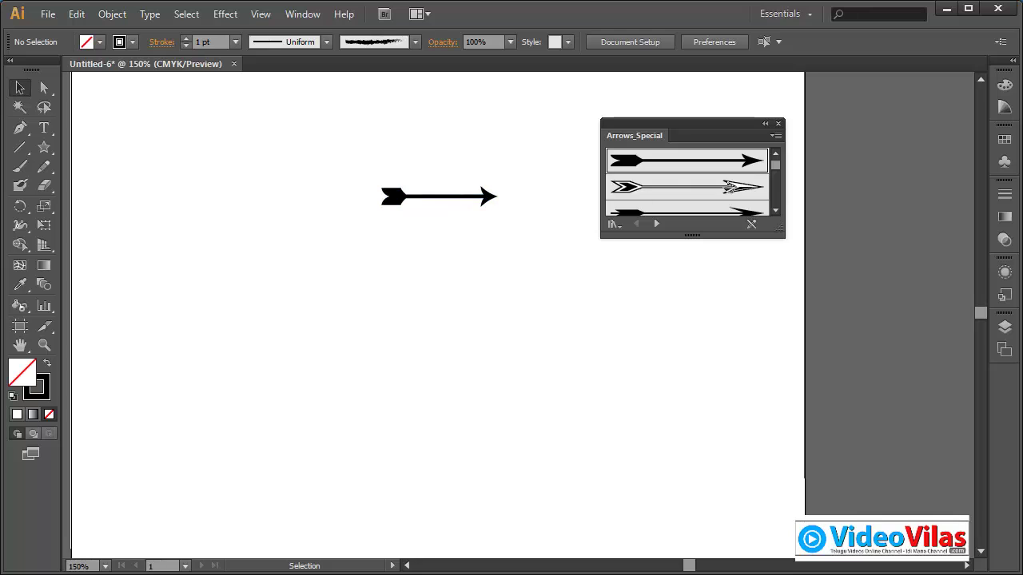
pyautogui.click(777, 123)
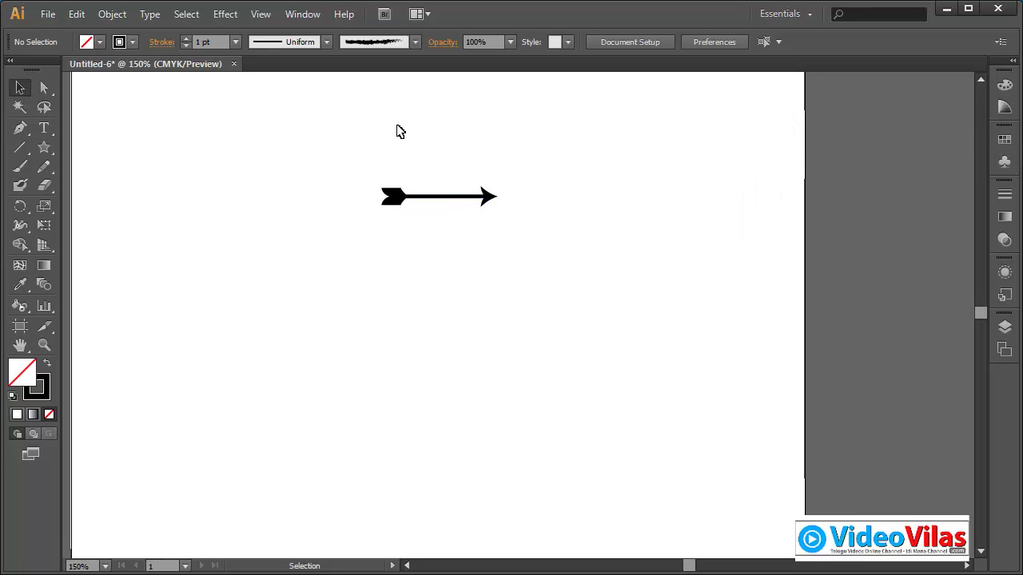
# - Reopen the Brushes panel and sketch a wide U-shaped curve below the arrow with the Pencil tool, leaving it deselected
pyautogui.click(304, 15)
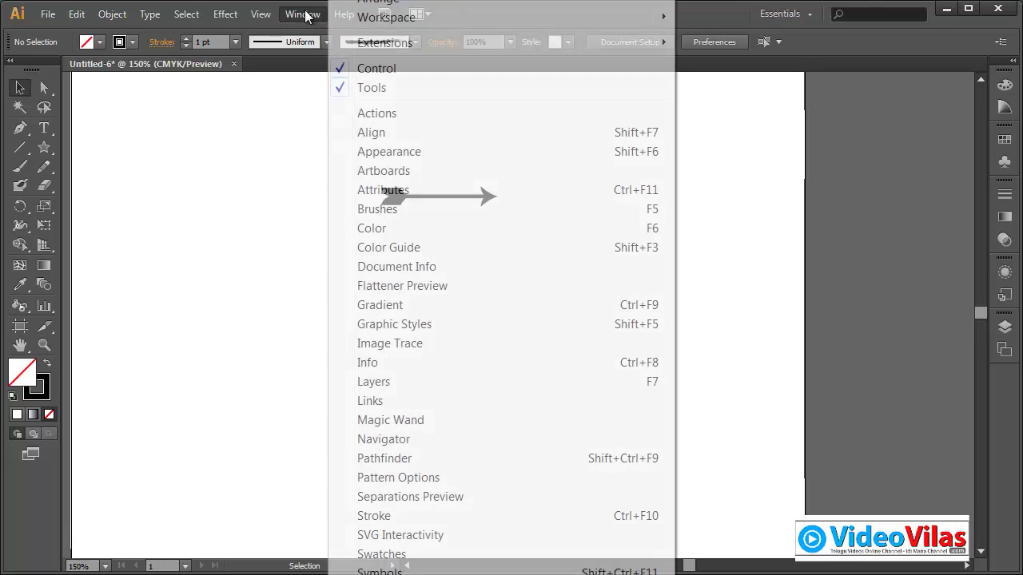
pyautogui.click(390, 210)
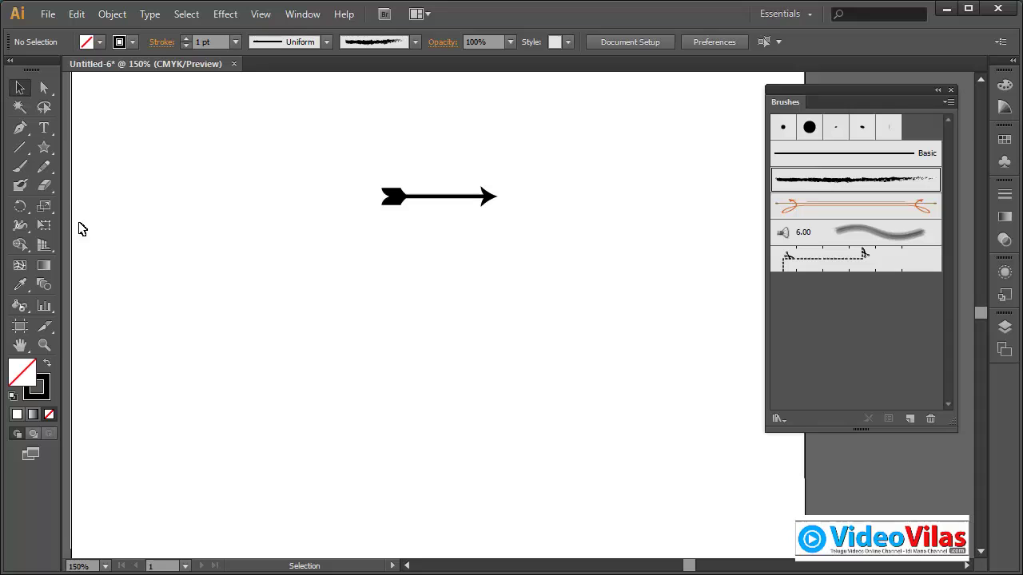
pyautogui.click(44, 168)
pyautogui.moveTo(289, 209)
pyautogui.mouseDown()
pyautogui.moveTo(399, 332)
pyautogui.moveTo(584, 294)
pyautogui.mouseUp()
pyautogui.click(20, 87)
pyautogui.click(240, 120)
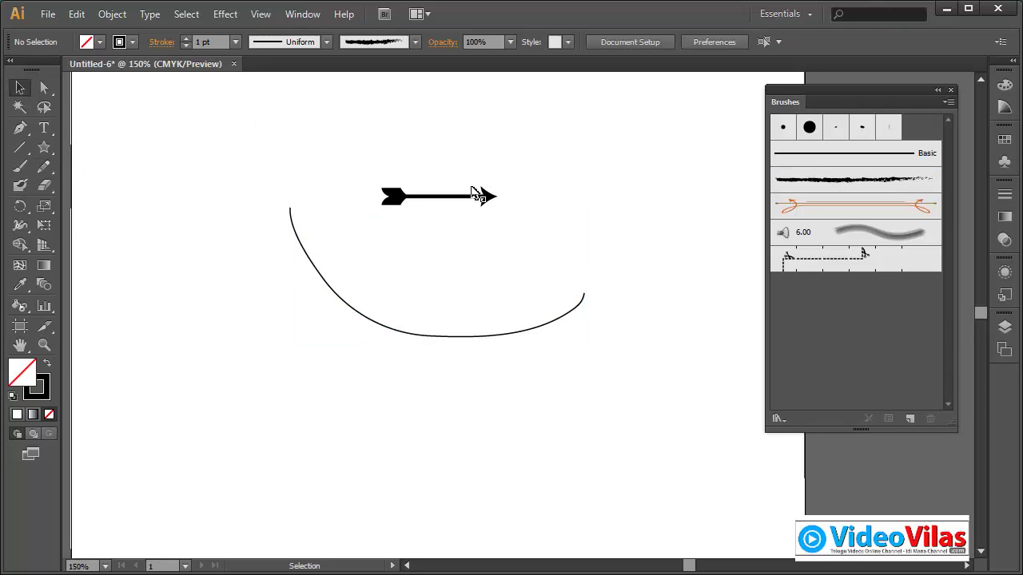
# - Delete the arrow artwork above the pencil curve
pyautogui.moveTo(484, 195); pyautogui.dragTo(602, 210)
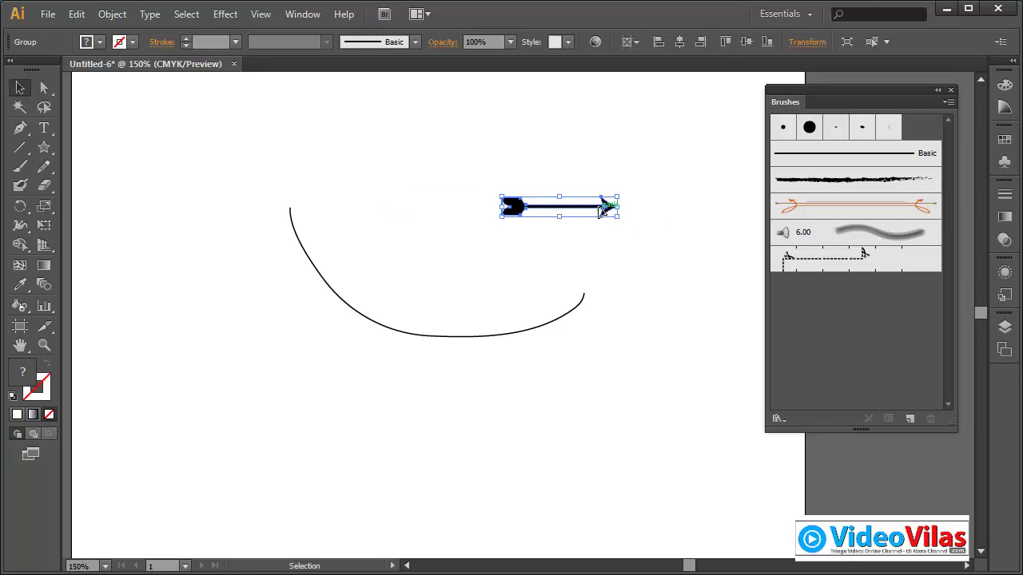
pyautogui.press('Delete')
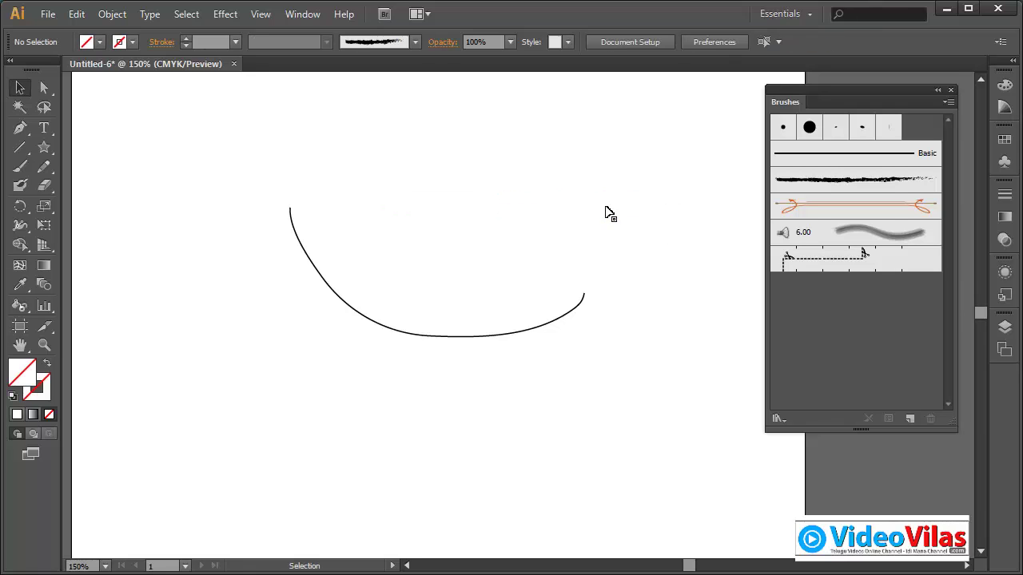
# - Open the Arrows_Special brush library and add its first arrow brush to the document's brushes
pyautogui.click(302, 13)
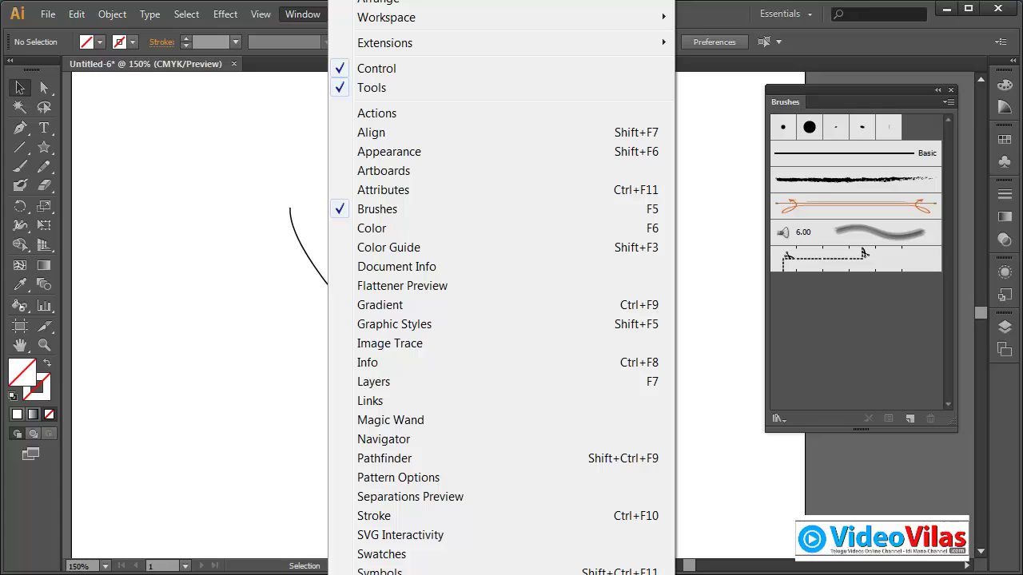
pyautogui.moveTo(754, 520)
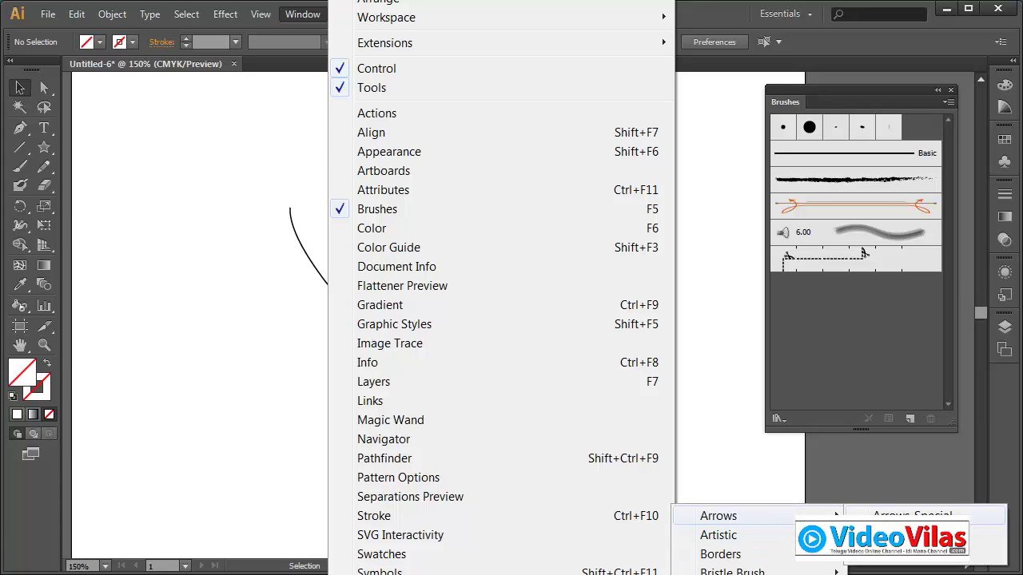
pyautogui.click(911, 516)
pyautogui.click(662, 166)
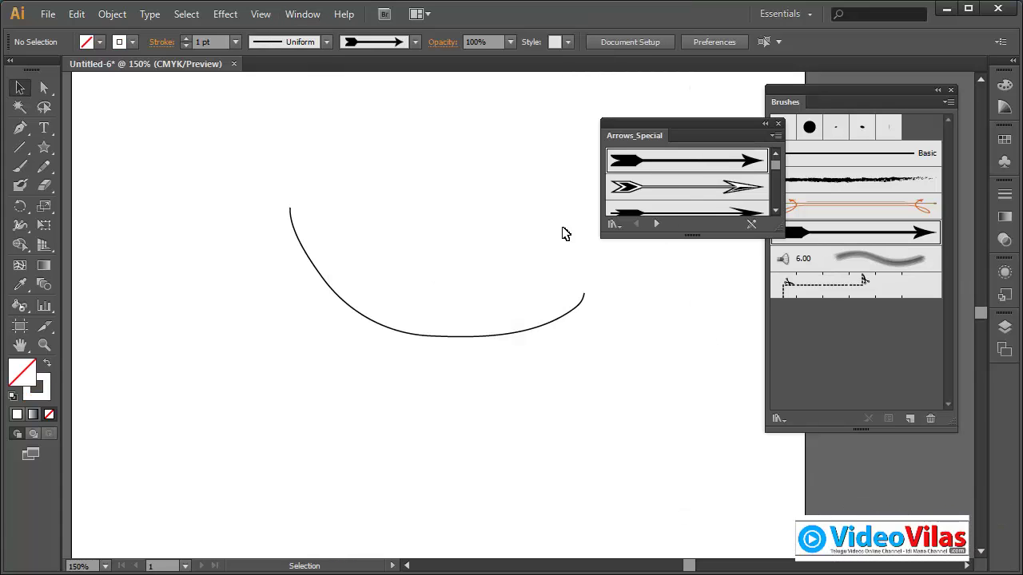
# - Apply the newly added arrow brush to the U-shaped pencil curve and close the Arrows_Special library
pyautogui.moveTo(533, 285); pyautogui.dragTo(608, 395)
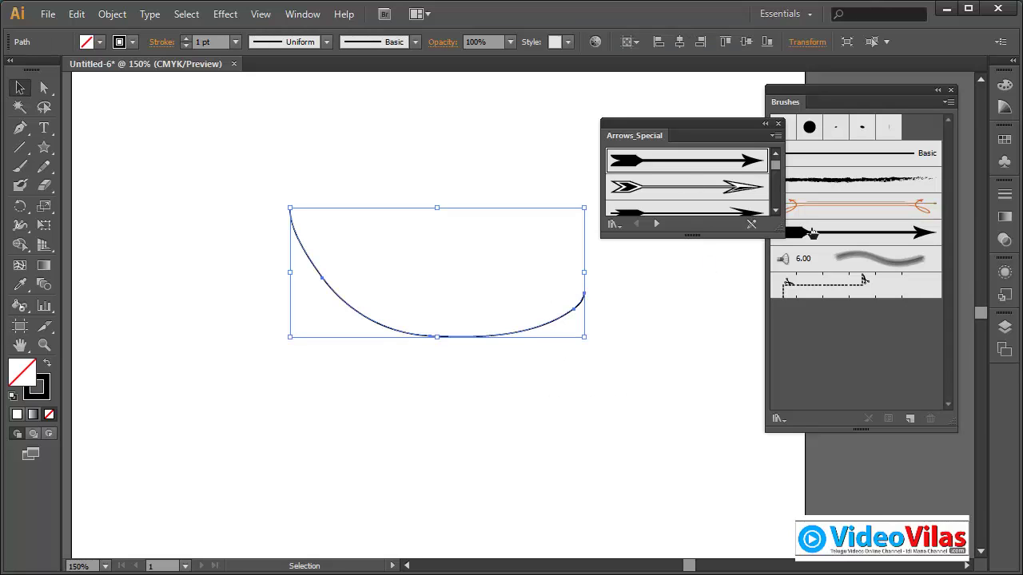
pyautogui.click(812, 231)
pyautogui.moveTo(744, 132); pyautogui.dragTo(699, 131)
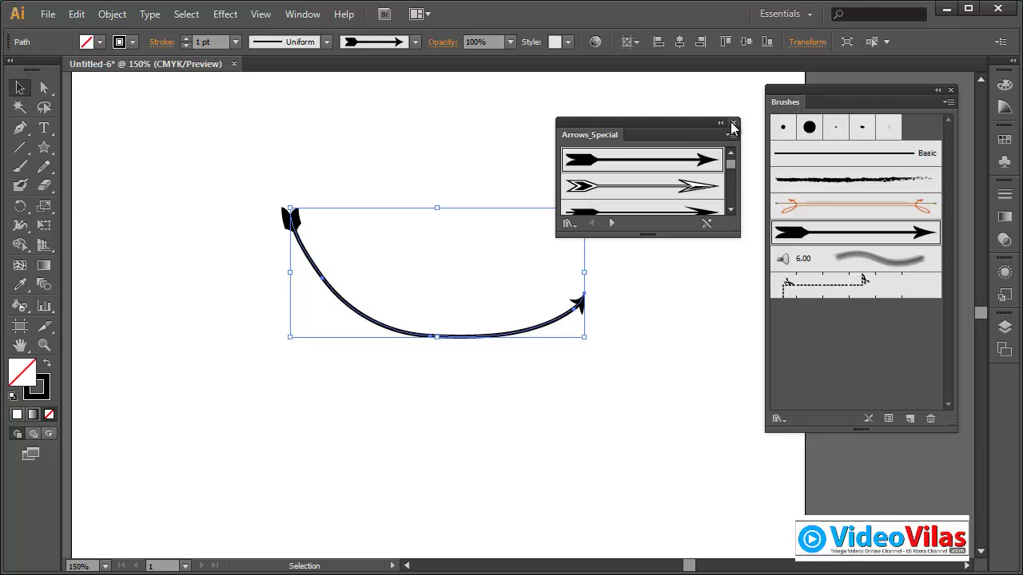
pyautogui.click(734, 123)
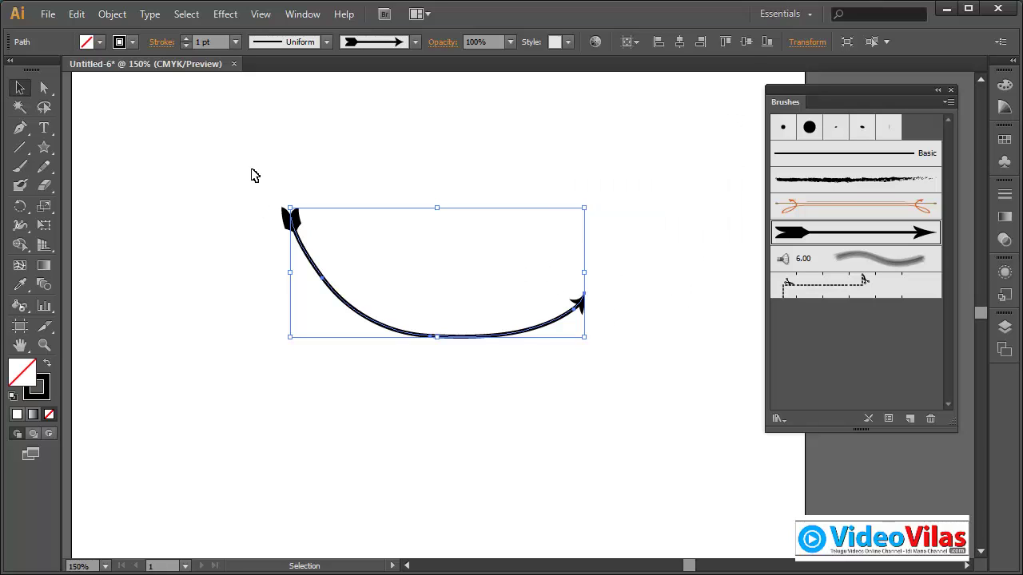
# - Review the arrow brush's Art Brush Options and leave them without making changes
pyautogui.click(256, 178)
pyautogui.moveTo(286, 192); pyautogui.dragTo(385, 322)
pyautogui.moveTo(637, 264); pyautogui.dragTo(536, 359)
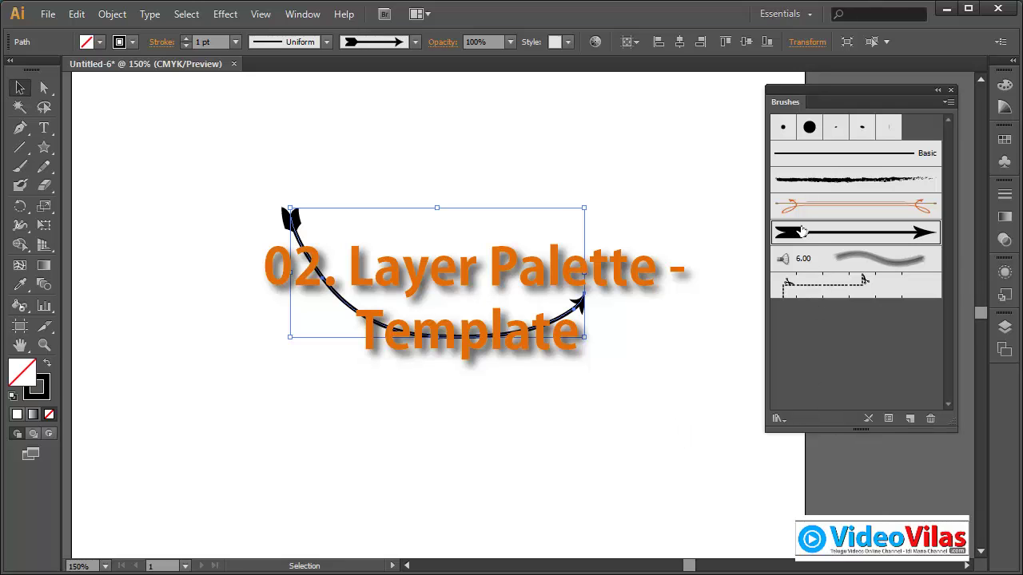
pyautogui.doubleClick(801, 231)
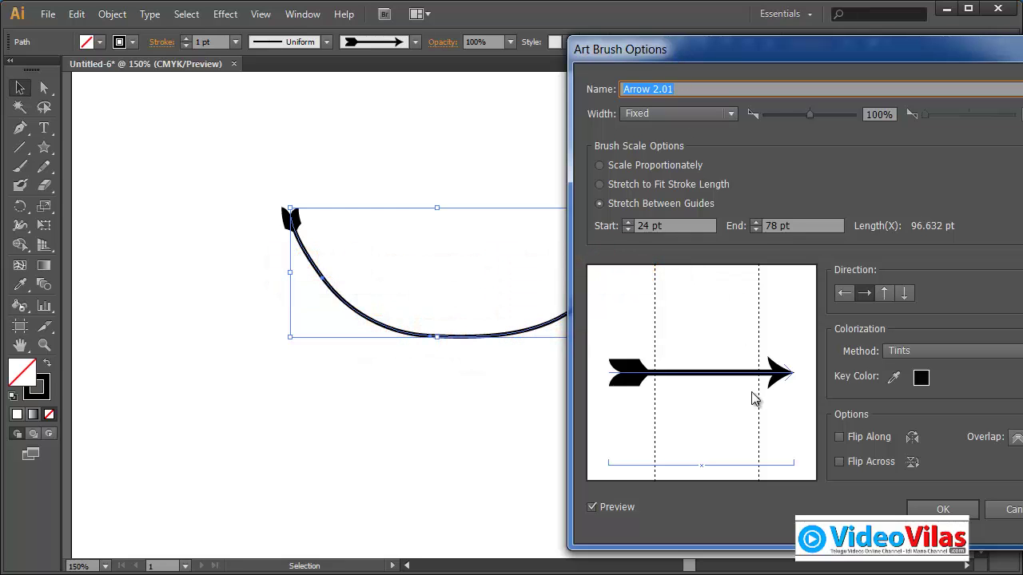
pyautogui.click(1005, 509)
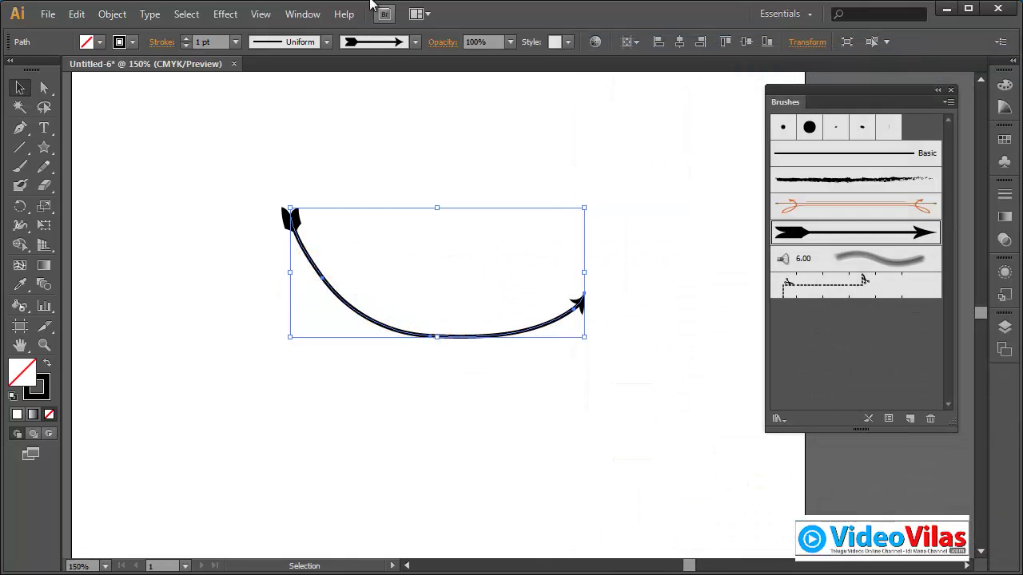
# - Open the Decorative_Banners and Seals brush library and apply its first banner brush to the selected curve
pyautogui.click(303, 14)
pyautogui.moveTo(479, 573)
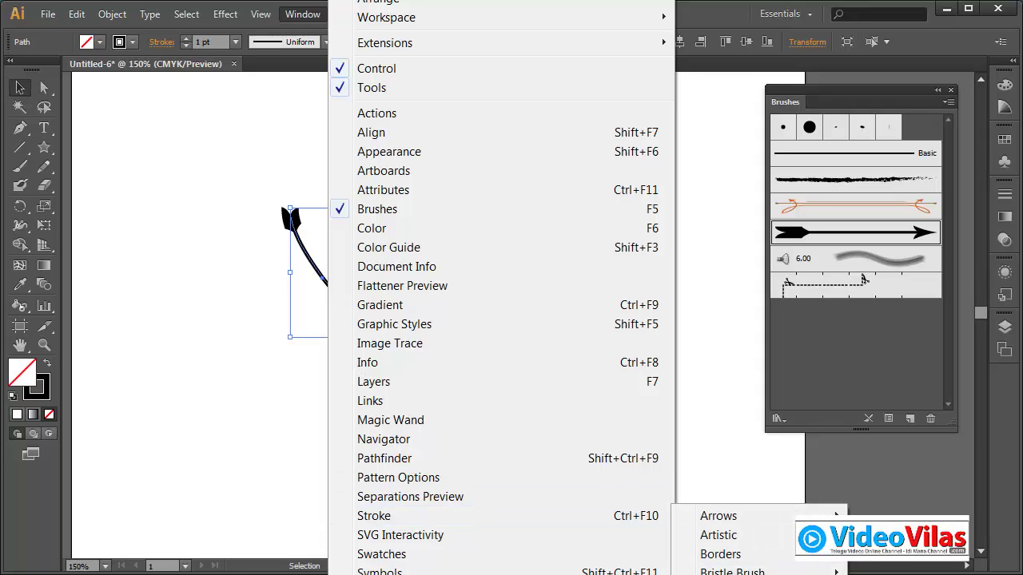
pyautogui.click(903, 573)
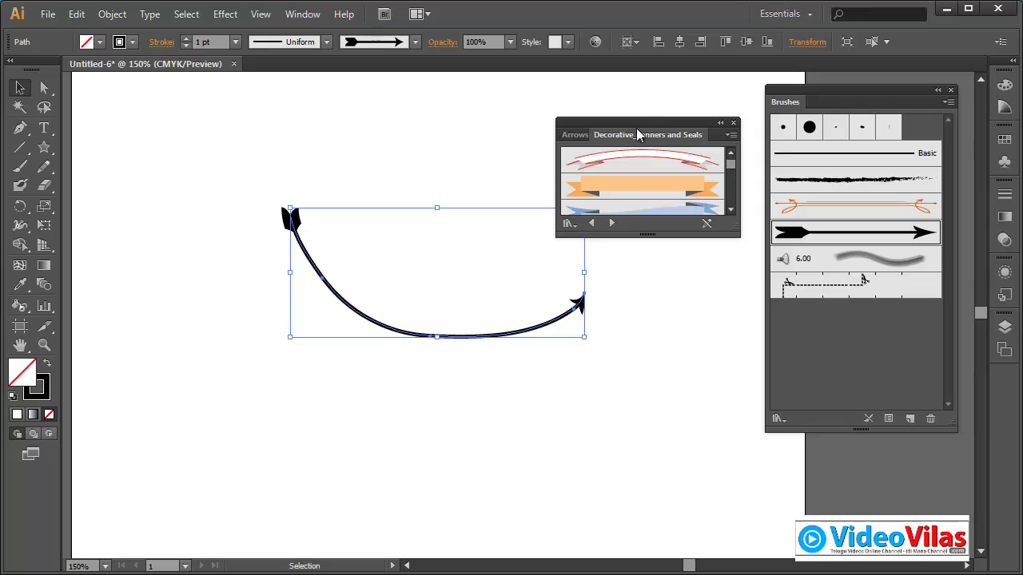
pyautogui.moveTo(639, 134); pyautogui.dragTo(661, 102)
pyautogui.click(663, 126)
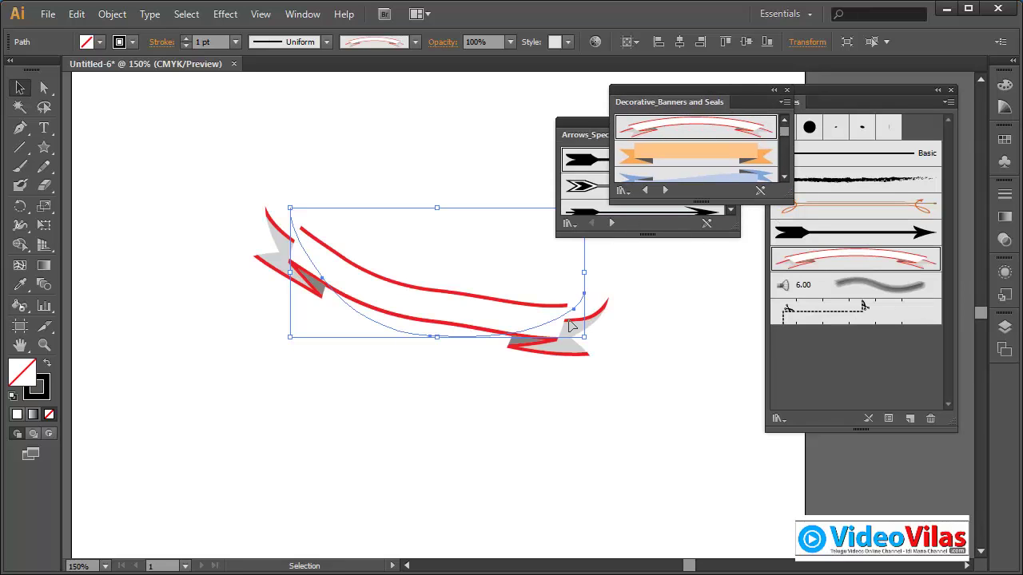
# - Review the banner brush's Art Brush Options without changing them, and close both open brush libraries
pyautogui.doubleClick(837, 258)
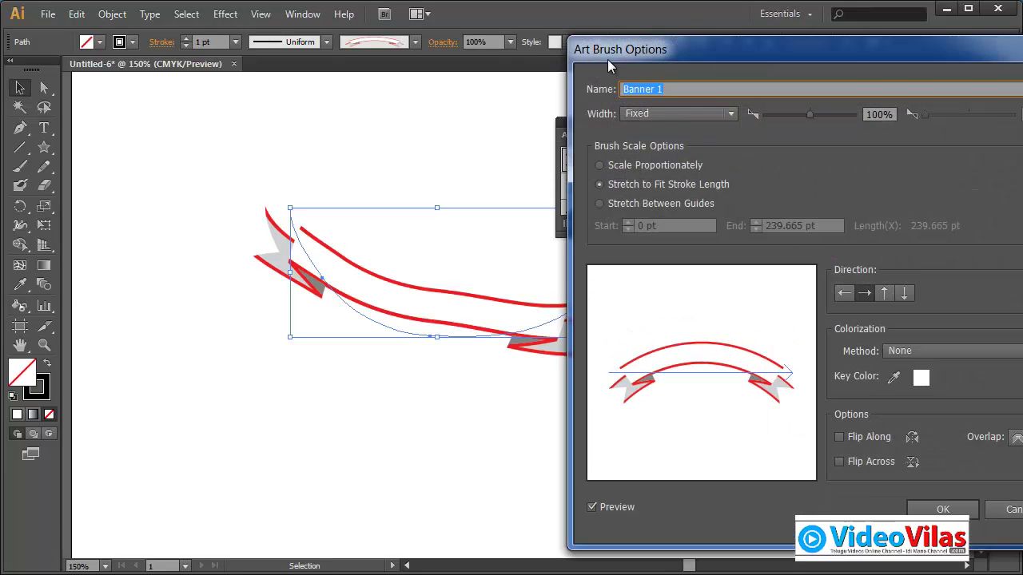
pyautogui.click(1011, 509)
pyautogui.moveTo(744, 97); pyautogui.dragTo(601, 103)
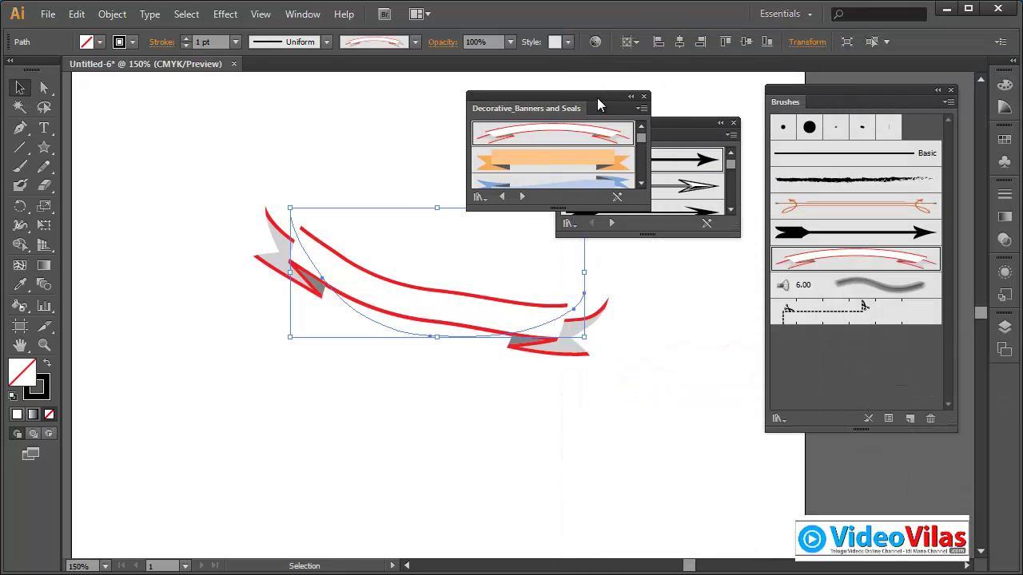
pyautogui.click(644, 96)
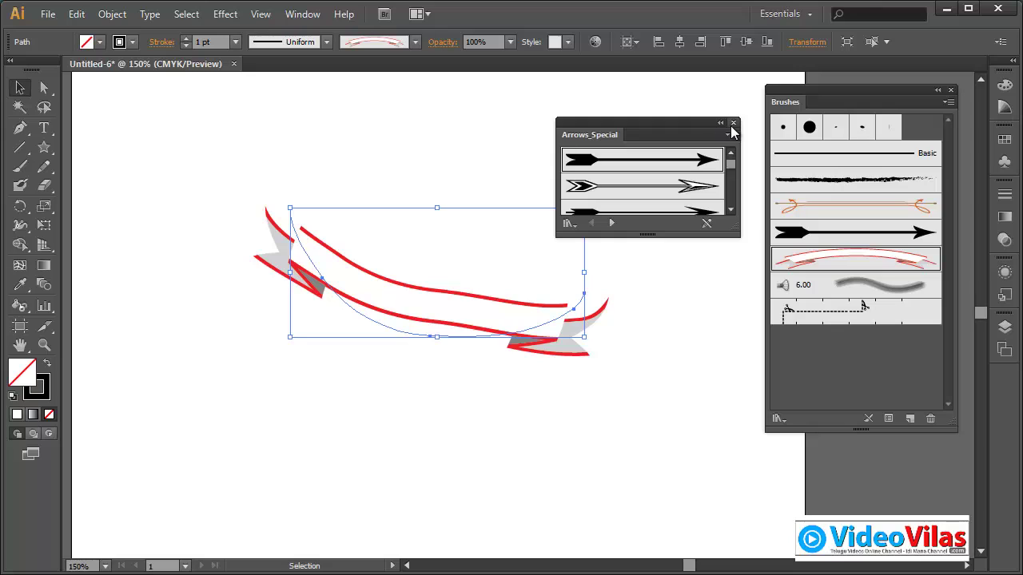
pyautogui.click(733, 123)
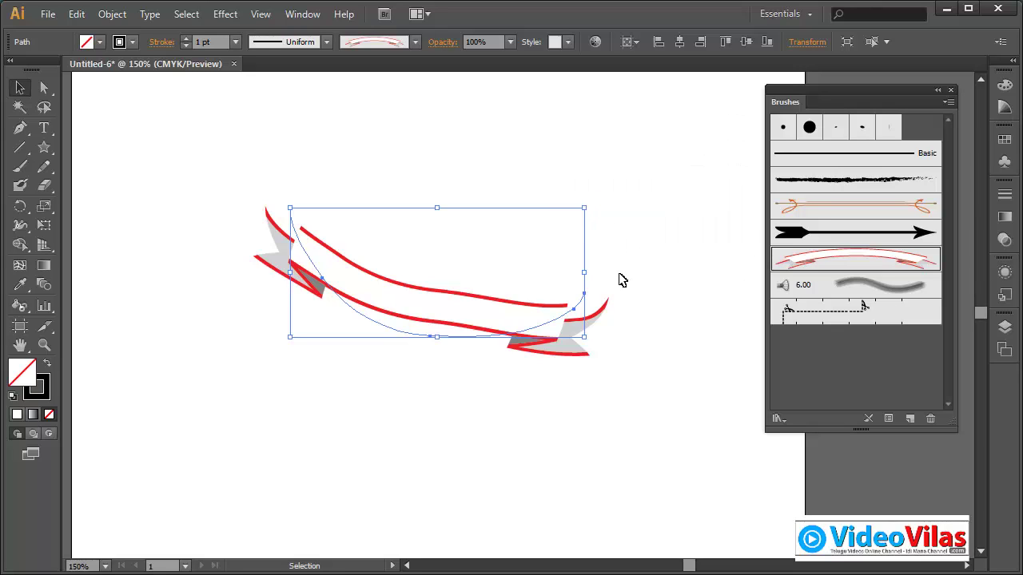
# - Delete the banner-brushed curve and place the banner brush's artwork near the middle of the artboard's upper area
pyautogui.moveTo(390, 159); pyautogui.dragTo(499, 379)
pyautogui.press('Delete')
pyautogui.moveTo(867, 265)
pyautogui.mouseDown()
pyautogui.moveTo(612, 240)
pyautogui.moveTo(389, 197)
pyautogui.moveTo(445, 207)
pyautogui.mouseUp()
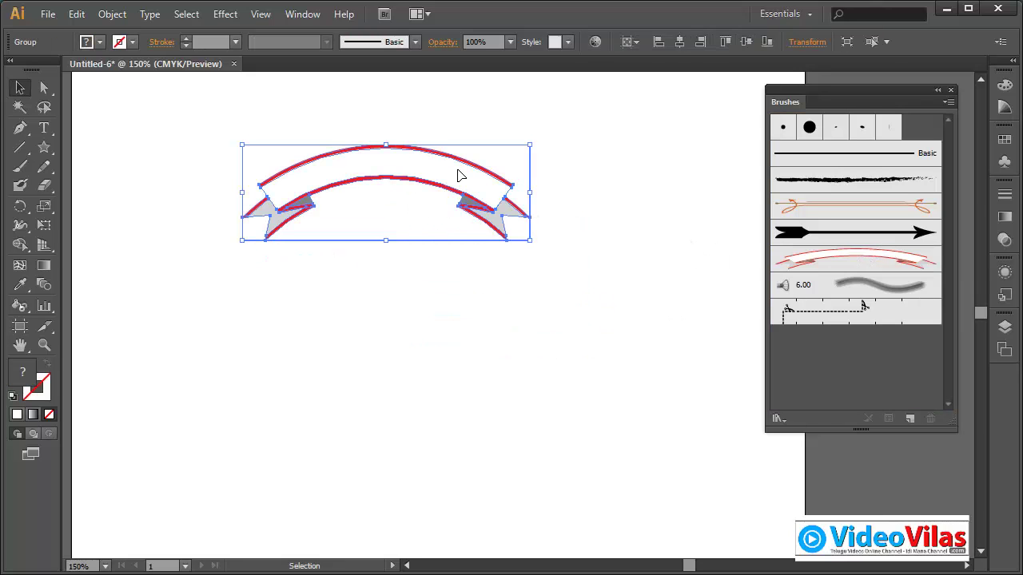
pyautogui.moveTo(458, 170); pyautogui.dragTo(447, 254)
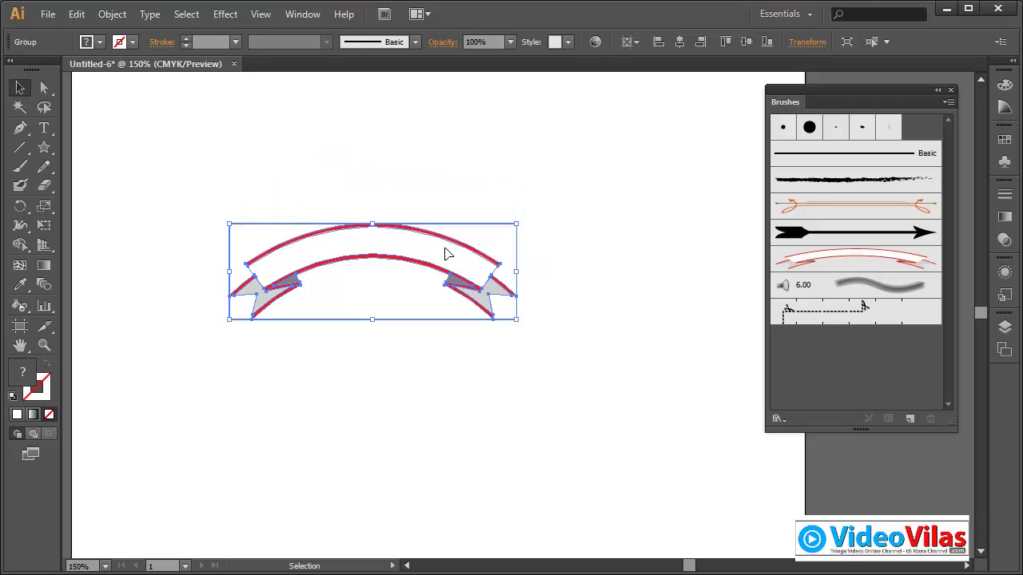
# - Examine the banner's left end closely by selecting its light grey tail shape on its own, and deselect it
pyautogui.click(44, 87)
pyautogui.click(315, 158)
pyautogui.moveTo(350, 372); pyautogui.dragTo(350, 372)
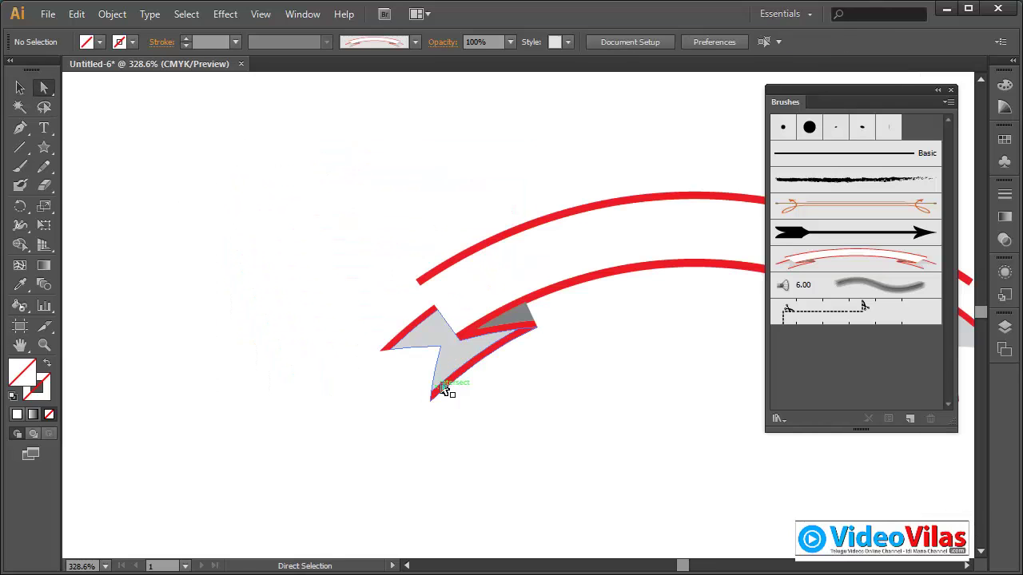
pyautogui.click(445, 389)
pyautogui.click(20, 87)
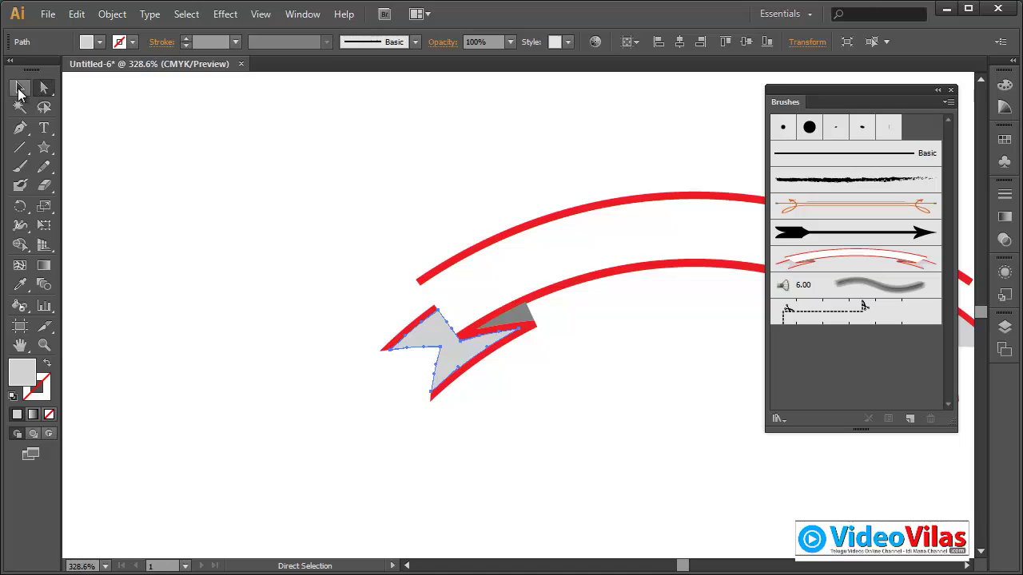
pyautogui.click(669, 403)
pyautogui.moveTo(669, 403); pyautogui.dragTo(445, 349)
# - Ungroup the banner artwork twice to release its nested parts, moving it slightly upward in between
pyautogui.click(449, 180)
pyautogui.rightClick(448, 180)
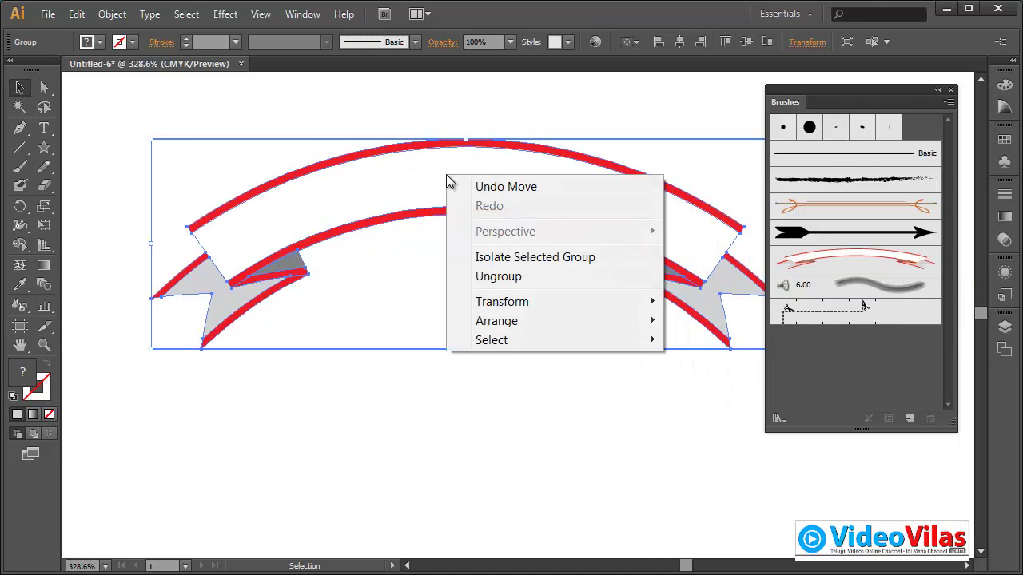
pyautogui.click(494, 279)
pyautogui.click(482, 359)
pyautogui.moveTo(433, 187); pyautogui.dragTo(450, 160)
pyautogui.rightClick(417, 124)
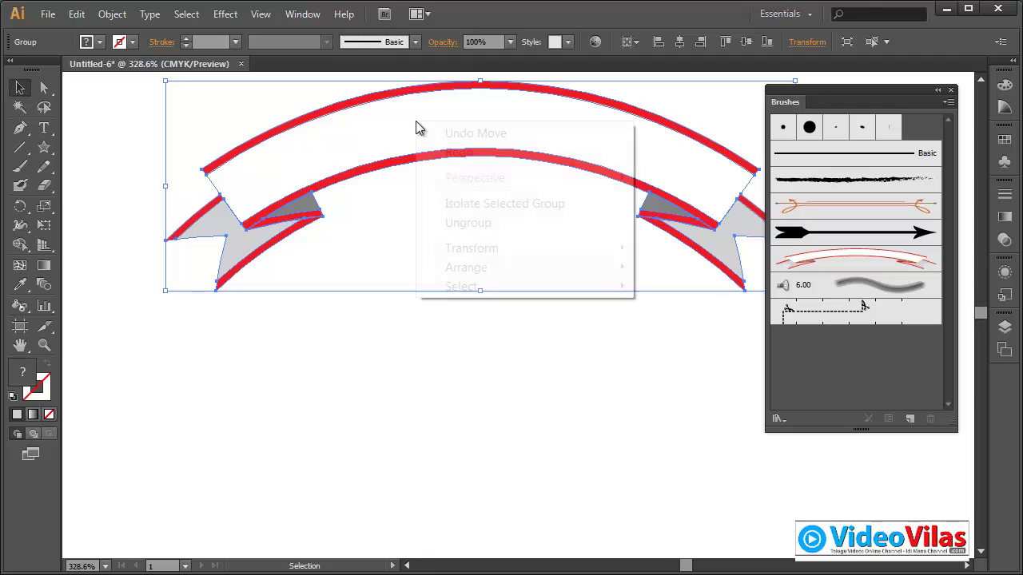
pyautogui.click(468, 225)
pyautogui.click(477, 306)
# - Pull the banner apart by moving its grey tail, red edge strips, dark fold pieces and central arc separately
pyautogui.moveTo(251, 231); pyautogui.dragTo(236, 339)
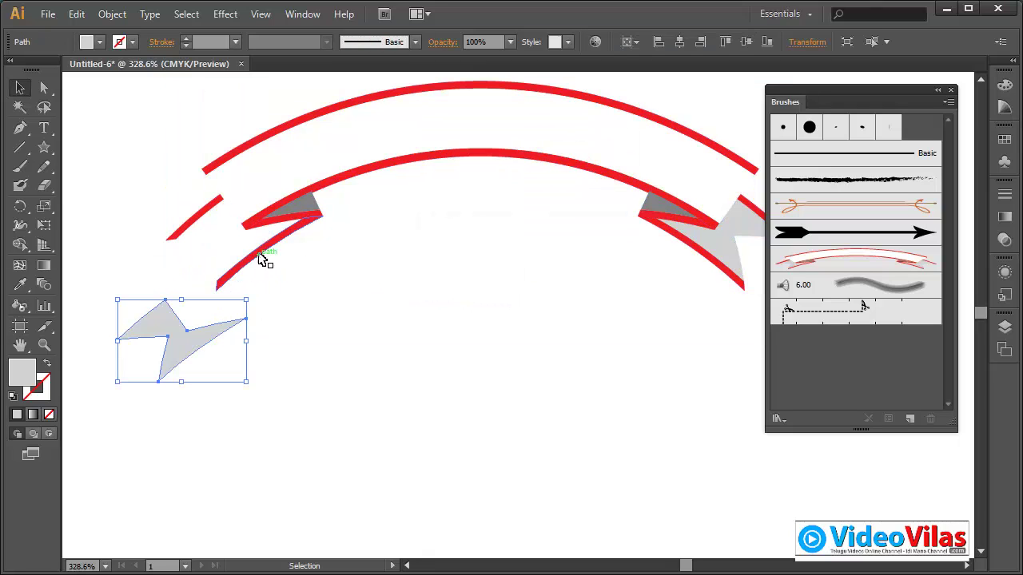
pyautogui.moveTo(263, 258); pyautogui.dragTo(301, 329)
pyautogui.moveTo(187, 221); pyautogui.dragTo(118, 243)
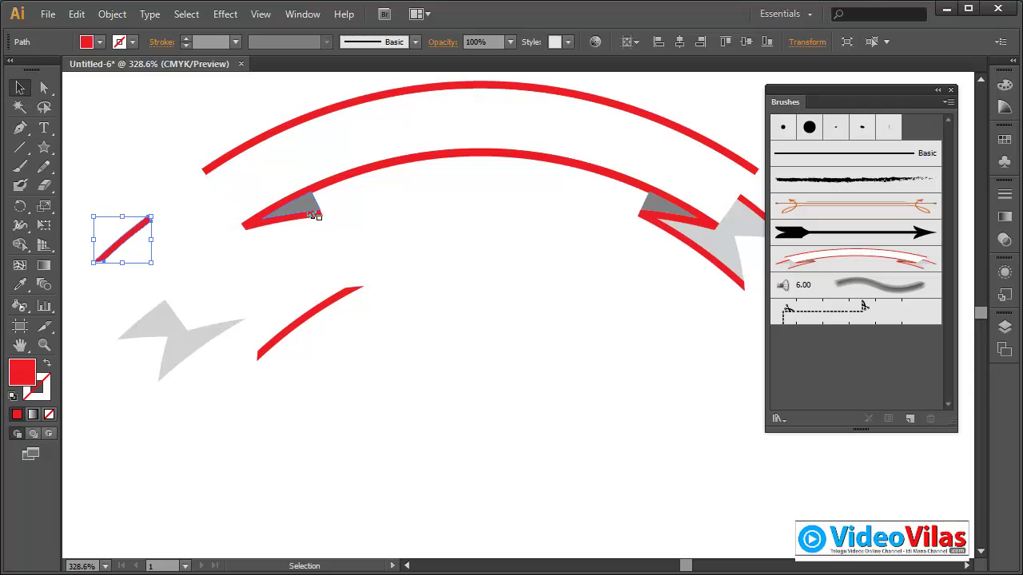
pyautogui.moveTo(315, 215); pyautogui.dragTo(411, 247)
pyautogui.moveTo(359, 170); pyautogui.dragTo(357, 160)
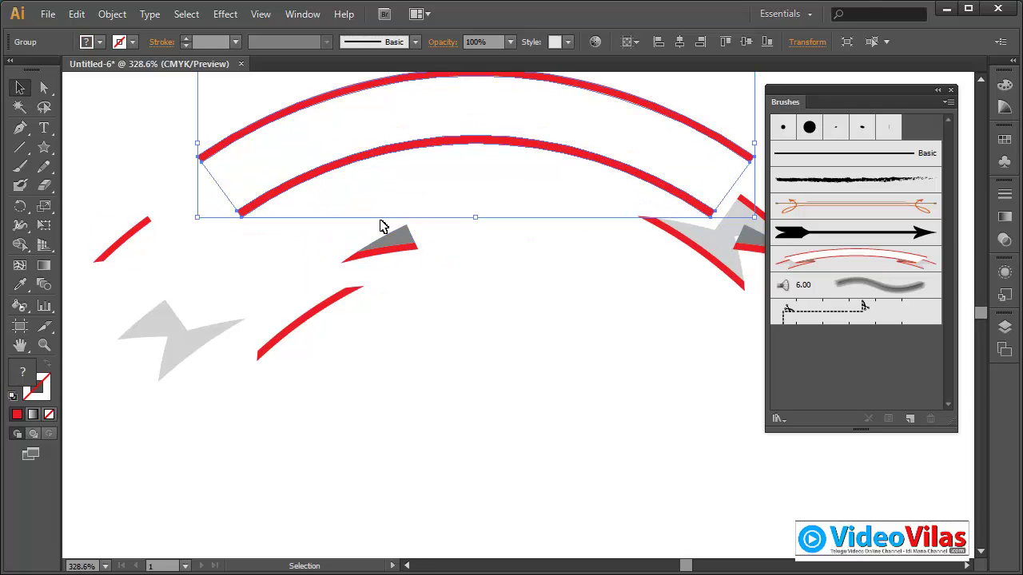
# - Apply the banner brush to the central arc group and delete that group from the artboard
pyautogui.click(909, 258)
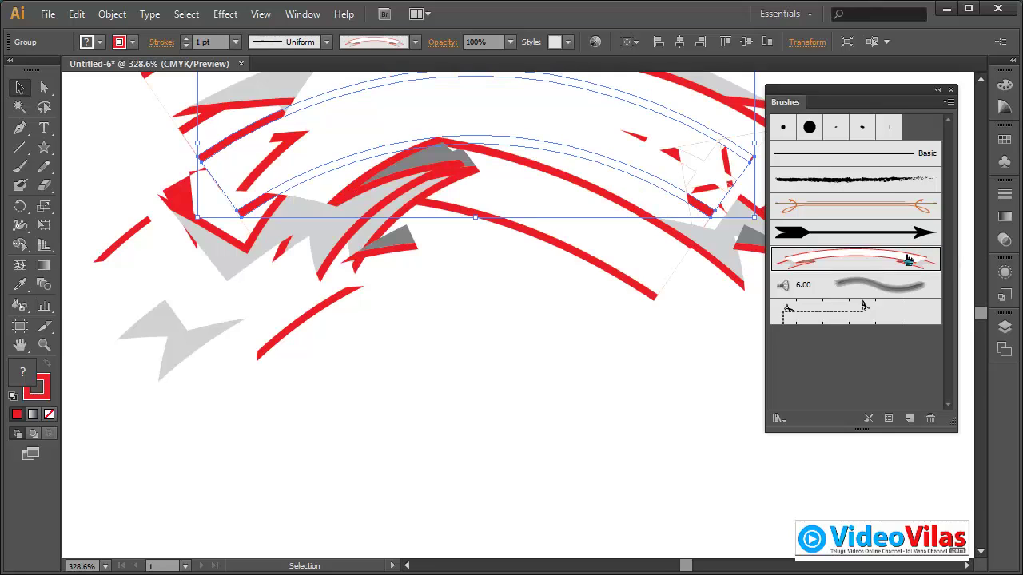
pyautogui.press('Delete')
# - Remove the banner and arrow brushes from the document and delete all remaining banner pieces on the artboard
pyautogui.moveTo(909, 259); pyautogui.dragTo(930, 418)
pyautogui.moveTo(894, 233)
pyautogui.mouseDown()
pyautogui.moveTo(921, 256)
pyautogui.moveTo(930, 425)
pyautogui.mouseUp()
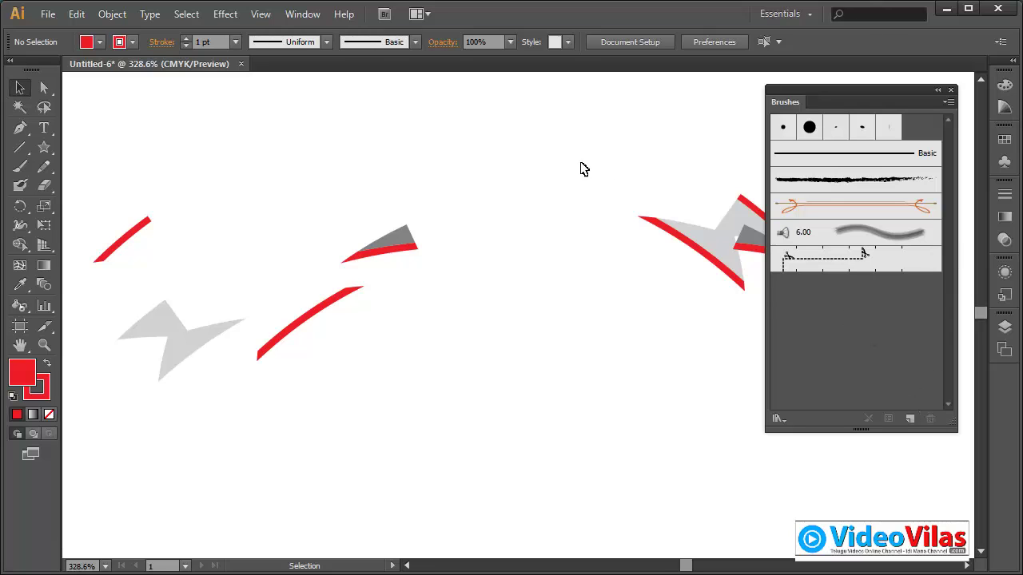
pyautogui.hotkey('ctrl', '0')
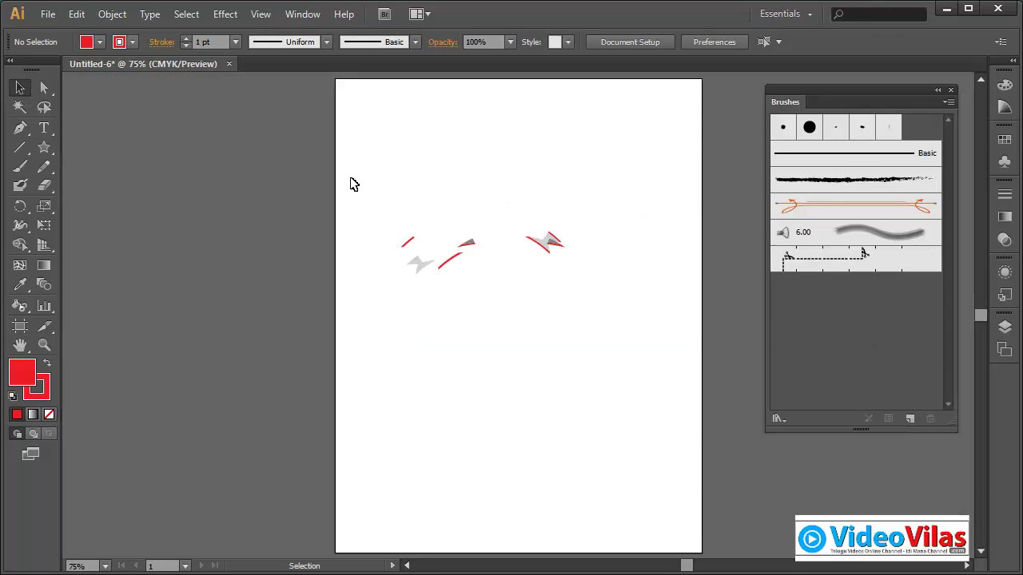
pyautogui.moveTo(349, 183); pyautogui.dragTo(663, 386)
pyautogui.press('Delete')
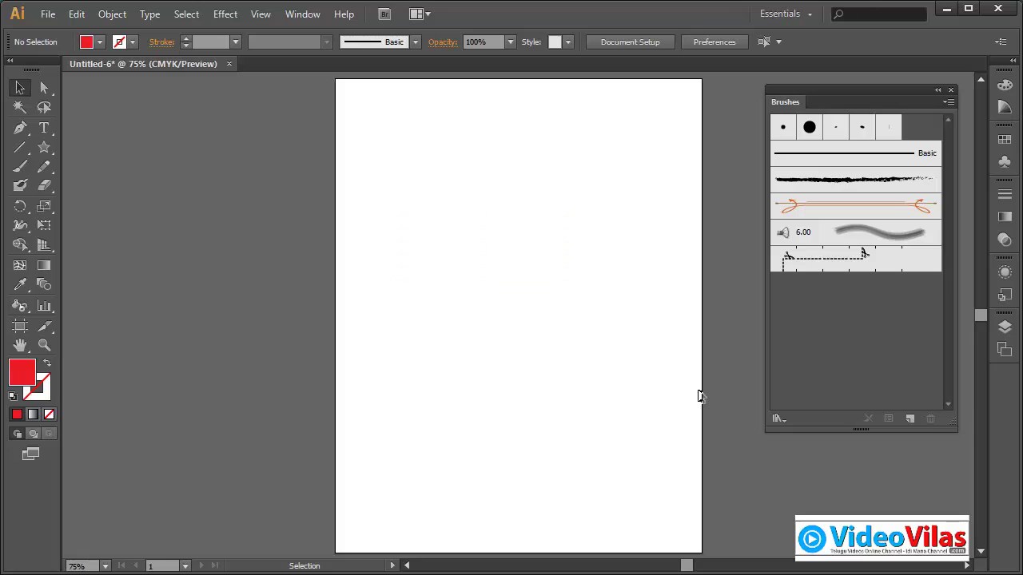
# - Look at the brush types offered for a new brush without creating one
pyautogui.click(947, 104)
pyautogui.click(836, 117)
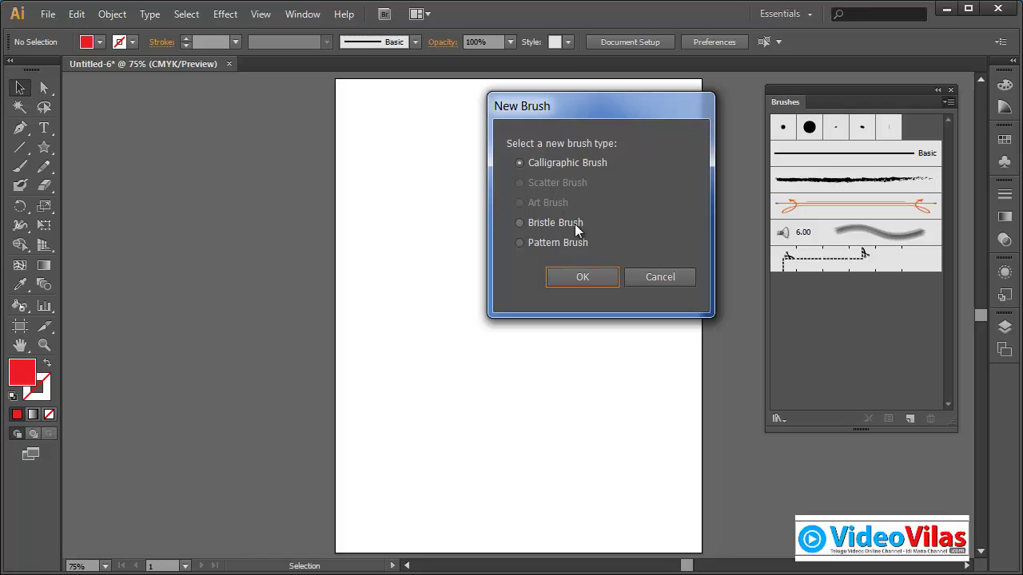
pyautogui.click(633, 276)
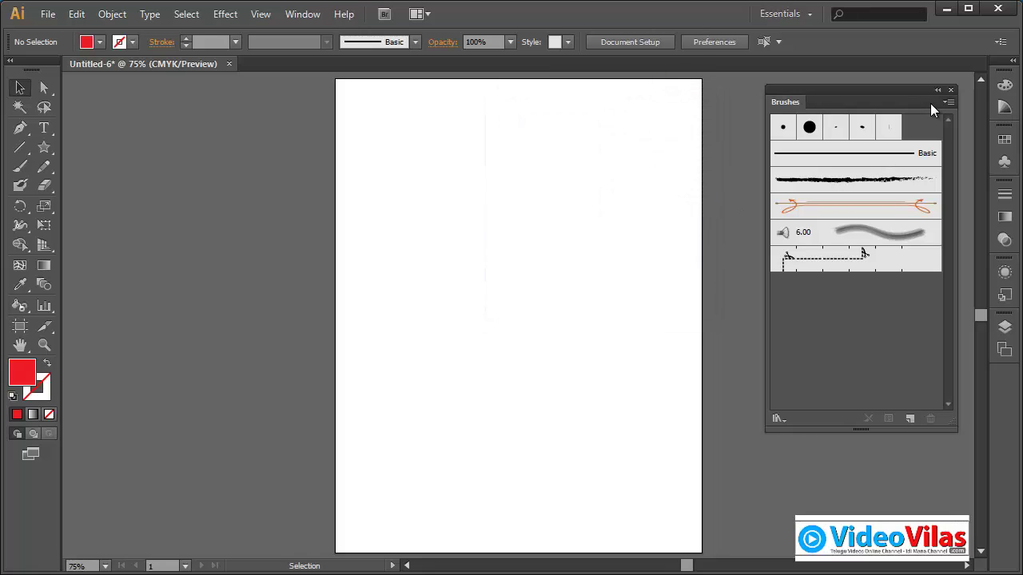
# - Reset the Essentials workspace and look over the list of available brush libraries
pyautogui.click(772, 15)
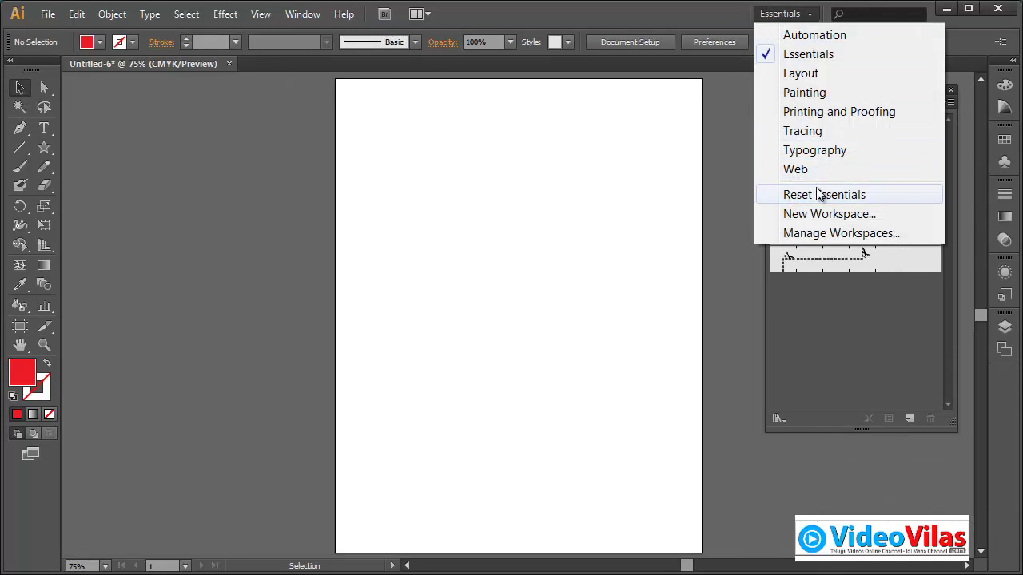
pyautogui.click(818, 194)
pyautogui.click(302, 14)
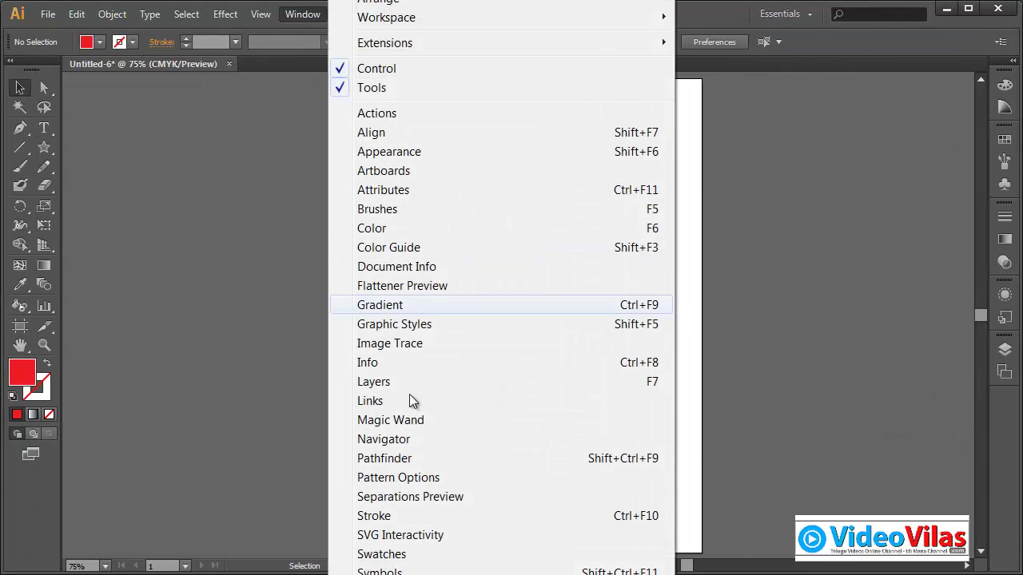
pyautogui.moveTo(496, 571)
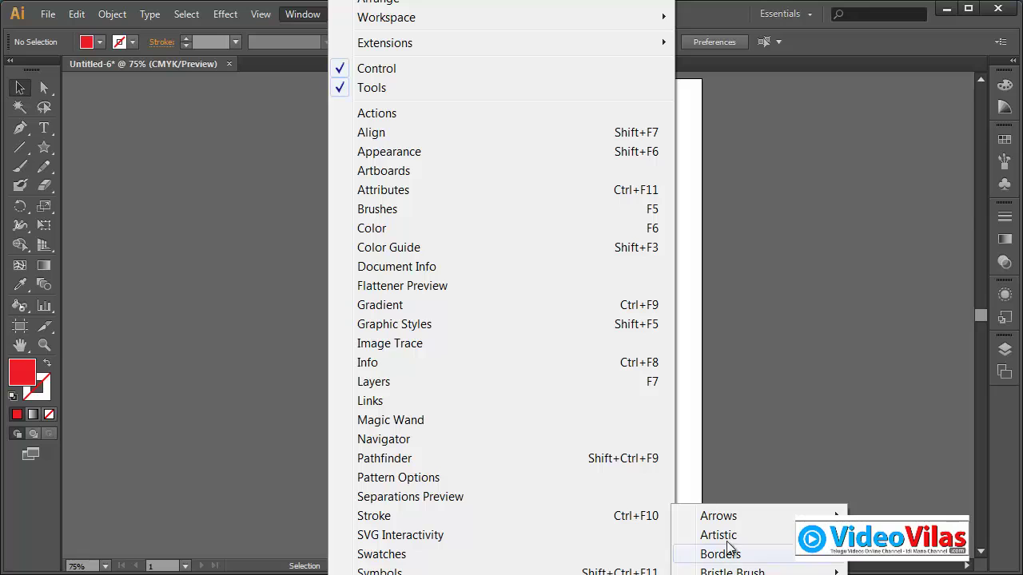
pyautogui.click(779, 341)
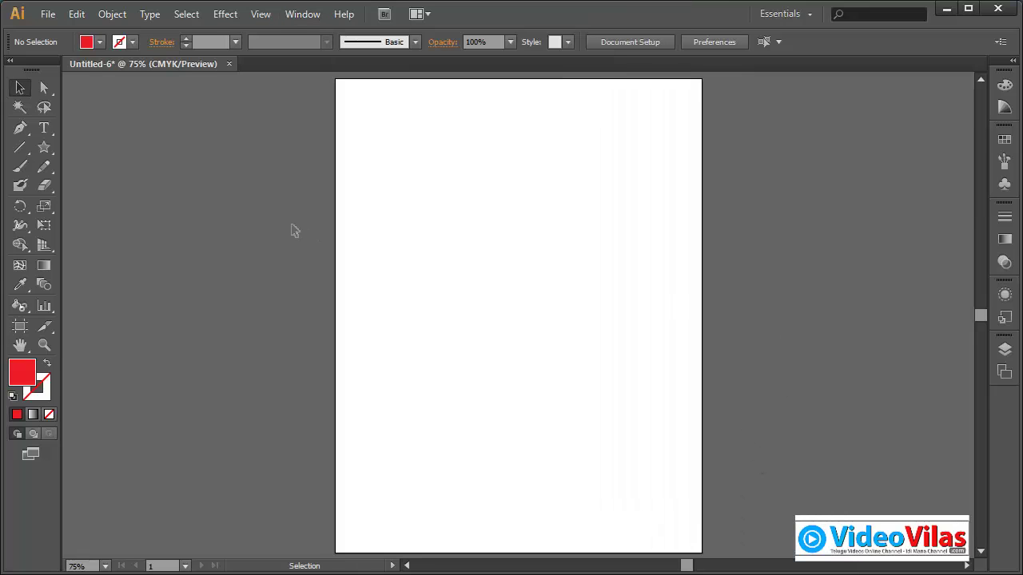
# - Restore the default white fill and black stroke and display the Color Guide
pyautogui.press('z')
pyautogui.moveTo(335, 119); pyautogui.dragTo(681, 383)
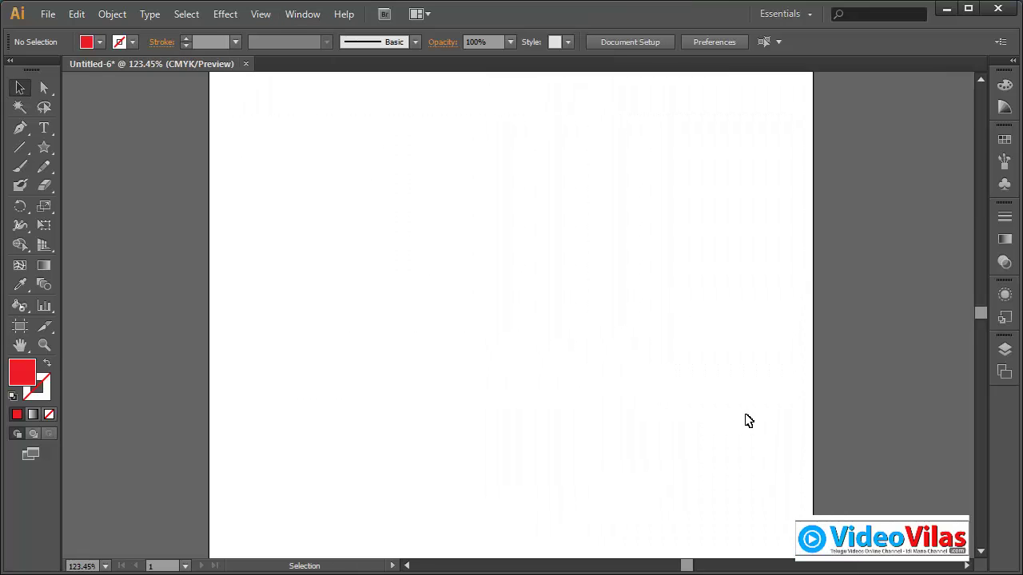
pyautogui.press('d')
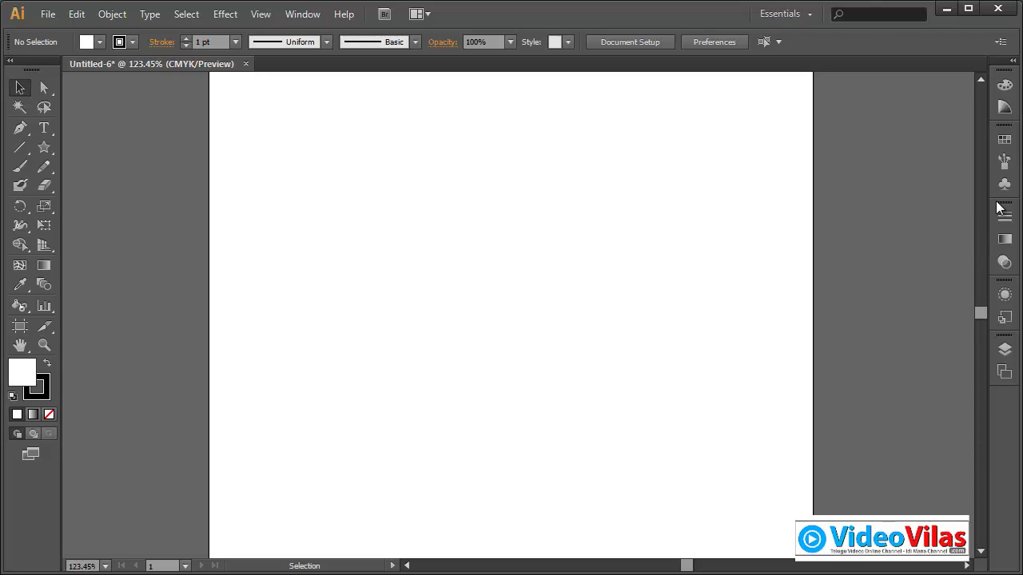
pyautogui.click(1007, 107)
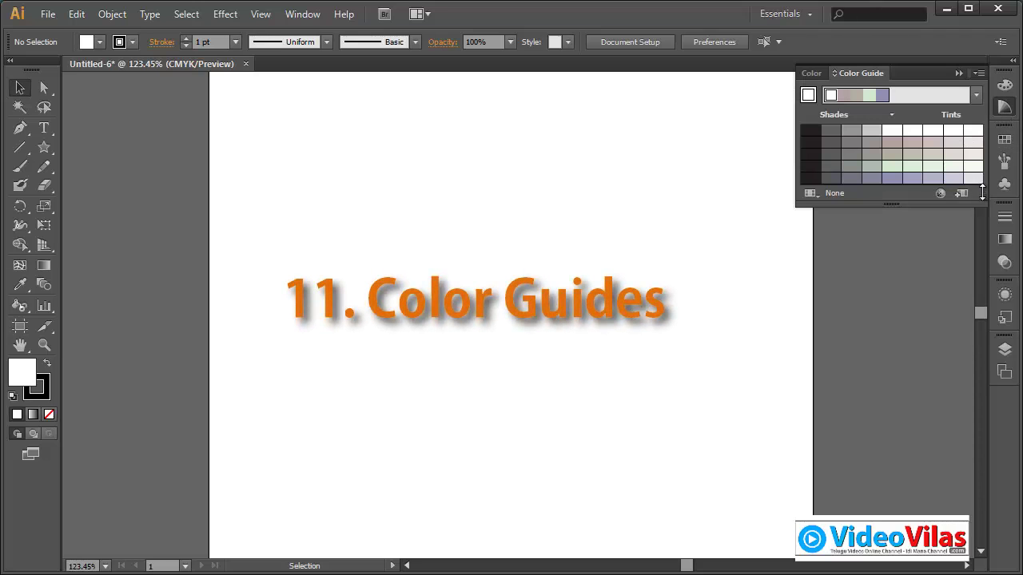
# - Enlarge the Color Guide and draw three stars, filling them light green, dark grey-green and very pale green from its swatches
pyautogui.moveTo(985, 201); pyautogui.dragTo(996, 281)
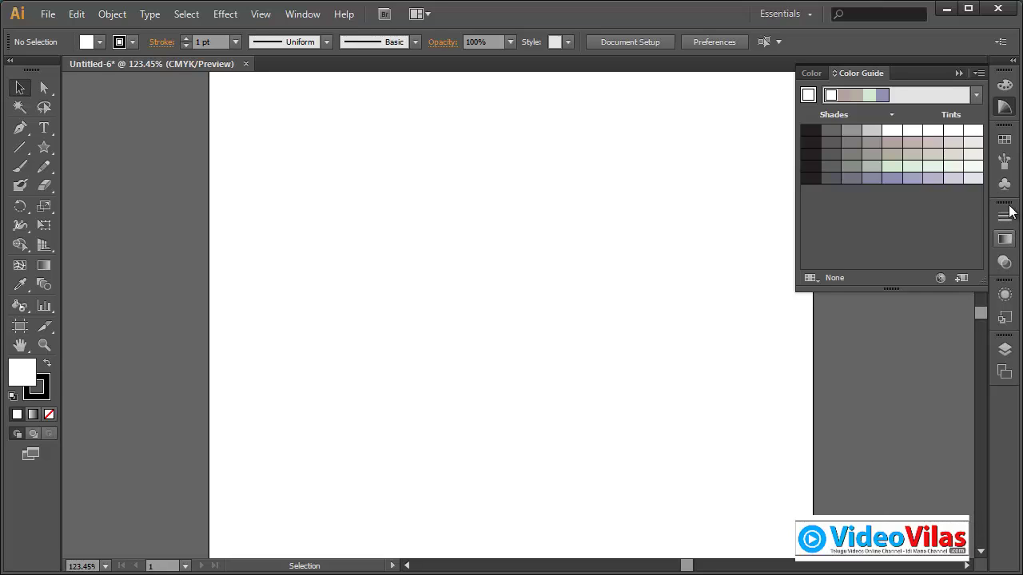
pyautogui.click(46, 147)
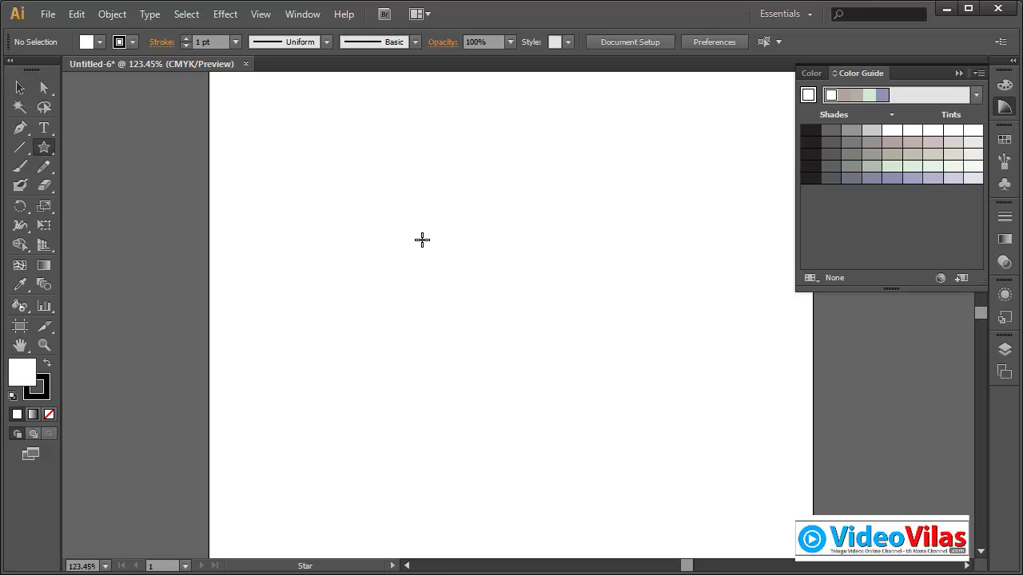
pyautogui.moveTo(389, 209); pyautogui.dragTo(470, 320)
pyautogui.click(900, 169)
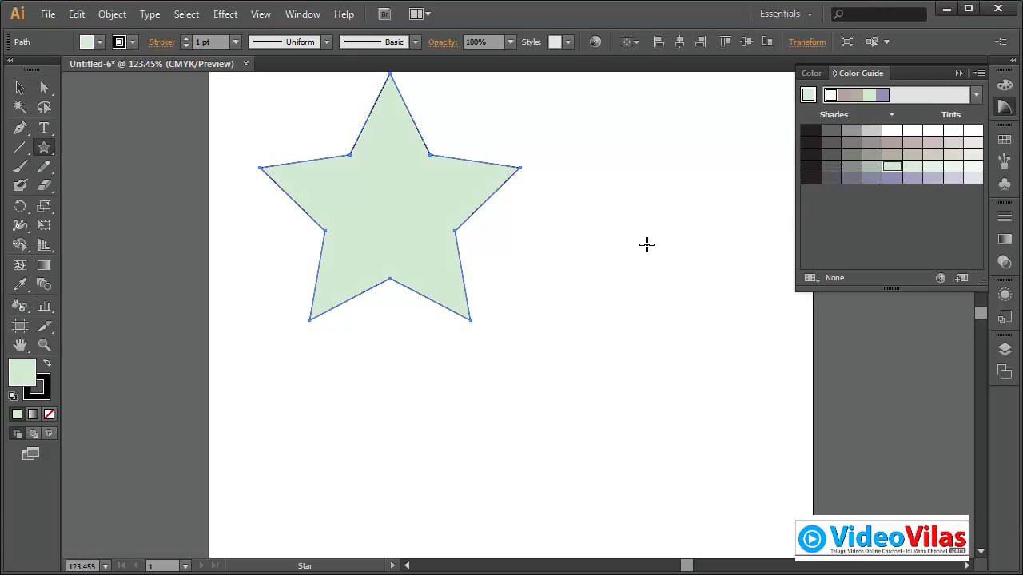
pyautogui.moveTo(634, 244); pyautogui.dragTo(684, 311)
pyautogui.click(851, 168)
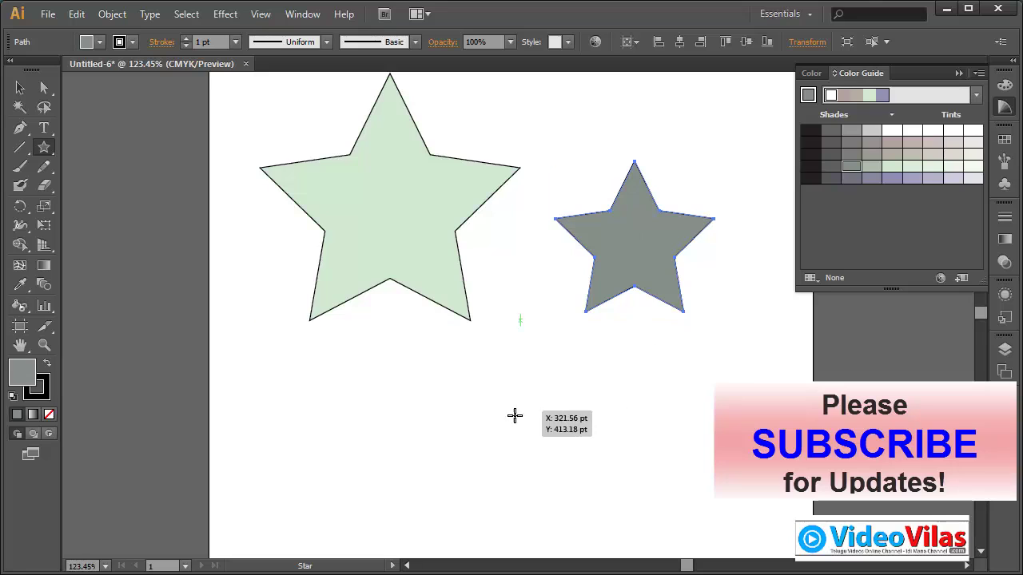
pyautogui.moveTo(514, 413); pyautogui.dragTo(553, 480)
pyautogui.click(952, 167)
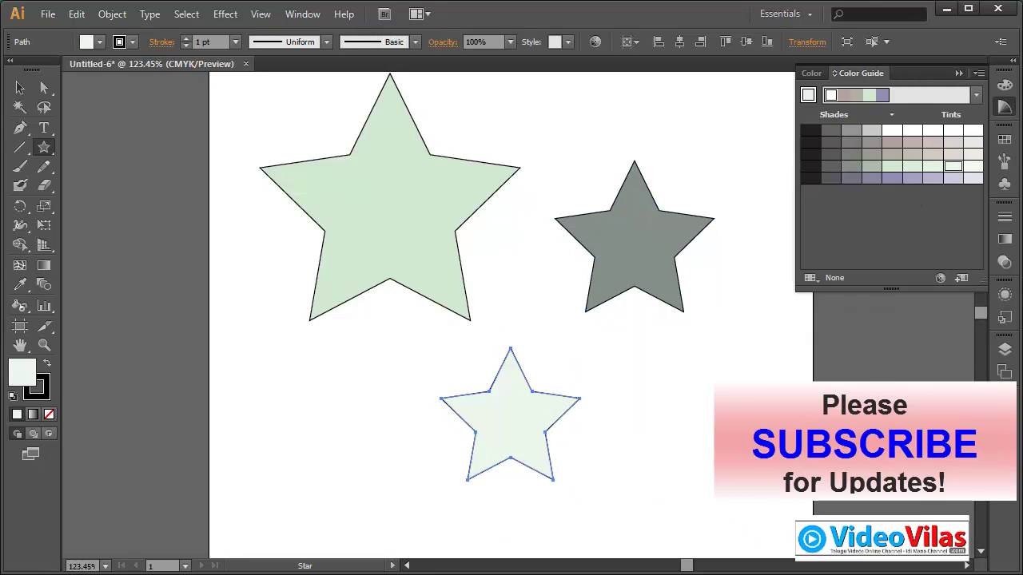
# - Select all three stars, scale them down together and reposition them within the artboard
pyautogui.press('v')
pyautogui.moveTo(233, 109); pyautogui.dragTo(768, 544)
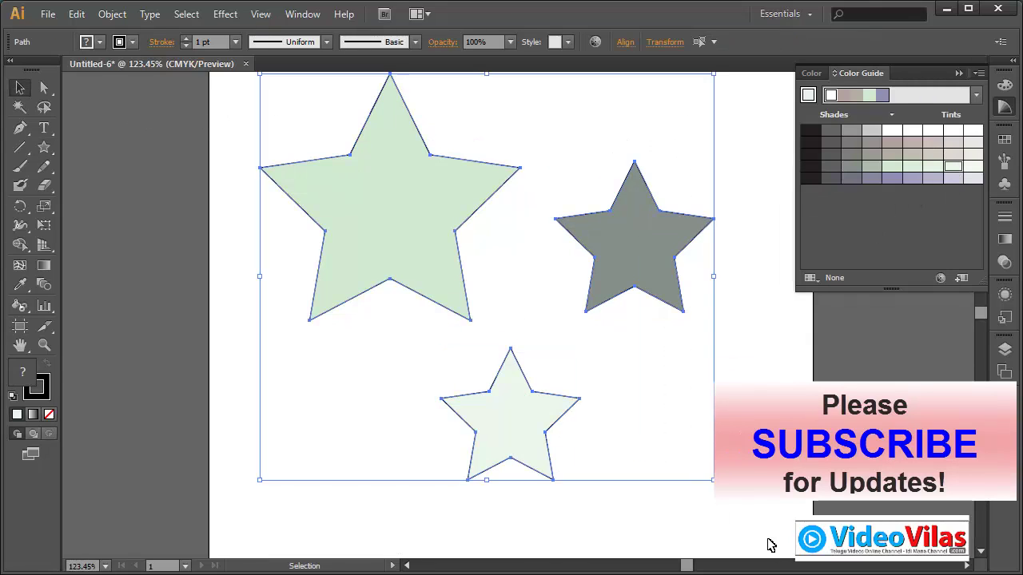
pyautogui.moveTo(712, 480); pyautogui.dragTo(673, 443)
pyautogui.moveTo(614, 273); pyautogui.dragTo(594, 296)
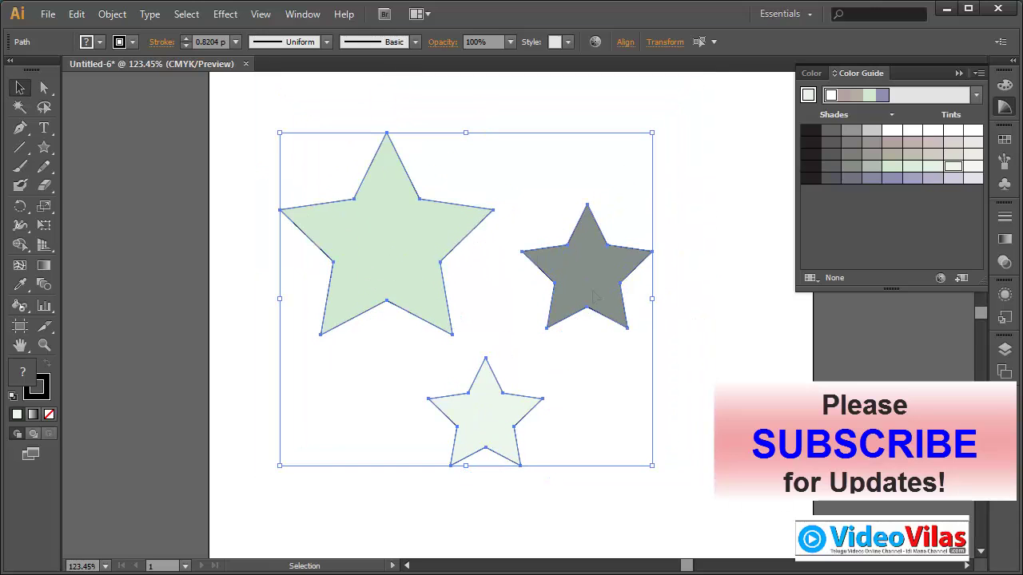
pyautogui.click(76, 13)
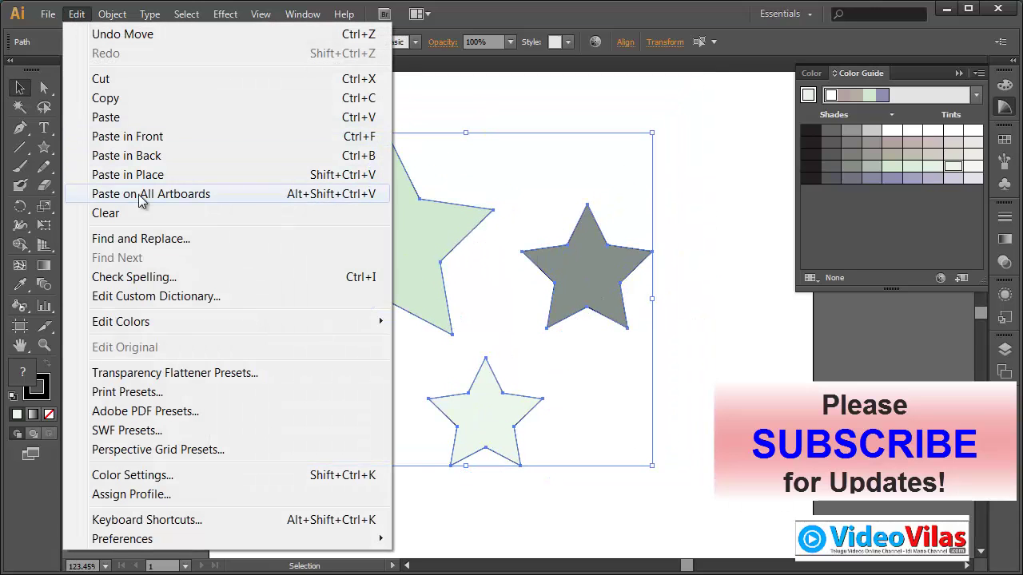
pyautogui.moveTo(240, 323)
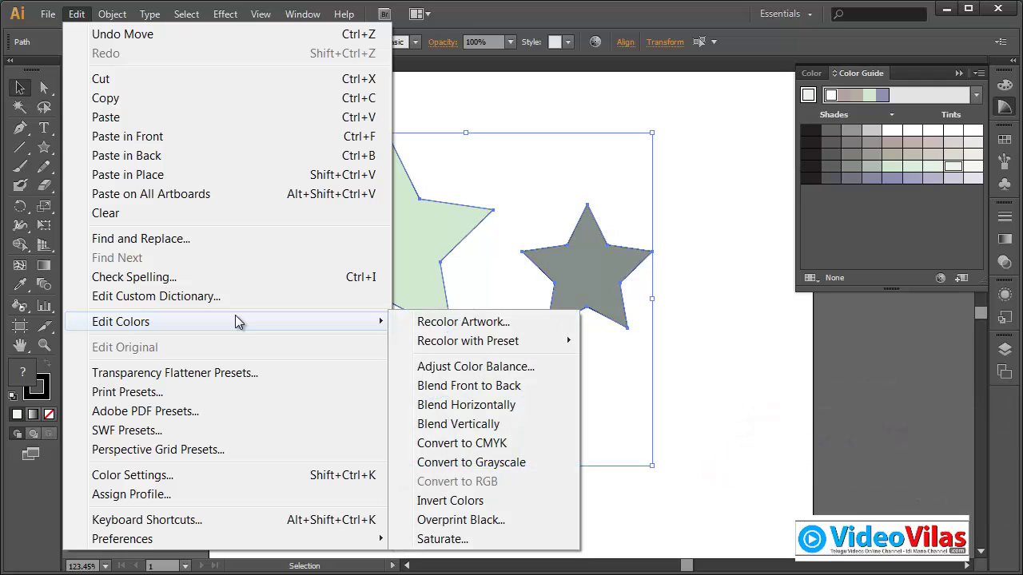
pyautogui.click(451, 323)
pyautogui.moveTo(607, 55); pyautogui.dragTo(987, 57)
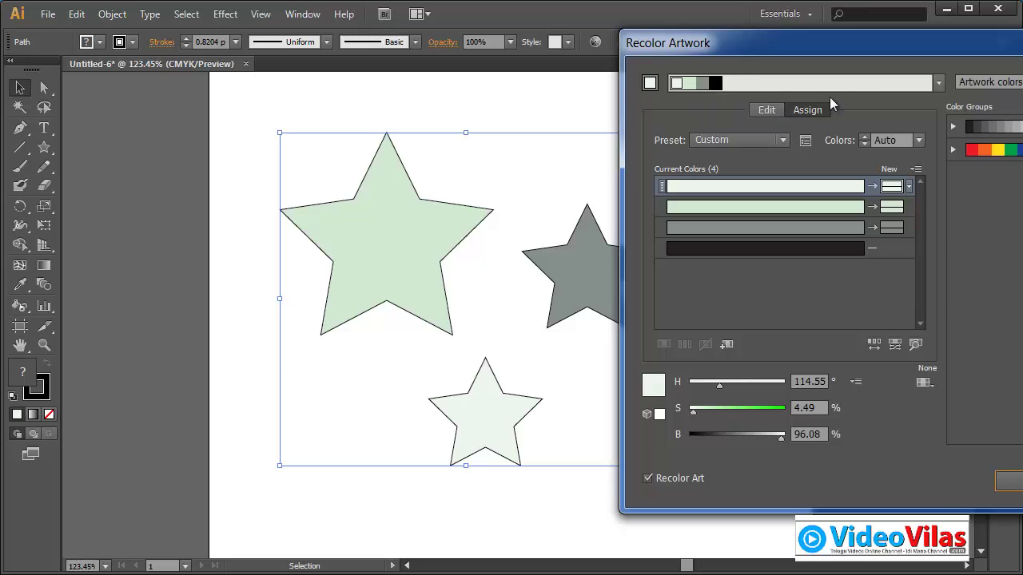
pyautogui.click(937, 83)
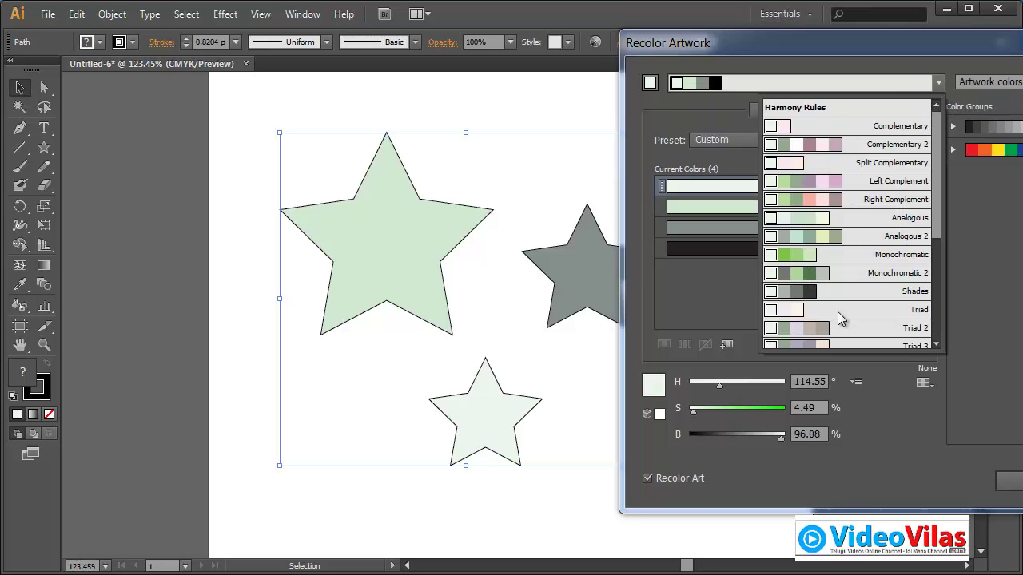
pyautogui.click(876, 256)
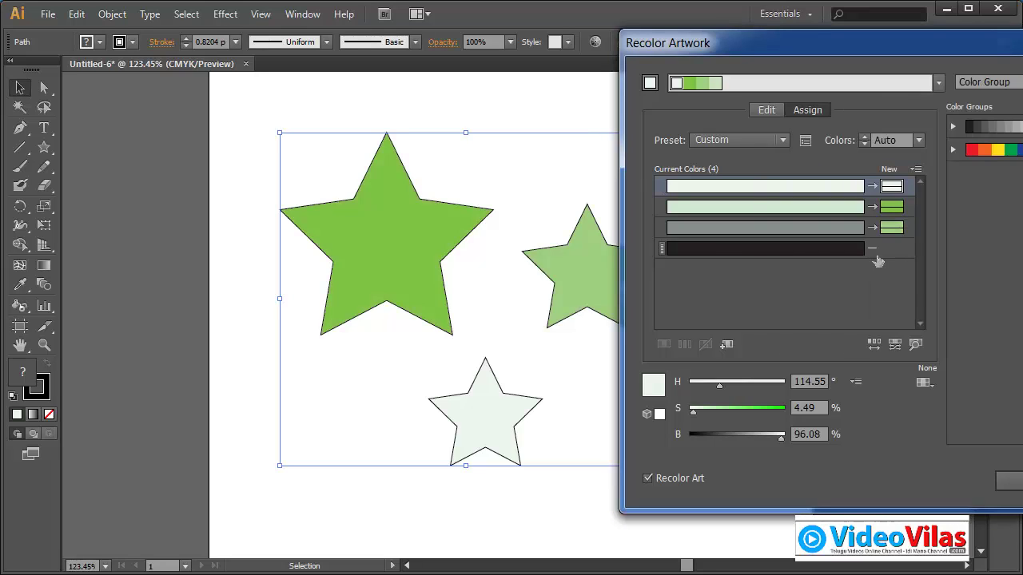
pyautogui.moveTo(836, 45); pyautogui.dragTo(864, 46)
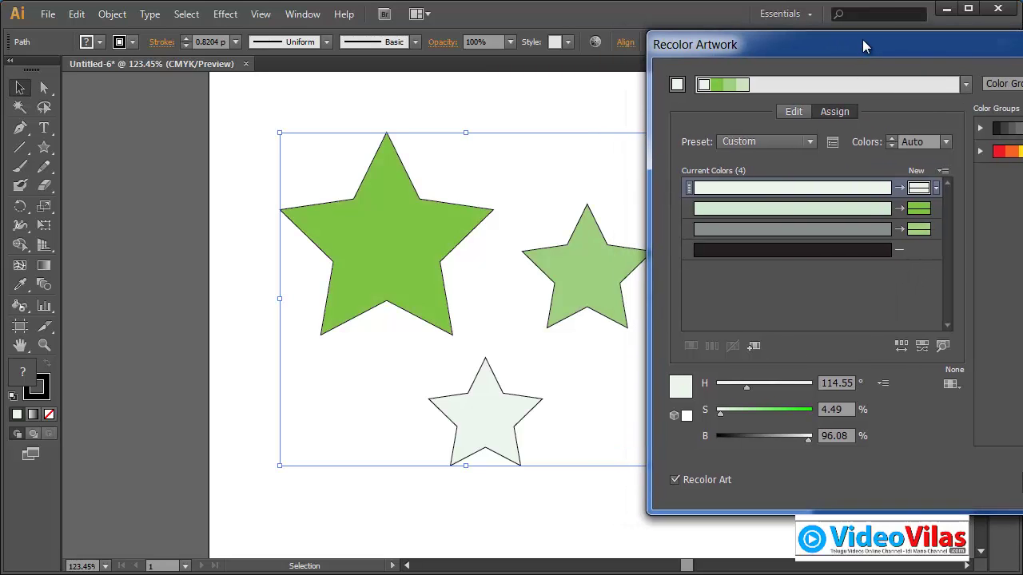
pyautogui.click(792, 112)
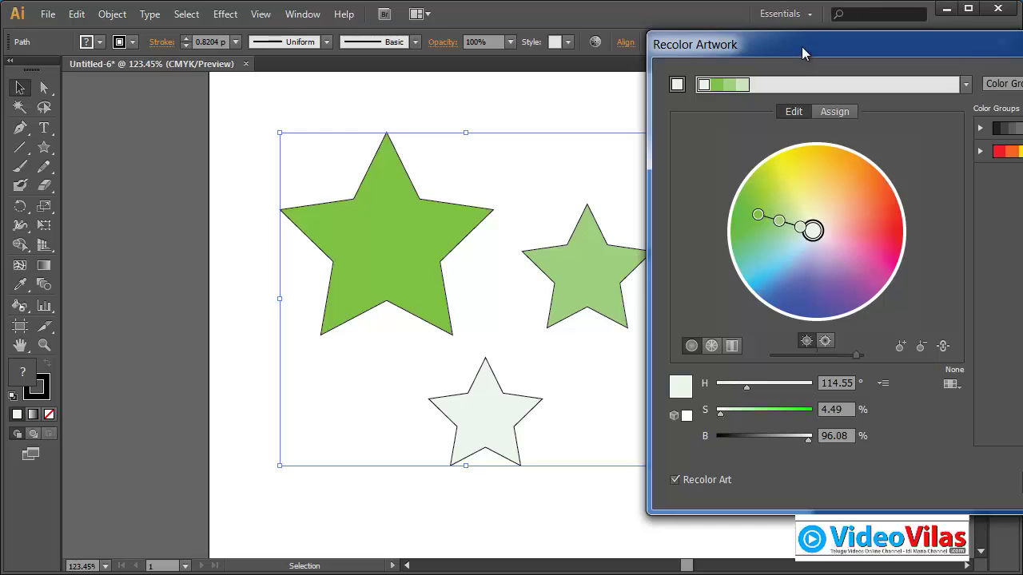
pyautogui.moveTo(802, 47); pyautogui.dragTo(693, 50)
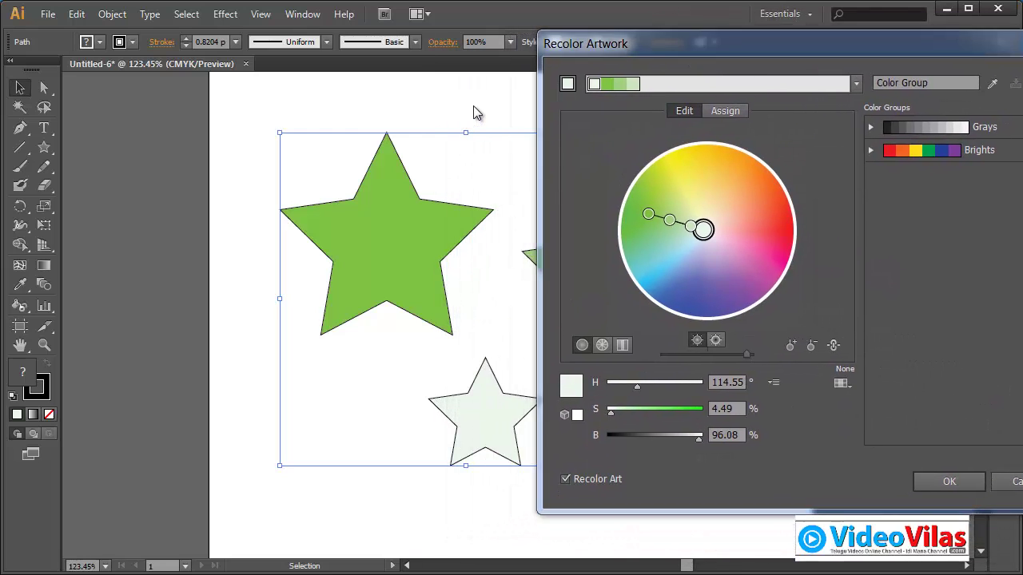
pyautogui.click(1009, 483)
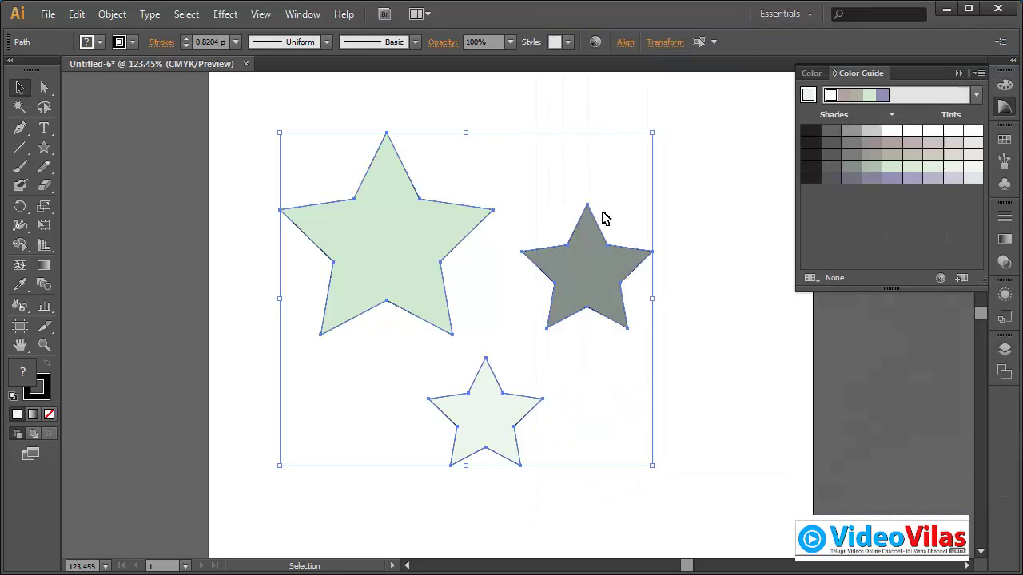
# - Select all the stars and apply the Monochromatic harmony rule to them with Recolor Artwork
pyautogui.moveTo(621, 176); pyautogui.dragTo(450, 165)
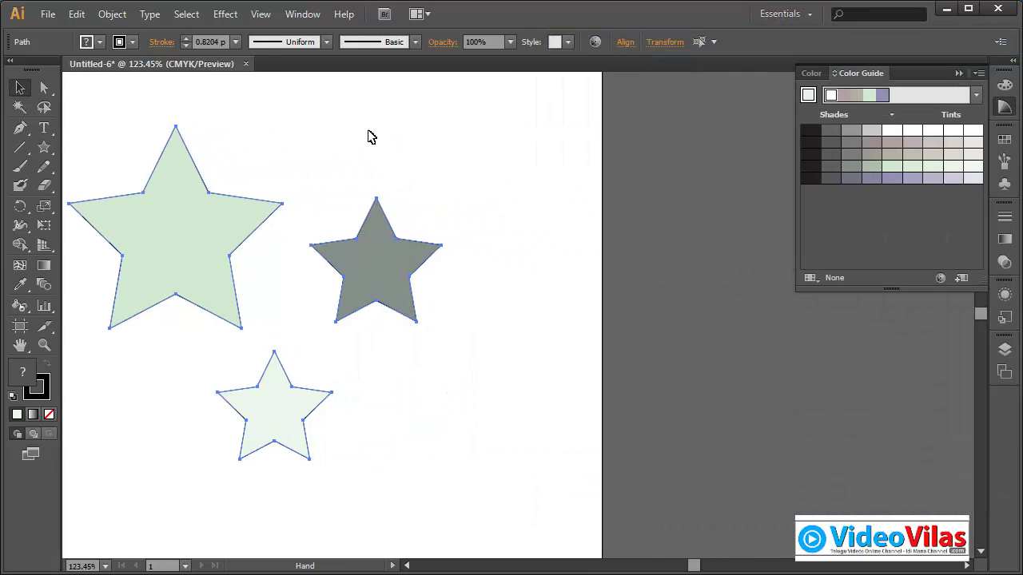
pyautogui.hotkey('ctrl', 'a')
pyautogui.click(77, 13)
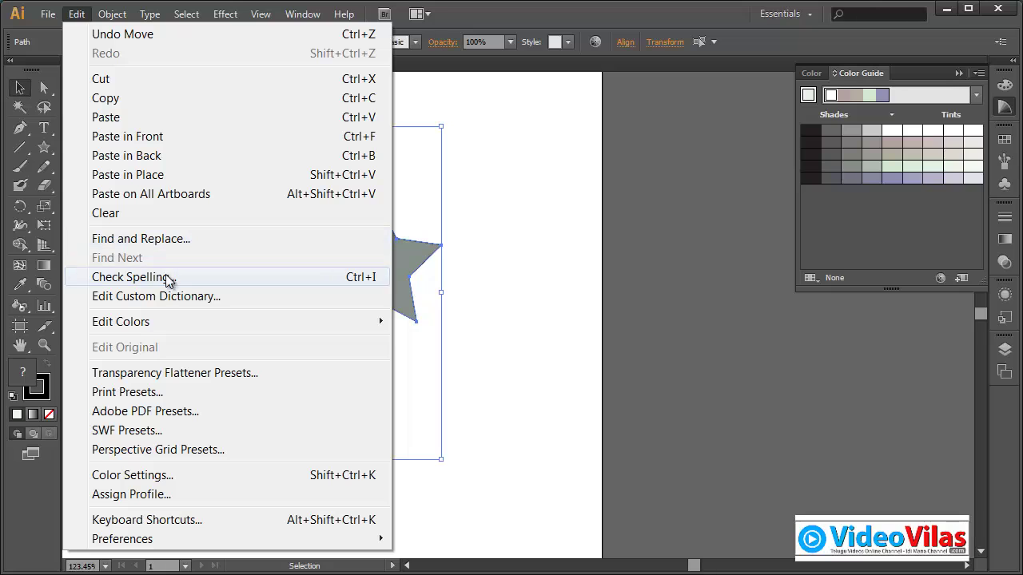
pyautogui.moveTo(192, 320)
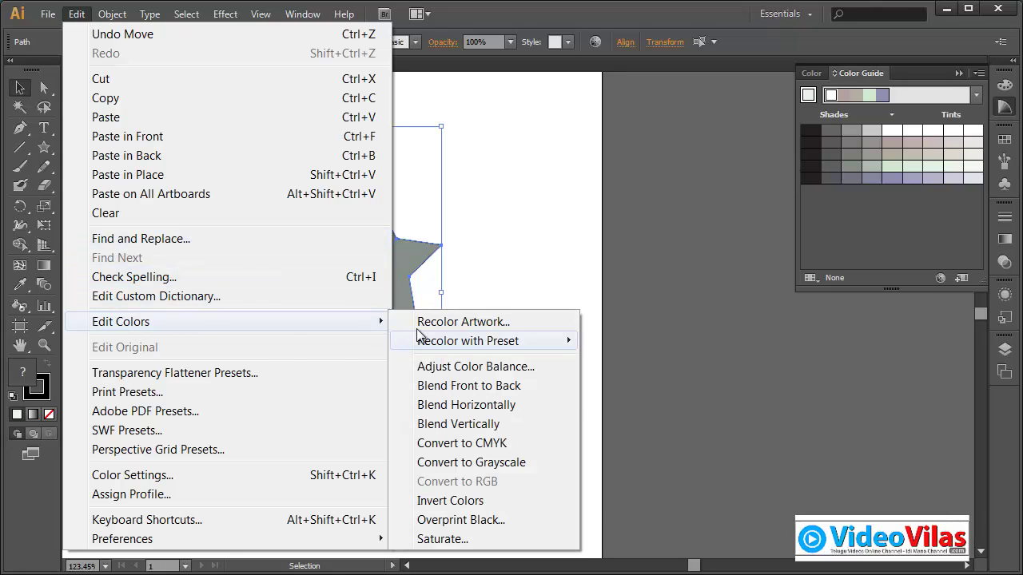
pyautogui.click(432, 324)
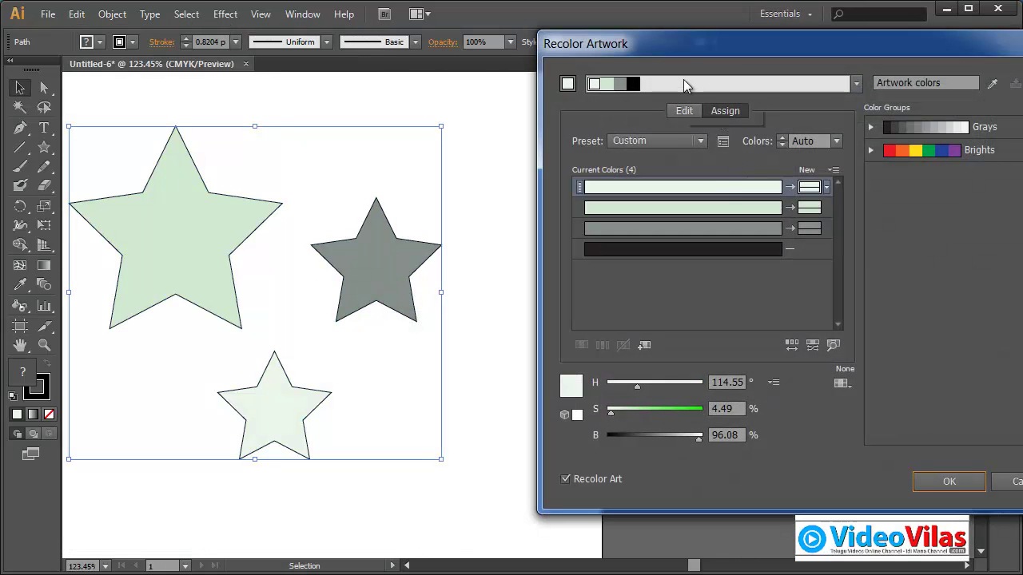
pyautogui.click(857, 83)
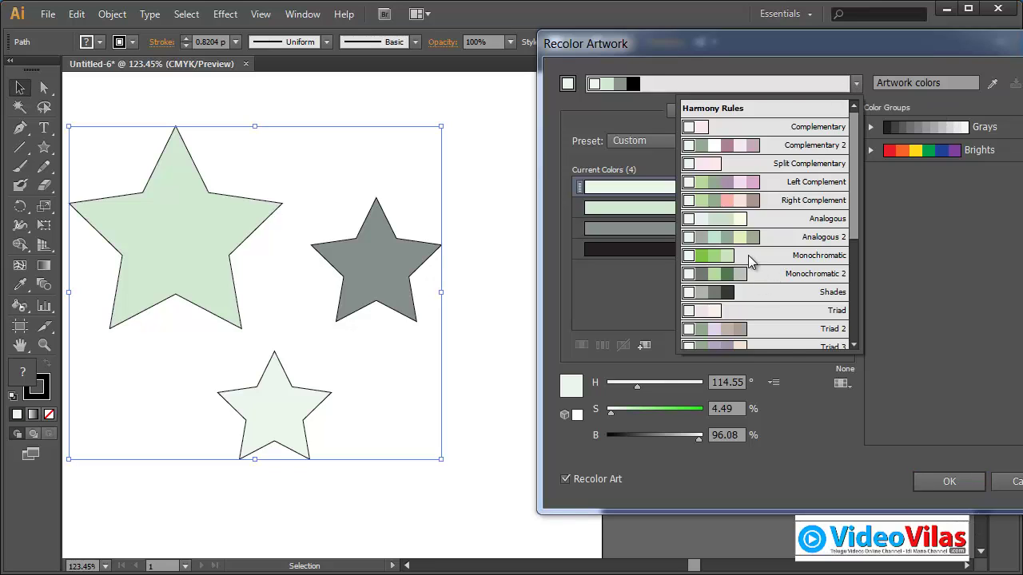
pyautogui.click(750, 257)
# - Show the harmony colors on the color wheel and shift the linked green colors to red
pyautogui.click(684, 110)
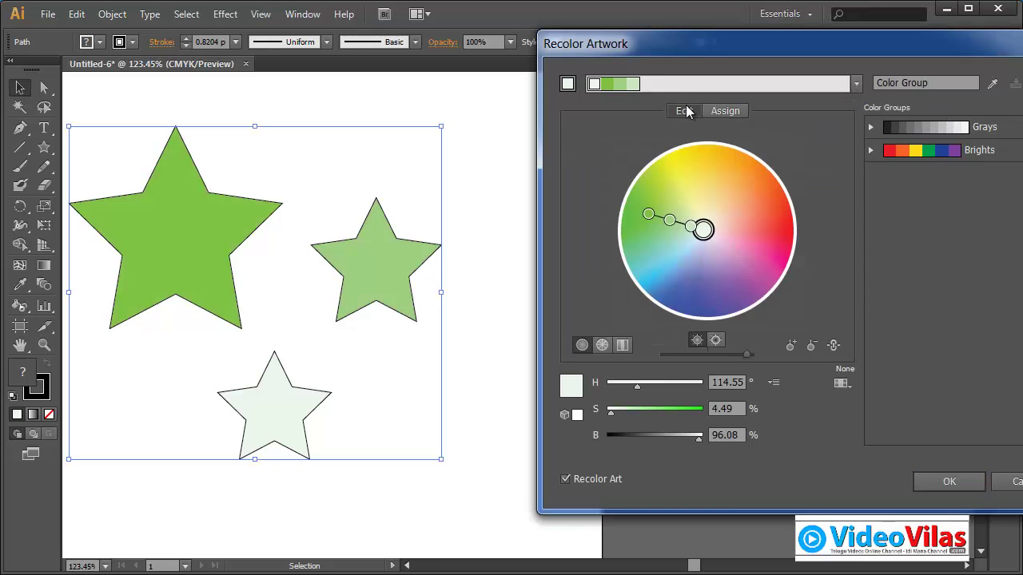
pyautogui.moveTo(702, 43); pyautogui.dragTo(659, 42)
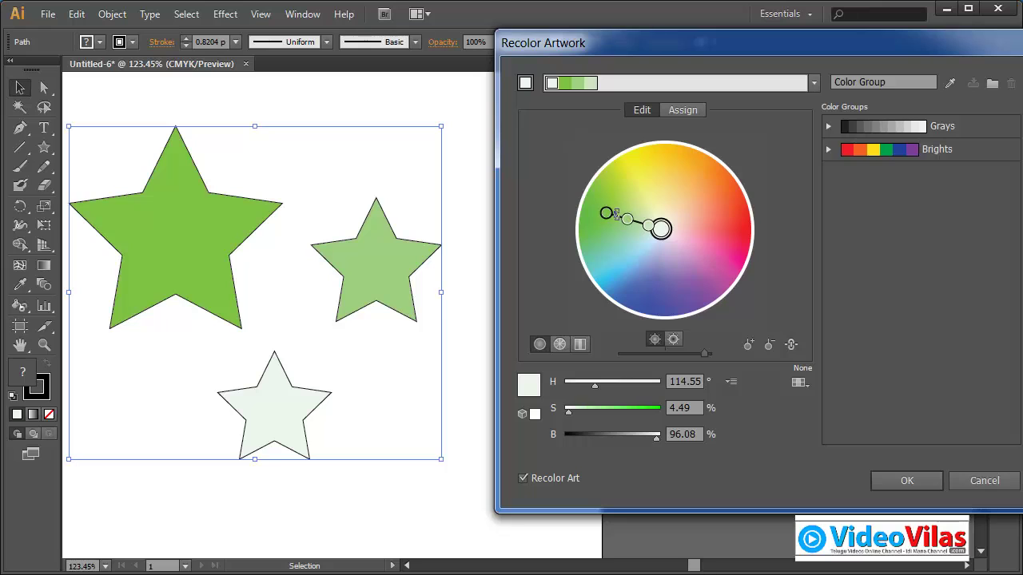
pyautogui.moveTo(607, 214)
pyautogui.mouseDown()
pyautogui.moveTo(664, 163)
pyautogui.moveTo(745, 190)
pyautogui.moveTo(745, 225)
pyautogui.mouseUp()
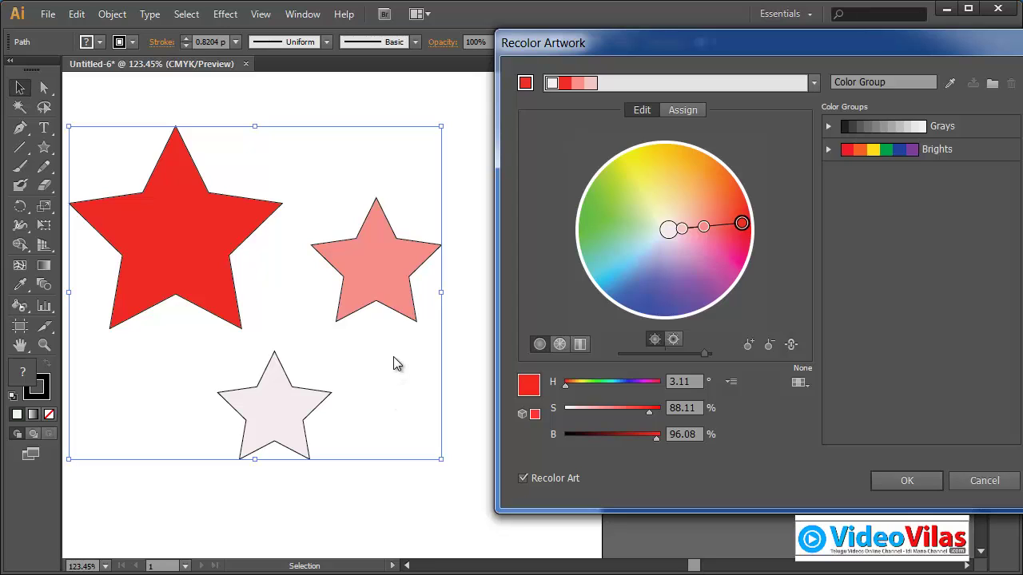
# - Apply the Complementary 2 harmony rule to the stars and rotate its linked green color to blue on the wheel
pyautogui.click(813, 83)
pyautogui.moveTo(812, 177); pyautogui.dragTo(815, 114)
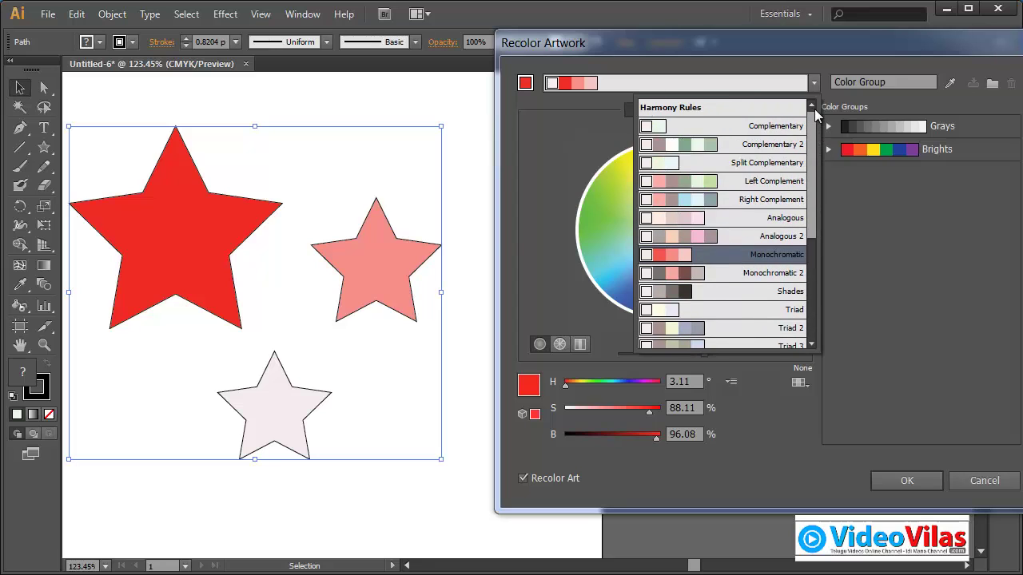
pyautogui.click(758, 148)
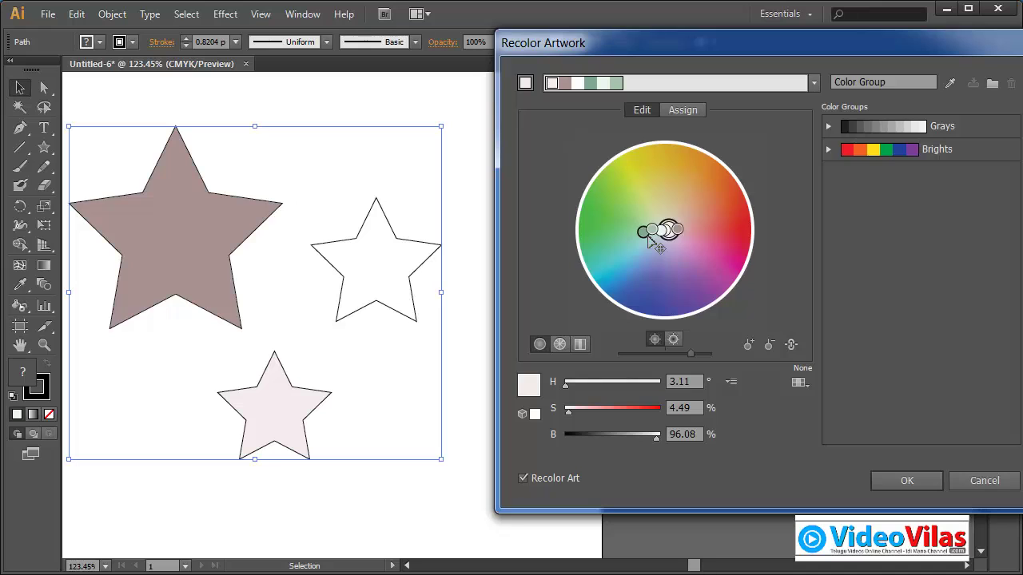
pyautogui.moveTo(644, 234)
pyautogui.mouseDown()
pyautogui.moveTo(669, 231)
pyautogui.moveTo(680, 250)
pyautogui.moveTo(715, 186)
pyautogui.moveTo(601, 253)
pyautogui.moveTo(736, 229)
pyautogui.moveTo(602, 203)
pyautogui.moveTo(643, 264)
pyautogui.moveTo(656, 261)
pyautogui.mouseUp()
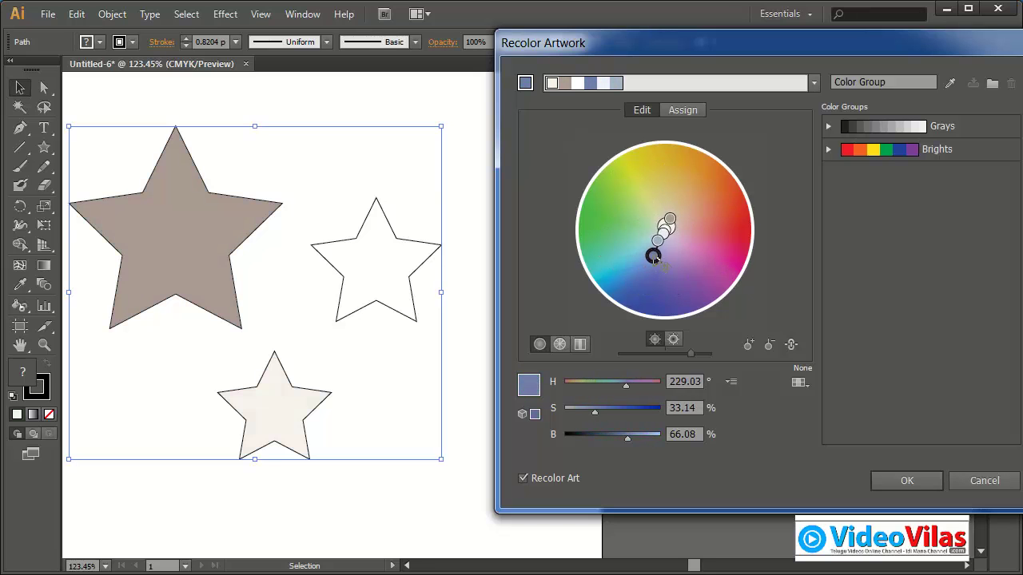
# - Try the High Contrast 1 harmony rule with a linked color shifted to orange on the wheel, and cancel the recoloring
pyautogui.click(813, 83)
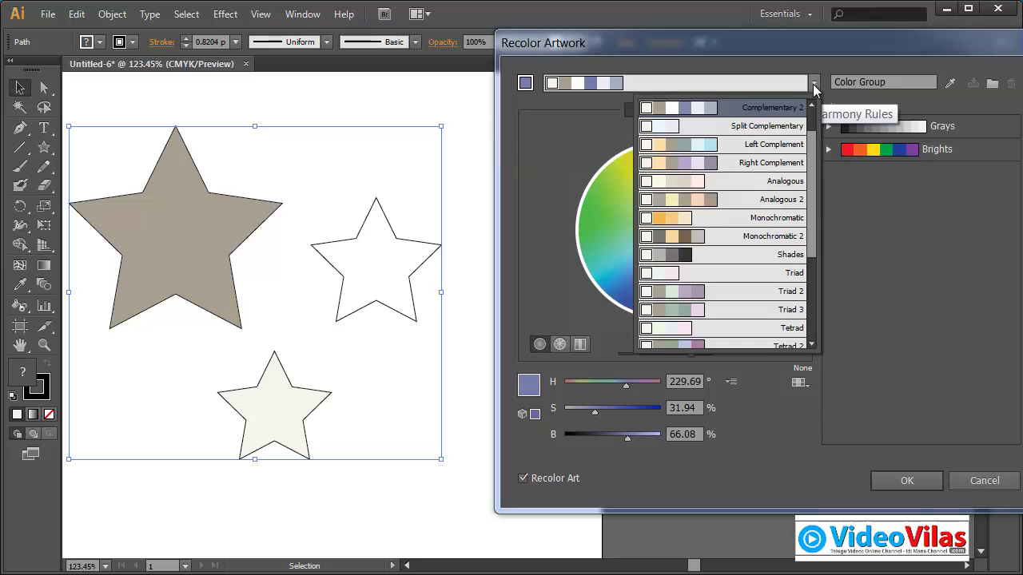
pyautogui.moveTo(812, 186); pyautogui.dragTo(804, 286)
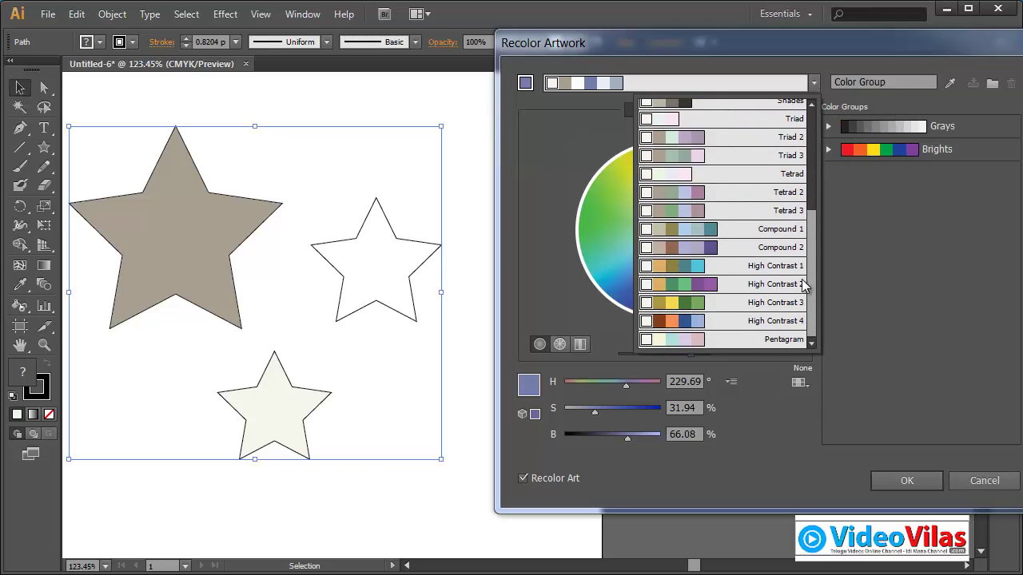
pyautogui.click(716, 269)
pyautogui.moveTo(630, 272)
pyautogui.mouseDown()
pyautogui.moveTo(690, 294)
pyautogui.moveTo(722, 282)
pyautogui.moveTo(733, 206)
pyautogui.moveTo(695, 167)
pyautogui.moveTo(624, 171)
pyautogui.moveTo(599, 187)
pyautogui.moveTo(586, 222)
pyautogui.moveTo(607, 267)
pyautogui.moveTo(651, 289)
pyautogui.moveTo(712, 277)
pyautogui.moveTo(728, 221)
pyautogui.moveTo(694, 174)
pyautogui.mouseUp()
pyautogui.click(985, 480)
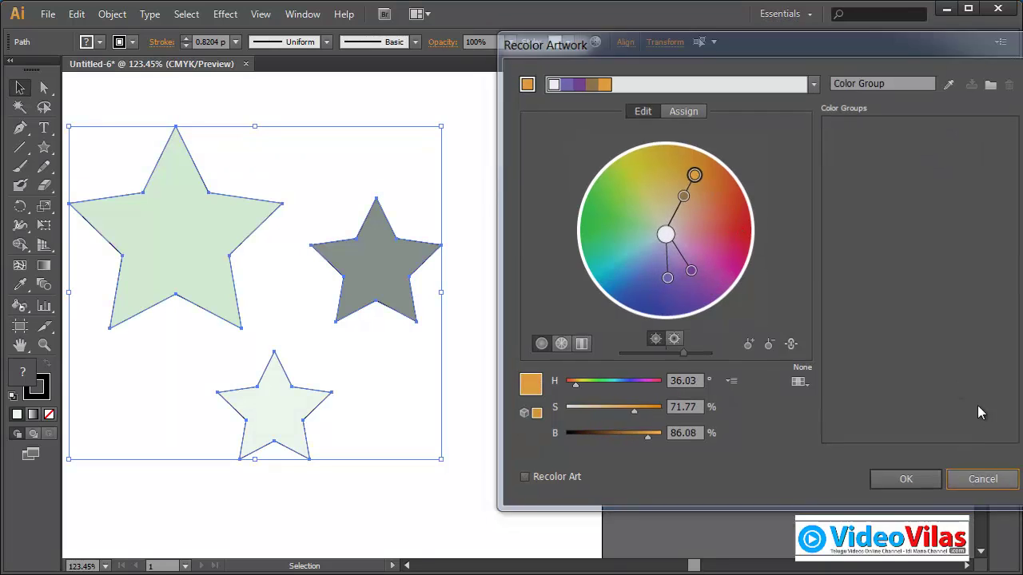
# - Try recoloring the stars from the Color Guide's current color group, view it on the color wheel and cancel
pyautogui.click(1005, 112)
pyautogui.click(1006, 112)
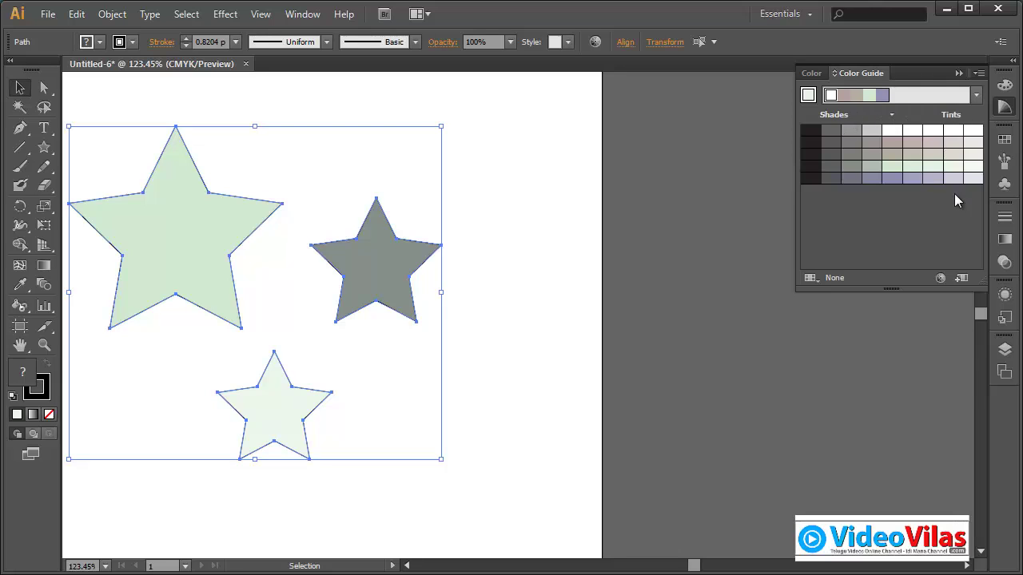
pyautogui.click(939, 279)
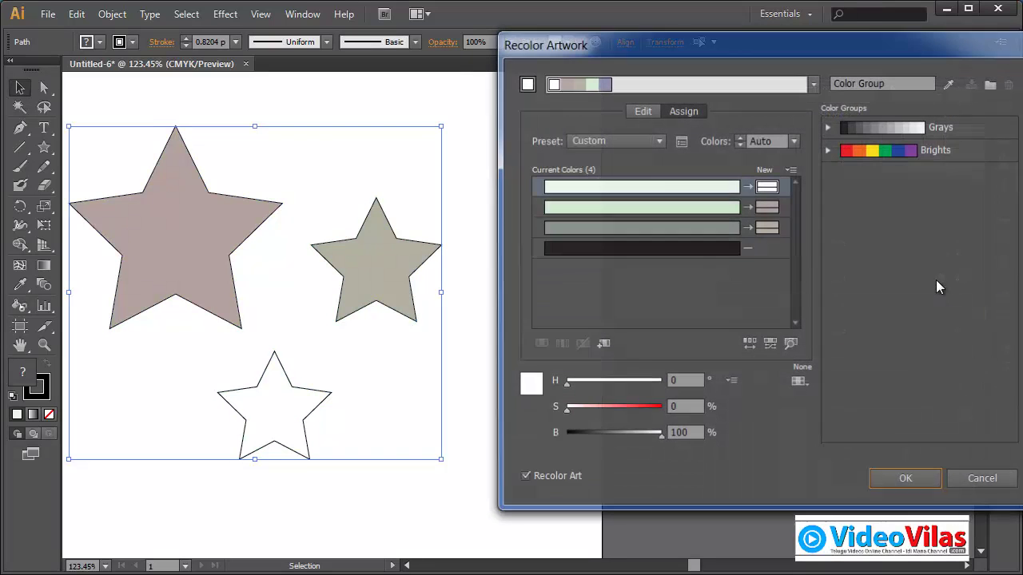
pyautogui.click(643, 109)
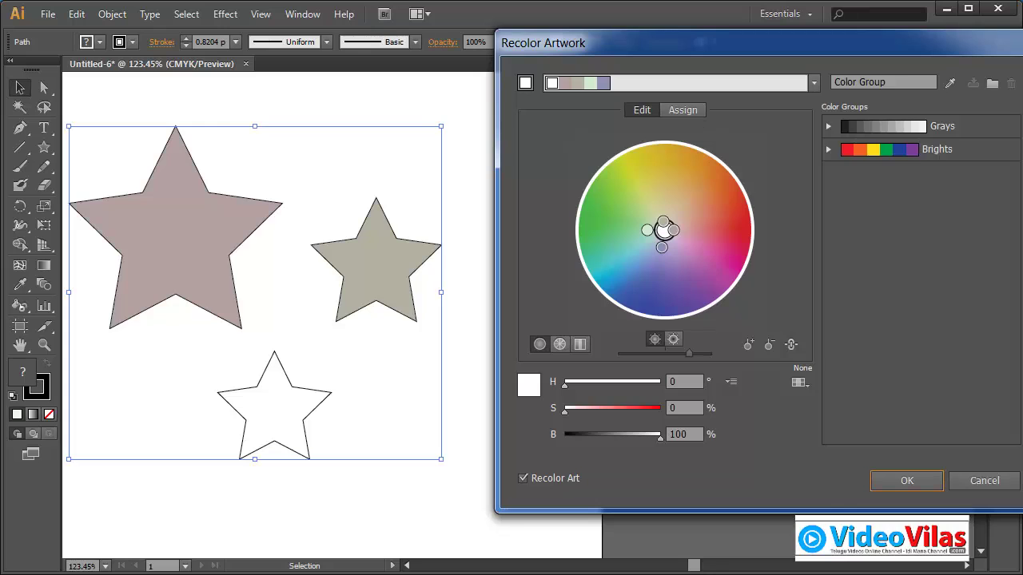
pyautogui.click(971, 483)
# - Look at the Recolor Artwork command among the Edit Colors commands, deselect the stars and collapse the Color Guide
pyautogui.click(78, 16)
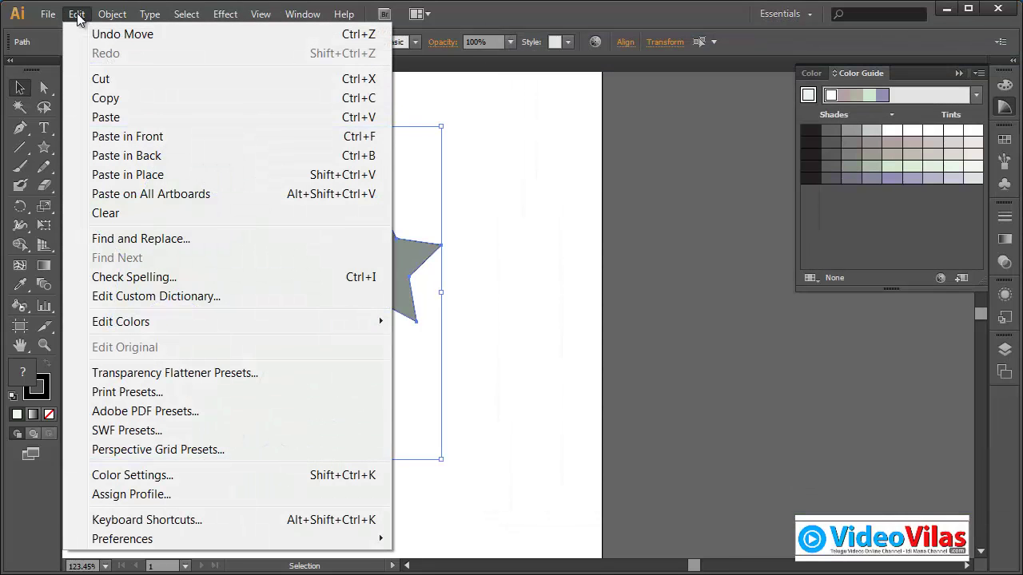
pyautogui.moveTo(184, 322)
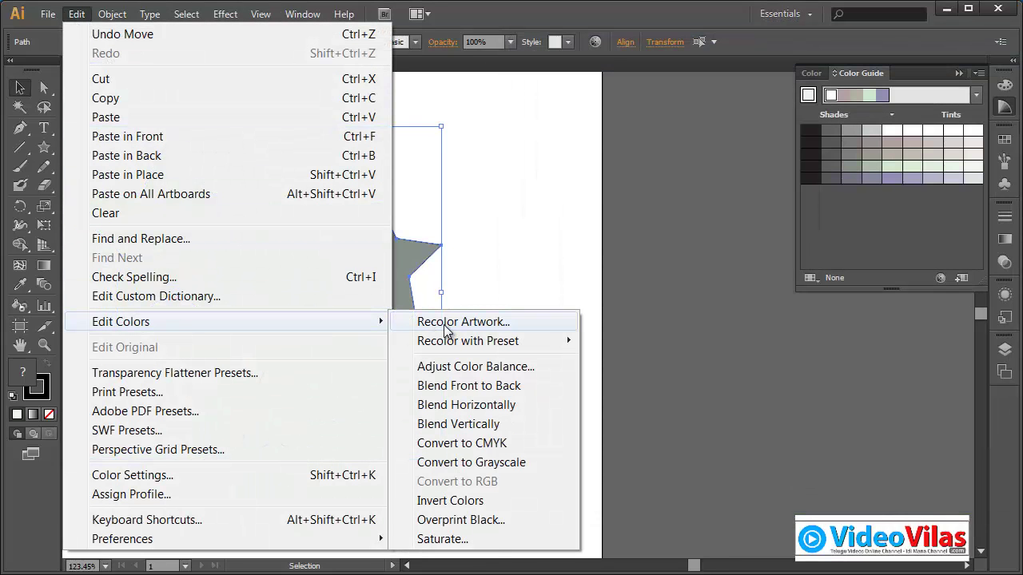
pyautogui.click(534, 192)
pyautogui.click(534, 192)
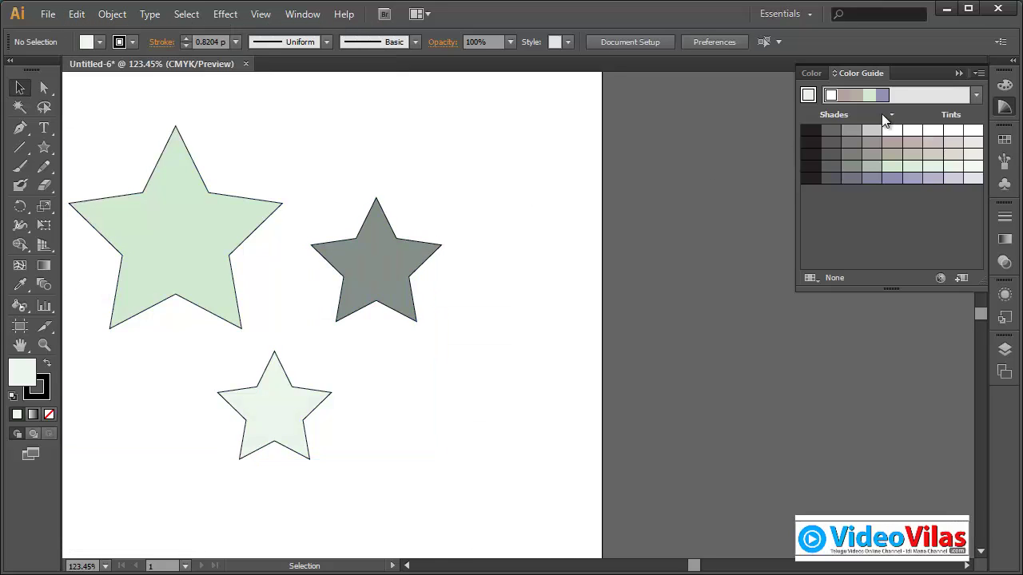
pyautogui.click(958, 73)
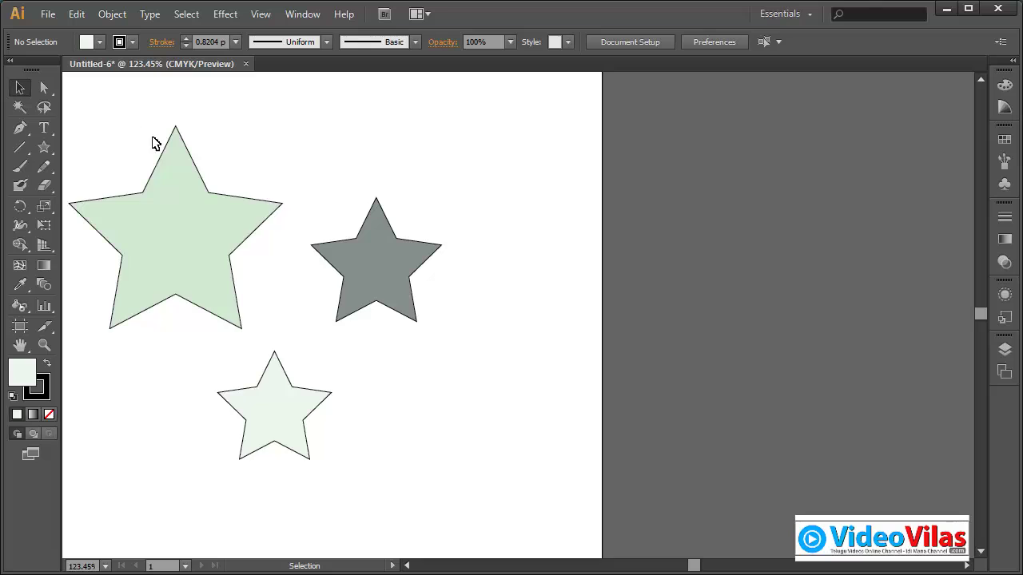
# - Delete all three stars from the artboard
pyautogui.hotkey('ctrl', '0')
pyautogui.moveTo(382, 107); pyautogui.dragTo(628, 408)
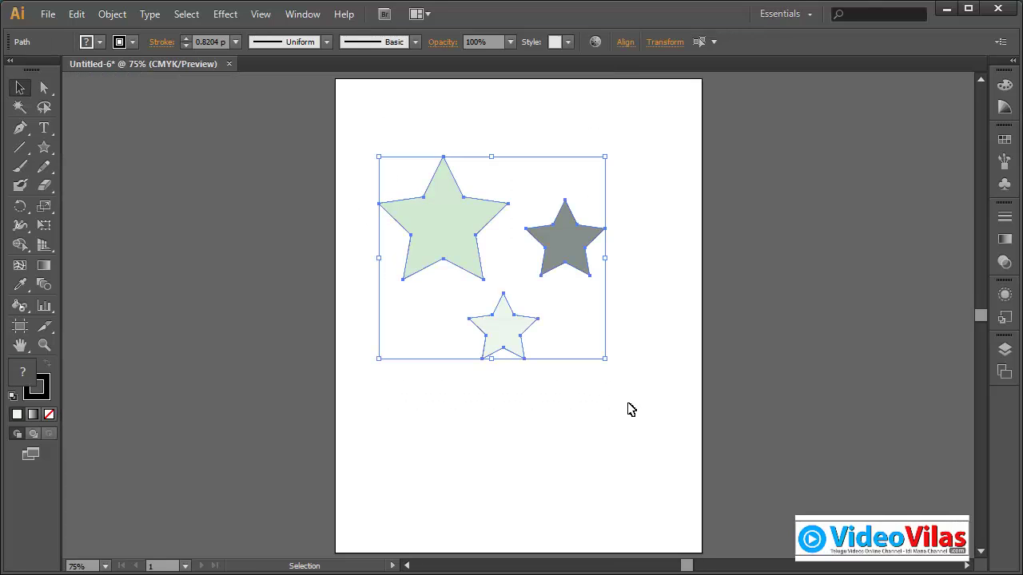
pyautogui.press('Delete')
pyautogui.hotkey('ctrl', 'space')
pyautogui.moveTo(339, 183); pyautogui.dragTo(743, 430)
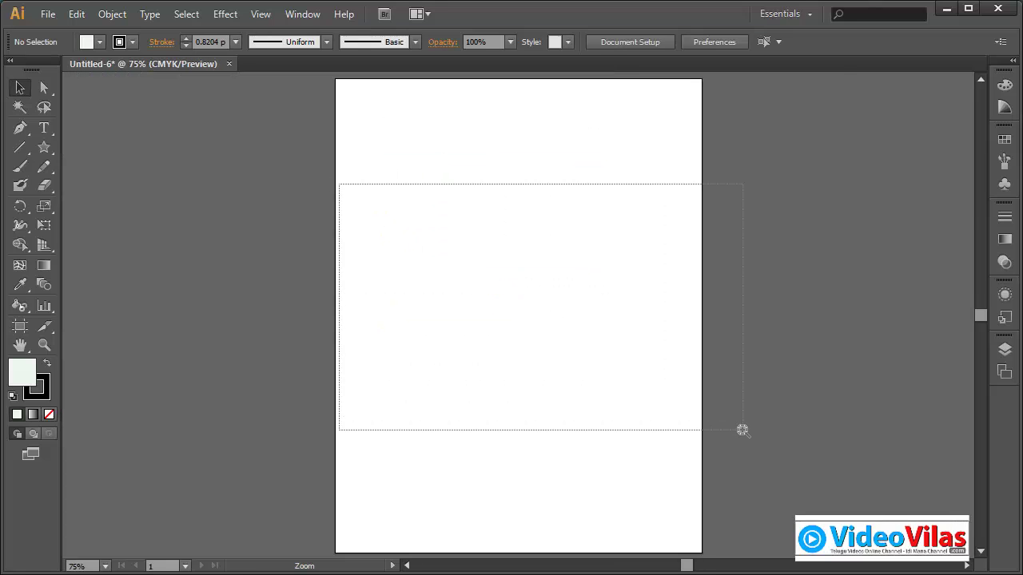
# - Open the Color Guide's color group in Edit Colors, look through the harmony rules, cancel and collapse the Color Guide
pyautogui.click(1005, 112)
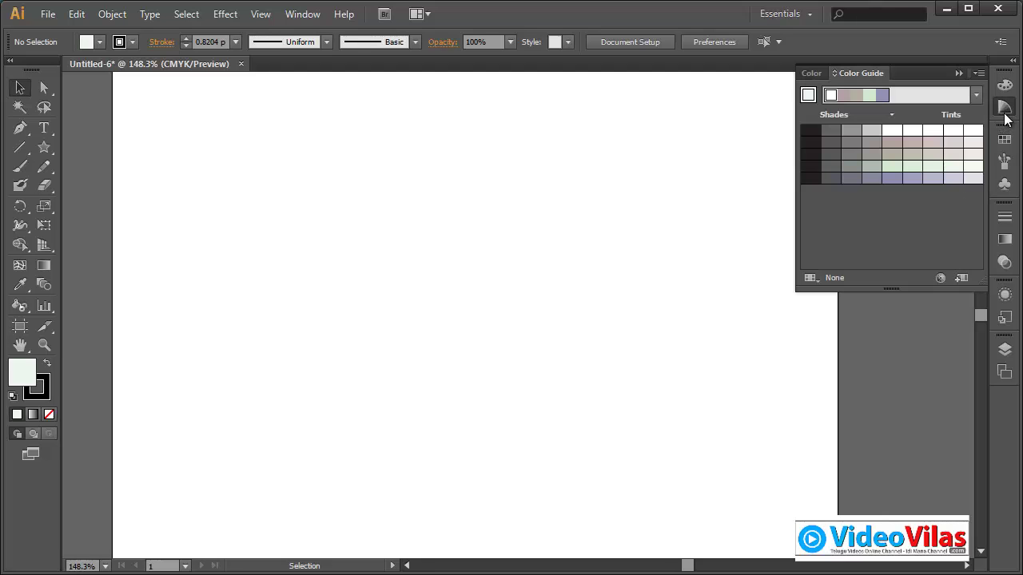
pyautogui.click(939, 279)
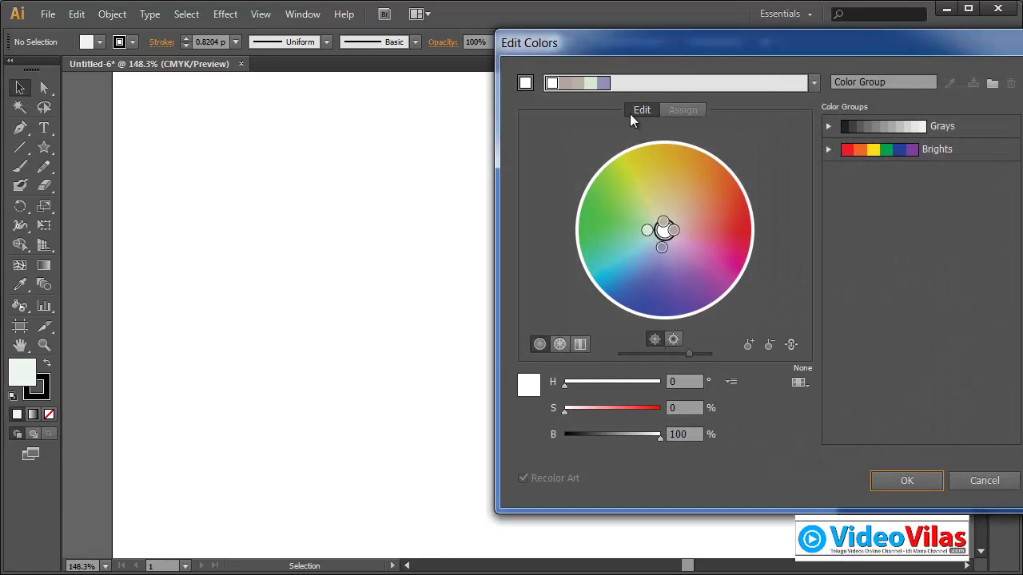
pyautogui.click(814, 82)
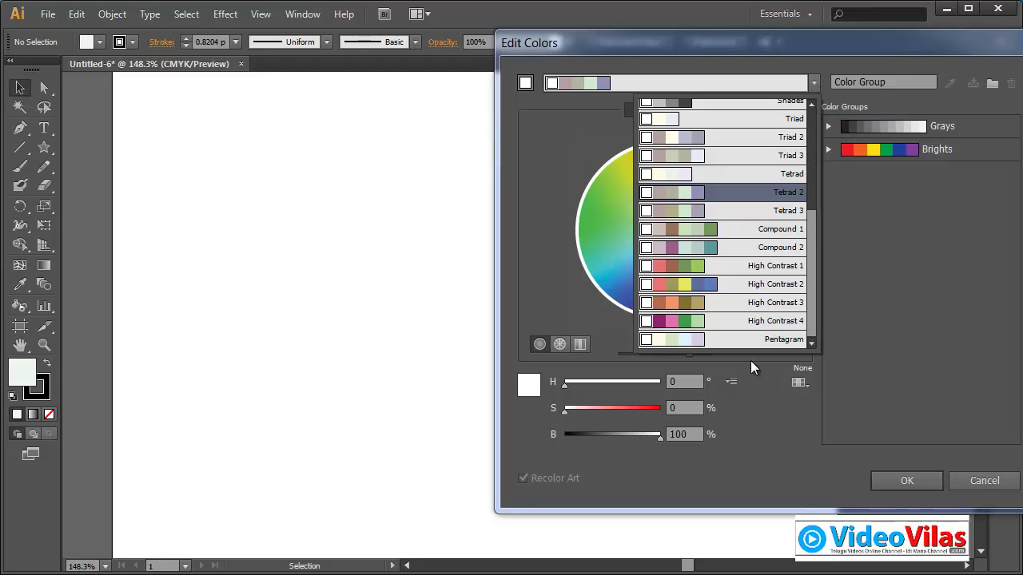
pyautogui.click(870, 258)
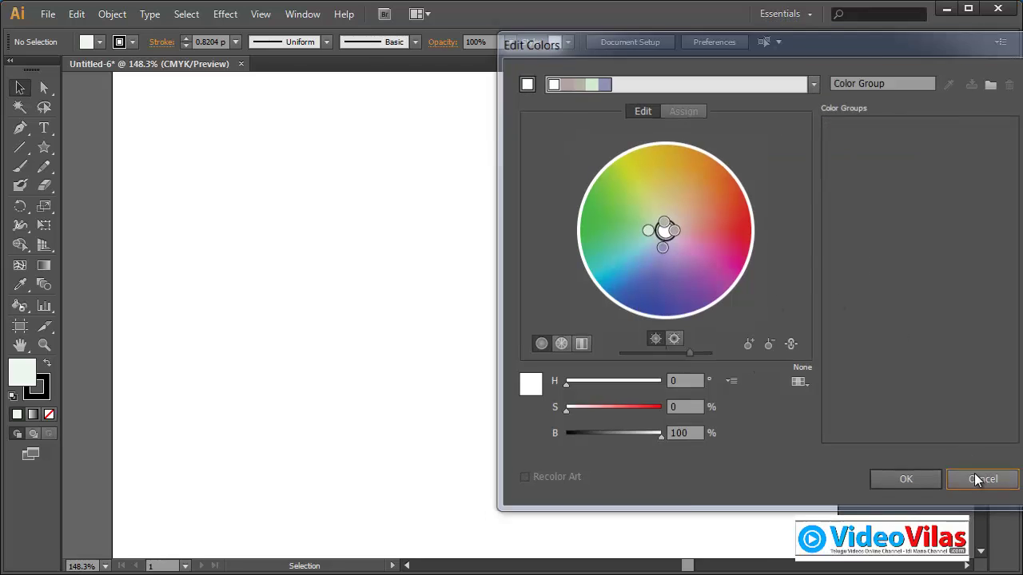
pyautogui.click(975, 474)
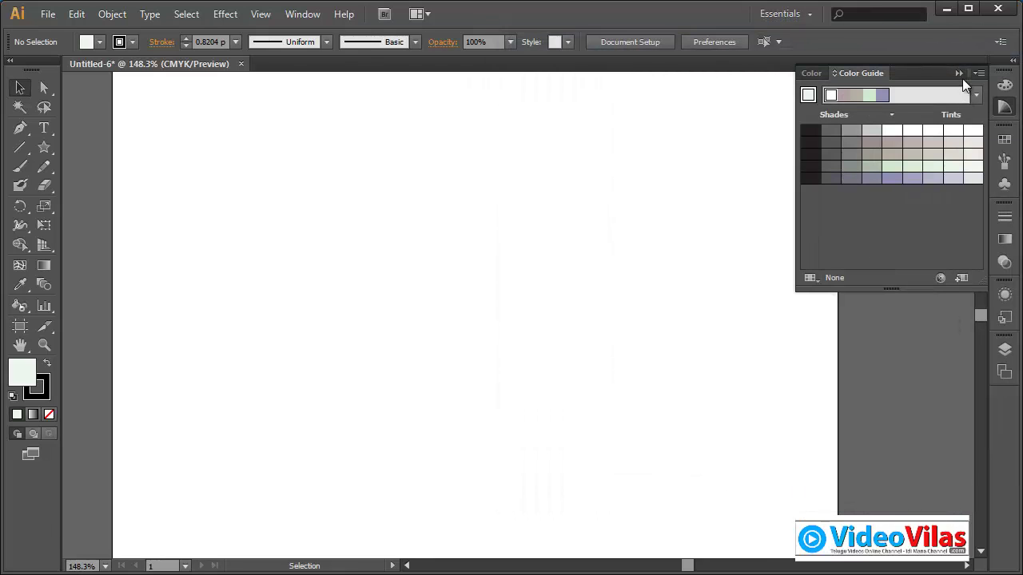
pyautogui.click(959, 75)
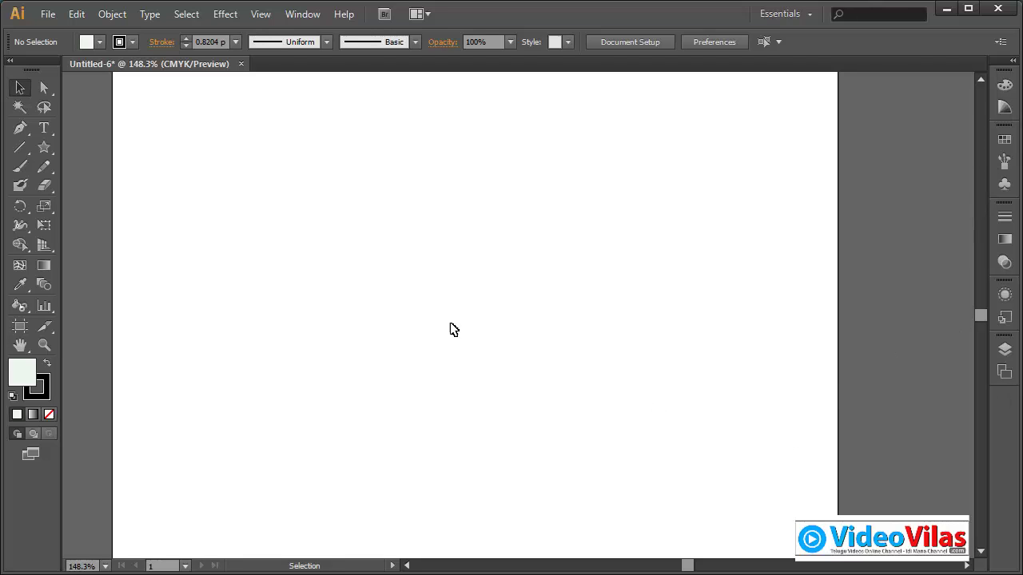
# - Look through the Object commands for Perspective and Path with nothing selected
pyautogui.click(113, 15)
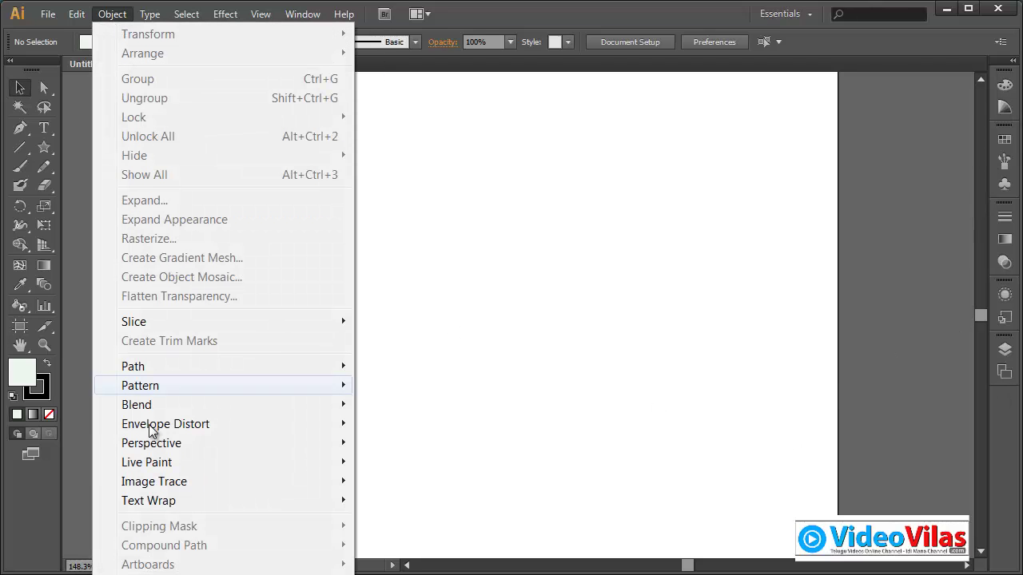
pyautogui.moveTo(164, 448)
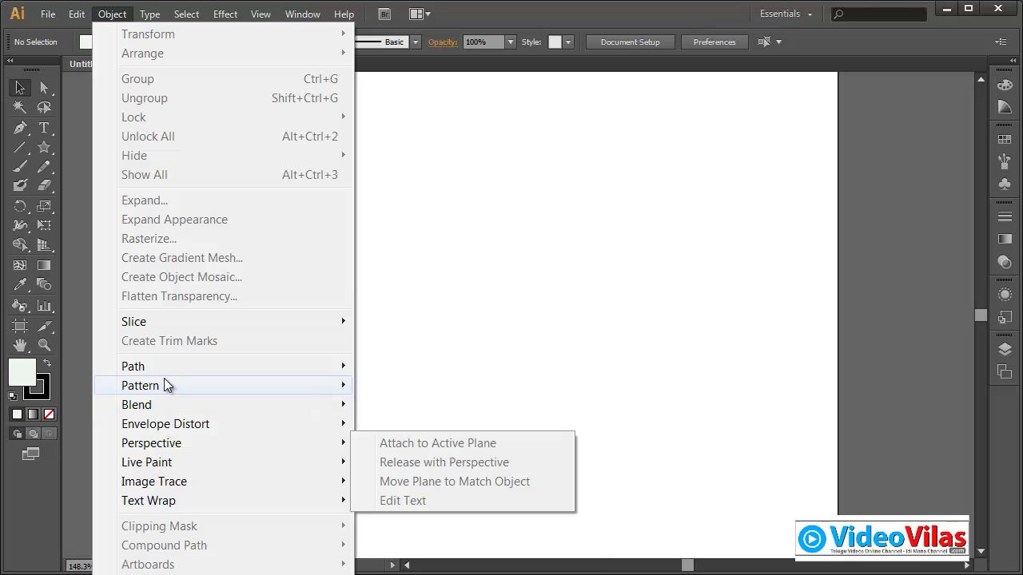
pyautogui.moveTo(164, 364)
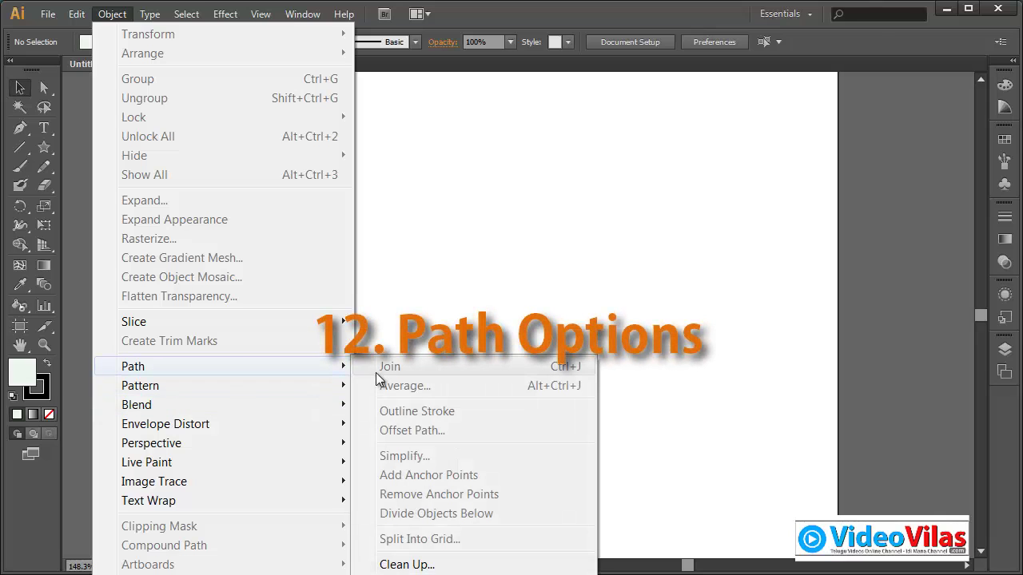
pyautogui.click(428, 266)
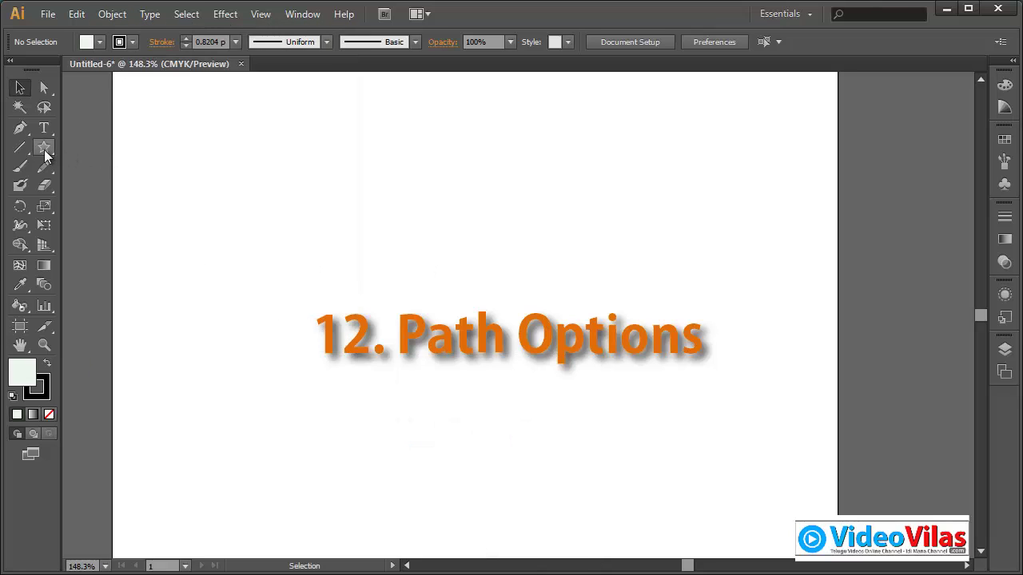
# - Draw eight separate straight lines side by side at varying angles with the Line Segment tool
pyautogui.click(20, 147)
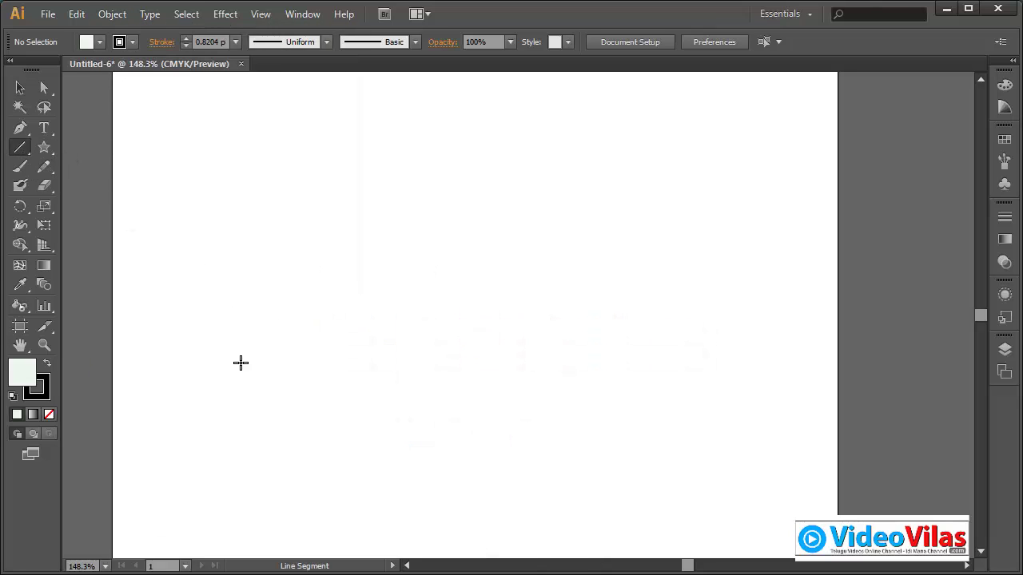
pyautogui.moveTo(229, 431); pyautogui.dragTo(310, 226)
pyautogui.moveTo(311, 421); pyautogui.dragTo(336, 184)
pyautogui.moveTo(450, 361); pyautogui.dragTo(415, 156)
pyautogui.moveTo(597, 374); pyautogui.dragTo(486, 141)
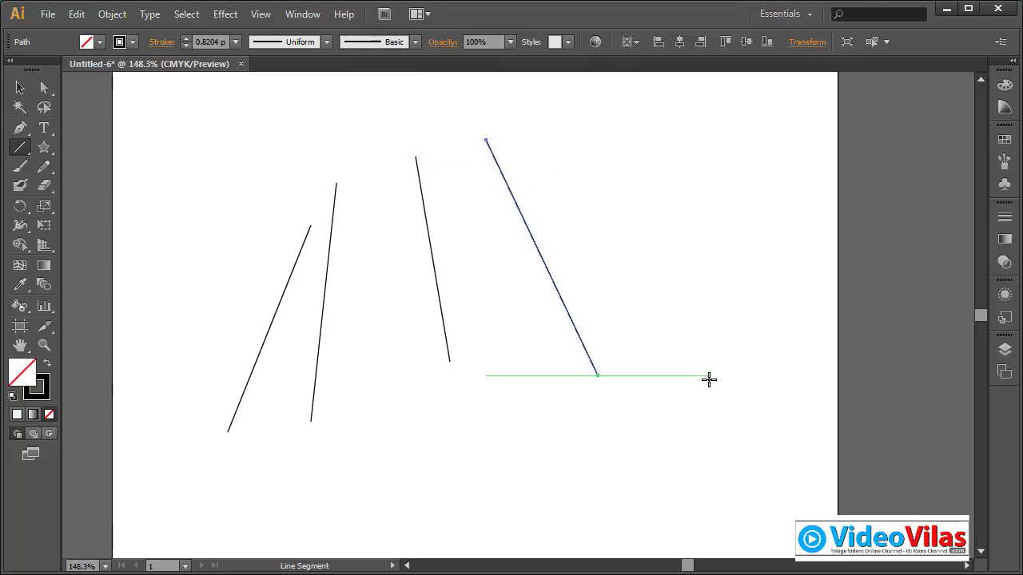
pyautogui.moveTo(708, 378); pyautogui.dragTo(649, 159)
pyautogui.moveTo(688, 416); pyautogui.dragTo(556, 157)
pyautogui.moveTo(533, 362); pyautogui.dragTo(459, 160)
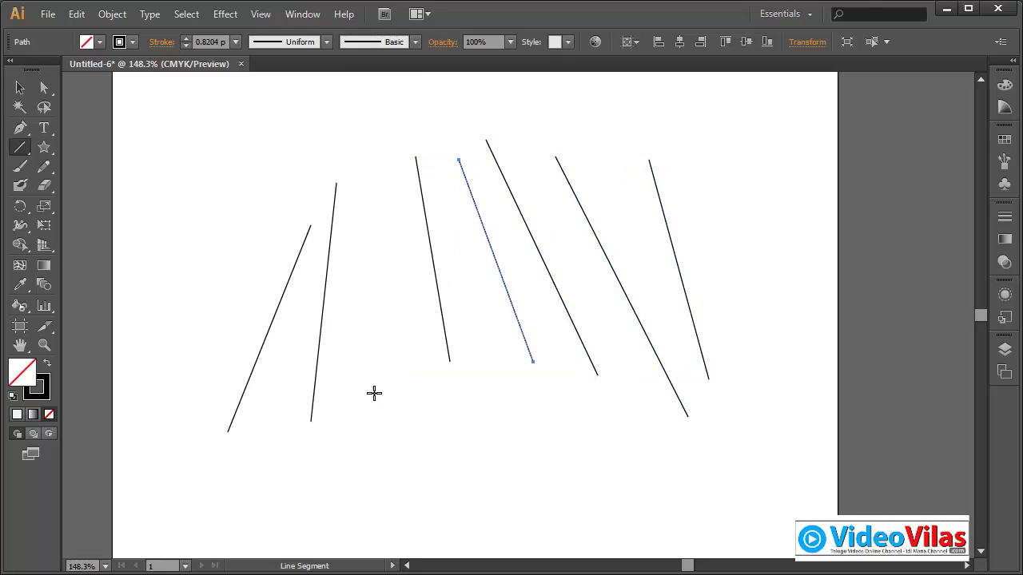
pyautogui.moveTo(374, 392); pyautogui.dragTo(374, 164)
# - Show how Direct Selection picks the lines' upper anchor points, and move the second line's top anchor slightly down
pyautogui.click(44, 88)
pyautogui.moveTo(210, 97); pyautogui.dragTo(685, 246)
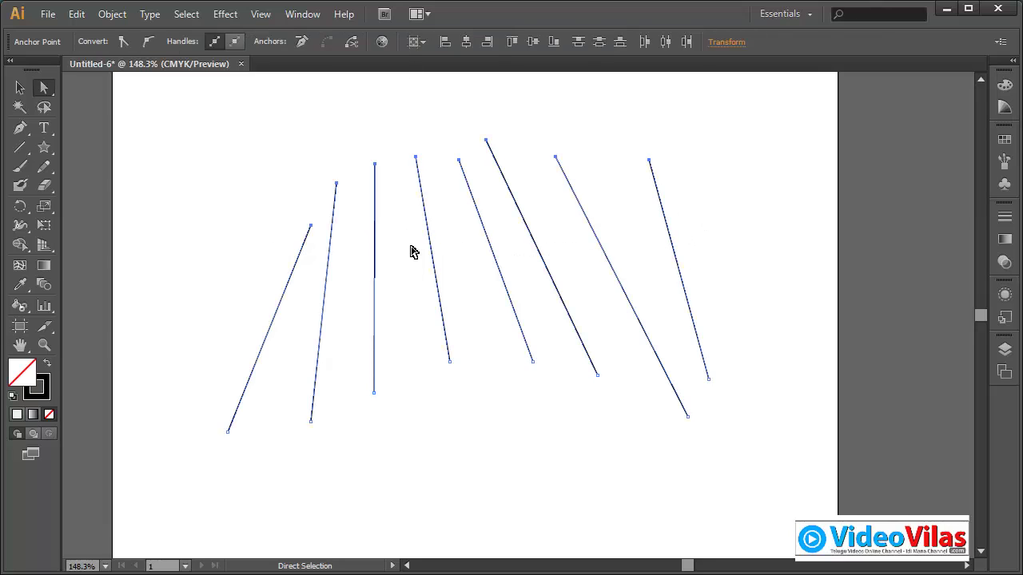
pyautogui.click(357, 158)
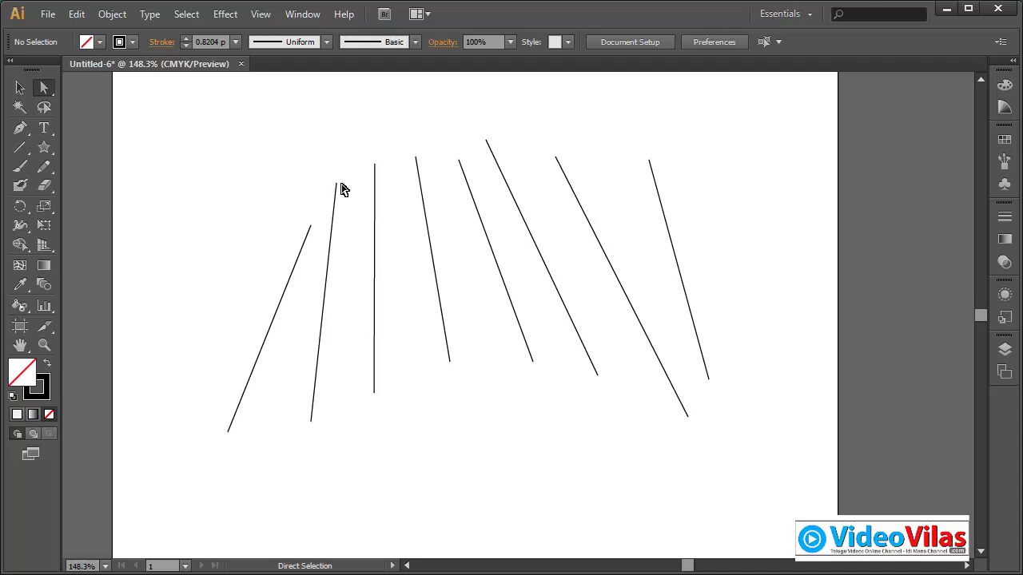
pyautogui.moveTo(336, 184); pyautogui.dragTo(336, 216)
pyautogui.moveTo(336, 209); pyautogui.dragTo(335, 194)
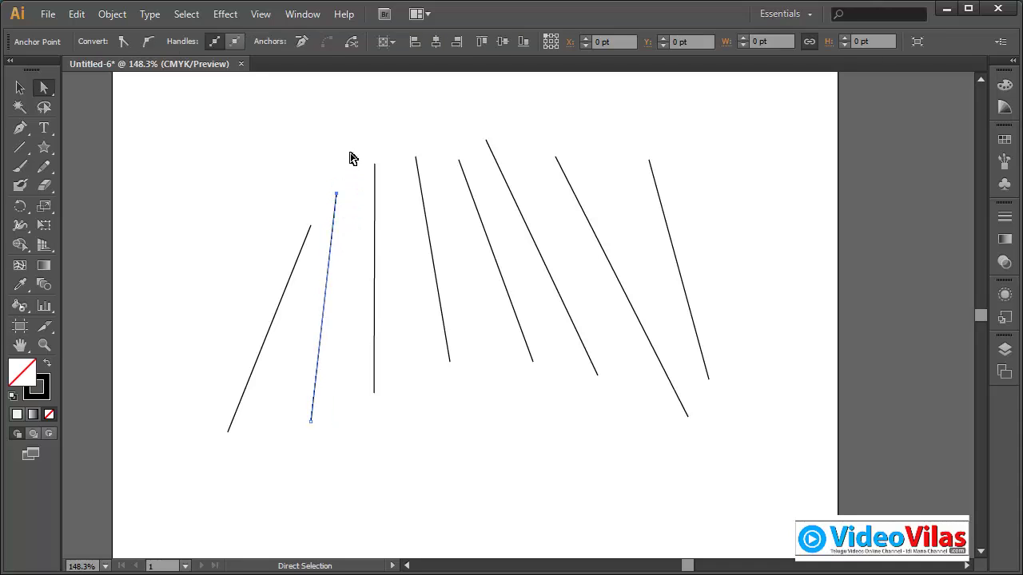
# - Average the upper anchor points of all eight lines on both axes so they meet at one point
pyautogui.moveTo(246, 98); pyautogui.dragTo(716, 286)
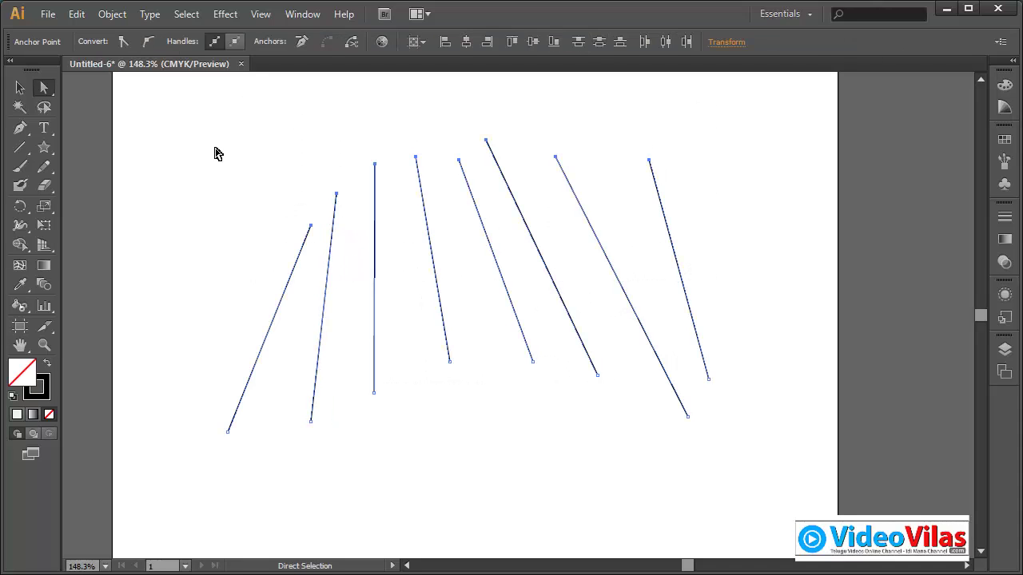
pyautogui.click(116, 14)
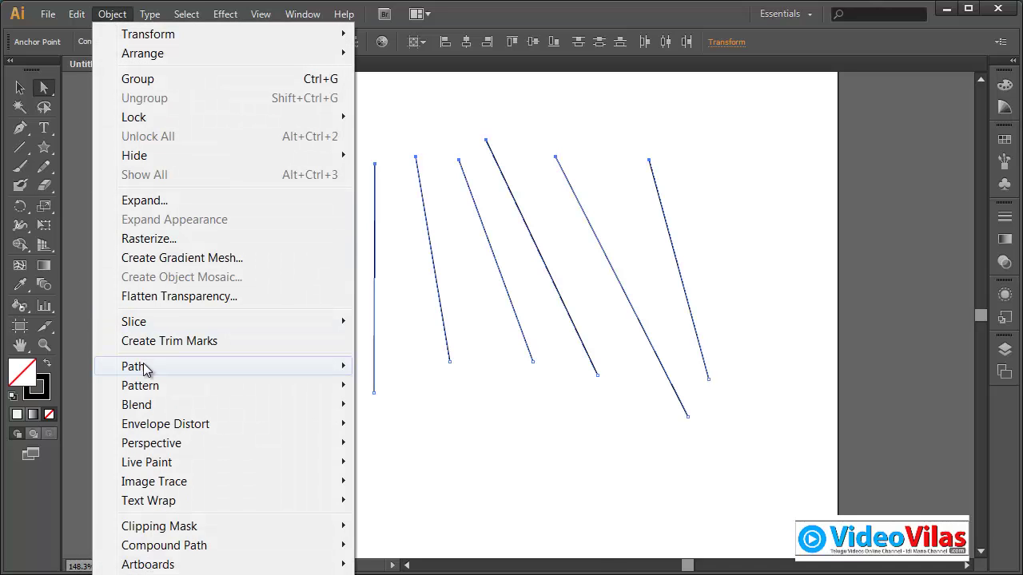
pyautogui.moveTo(143, 363)
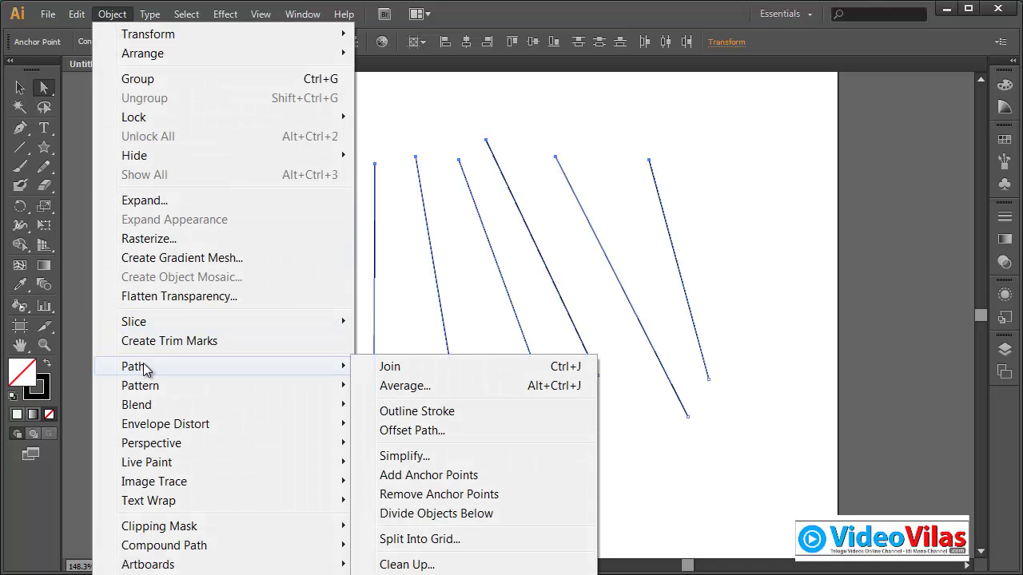
pyautogui.click(399, 386)
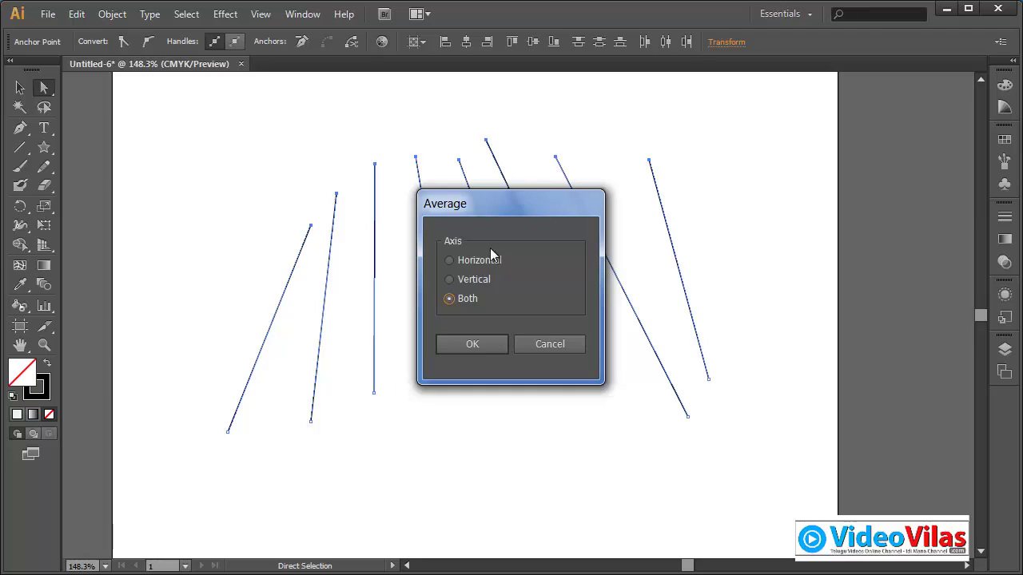
pyautogui.moveTo(511, 206); pyautogui.dragTo(784, 102)
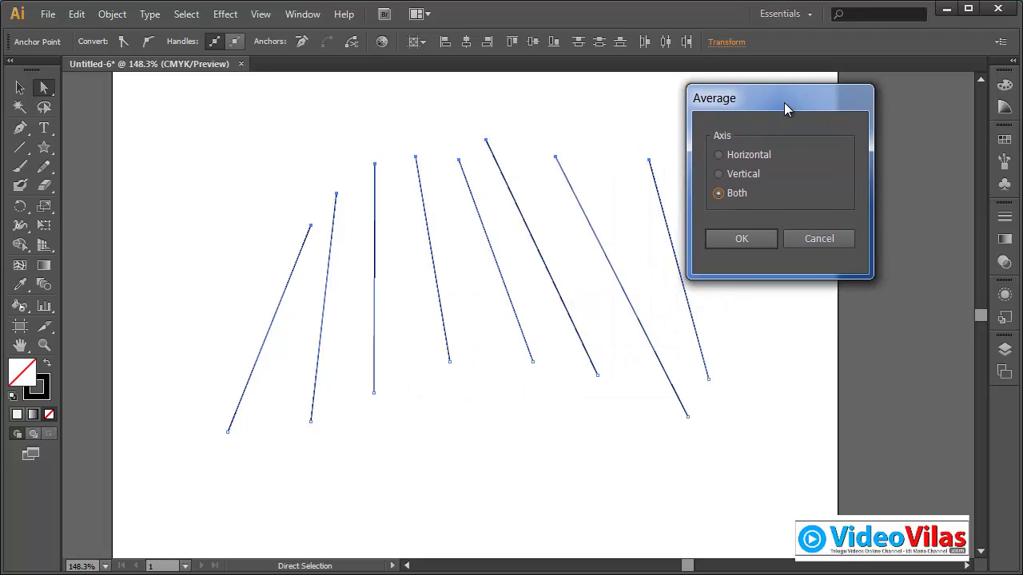
pyautogui.click(731, 237)
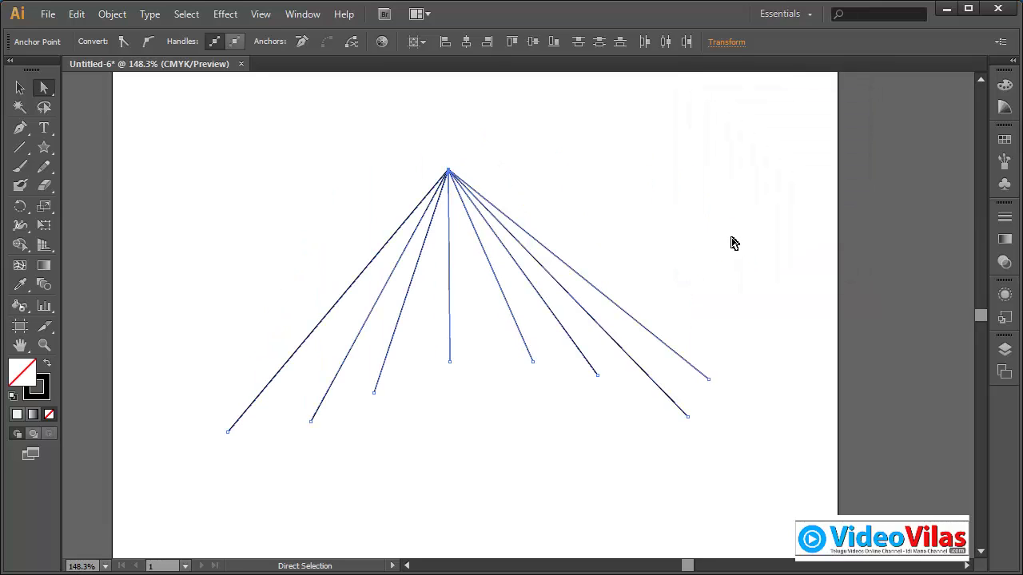
pyautogui.click(474, 150)
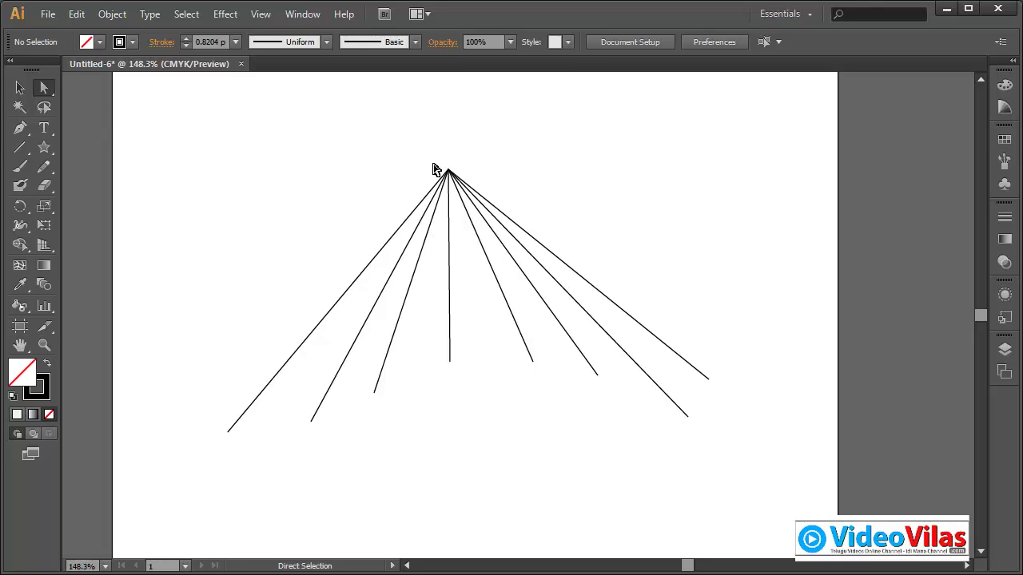
# - Give all eight lines a 3 pt stroke and the variable width profile that tapers at both ends
pyautogui.click(20, 87)
pyautogui.moveTo(293, 125); pyautogui.dragTo(583, 336)
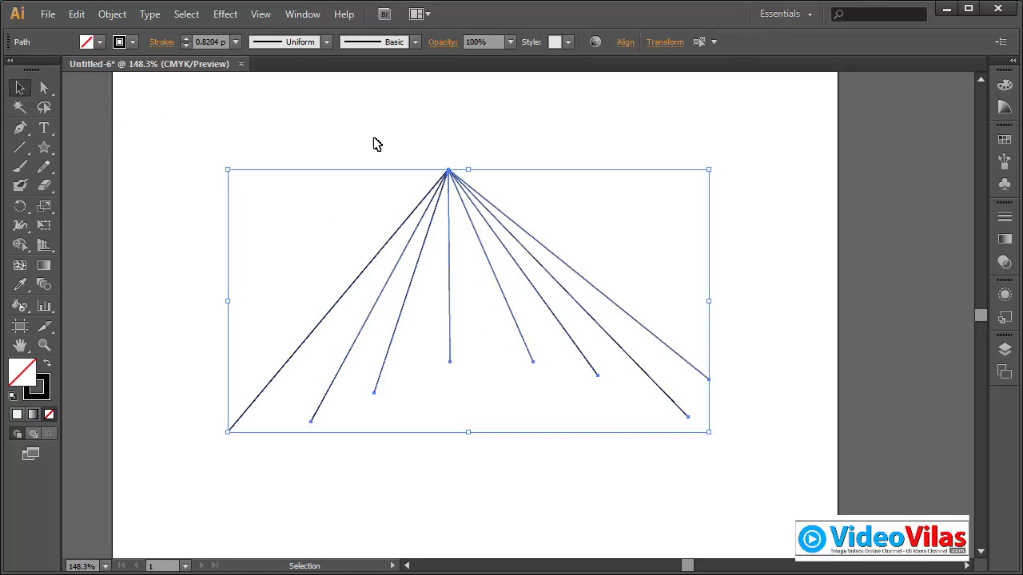
pyautogui.click(236, 42)
pyautogui.click(250, 152)
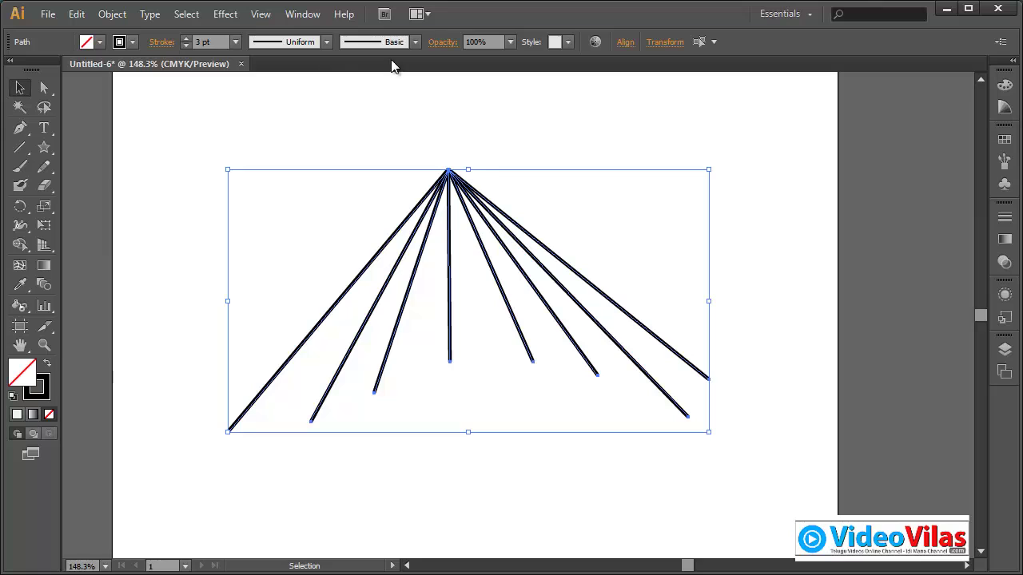
pyautogui.click(326, 42)
pyautogui.click(292, 152)
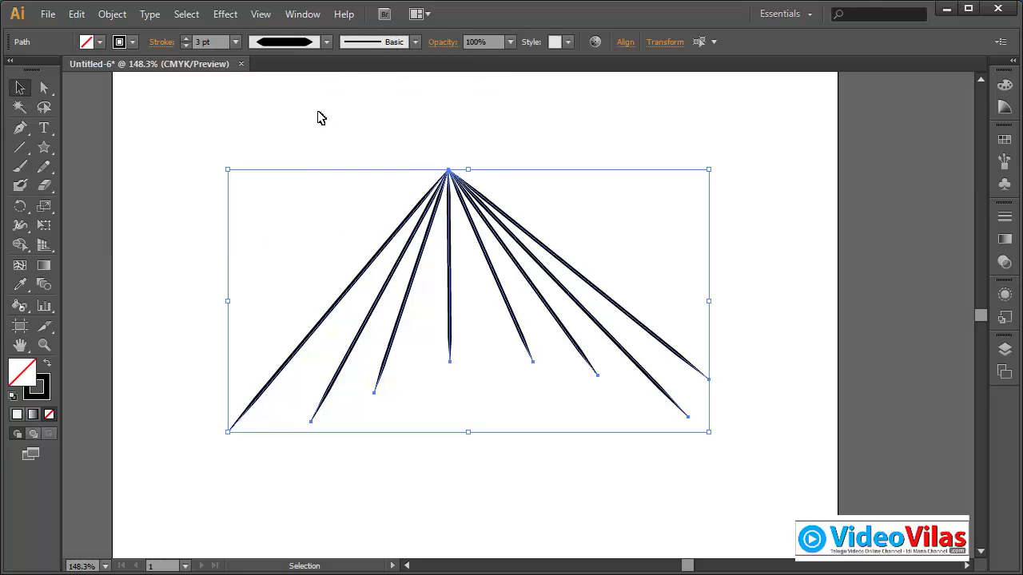
pyautogui.click(579, 144)
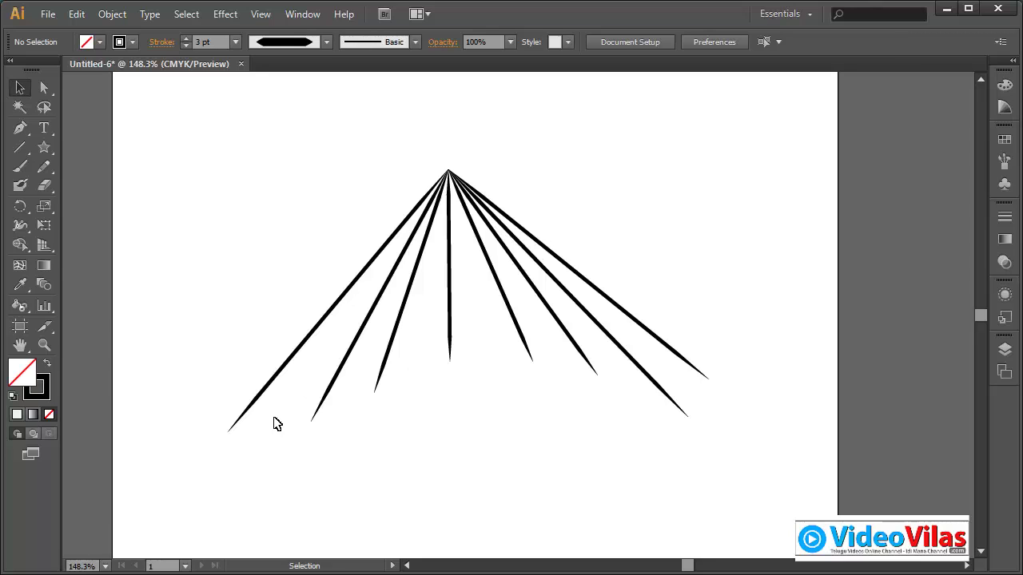
# - Delete the eight tapered lines and draw a long wavy path across the artboard with the Pencil tool
pyautogui.moveTo(363, 166); pyautogui.dragTo(563, 328)
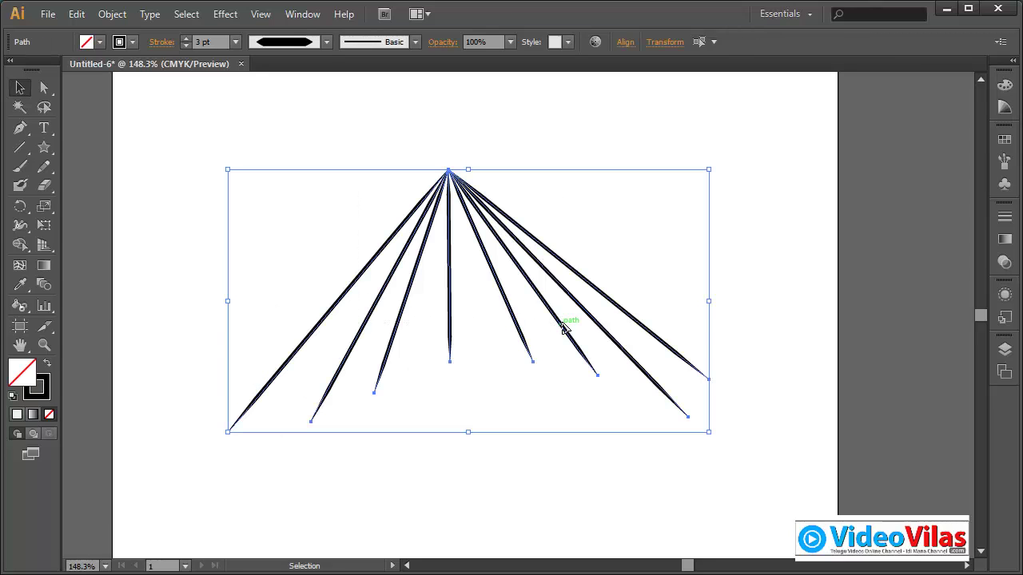
pyautogui.press('Delete')
pyautogui.click(112, 14)
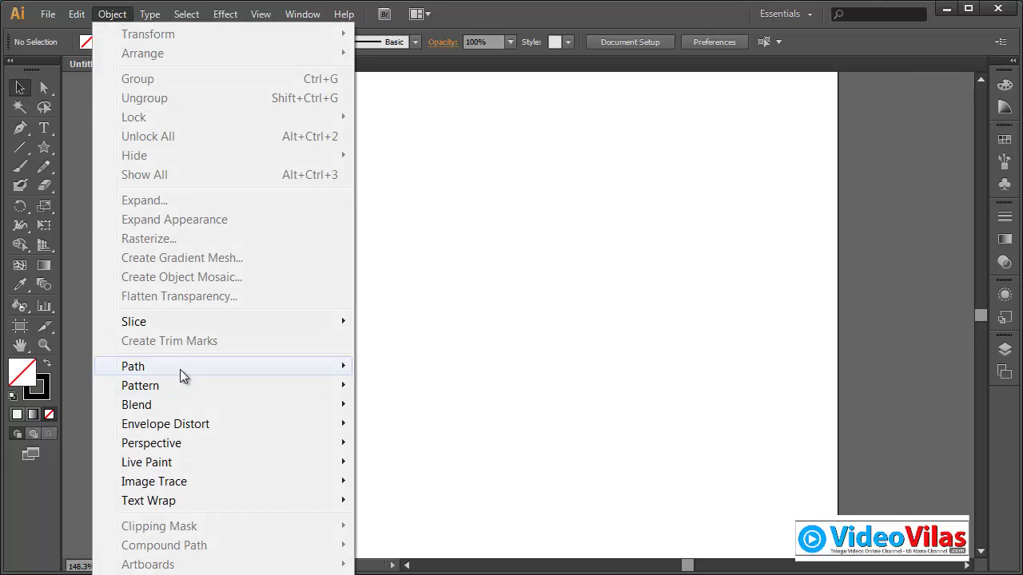
pyautogui.moveTo(179, 369)
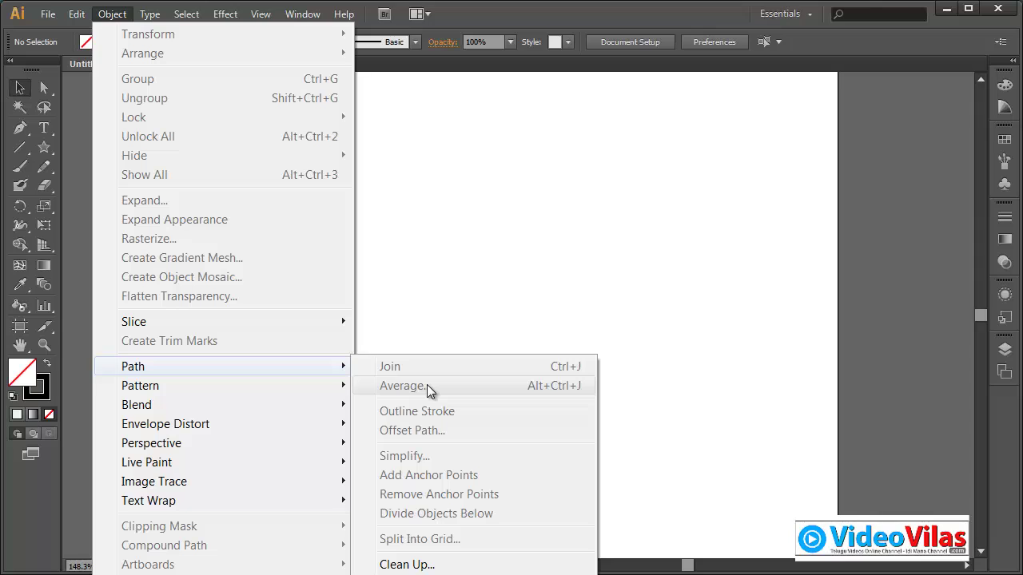
pyautogui.click(400, 235)
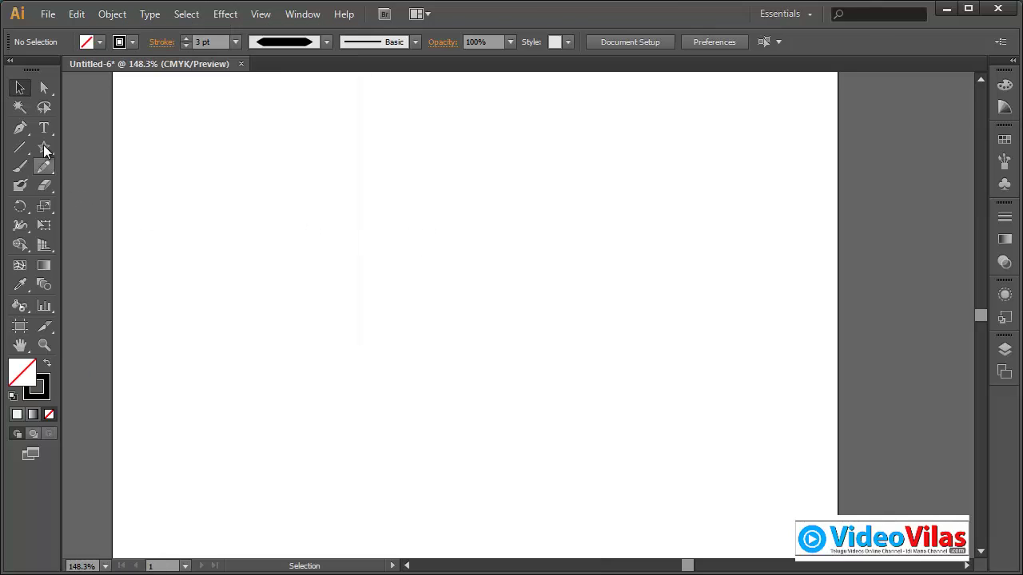
pyautogui.click(44, 167)
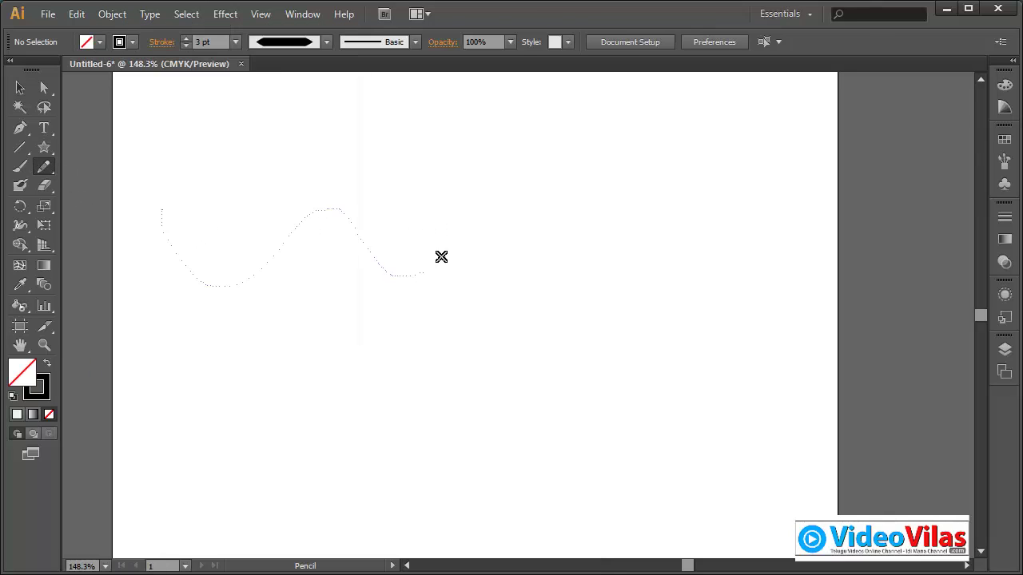
pyautogui.moveTo(626, 266)
pyautogui.mouseDown()
pyautogui.moveTo(701, 201)
pyautogui.moveTo(773, 246)
pyautogui.mouseUp()
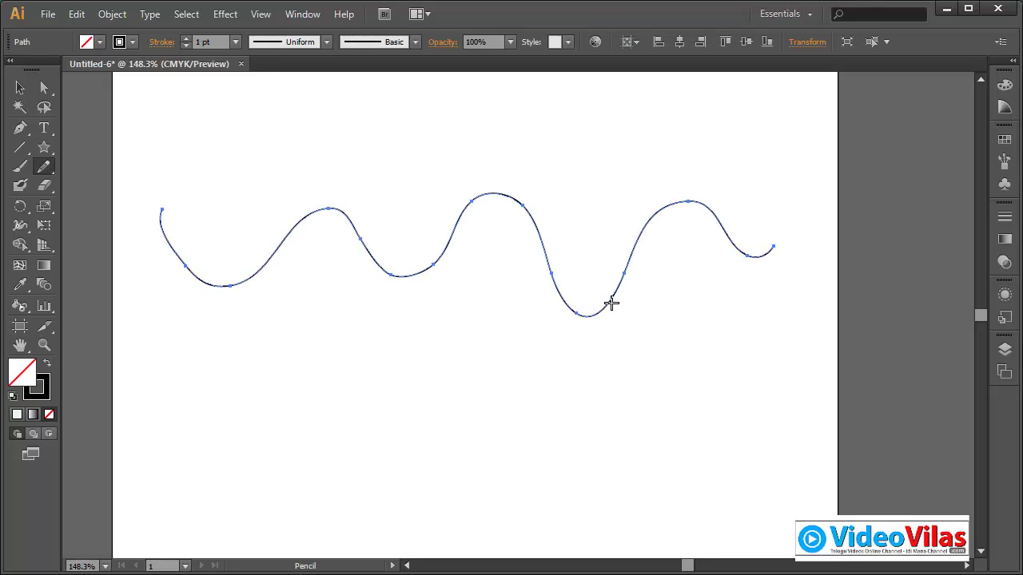
# - Average the anchor points along the upper middle part of the wavy path on the horizontal axis
pyautogui.click(44, 87)
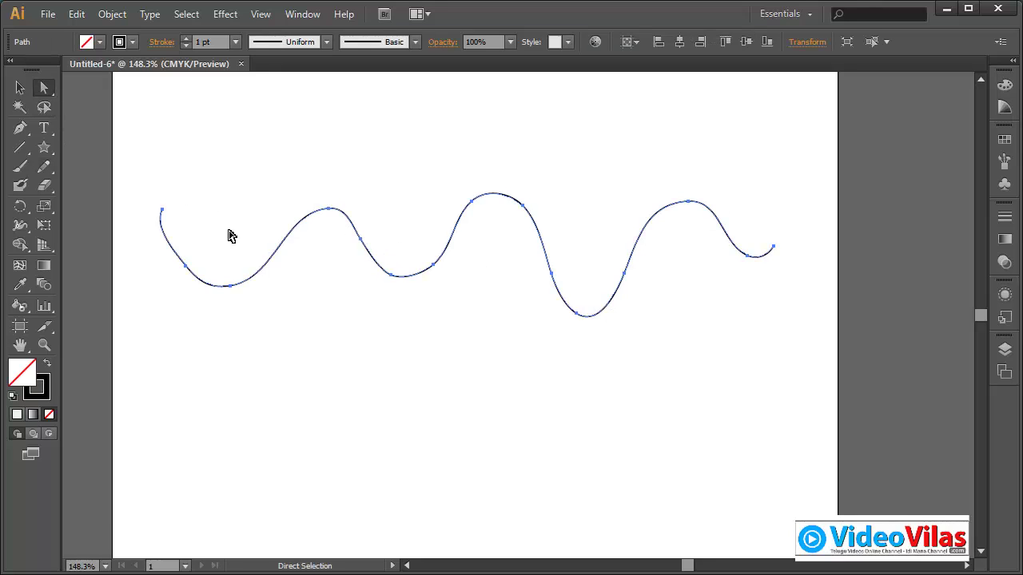
pyautogui.moveTo(200, 190); pyautogui.dragTo(709, 280)
pyautogui.click(112, 14)
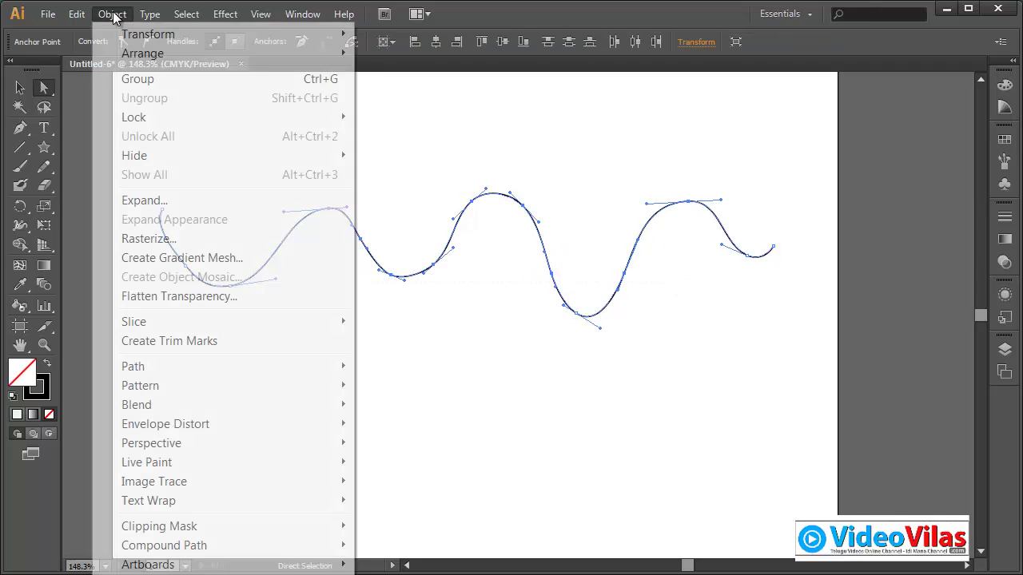
pyautogui.moveTo(158, 367)
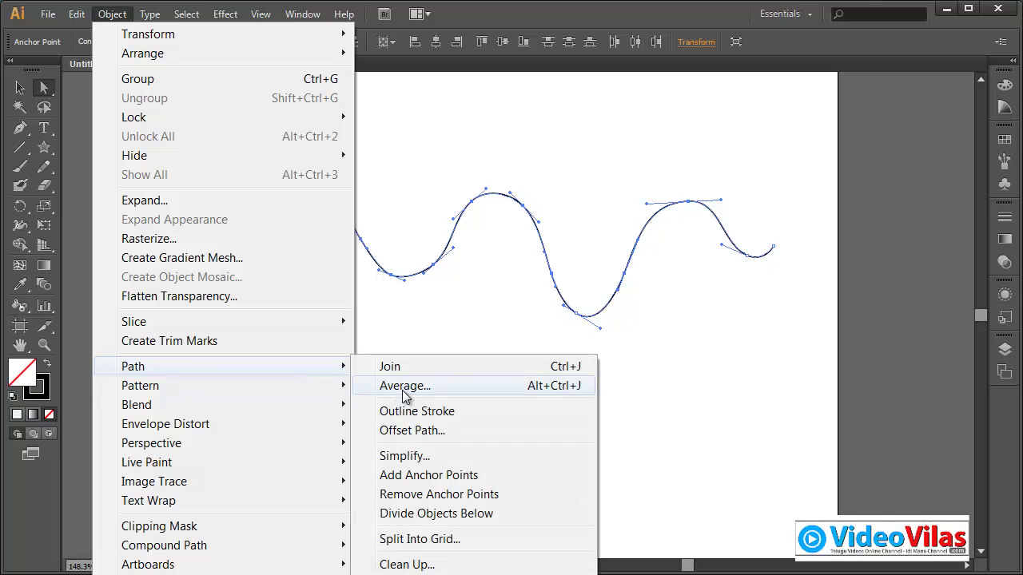
pyautogui.click(406, 386)
pyautogui.click(741, 155)
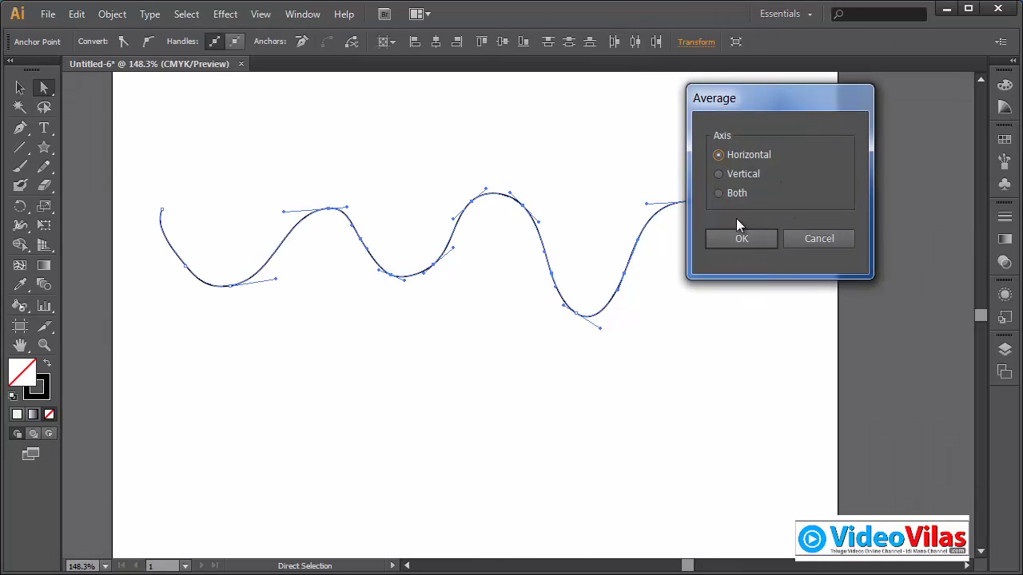
pyautogui.click(740, 240)
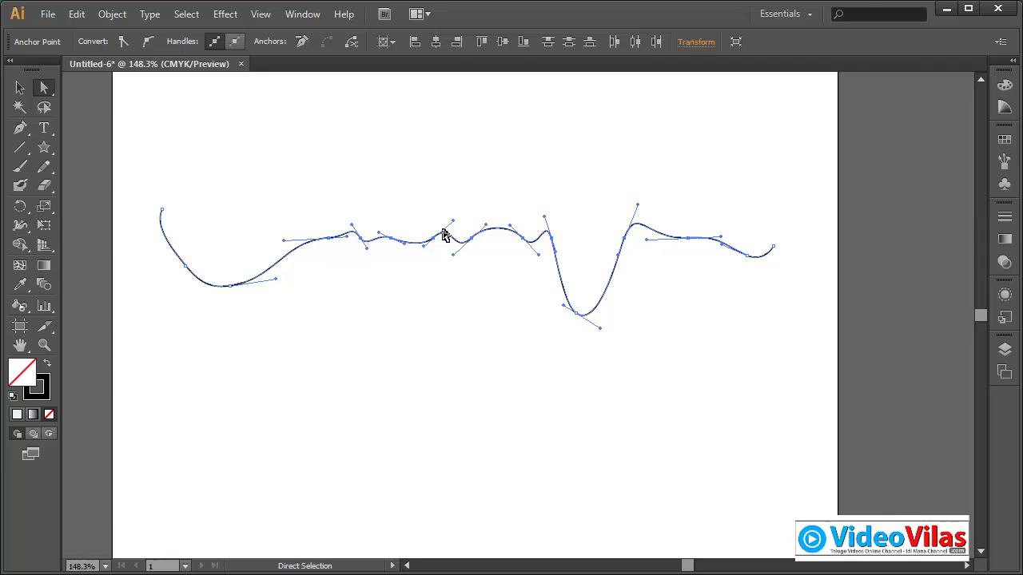
pyautogui.click(669, 177)
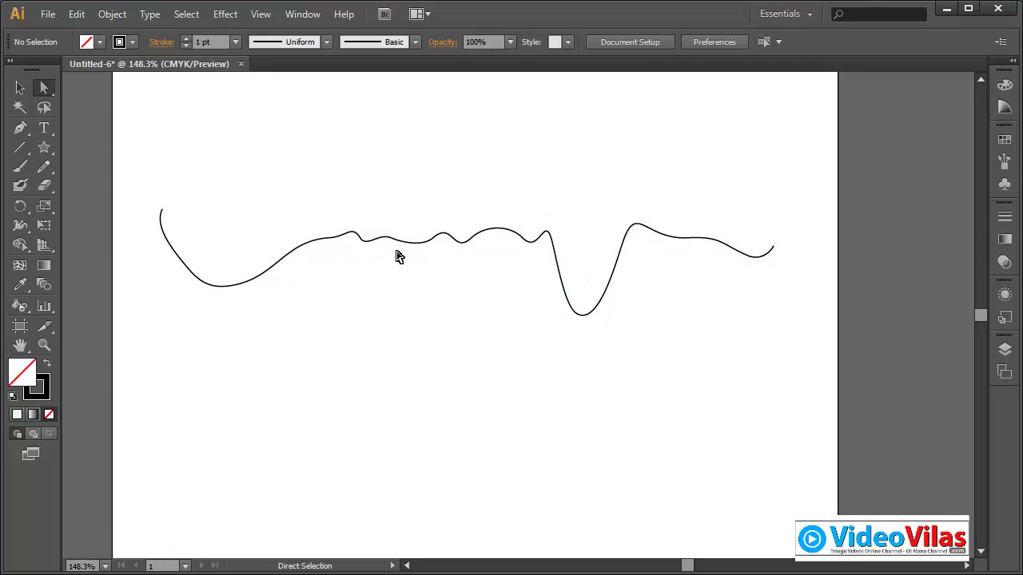
# - Delete the whole wavy path and reset the fill and stroke to their defaults
pyautogui.click(20, 87)
pyautogui.moveTo(331, 197); pyautogui.dragTo(464, 339)
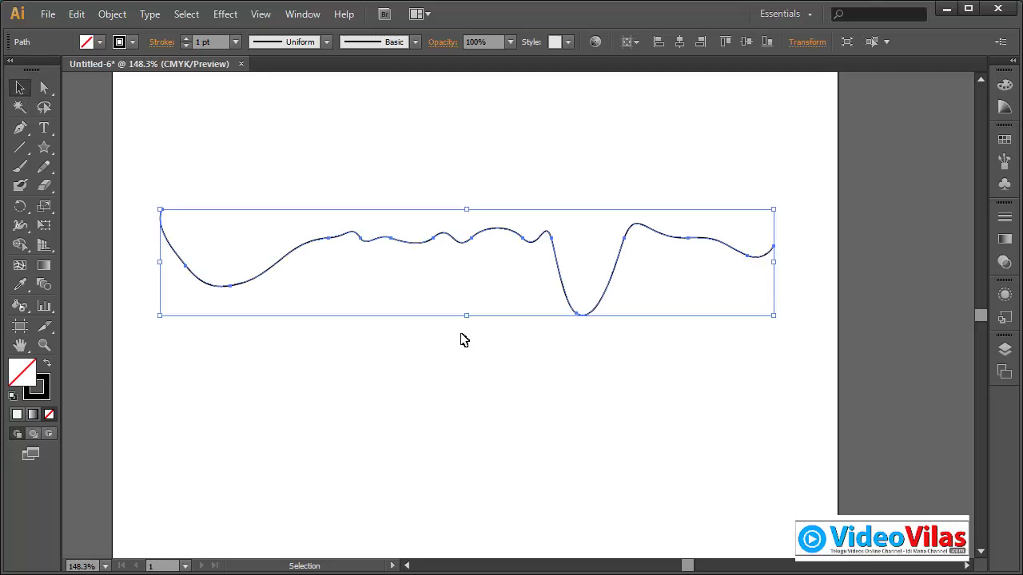
pyautogui.press('Delete')
pyautogui.press('d')
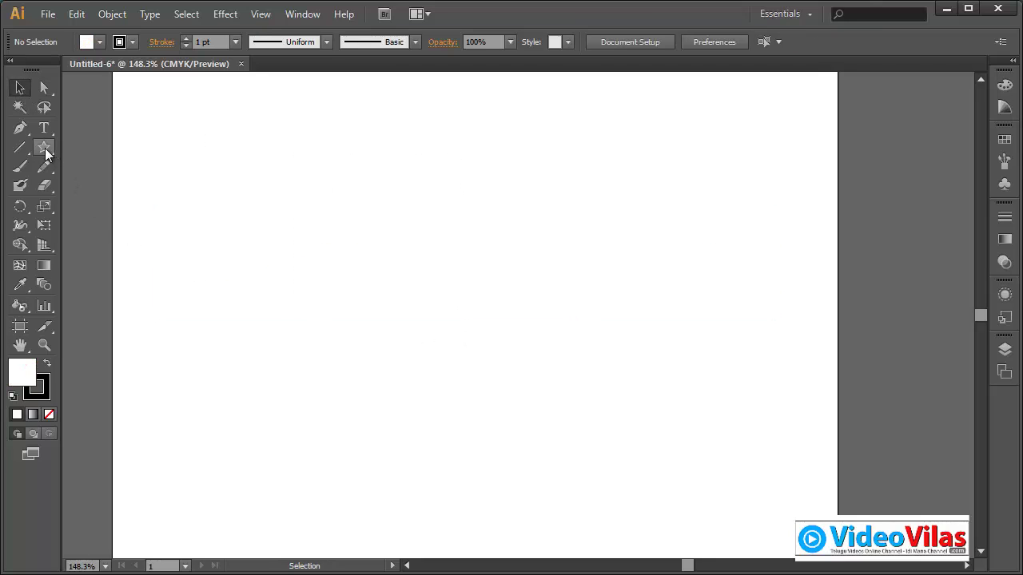
# - Draw two separate lines far apart with the Line Segment tool, a nearly vertical one and a slanted one
pyautogui.click(22, 149)
pyautogui.moveTo(269, 185); pyautogui.dragTo(276, 497)
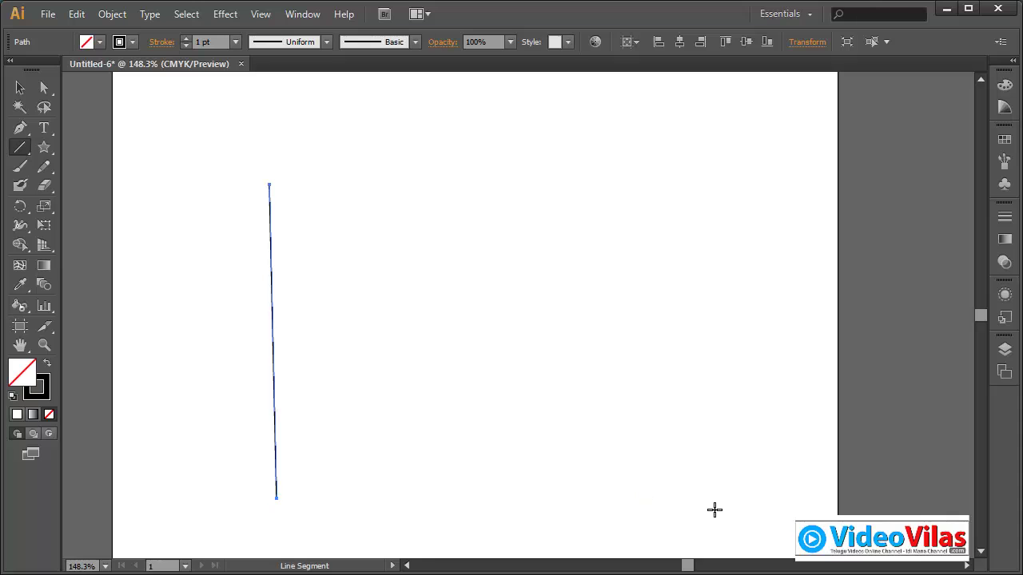
pyautogui.moveTo(710, 493); pyautogui.dragTo(619, 176)
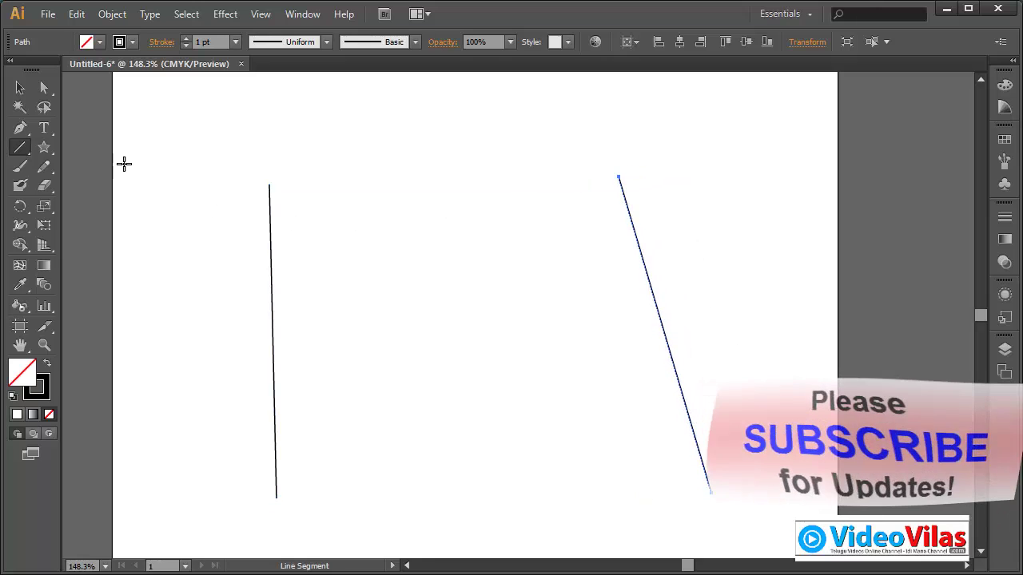
# - Join the upper endpoints of the two lines with a connecting segment
pyautogui.click(45, 89)
pyautogui.moveTo(221, 167); pyautogui.dragTo(683, 221)
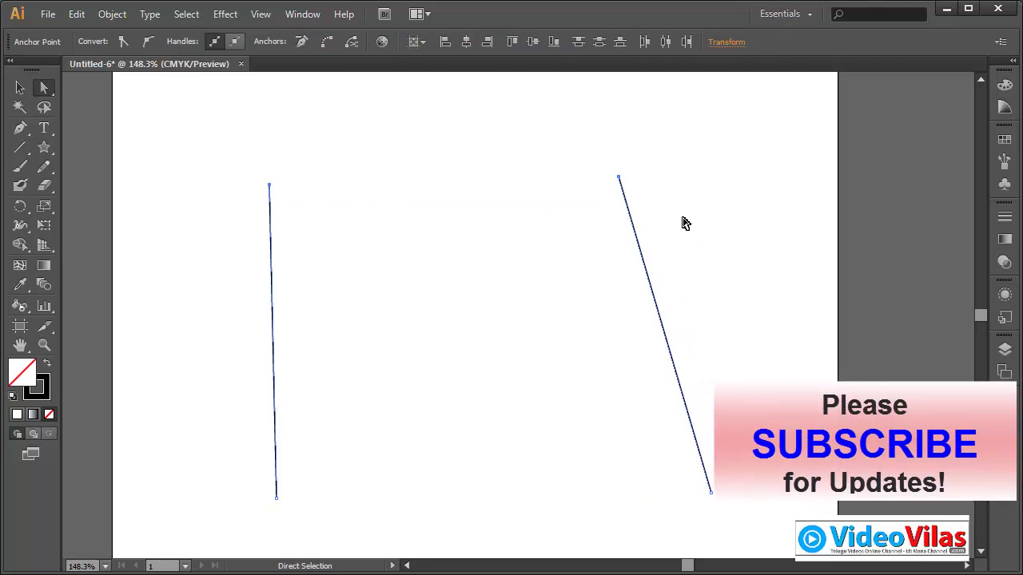
pyautogui.click(113, 14)
pyautogui.moveTo(171, 368)
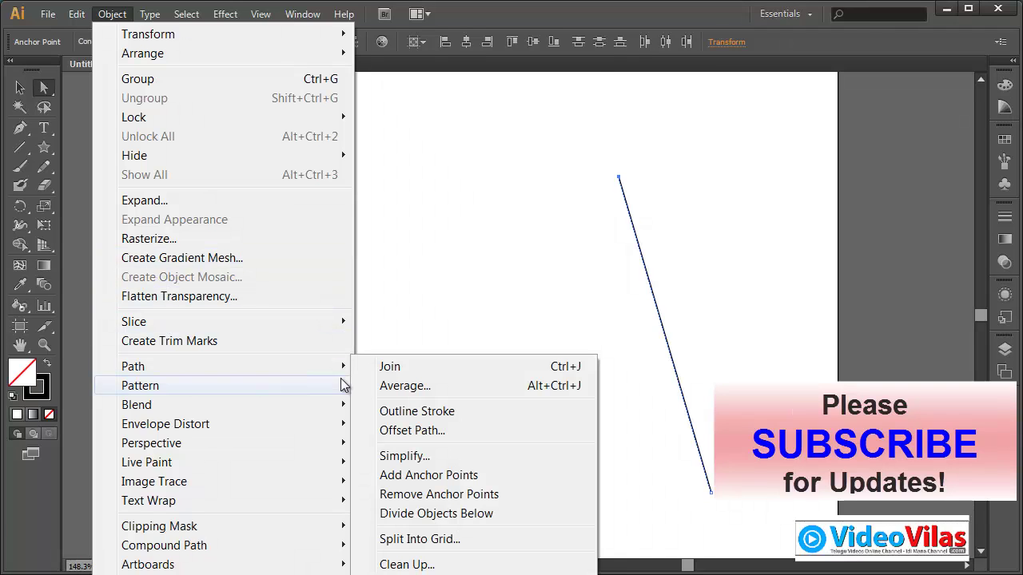
pyautogui.click(390, 366)
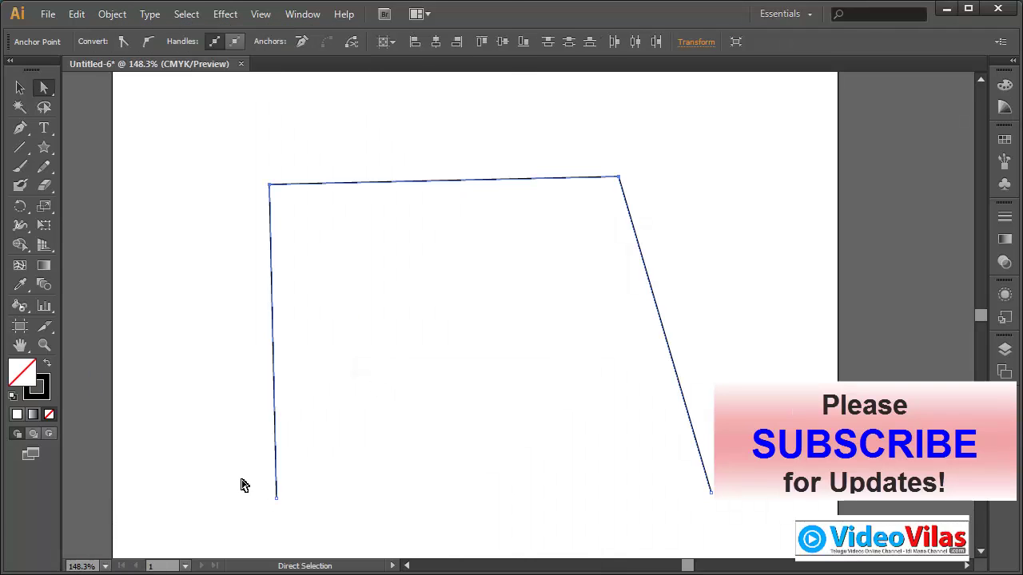
# - Join the two lower endpoints to close the shape, and delete that new bottom segment
pyautogui.moveTo(241, 479); pyautogui.dragTo(733, 504)
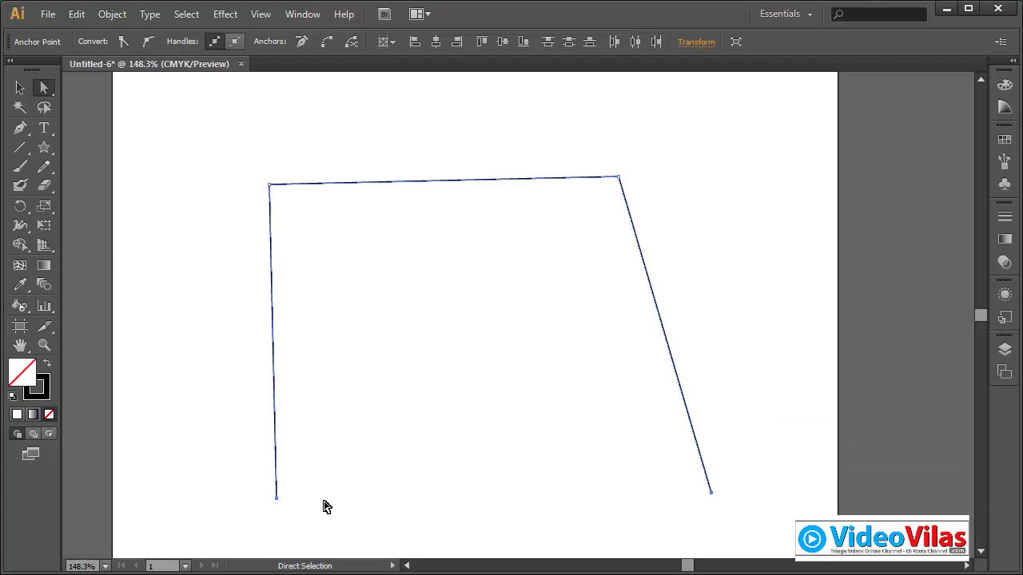
pyautogui.click(112, 15)
pyautogui.moveTo(261, 369)
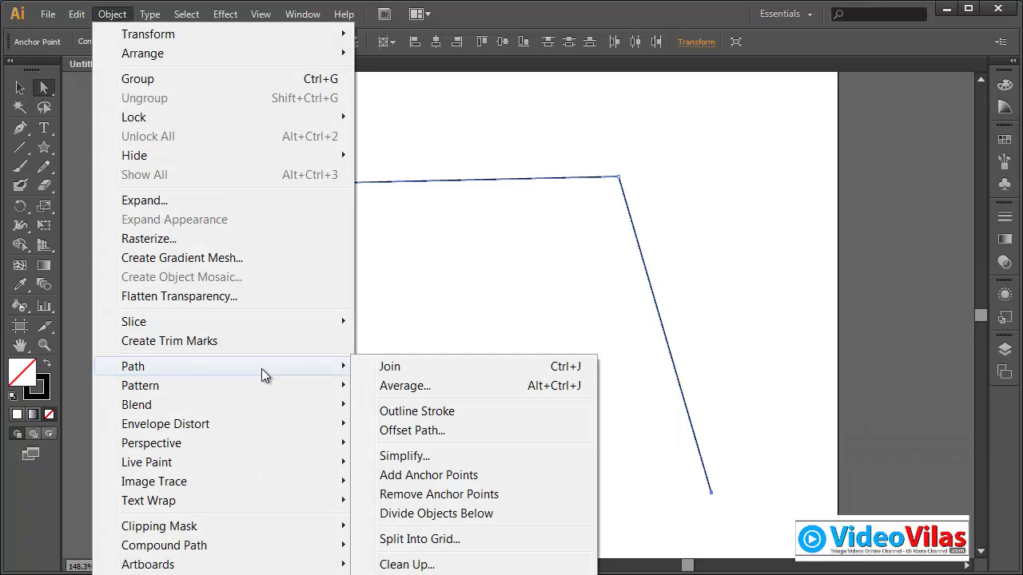
pyautogui.click(391, 368)
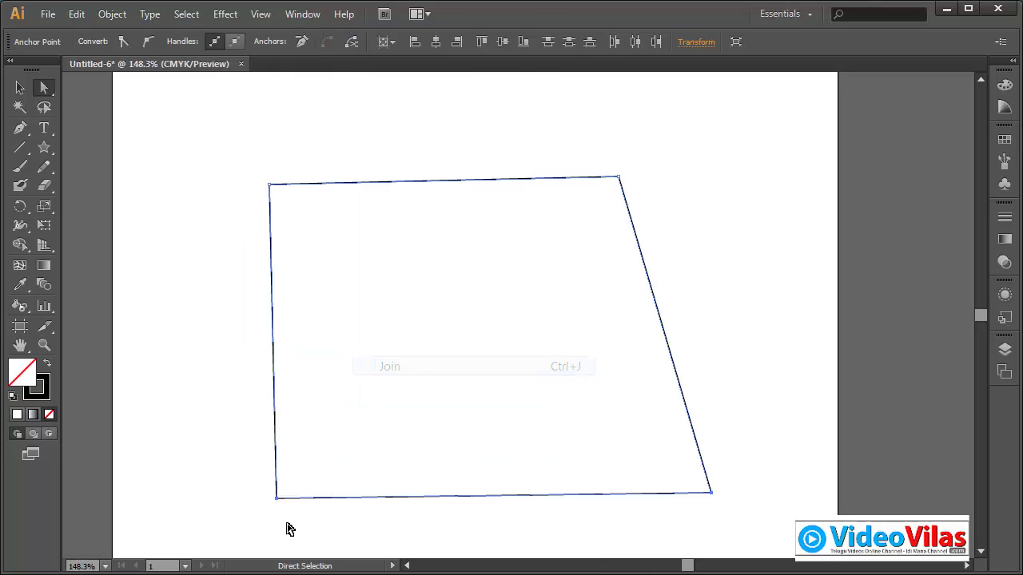
pyautogui.click(584, 497)
pyautogui.press('Delete')
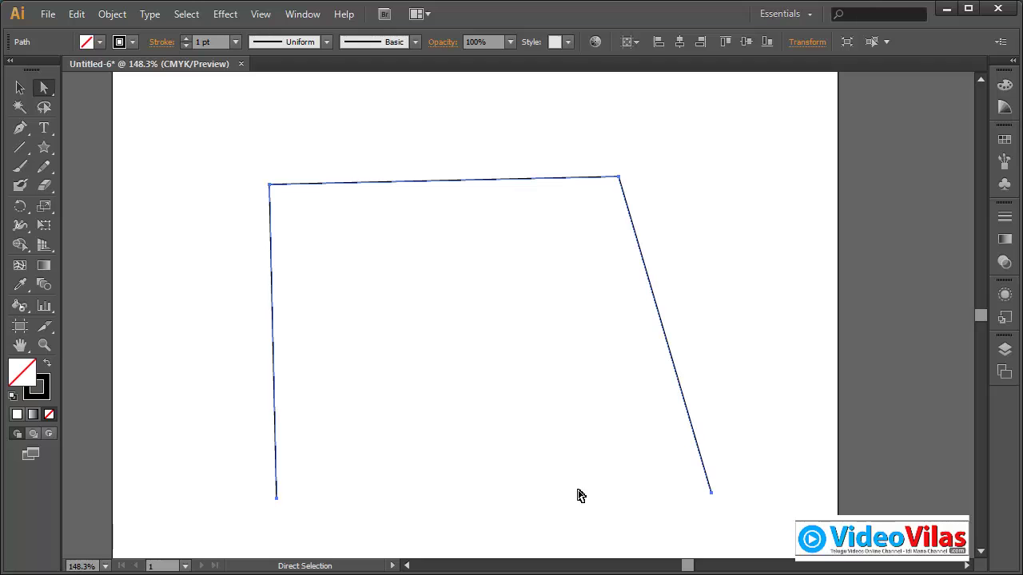
# - Try averaging all anchor points of the open path on both axes, and undo it
pyautogui.click(112, 13)
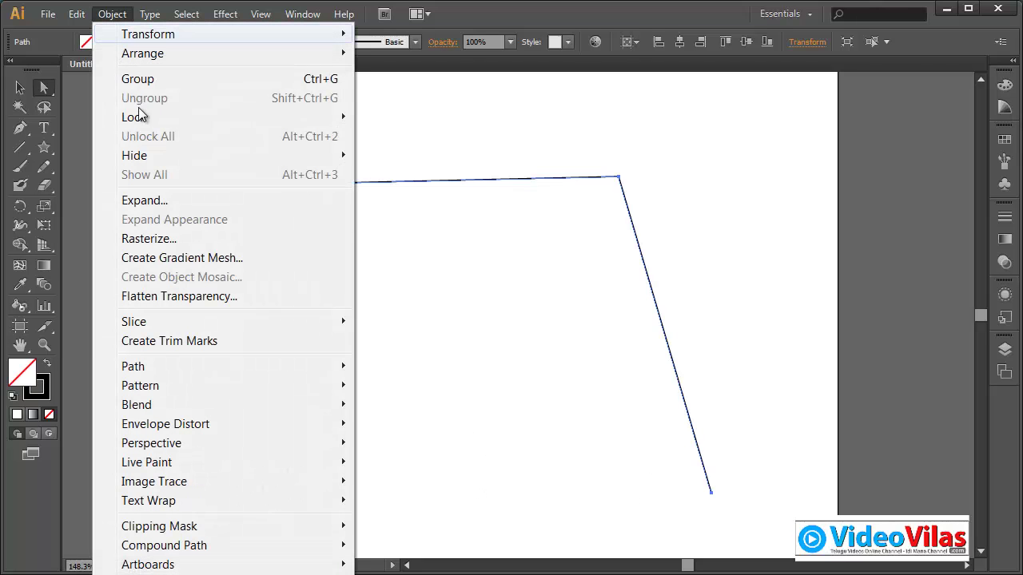
pyautogui.moveTo(214, 379)
pyautogui.click(420, 386)
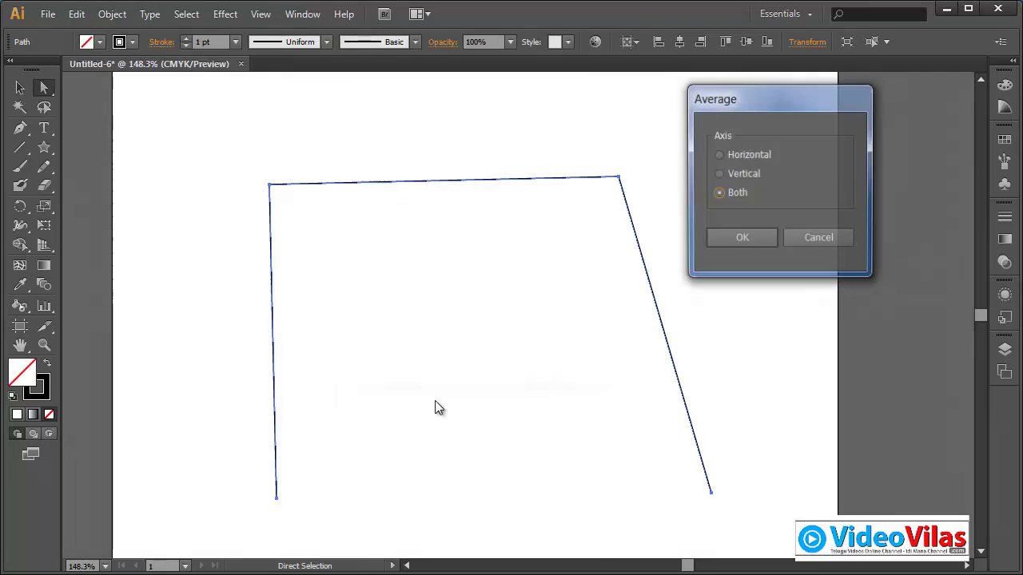
pyautogui.click(740, 239)
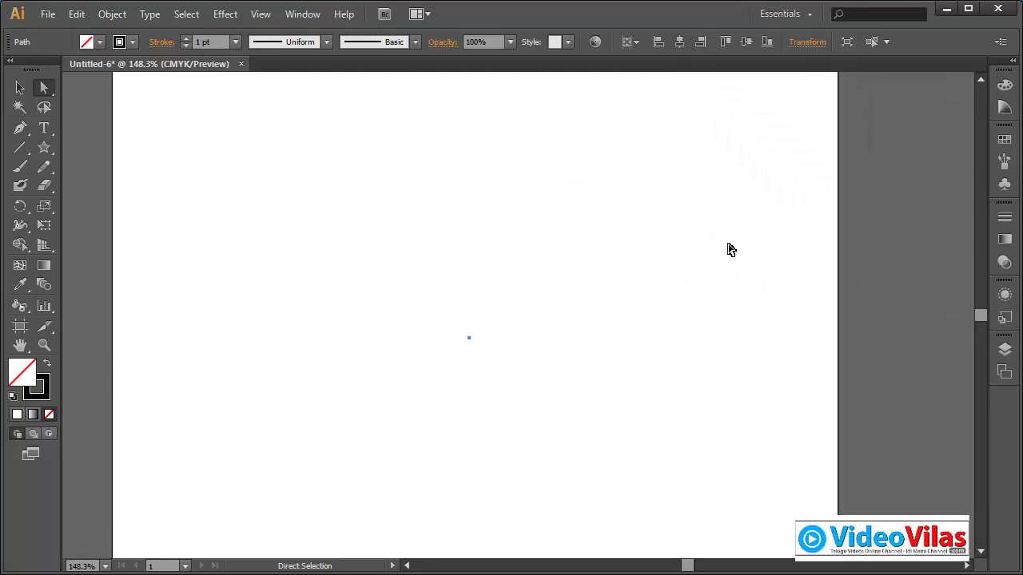
pyautogui.hotkey('ctrl', 'z')
# - Average only the two lower endpoints of the open path on both axes so they meet at one point
pyautogui.click(528, 464)
pyautogui.moveTo(269, 483); pyautogui.dragTo(729, 514)
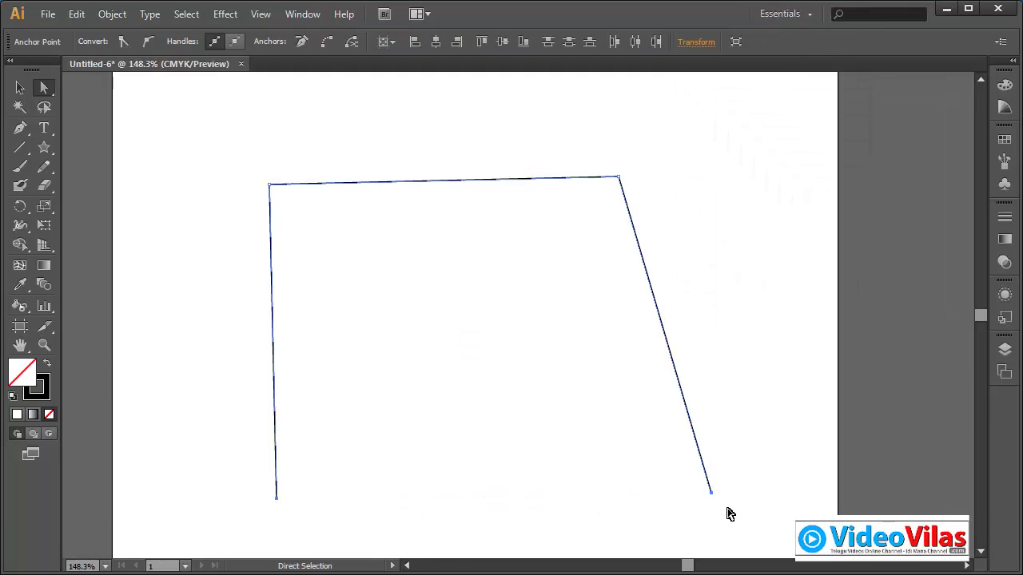
pyautogui.click(106, 13)
pyautogui.moveTo(186, 365)
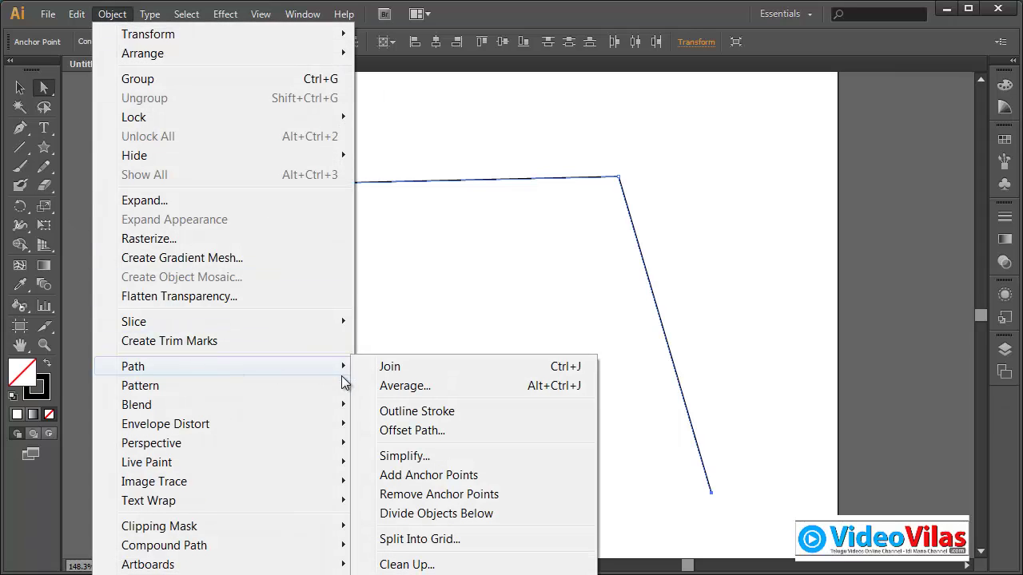
pyautogui.click(381, 386)
pyautogui.click(724, 238)
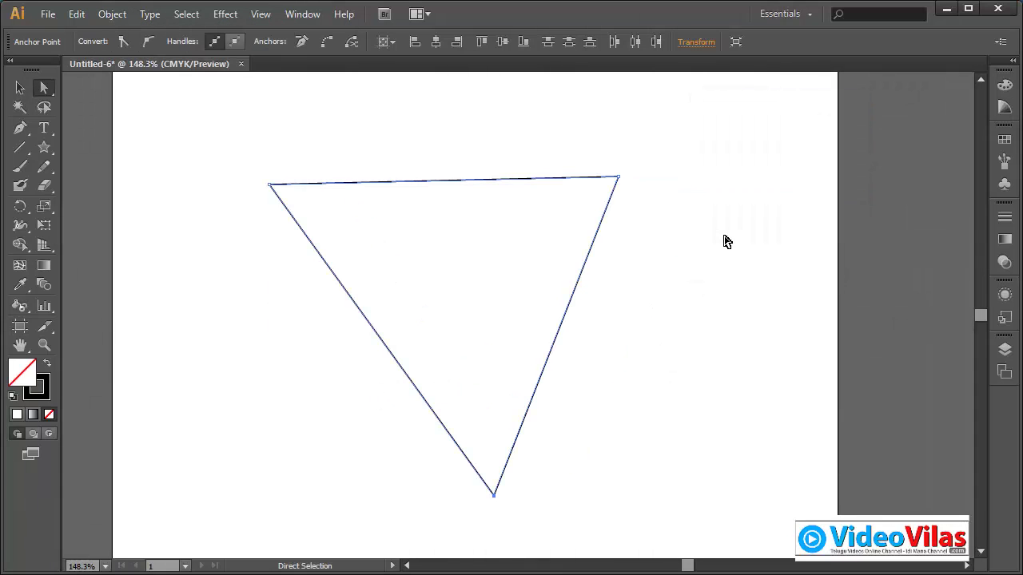
# - Join the two overlapping lower endpoints and move the merged corner up and right to about X 420 pt, Y 400 pt
pyautogui.click(107, 14)
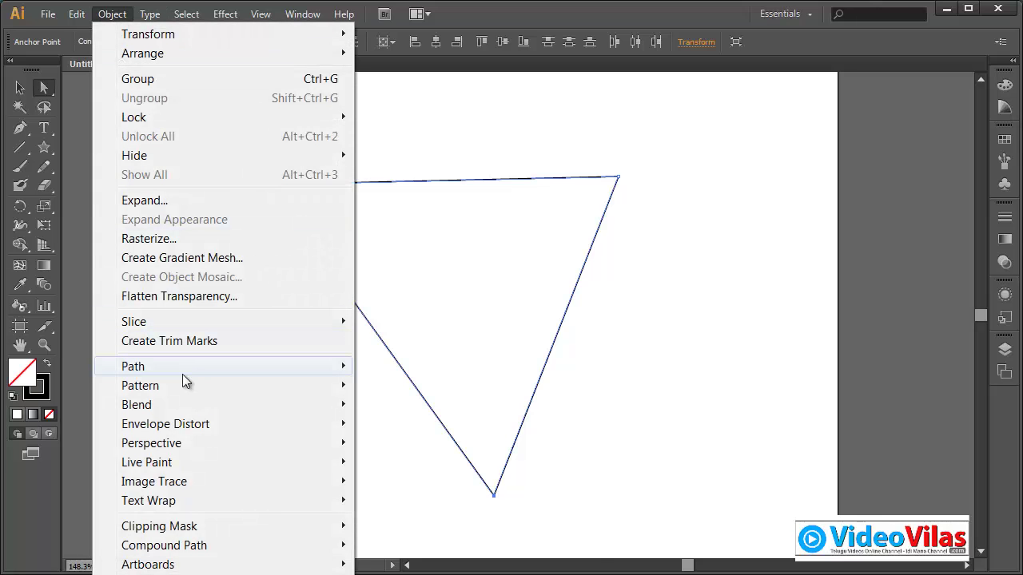
pyautogui.moveTo(187, 366)
pyautogui.click(390, 367)
pyautogui.click(539, 421)
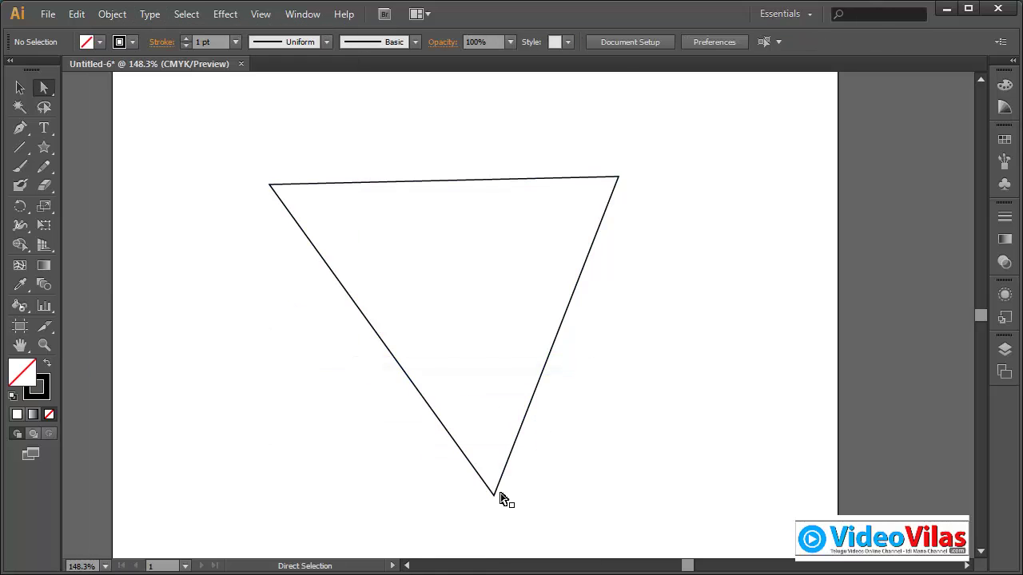
pyautogui.moveTo(495, 494); pyautogui.dragTo(611, 340)
# - Delete the triangle and draw a circle in the upper middle of the artboard with the Ellipse tool
pyautogui.click(110, 14)
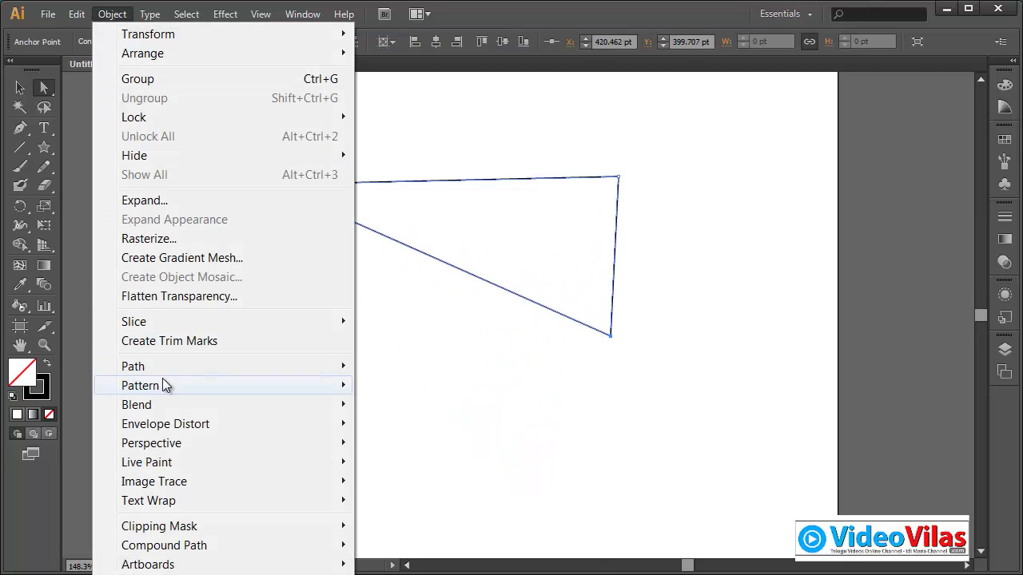
pyautogui.moveTo(257, 365)
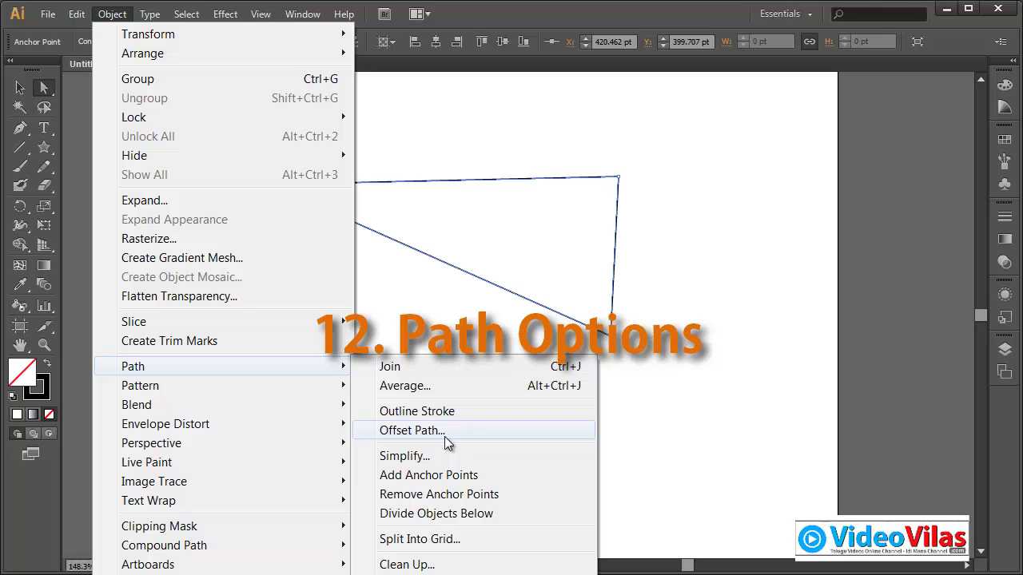
pyautogui.click(476, 153)
pyautogui.click(20, 88)
pyautogui.moveTo(312, 104); pyautogui.dragTo(516, 313)
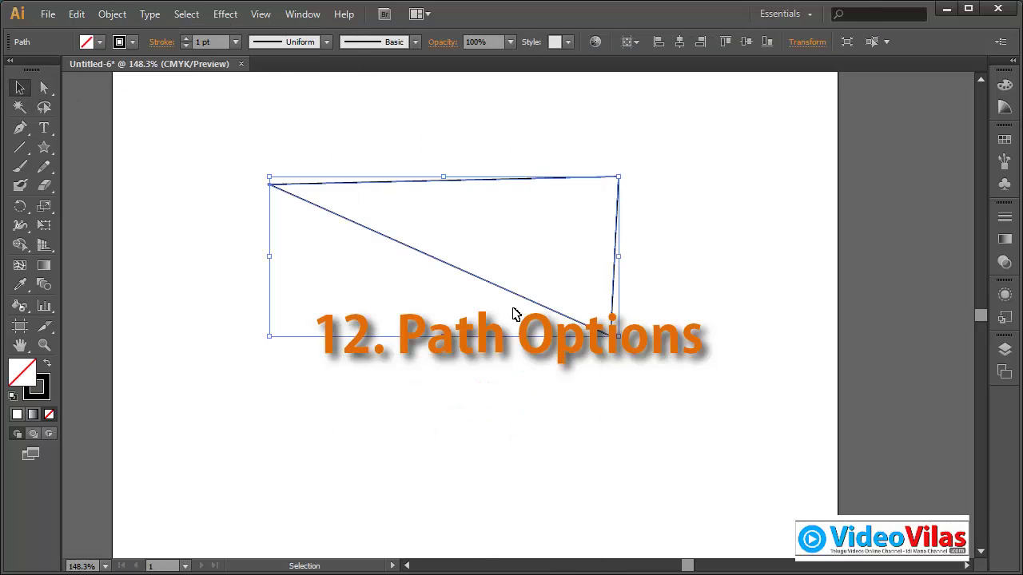
pyautogui.press('Delete')
pyautogui.moveTo(46, 150)
pyautogui.mouseDown()
pyautogui.moveTo(94, 168)
pyautogui.moveTo(99, 184)
pyautogui.mouseUp()
pyautogui.moveTo(407, 244); pyautogui.dragTo(478, 313)
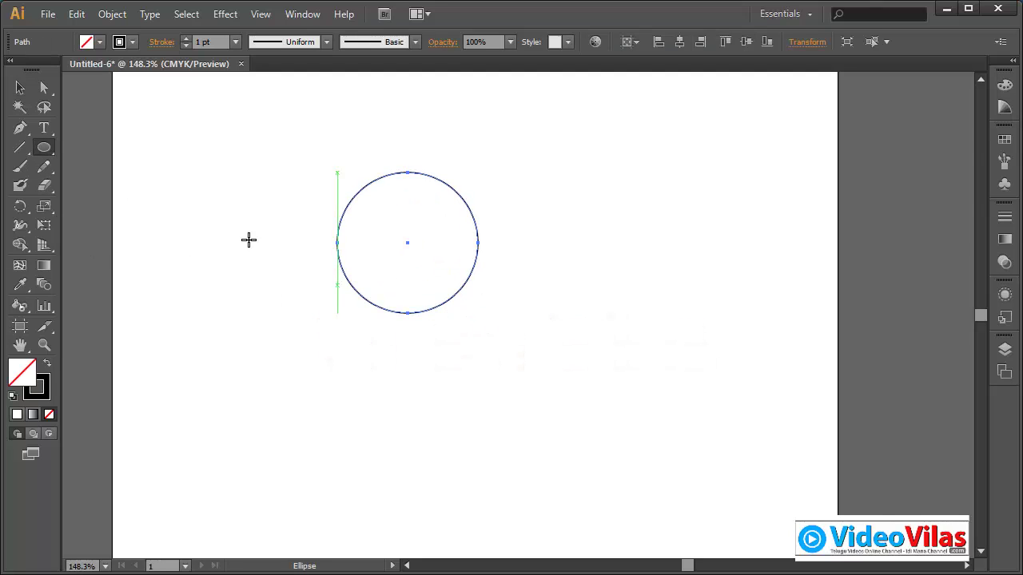
# - Reset the circle to the default white fill and black stroke, and place two overlapping copies beside and below it
pyautogui.press('d')
pyautogui.press('v')
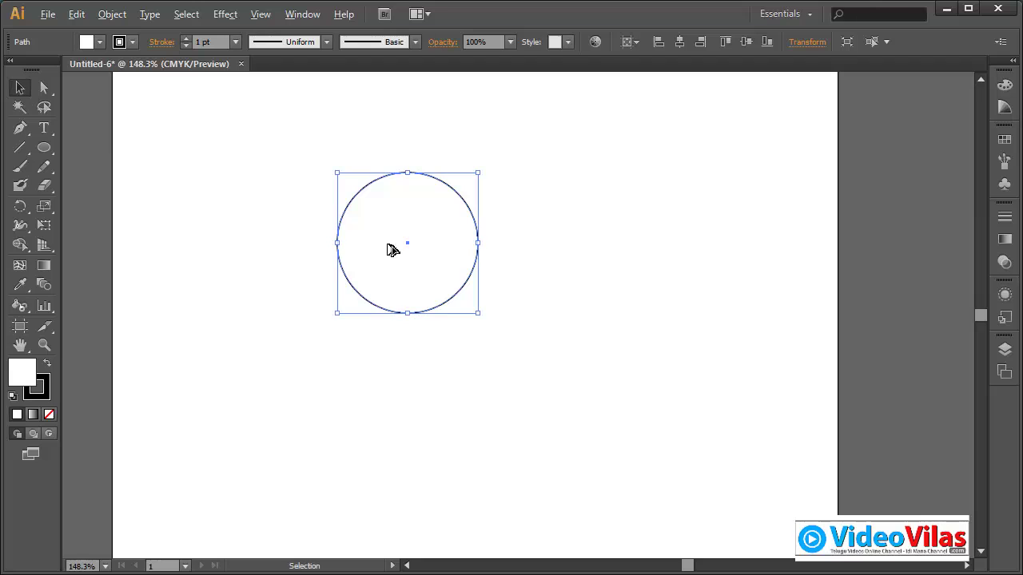
pyautogui.moveTo(414, 253); pyautogui.dragTo(495, 283)
pyautogui.moveTo(488, 301); pyautogui.dragTo(418, 345)
pyautogui.click(471, 180)
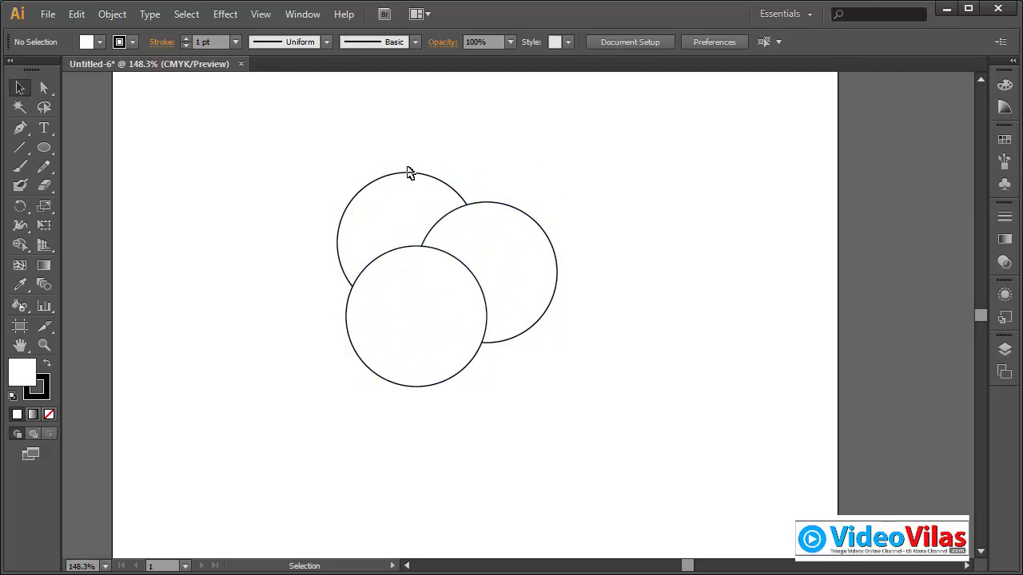
# - Fill the upper circle with red, the rightmost circle with light green and the lowest circle with dark blue
pyautogui.click(409, 173)
pyautogui.click(99, 41)
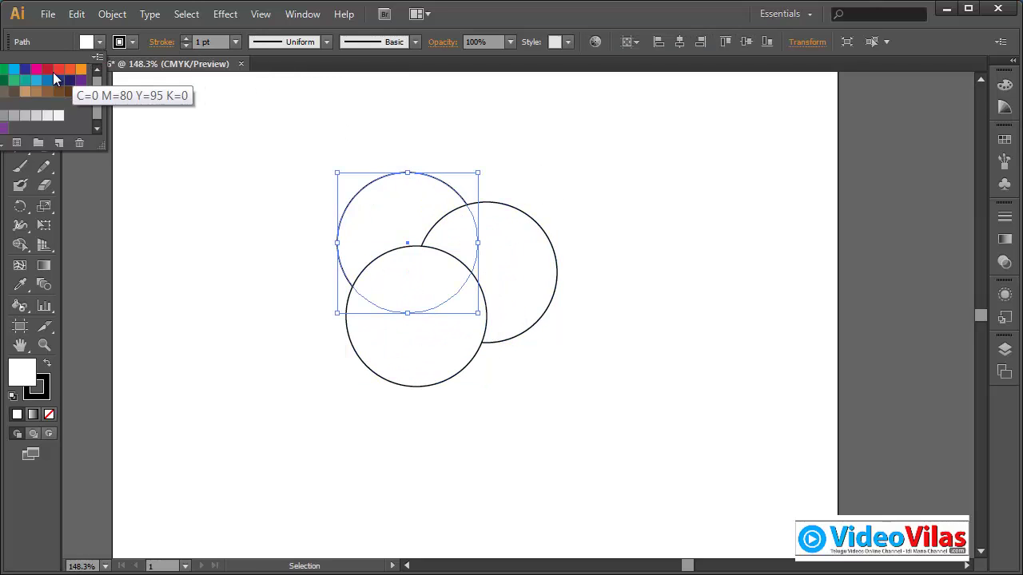
pyautogui.click(47, 69)
pyautogui.click(531, 188)
pyautogui.click(507, 229)
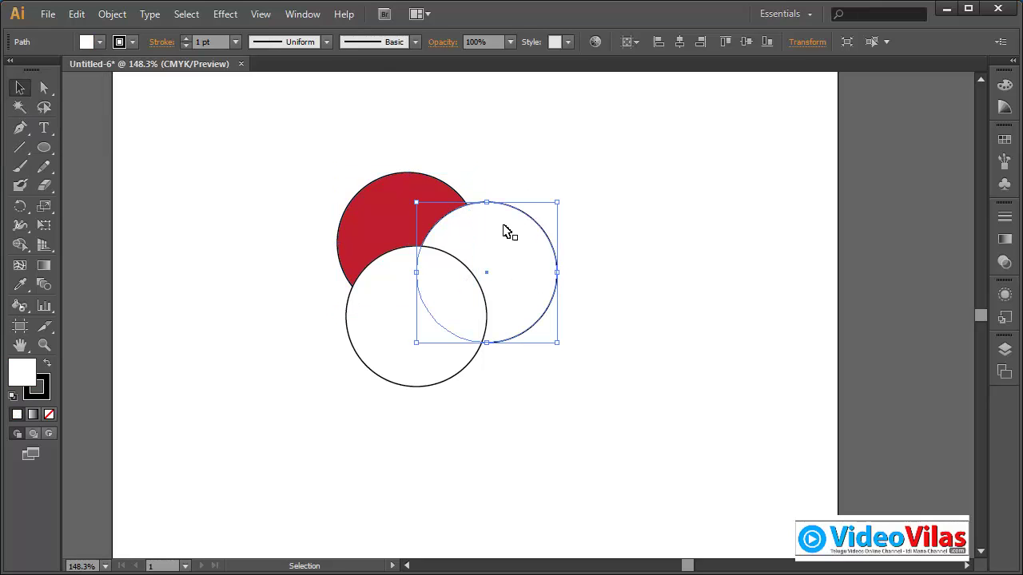
pyautogui.click(97, 42)
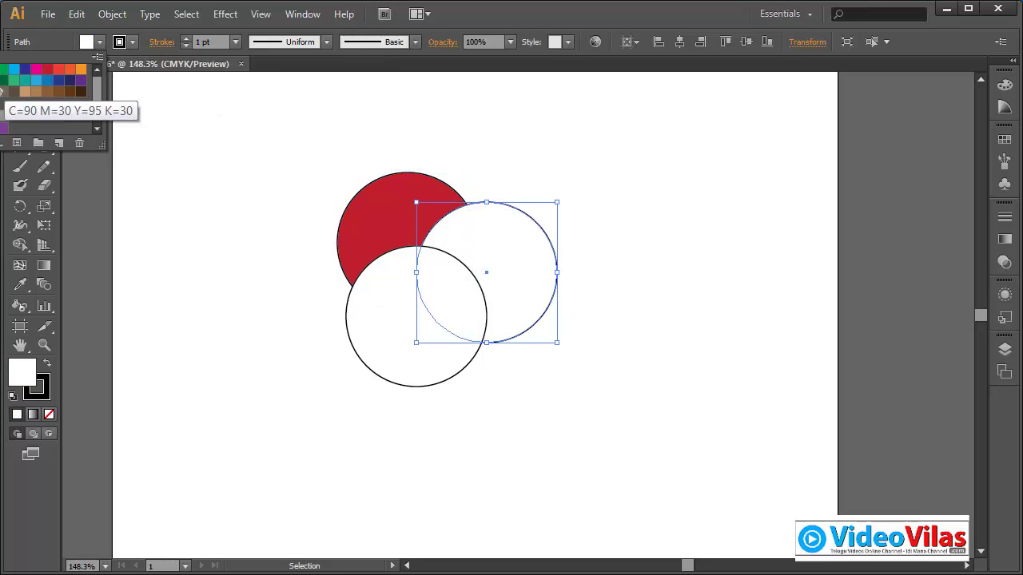
pyautogui.click(3, 69)
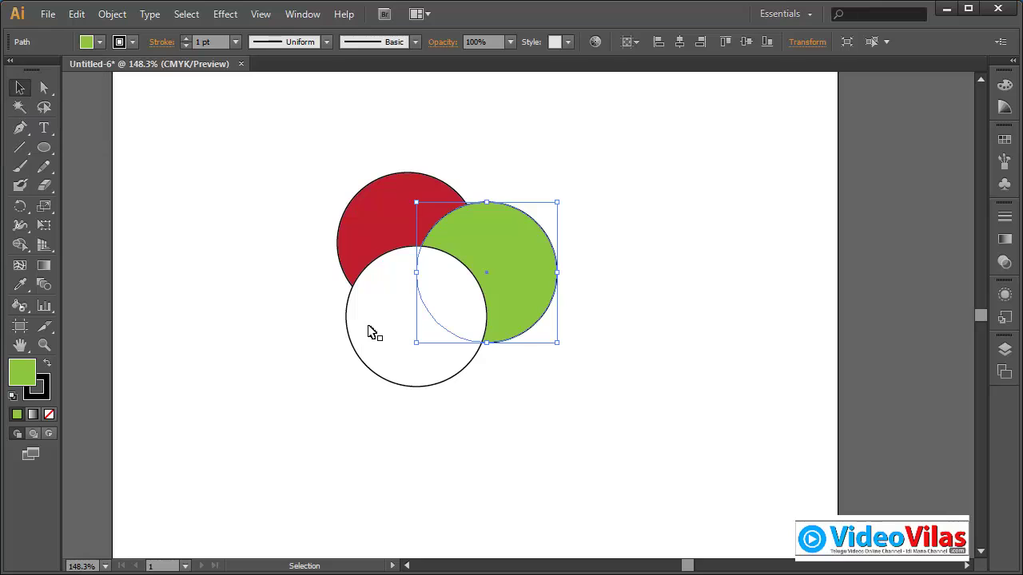
pyautogui.click(377, 300)
pyautogui.click(98, 43)
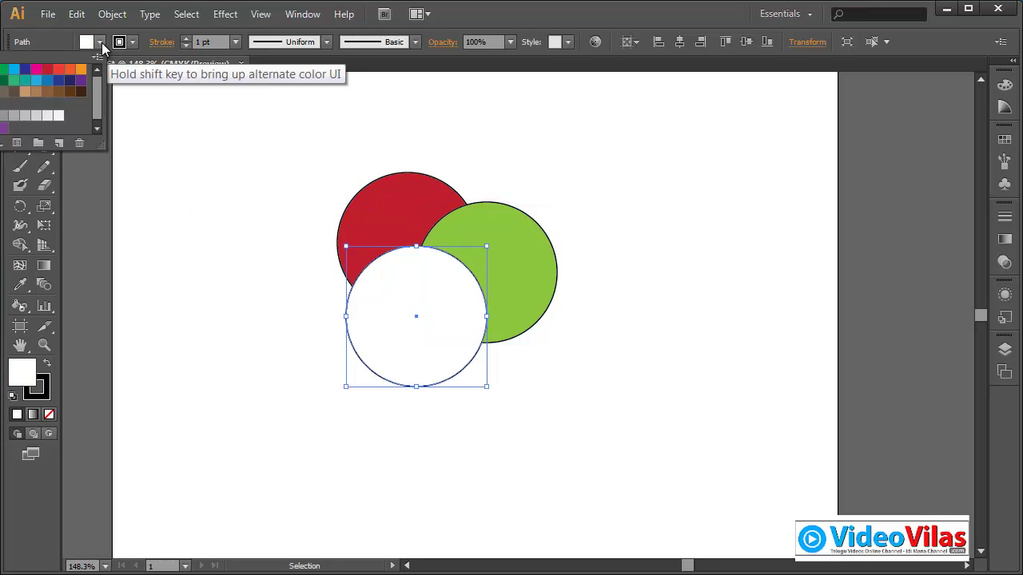
pyautogui.click(49, 85)
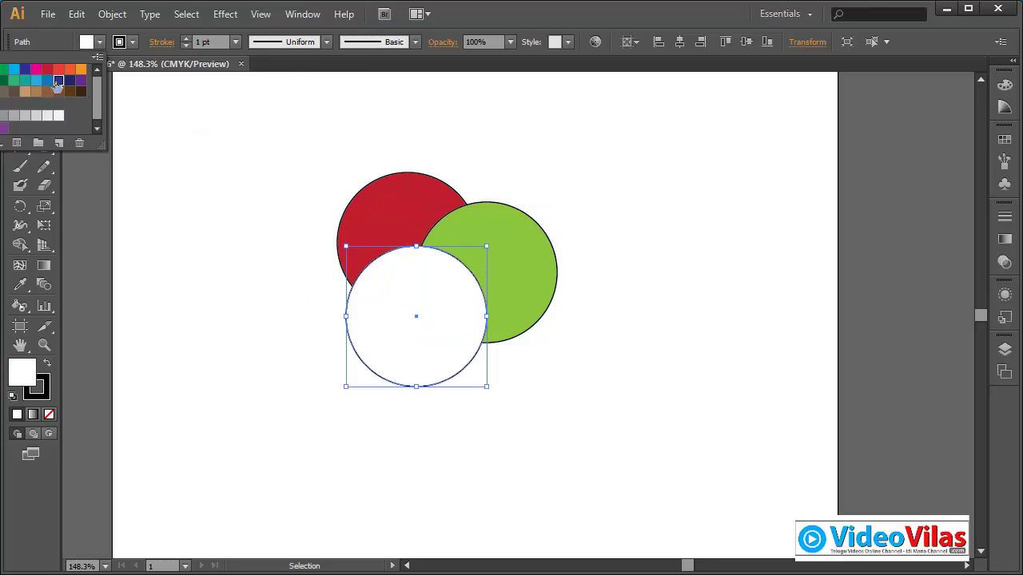
# - Offset the paths of all three circles outward by 10 pt with Miter joins and a miter limit of 4, with preview enabled
pyautogui.moveTo(347, 102); pyautogui.dragTo(541, 361)
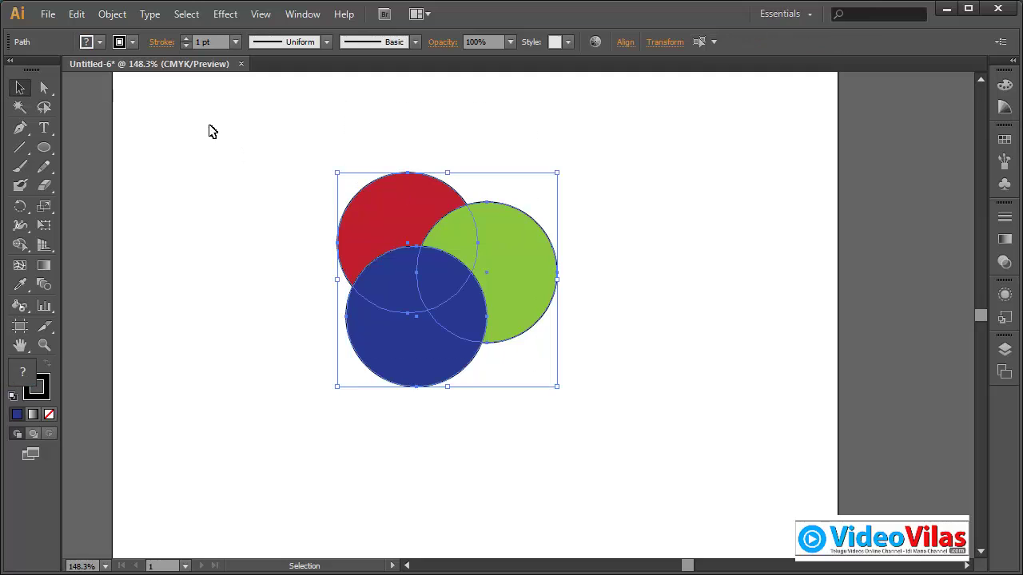
pyautogui.click(112, 13)
pyautogui.moveTo(166, 371)
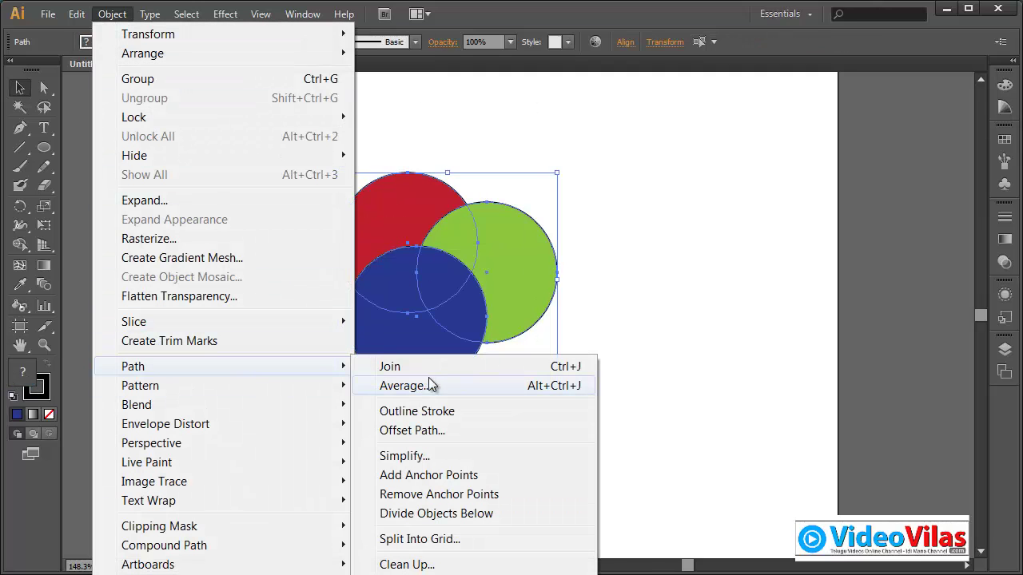
pyautogui.click(412, 430)
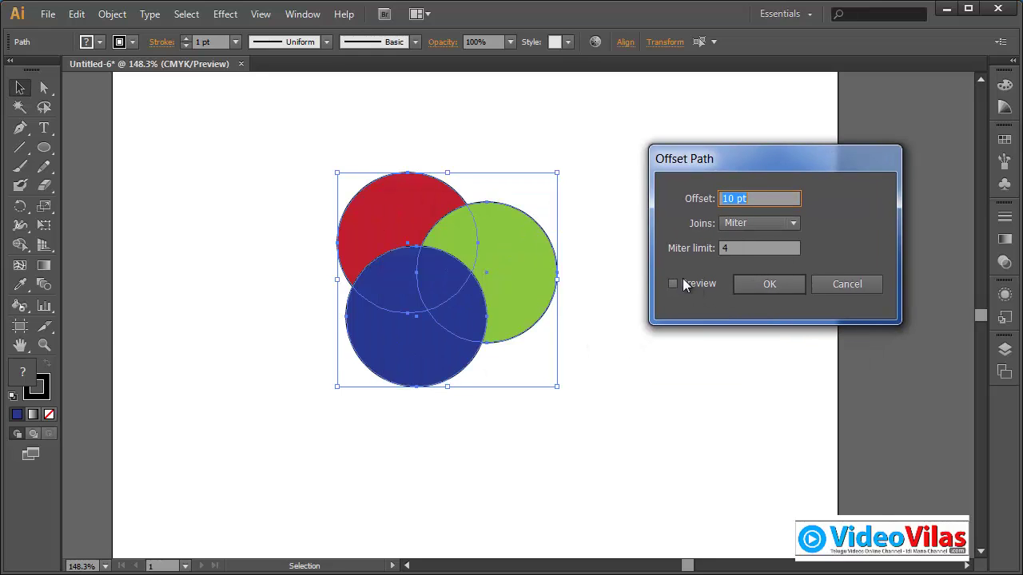
pyautogui.click(681, 284)
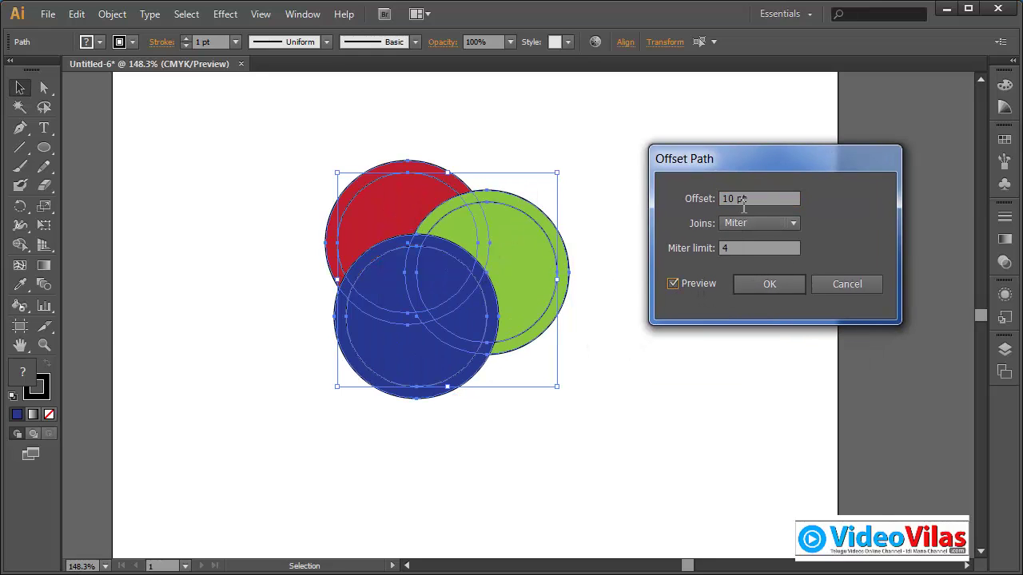
pyautogui.click(775, 286)
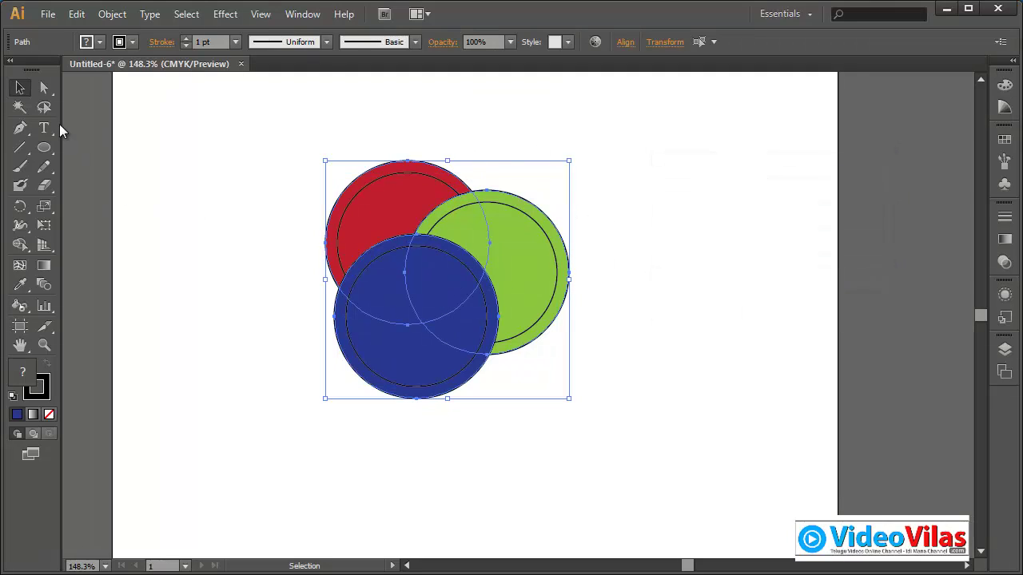
# - Remove the fill from the three offset circles and deselect them
pyautogui.click(100, 45)
pyautogui.click(18, 101)
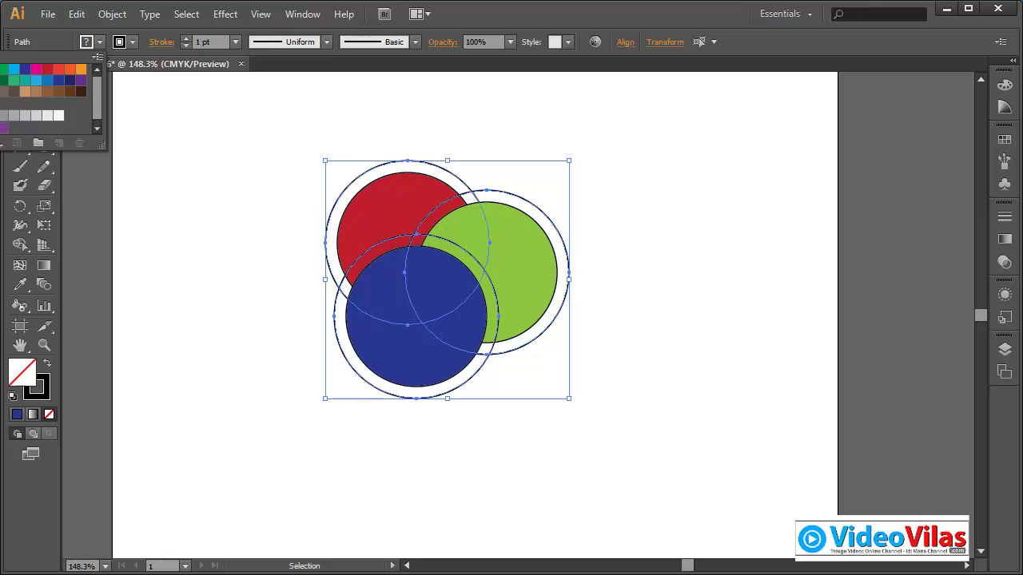
pyautogui.click(679, 175)
pyautogui.click(697, 238)
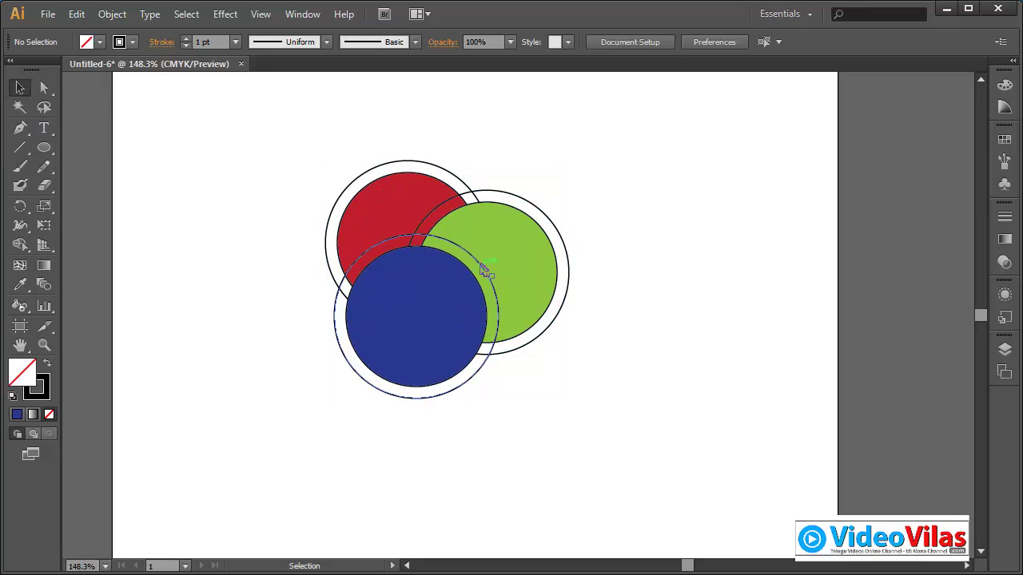
pyautogui.press('z')
pyautogui.moveTo(260, 124); pyautogui.dragTo(619, 407)
pyautogui.press('v')
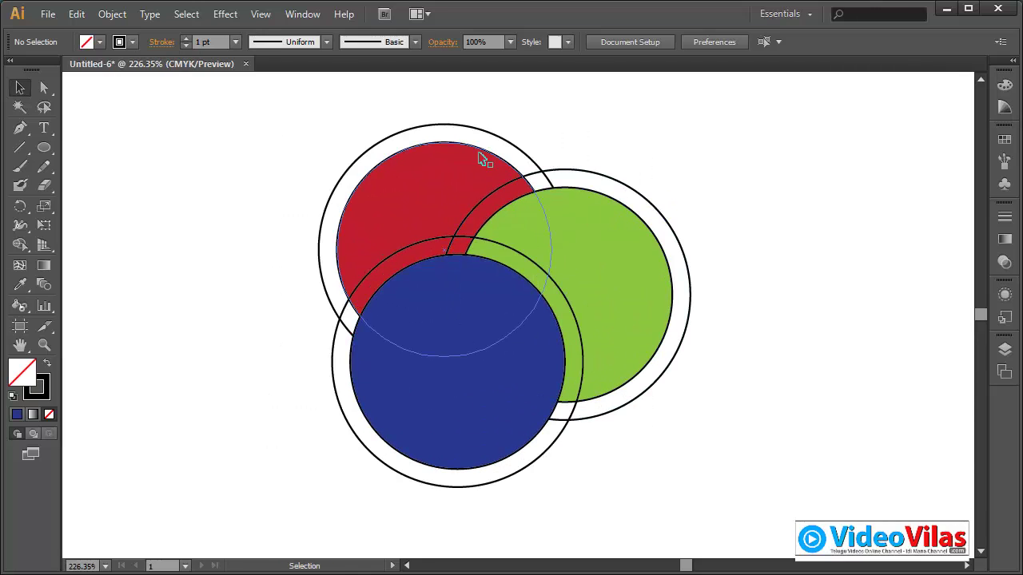
pyautogui.moveTo(347, 125); pyautogui.dragTo(623, 343)
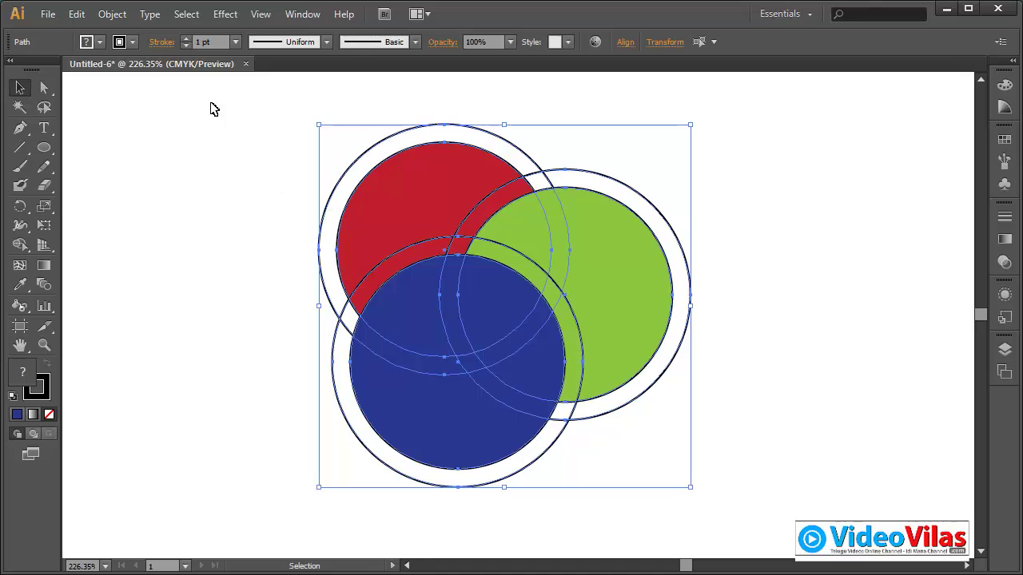
pyautogui.click(112, 14)
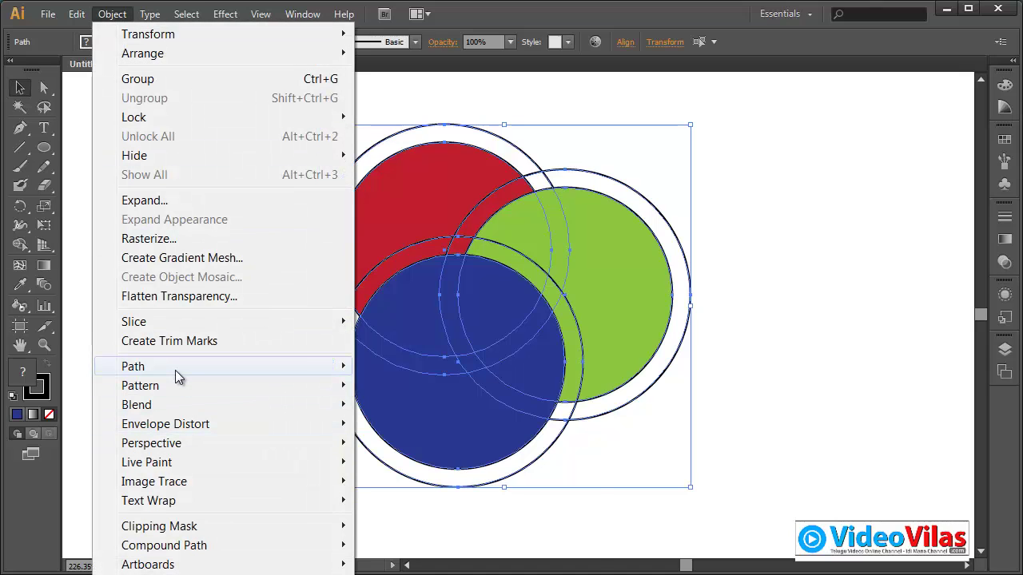
pyautogui.moveTo(177, 376)
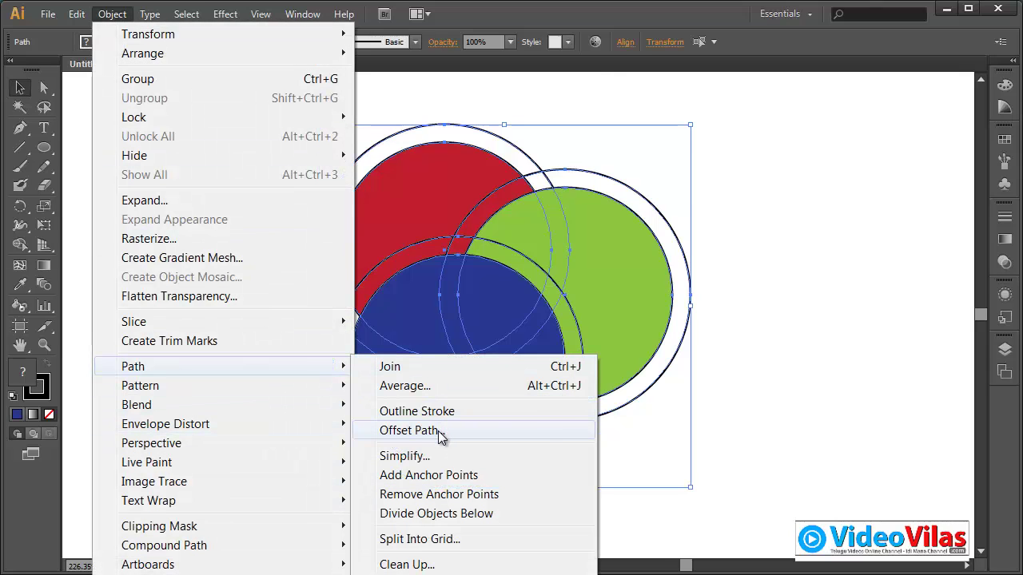
pyautogui.click(408, 430)
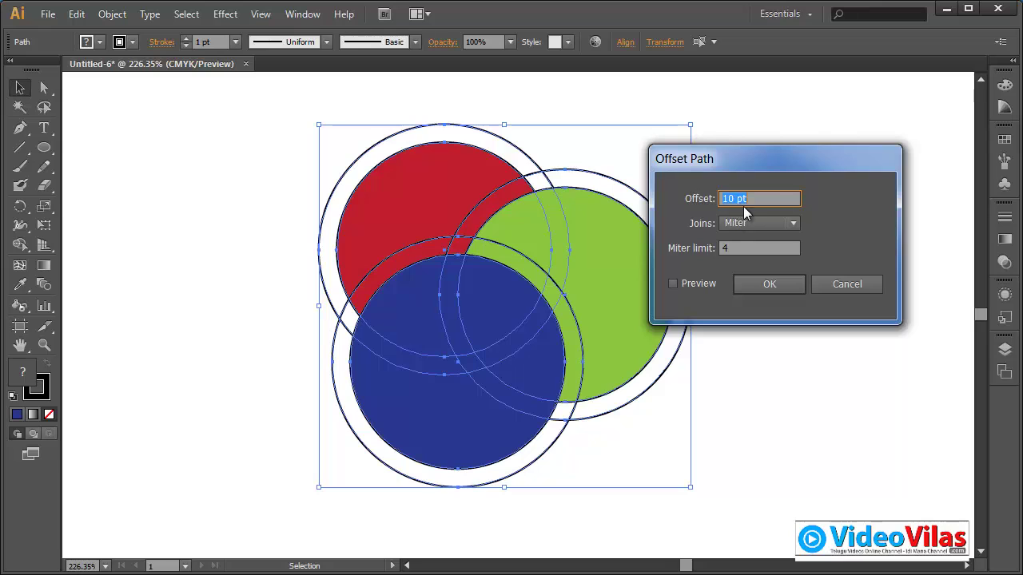
pyautogui.click(840, 286)
pyautogui.click(708, 160)
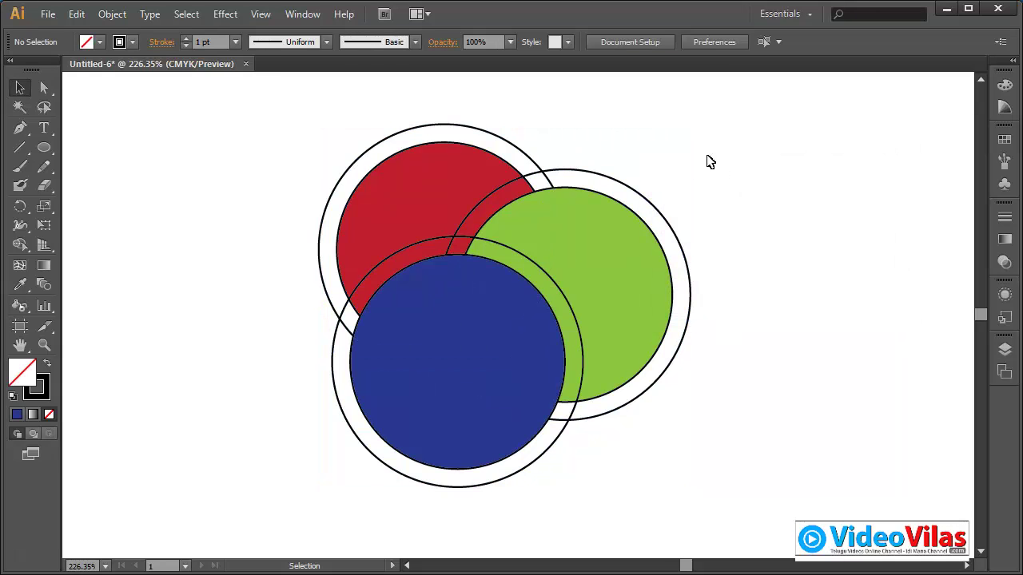
# - Give the three outer offset circles a 3 pt dashed stroke with 12 pt dashes
pyautogui.click(550, 168)
pyautogui.keyDown('shift'); pyautogui.click(330, 374); pyautogui.keyUp('shift')
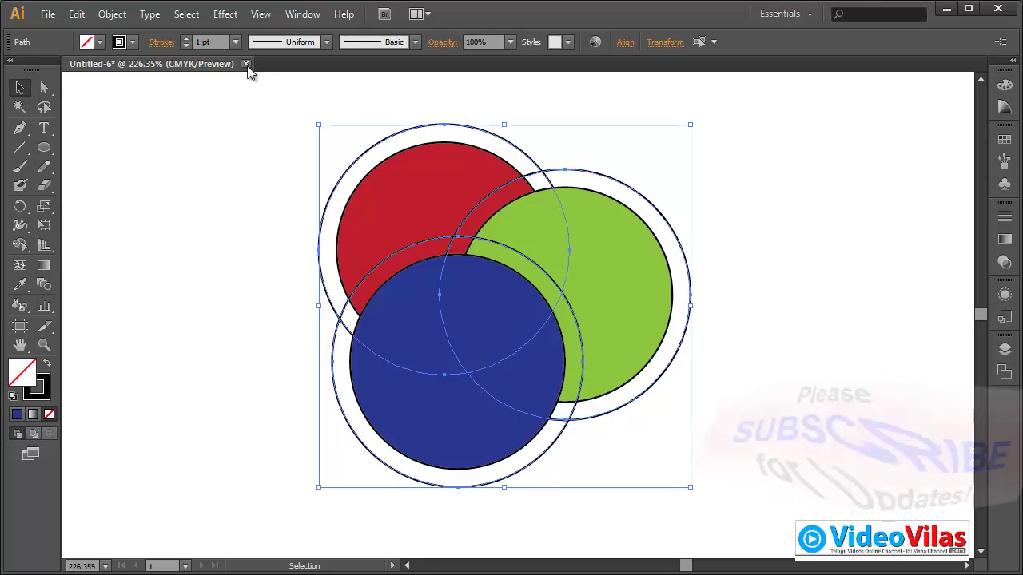
pyautogui.click(235, 42)
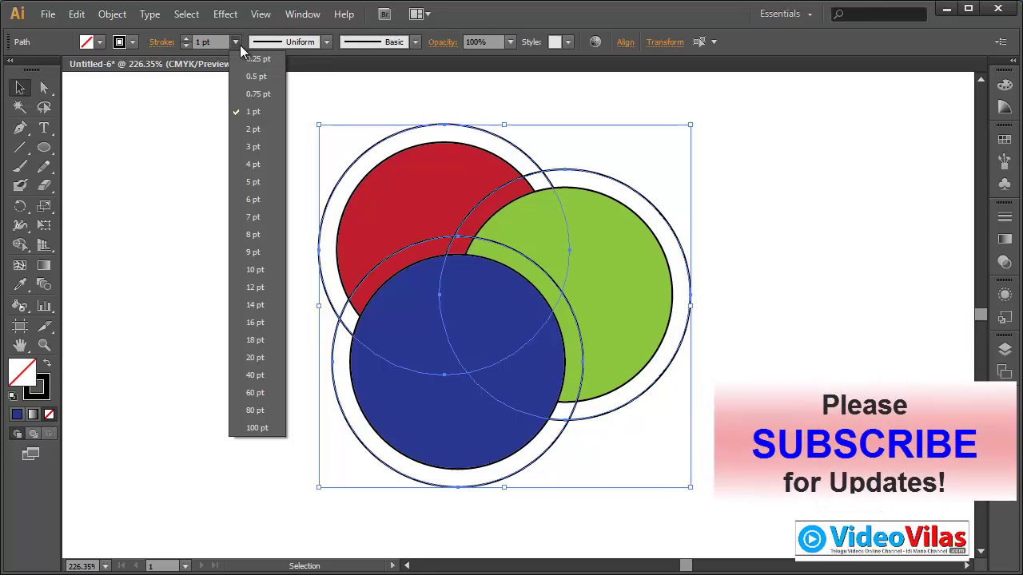
pyautogui.click(262, 150)
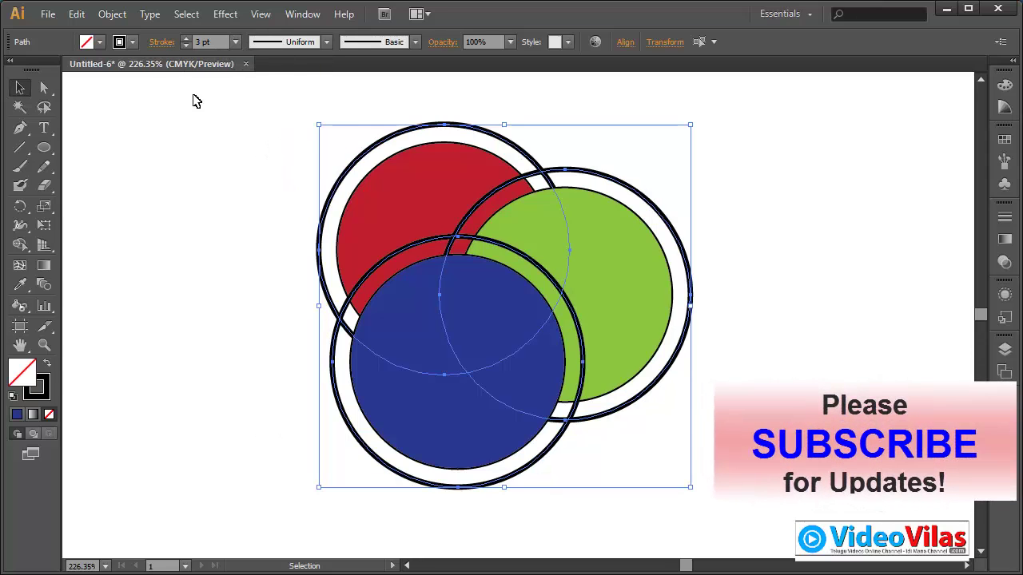
pyautogui.click(163, 42)
pyautogui.click(33, 151)
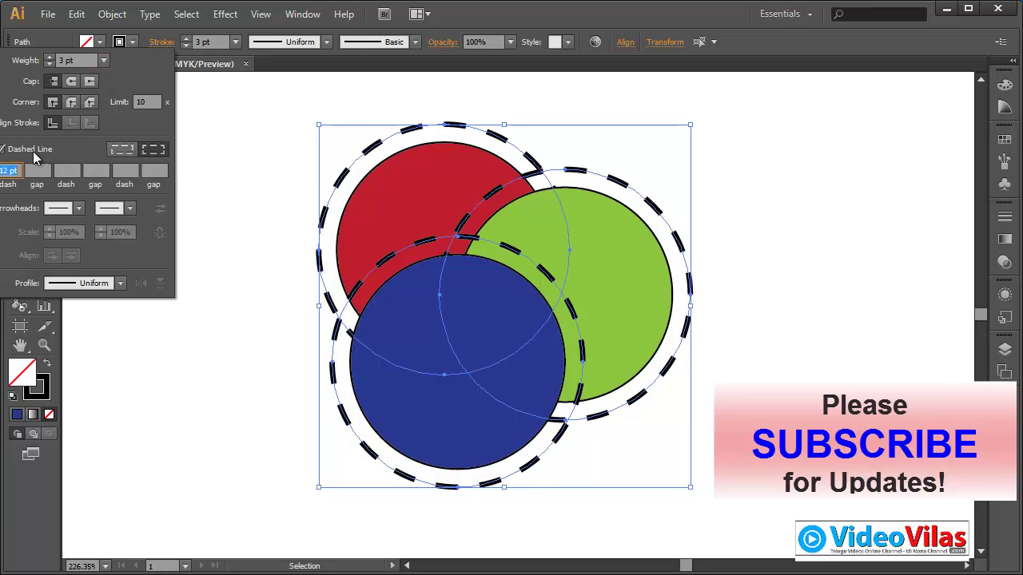
pyautogui.click(804, 222)
pyautogui.click(808, 224)
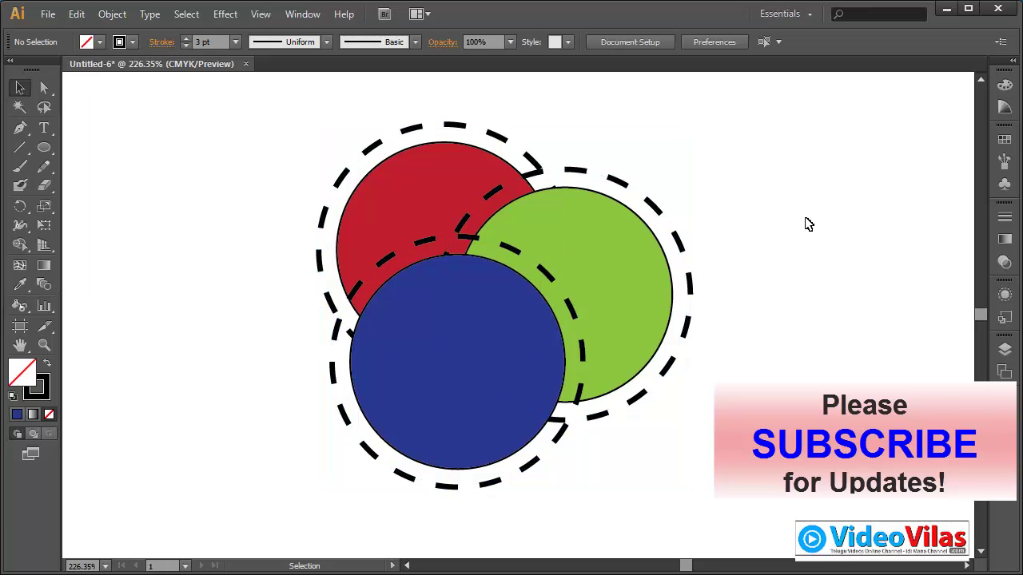
# - Delete all the circles and reset the fill and stroke to the default white and black
pyautogui.hotkey('ctrl', '-')
pyautogui.hotkey('ctrl', '-')
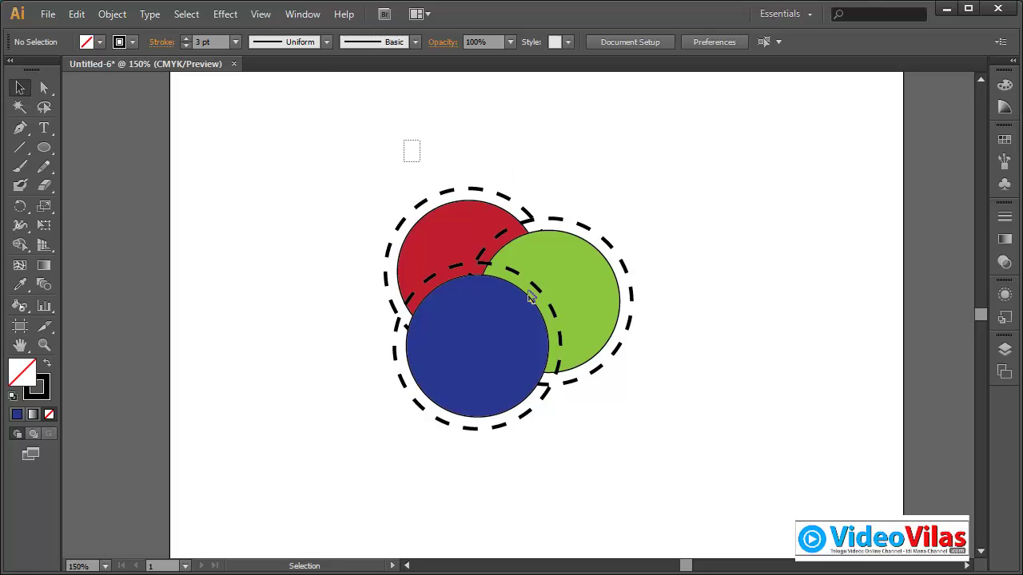
pyautogui.moveTo(411, 151); pyautogui.dragTo(626, 389)
pyautogui.press('Delete')
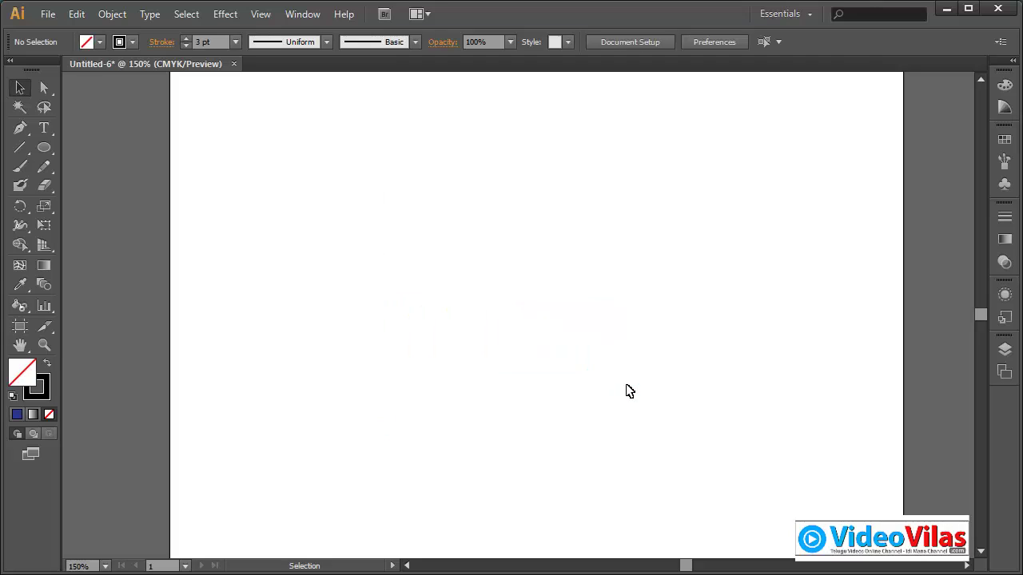
pyautogui.press('s')
pyautogui.press('d')
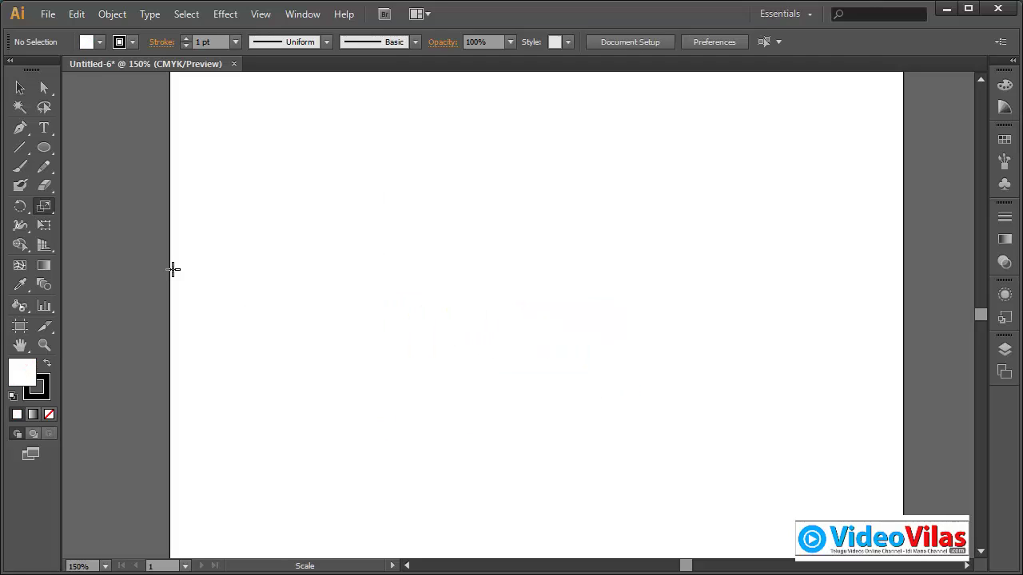
# - Draw a diagonal line rising to the right across the artboard with the Line Segment tool and set its stroke weight to 20 pt
pyautogui.click(18, 90)
pyautogui.click(20, 148)
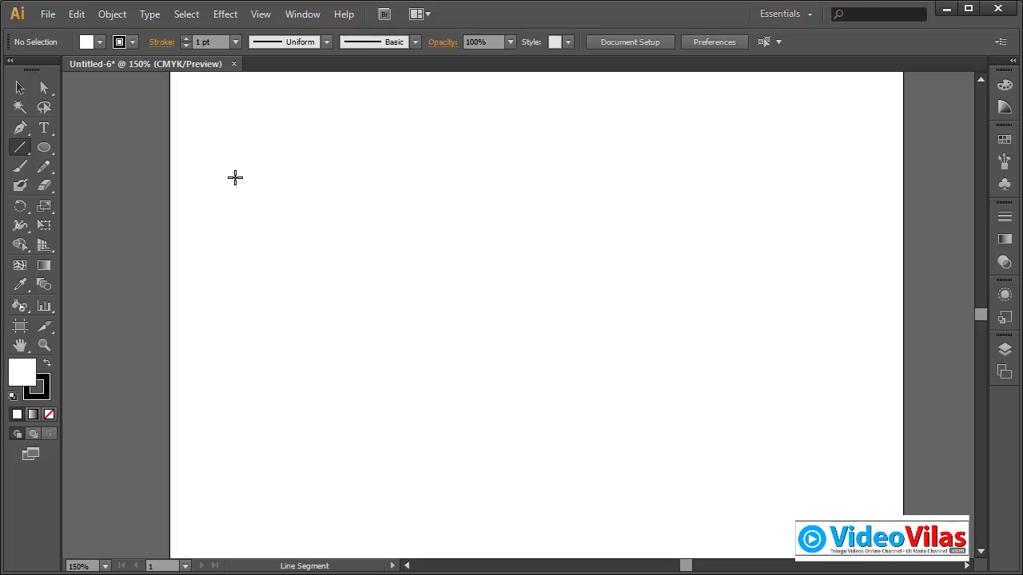
pyautogui.moveTo(270, 374); pyautogui.dragTo(726, 203)
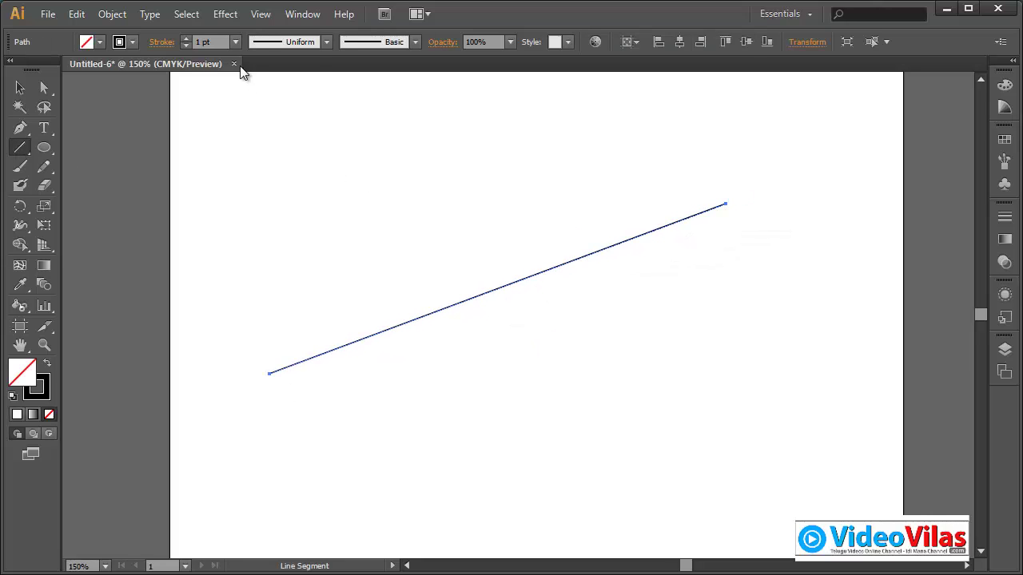
pyautogui.click(235, 43)
pyautogui.click(255, 325)
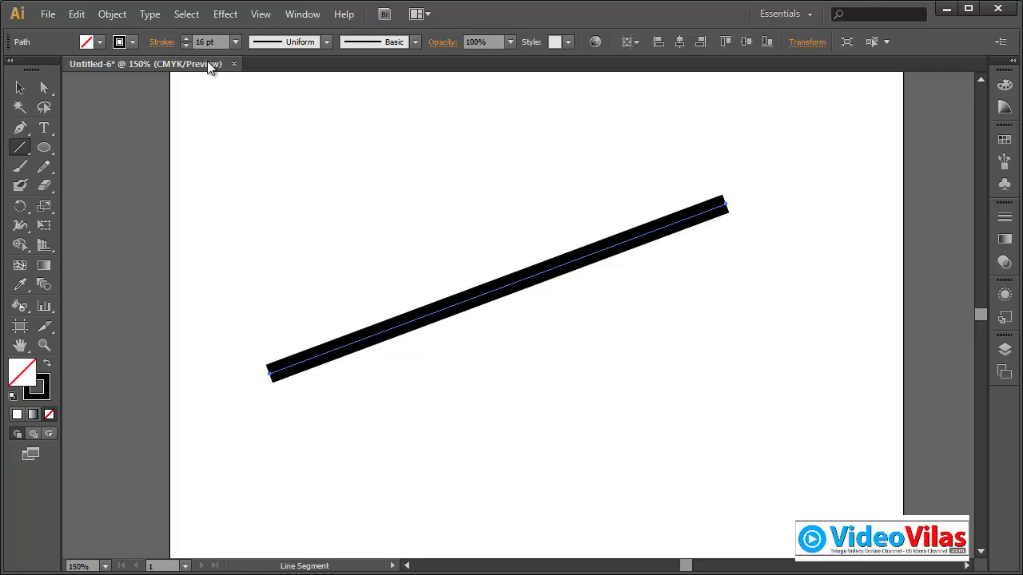
pyautogui.click(235, 41)
pyautogui.click(254, 357)
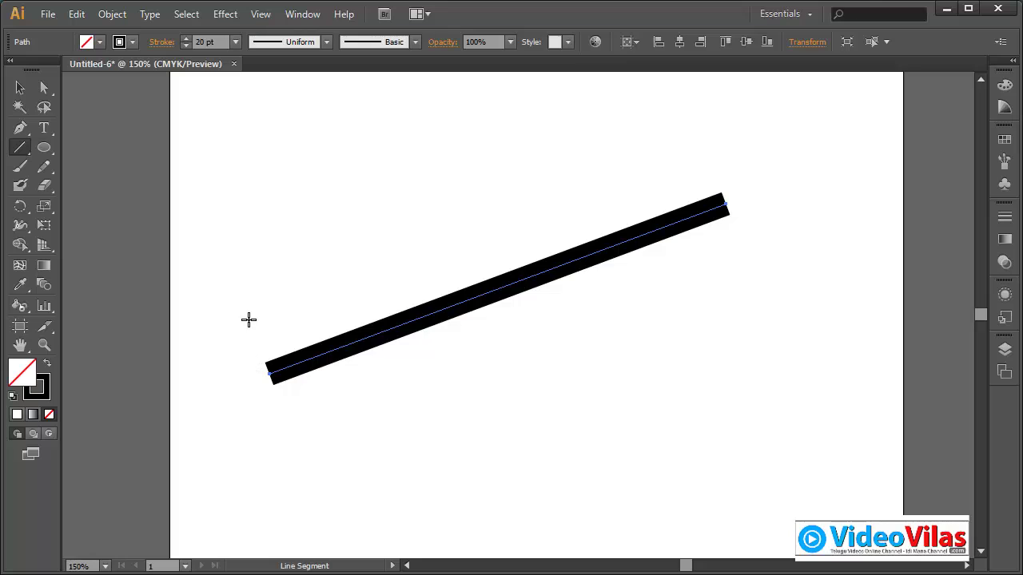
# - Try to pick the upper-right end corner of the thick line with the Direct Selection tool
pyautogui.click(20, 88)
pyautogui.moveTo(282, 148); pyautogui.dragTo(421, 362)
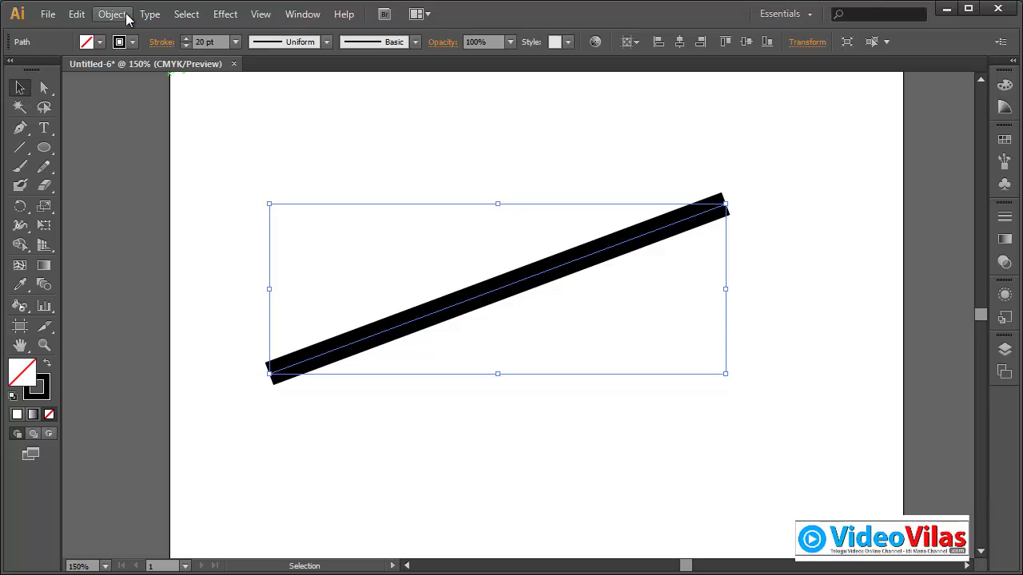
pyautogui.click(44, 90)
pyautogui.click(734, 196)
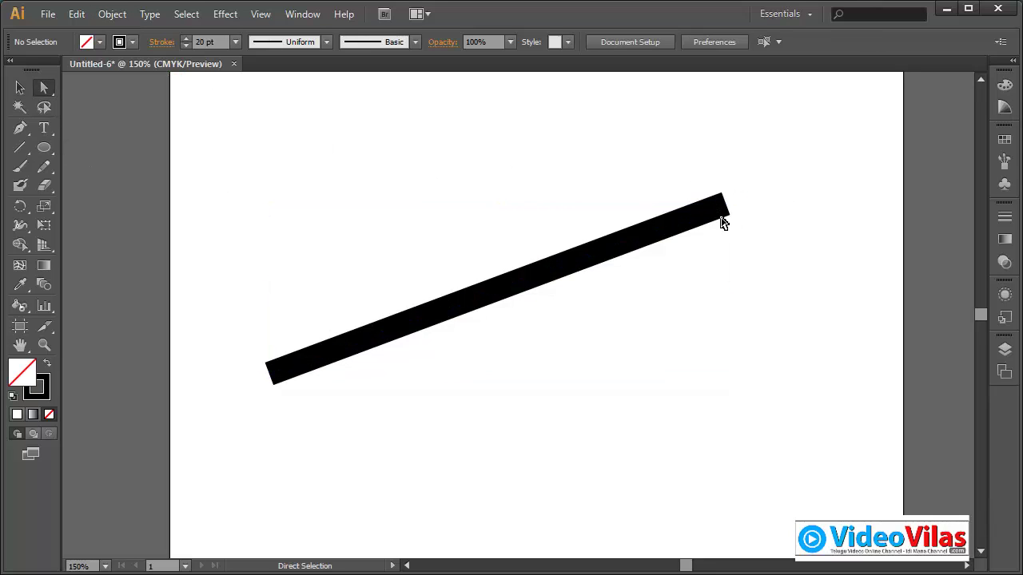
pyautogui.click(717, 220)
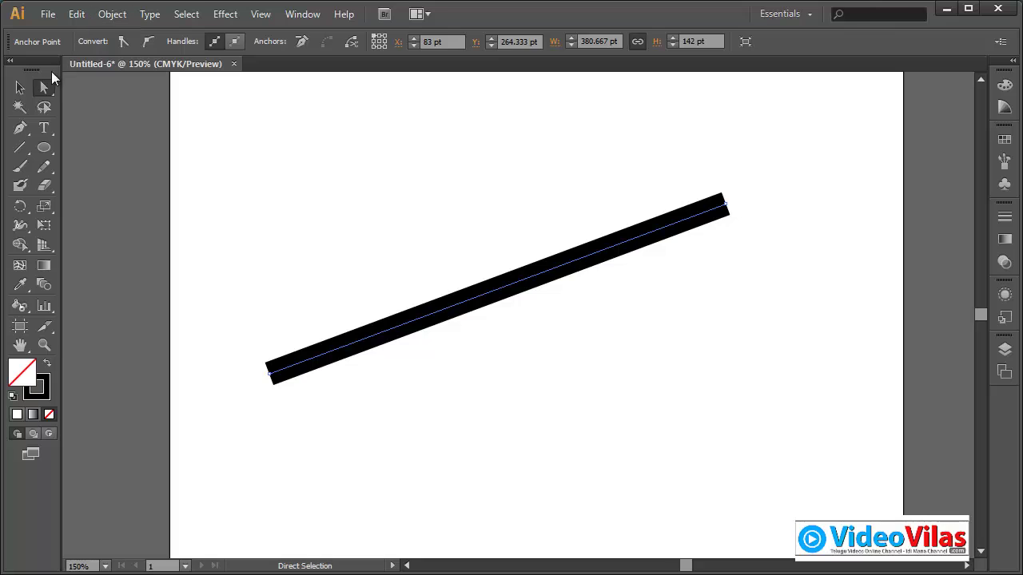
# - Convert the thick line into a filled shape with Outline Stroke
pyautogui.press('v')
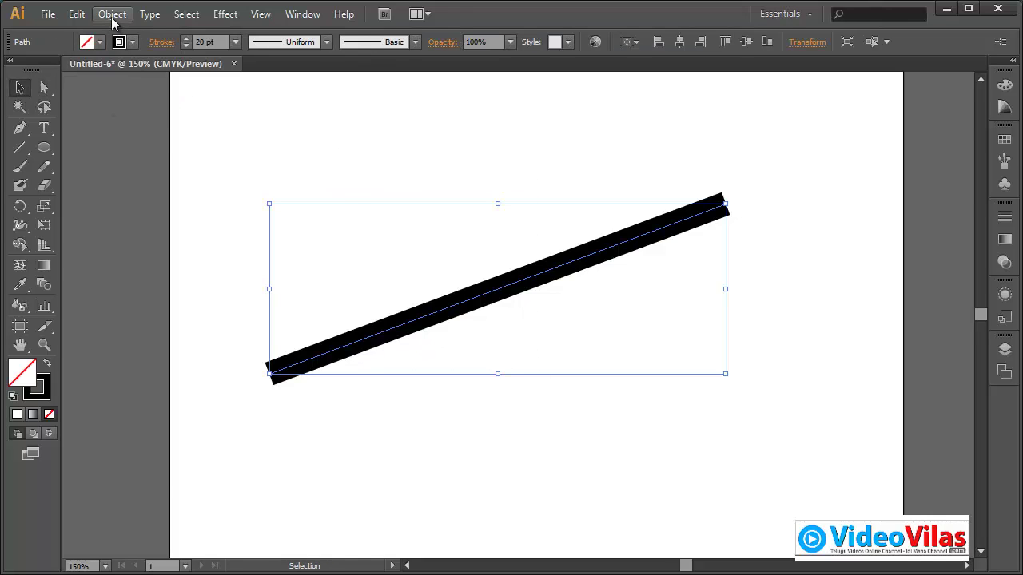
pyautogui.click(112, 18)
pyautogui.moveTo(185, 367)
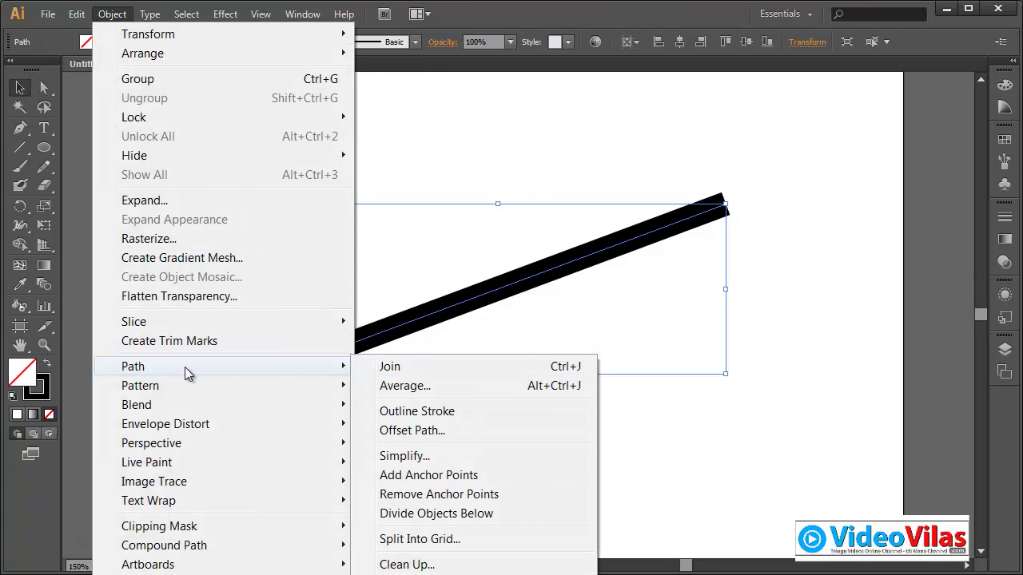
pyautogui.click(427, 411)
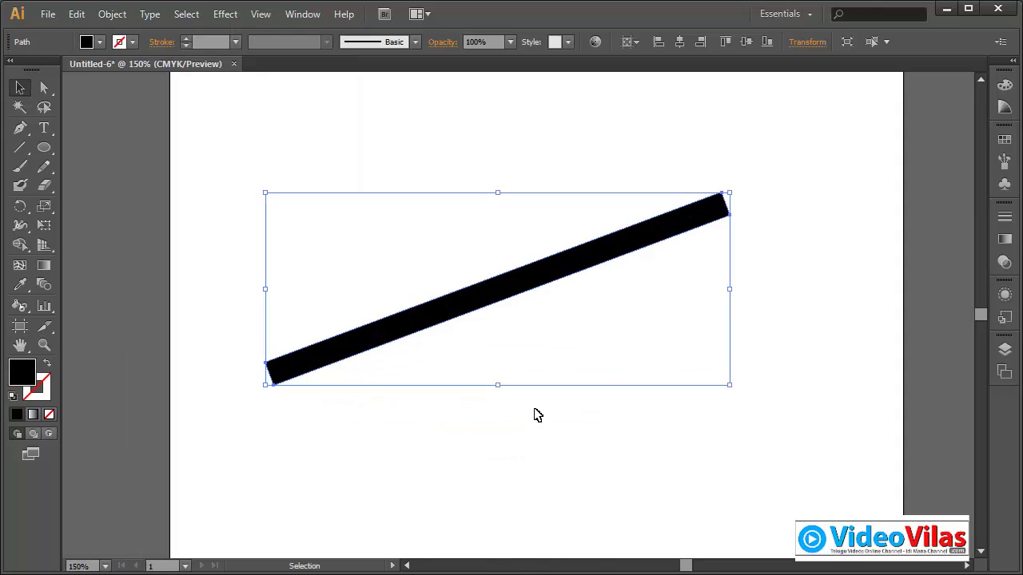
# - Move the outlined bar's two upper corner anchor points upward to make it a wider four-sided shape
pyautogui.click(44, 88)
pyautogui.click(366, 164)
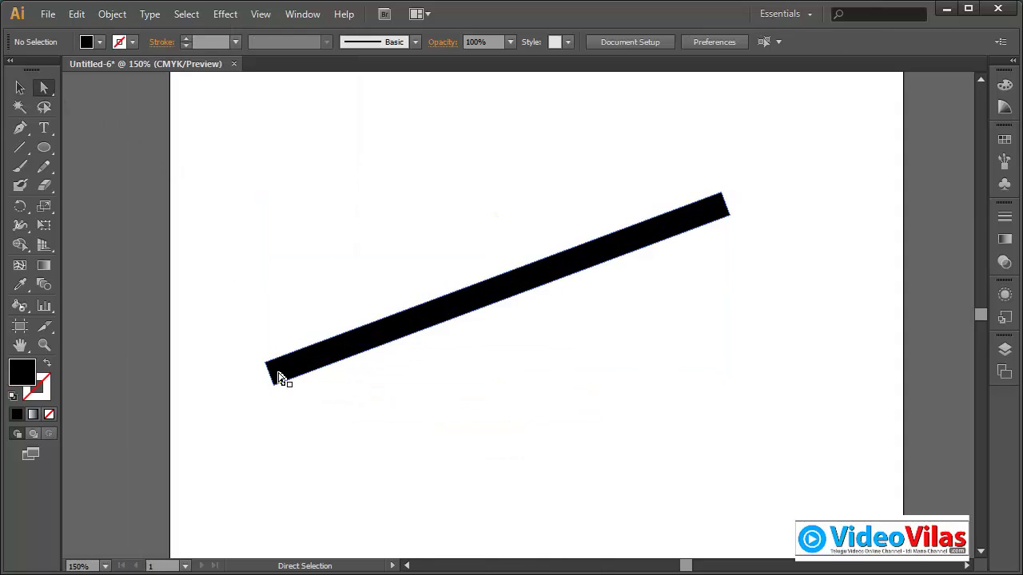
pyautogui.moveTo(269, 370); pyautogui.dragTo(242, 250)
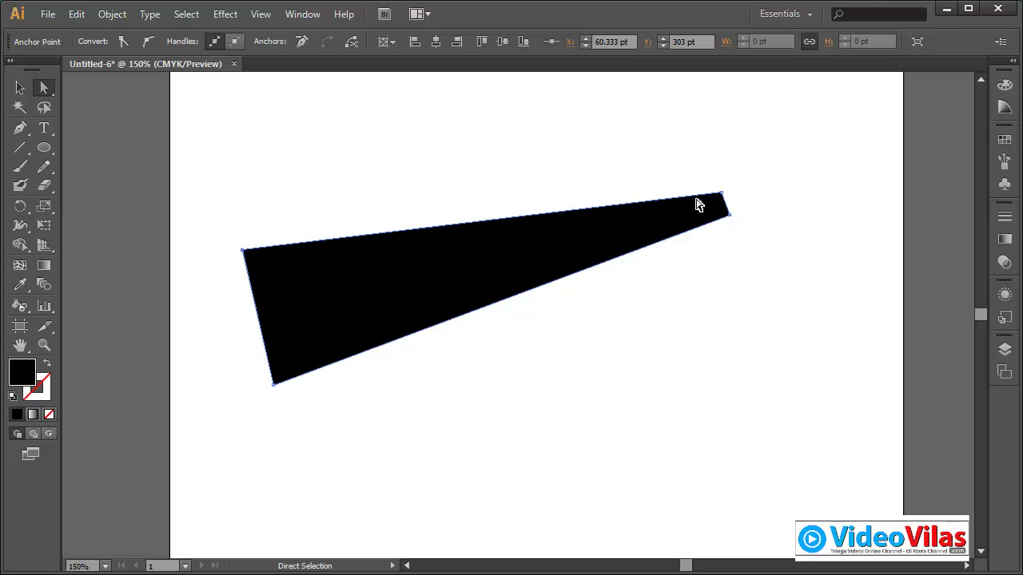
pyautogui.moveTo(720, 196); pyautogui.dragTo(713, 137)
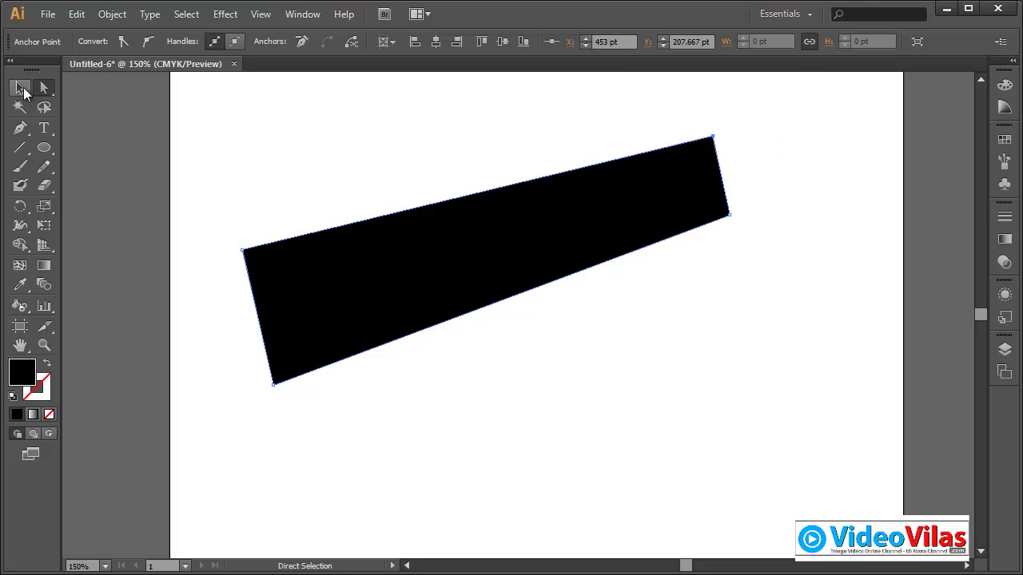
# - Give the black four-sided shape a dark red 5 pt stroke and deselect it
pyautogui.click(21, 88)
pyautogui.click(413, 277)
pyautogui.click(133, 41)
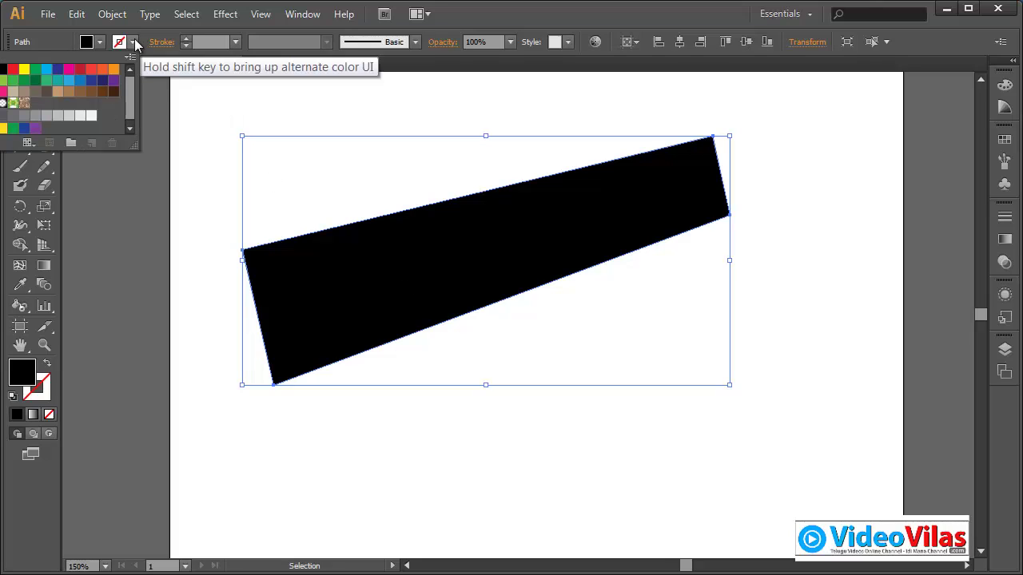
pyautogui.click(80, 70)
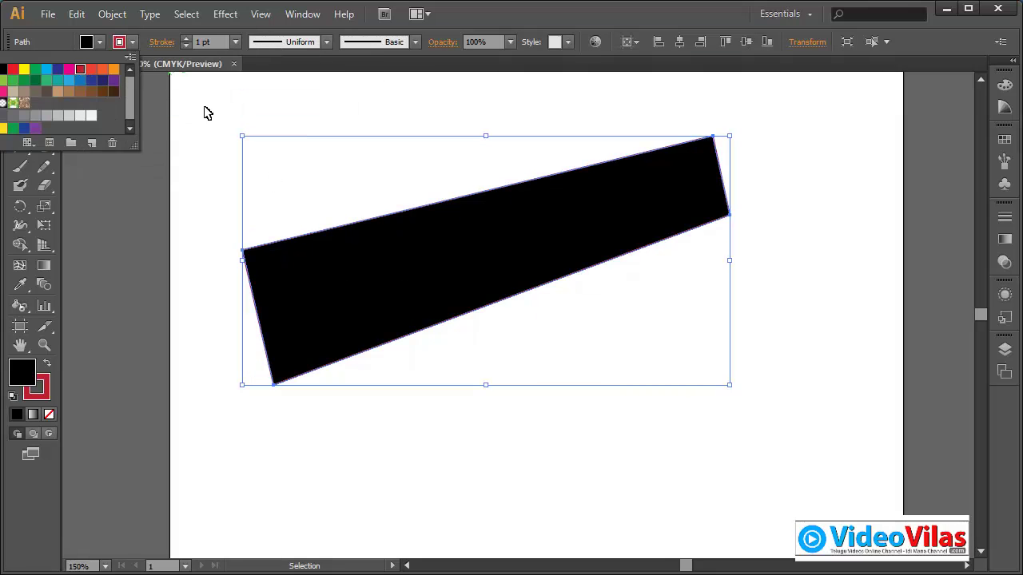
pyautogui.click(234, 42)
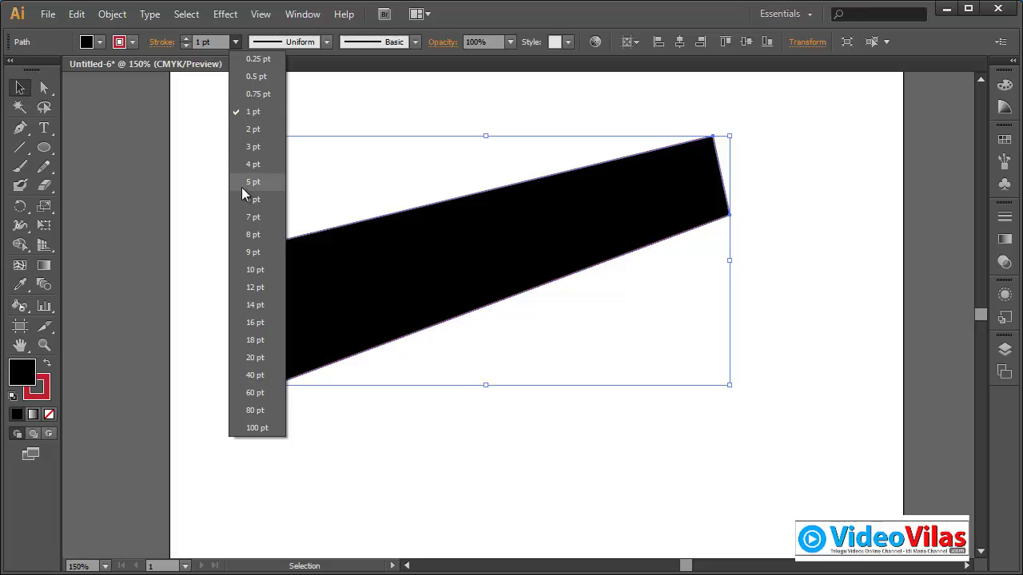
pyautogui.click(243, 188)
pyautogui.click(401, 197)
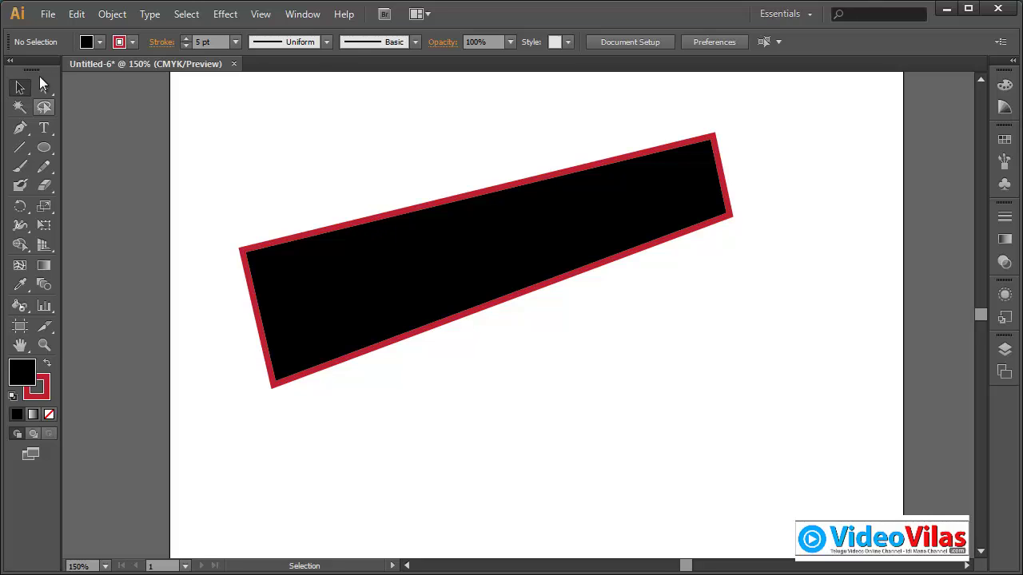
# - Delete the red-outlined shape and reset the fill and stroke to the default white and black
pyautogui.click(112, 13)
pyautogui.moveTo(166, 367)
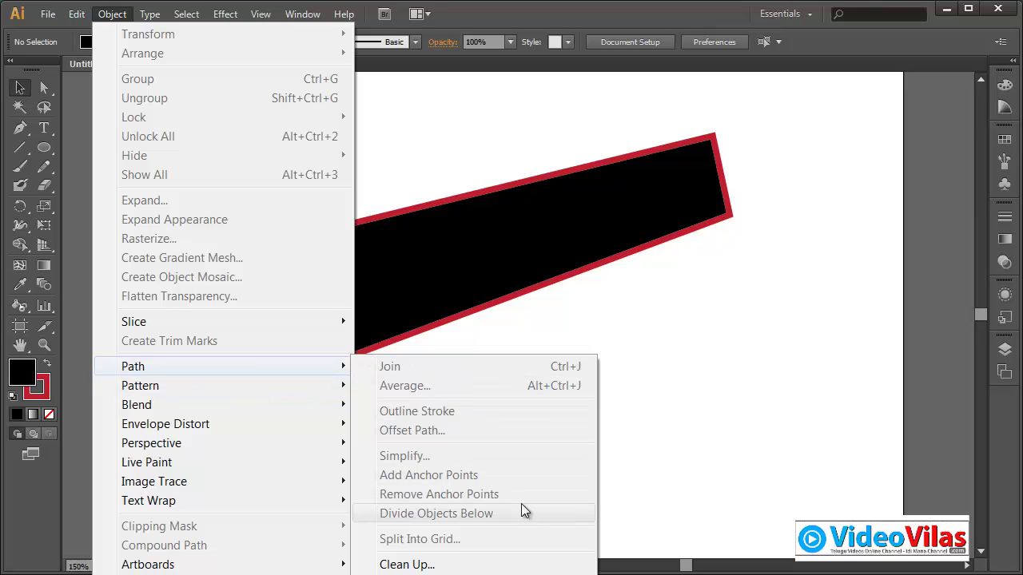
pyautogui.click(625, 323)
pyautogui.moveTo(479, 150); pyautogui.dragTo(576, 322)
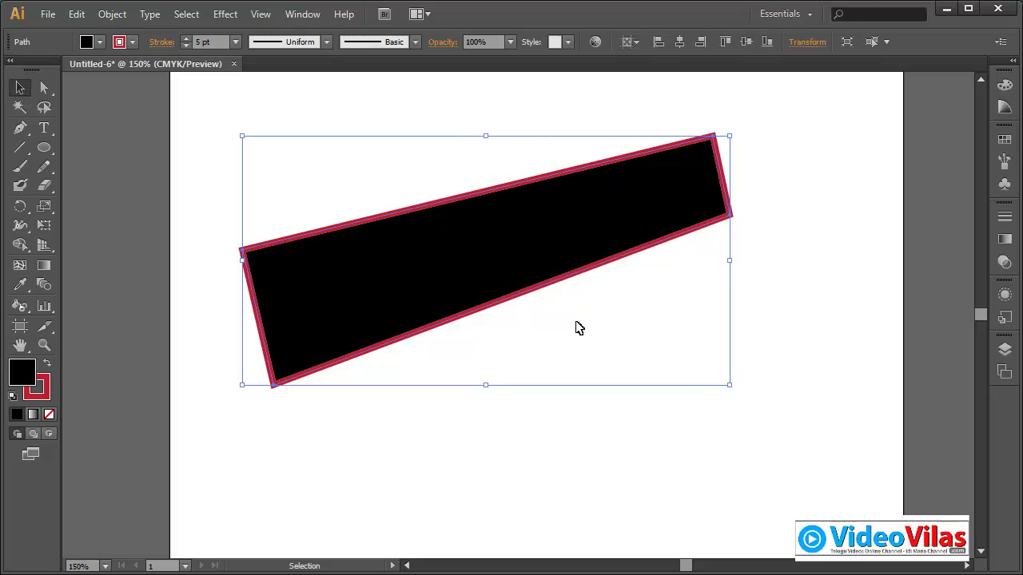
pyautogui.press('Delete')
pyautogui.press('d')
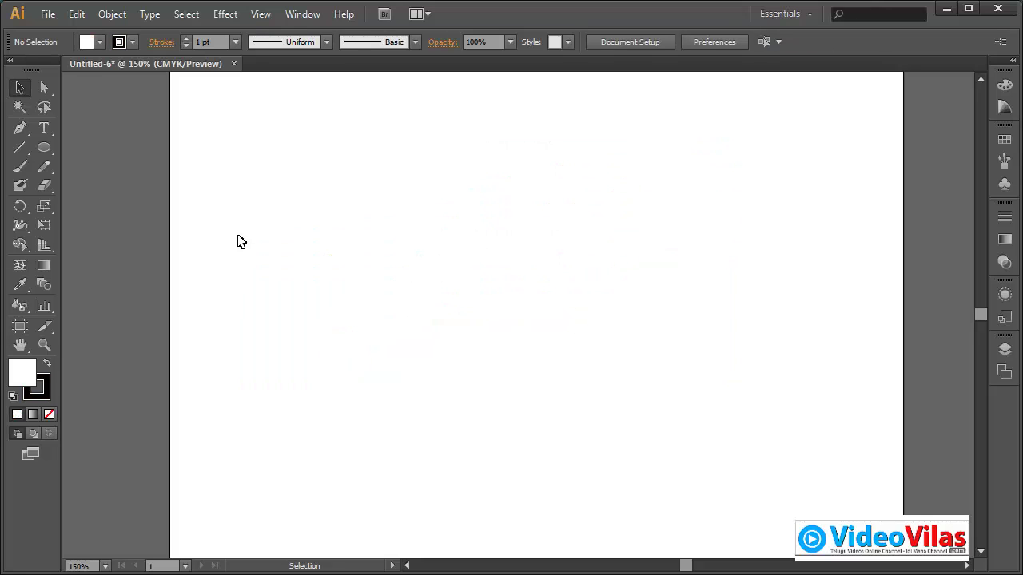
# - Draw a 45-degree line rising to the right with the Line Segment tool and move it down fully into view
pyautogui.click(20, 147)
pyautogui.moveTo(254, 378); pyautogui.dragTo(756, 167)
pyautogui.click(20, 87)
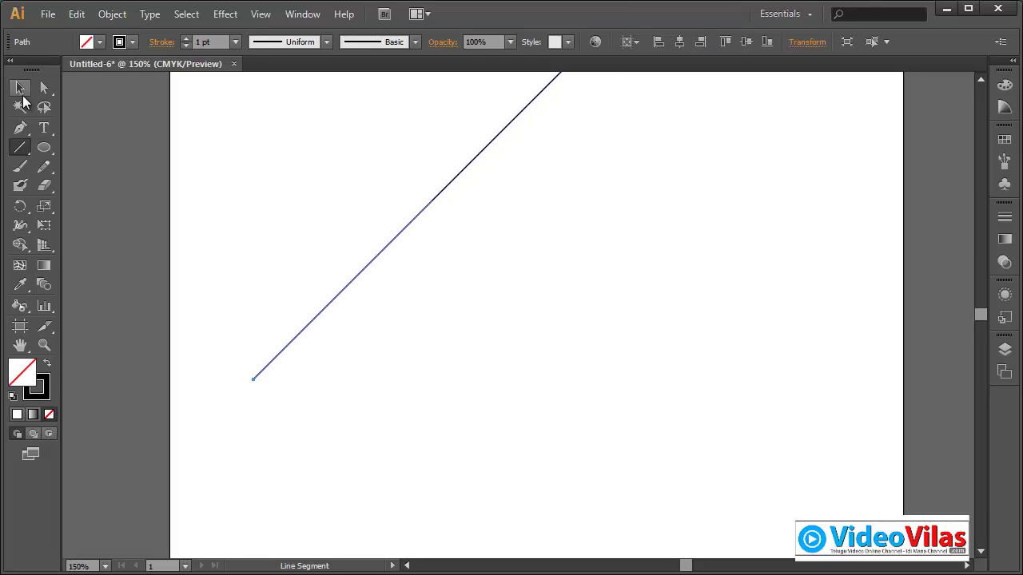
pyautogui.moveTo(384, 250); pyautogui.dragTo(398, 378)
pyautogui.click(44, 87)
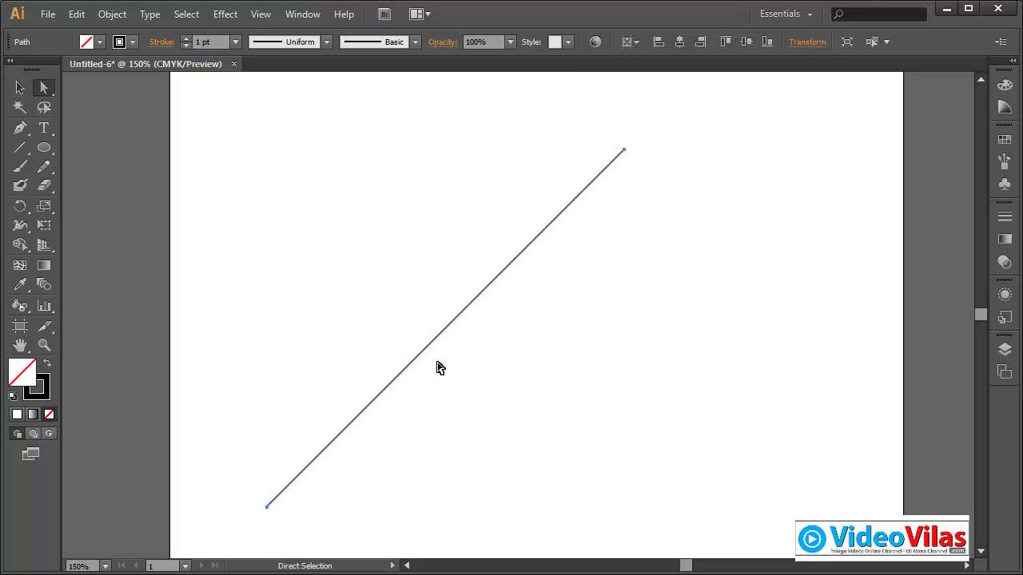
pyautogui.moveTo(20, 128); pyautogui.dragTo(76, 145)
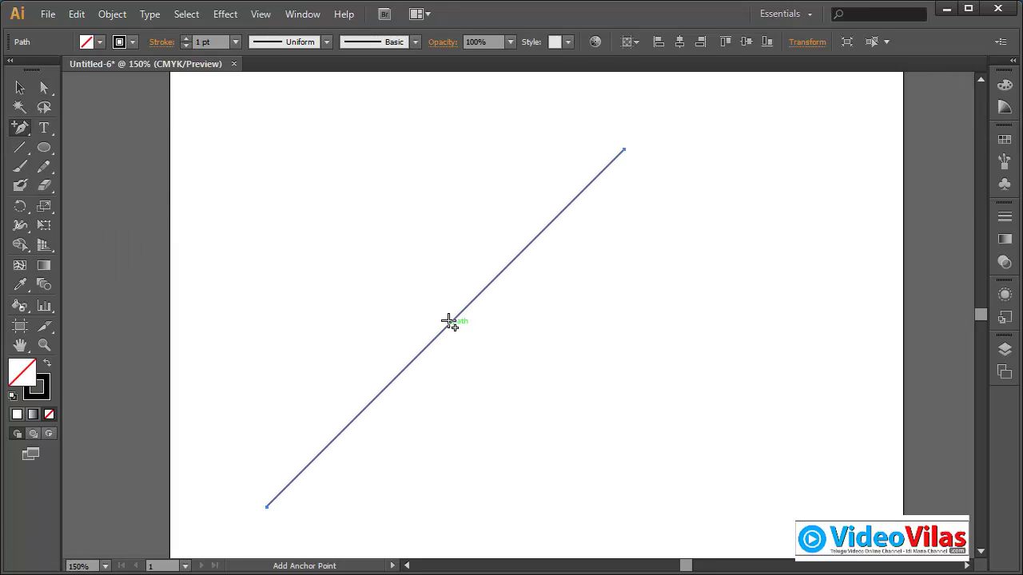
pyautogui.click(20, 87)
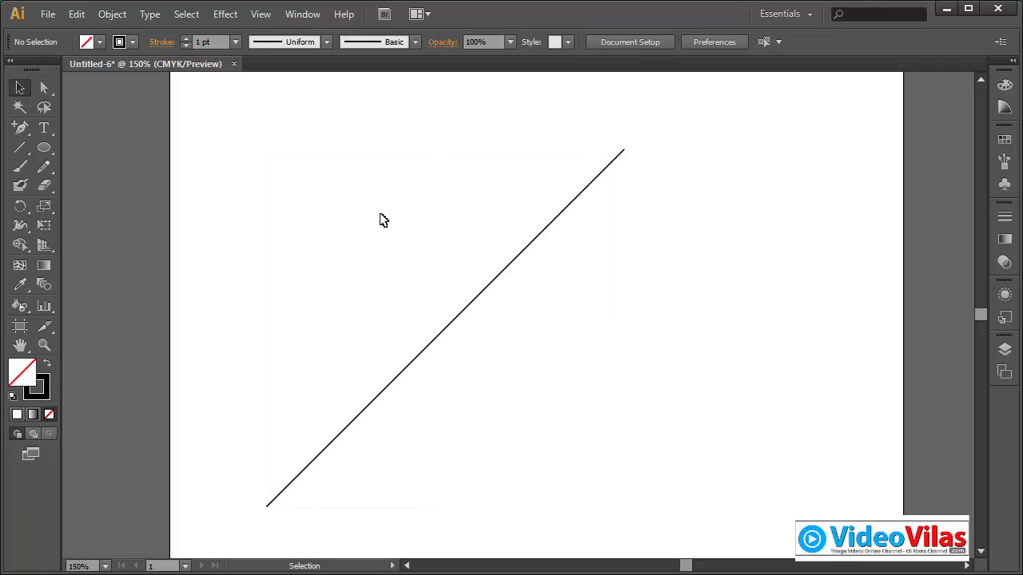
# - Apply the default fill and stroke to the diagonal line, shift it slightly right, and set its stroke weight to 10 pt
pyautogui.moveTo(381, 219); pyautogui.dragTo(555, 478)
pyautogui.press('d')
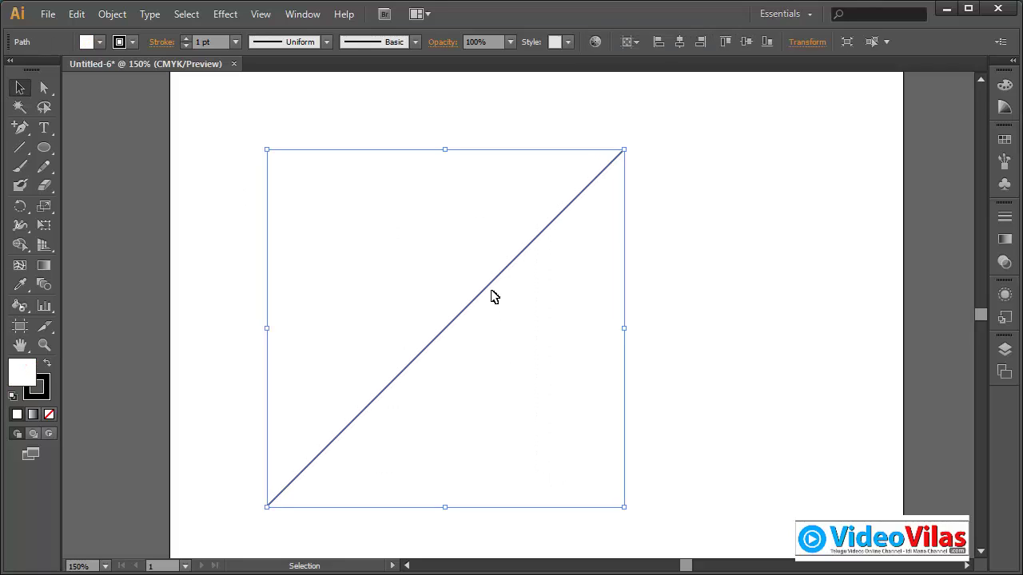
pyautogui.moveTo(491, 279); pyautogui.dragTo(512, 285)
pyautogui.click(235, 42)
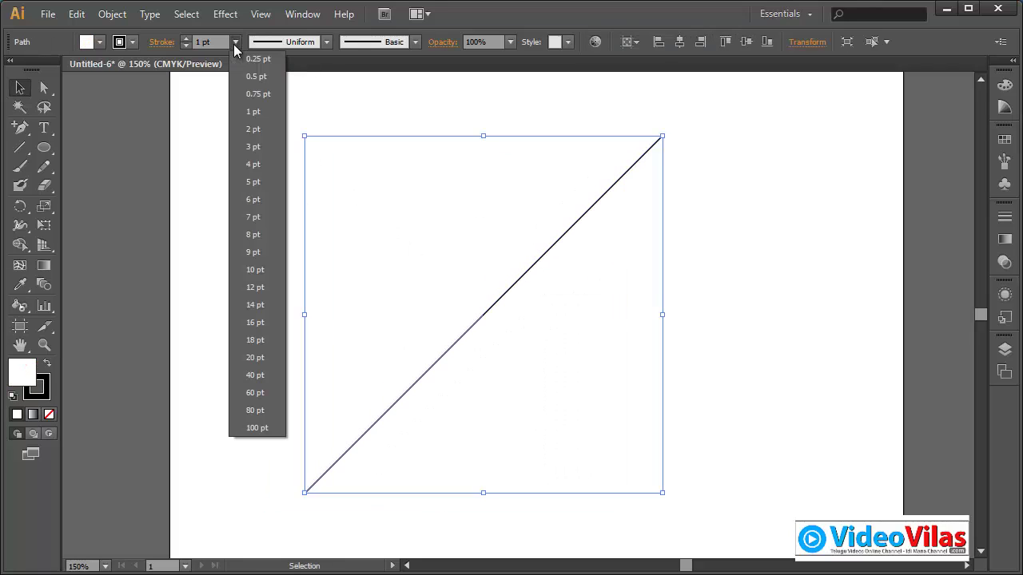
pyautogui.click(244, 254)
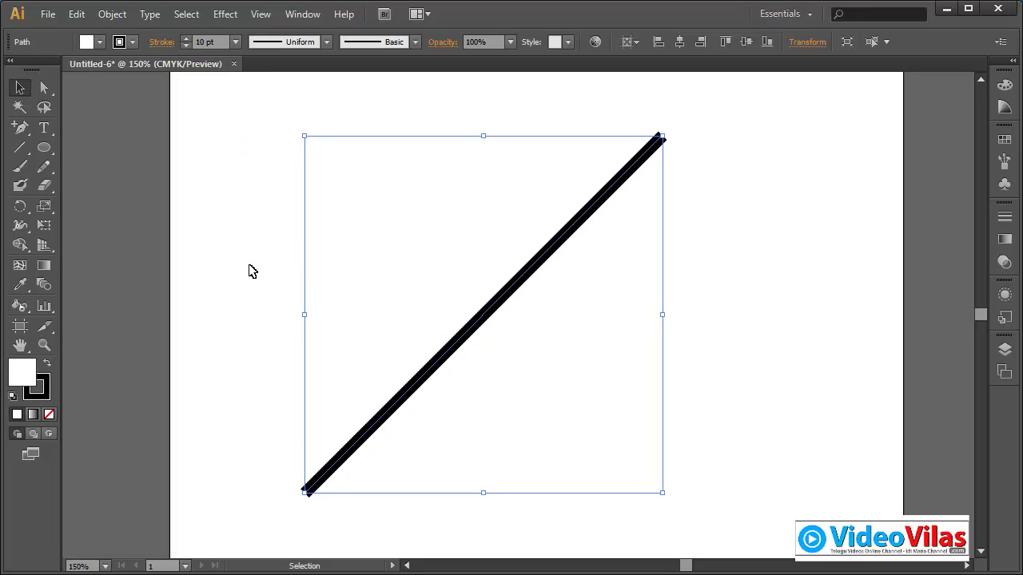
# - Use Add Anchor Points on the line and pull its new middle anchor down to the right to bend the path
pyautogui.click(112, 14)
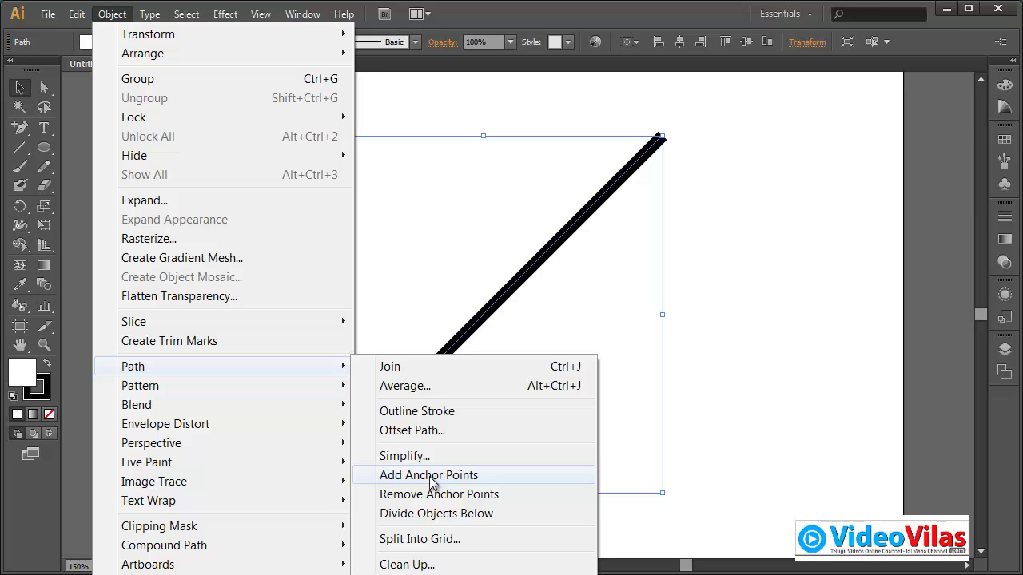
pyautogui.click(429, 476)
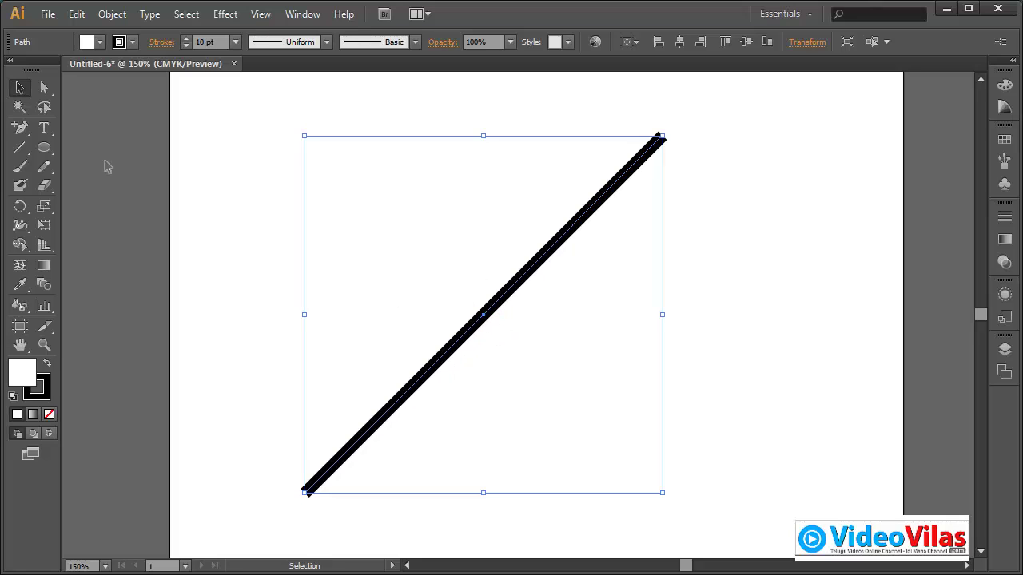
pyautogui.click(44, 87)
pyautogui.click(492, 319)
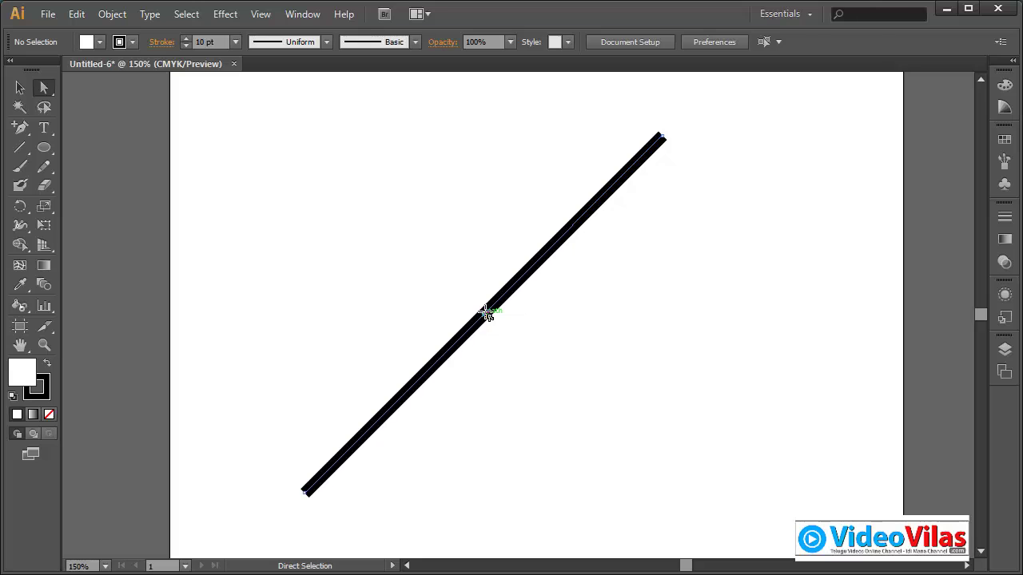
pyautogui.moveTo(485, 313); pyautogui.dragTo(576, 374)
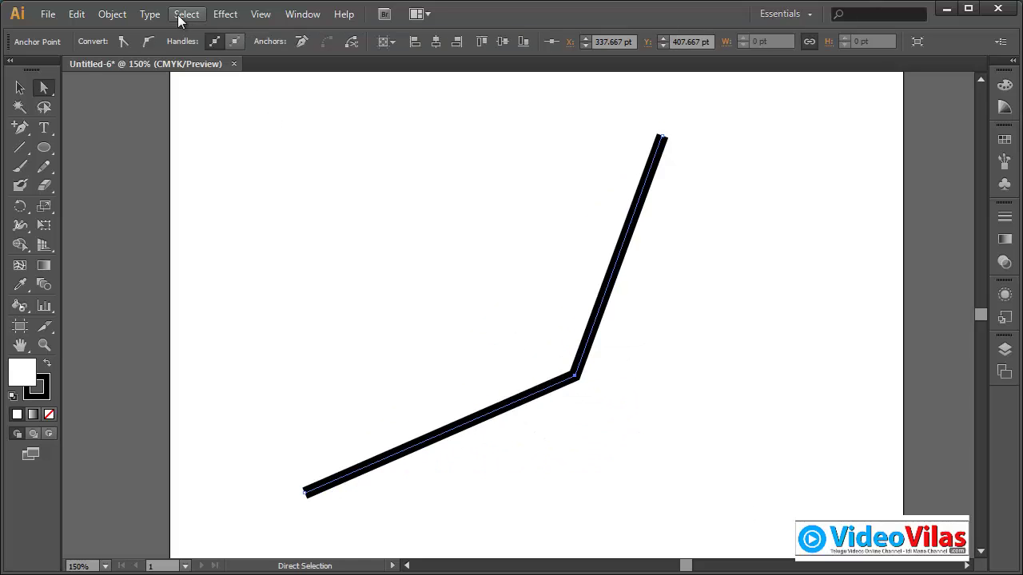
# - Remove the bent path's selected middle anchor with Remove Anchor Points and deselect the path
pyautogui.click(120, 15)
pyautogui.moveTo(200, 367)
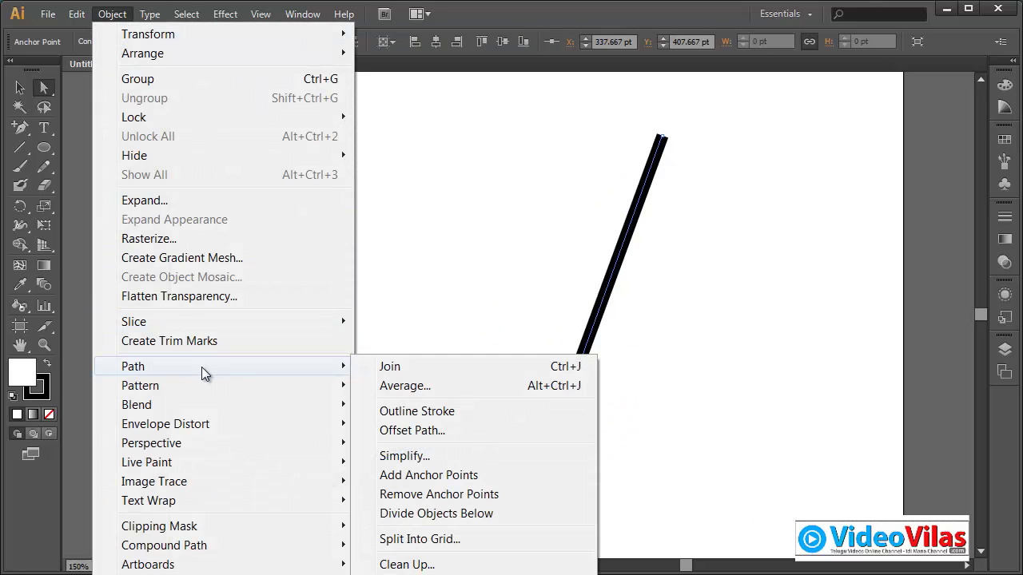
pyautogui.click(432, 496)
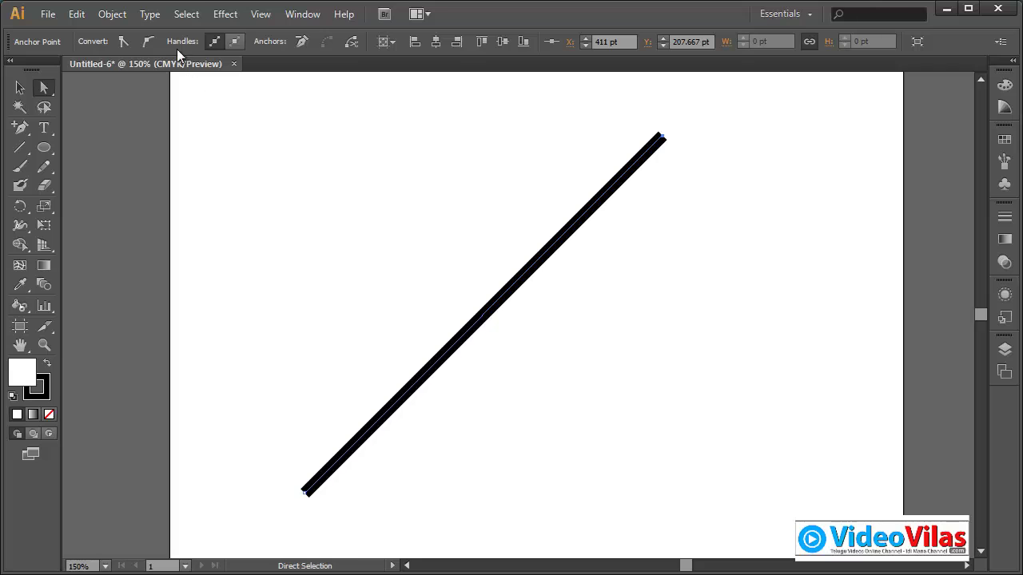
pyautogui.click(112, 15)
pyautogui.click(460, 210)
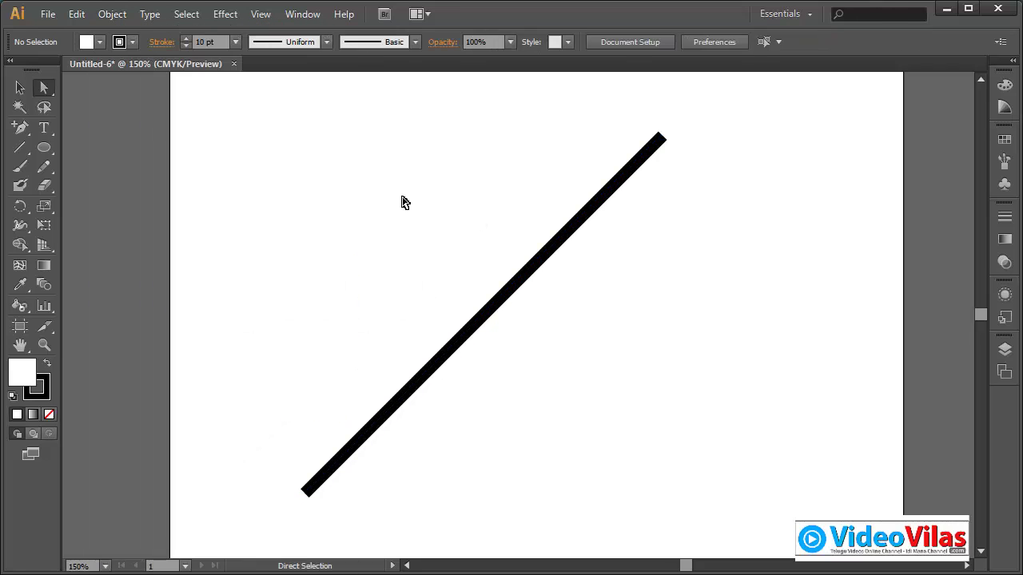
# - Delete the diagonal line's segment and draw a large circle near the middle of the artboard with the Ellipse tool
pyautogui.moveTo(357, 203); pyautogui.dragTo(571, 416)
pyautogui.press('Delete')
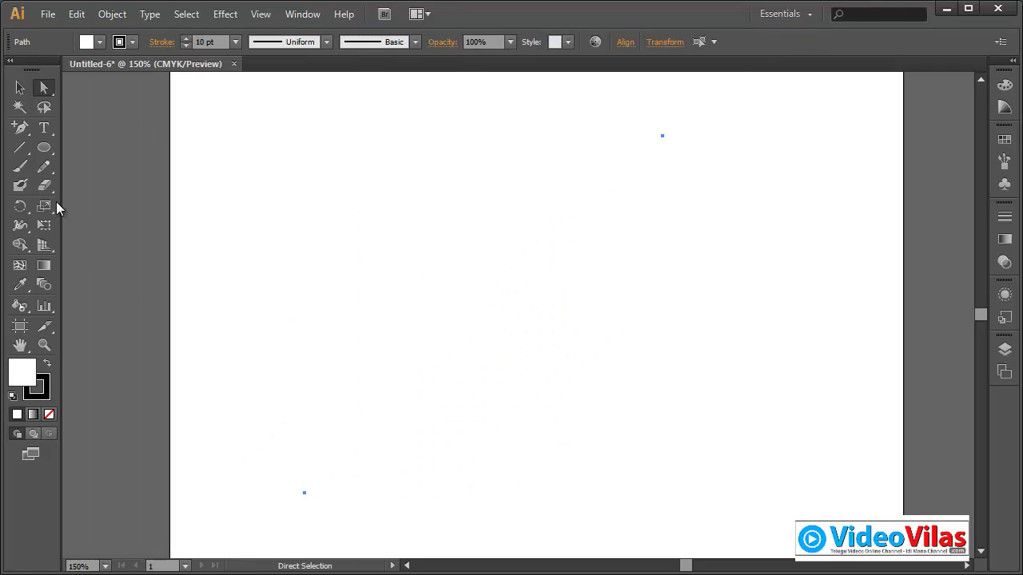
pyautogui.click(45, 148)
pyautogui.moveTo(460, 315)
pyautogui.mouseDown()
pyautogui.moveTo(584, 466)
pyautogui.moveTo(612, 467)
pyautogui.mouseUp()
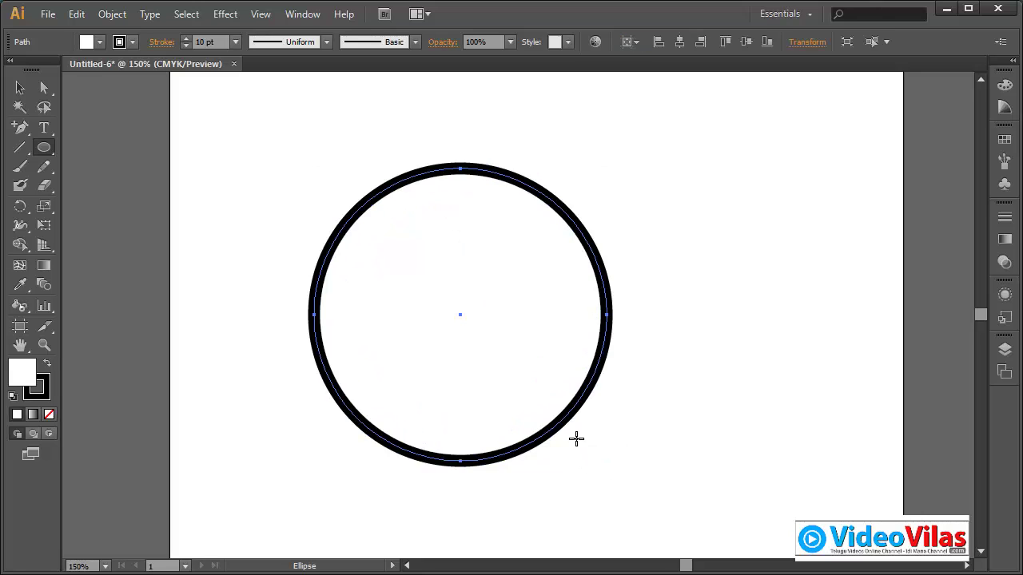
# - Insert extra anchor points between the circle's existing ones with Add Anchor Points
pyautogui.click(76, 15)
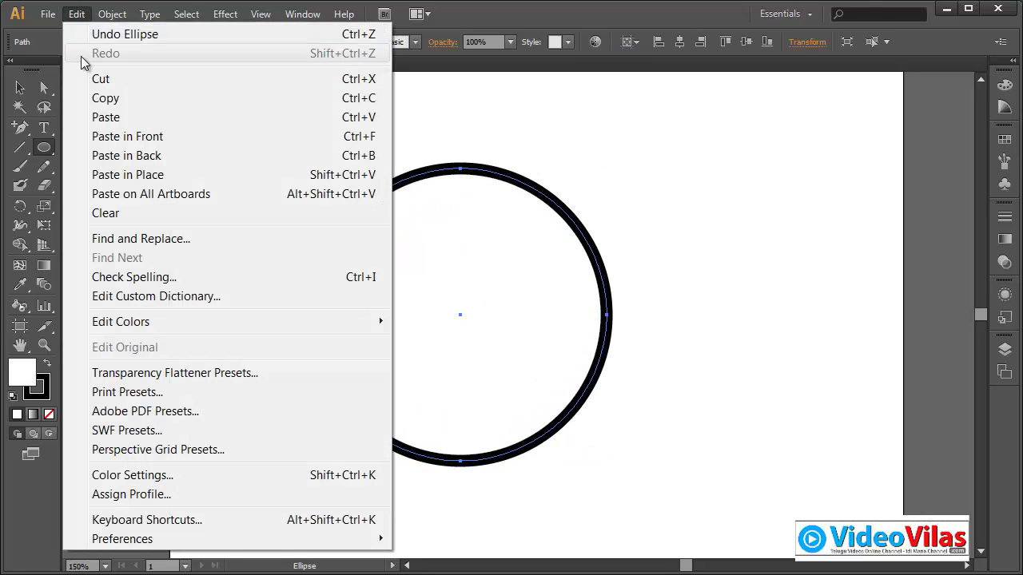
pyautogui.moveTo(112, 14)
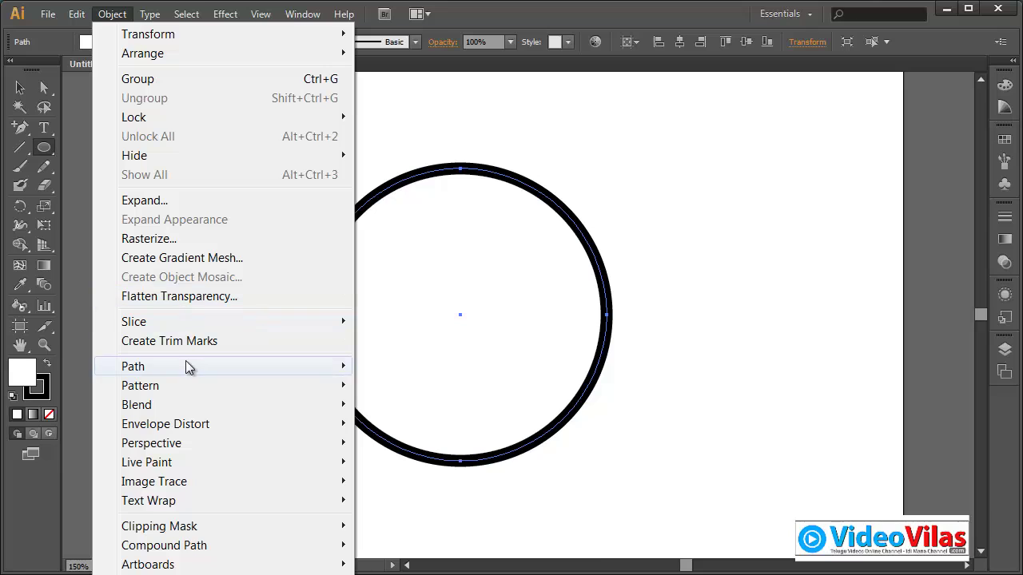
pyautogui.moveTo(186, 362)
pyautogui.click(429, 475)
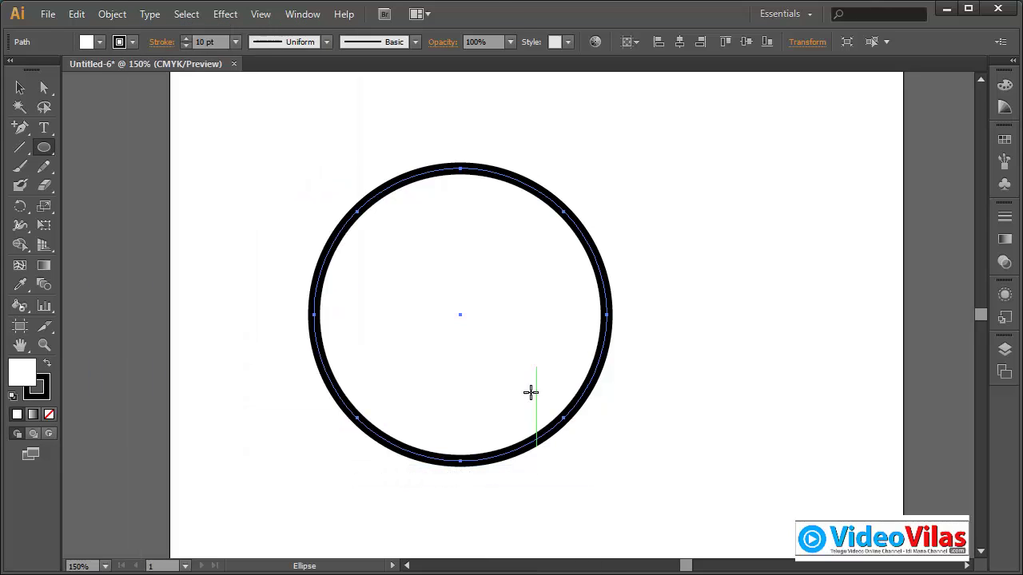
pyautogui.click(44, 88)
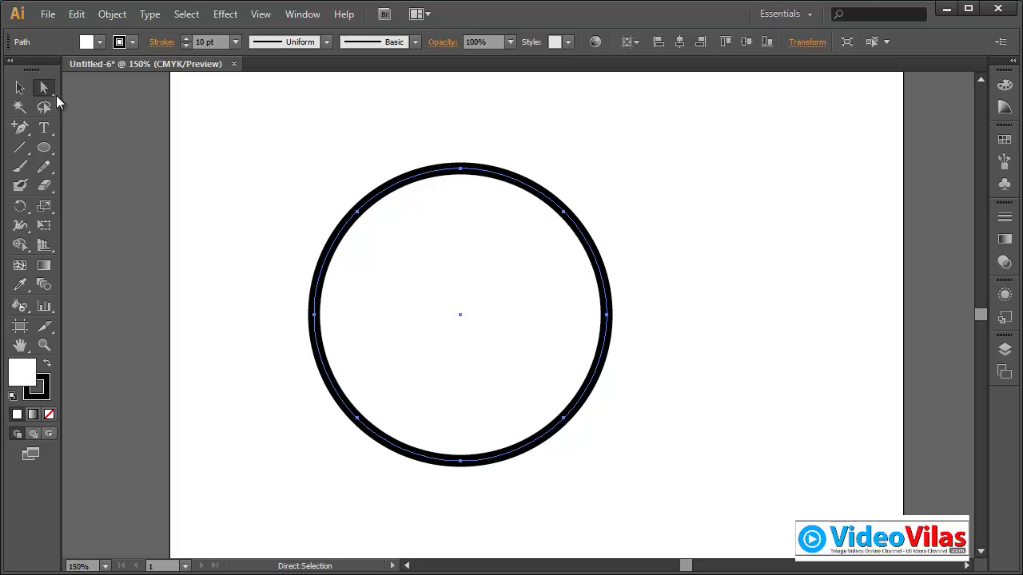
pyautogui.click(20, 88)
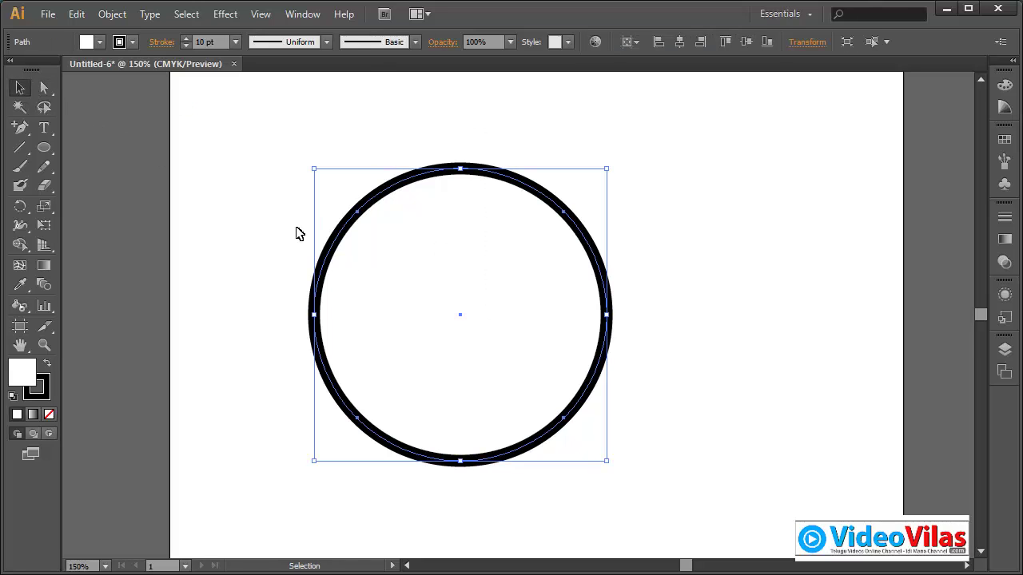
pyautogui.click(112, 13)
pyautogui.moveTo(199, 366)
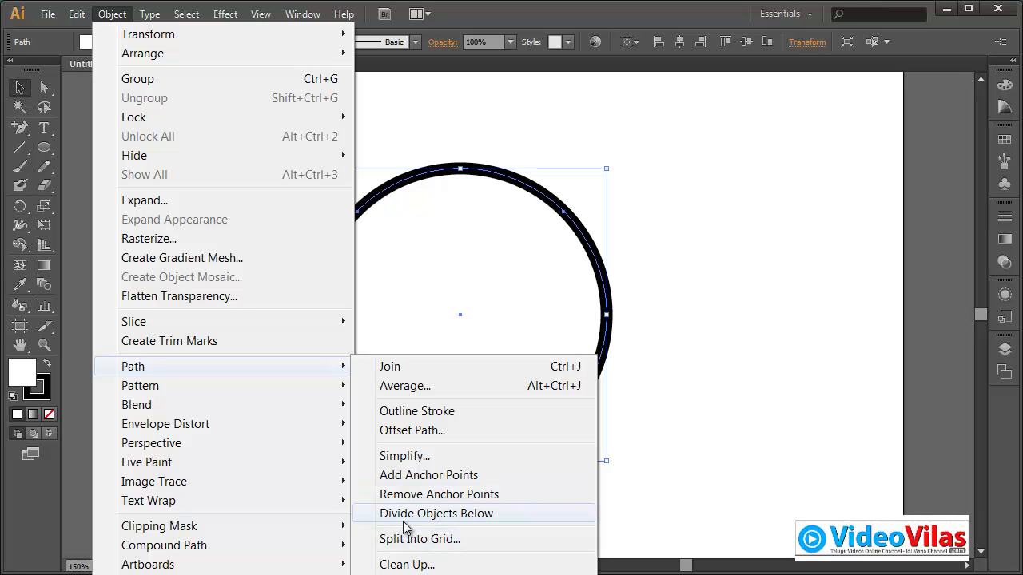
pyautogui.click(683, 357)
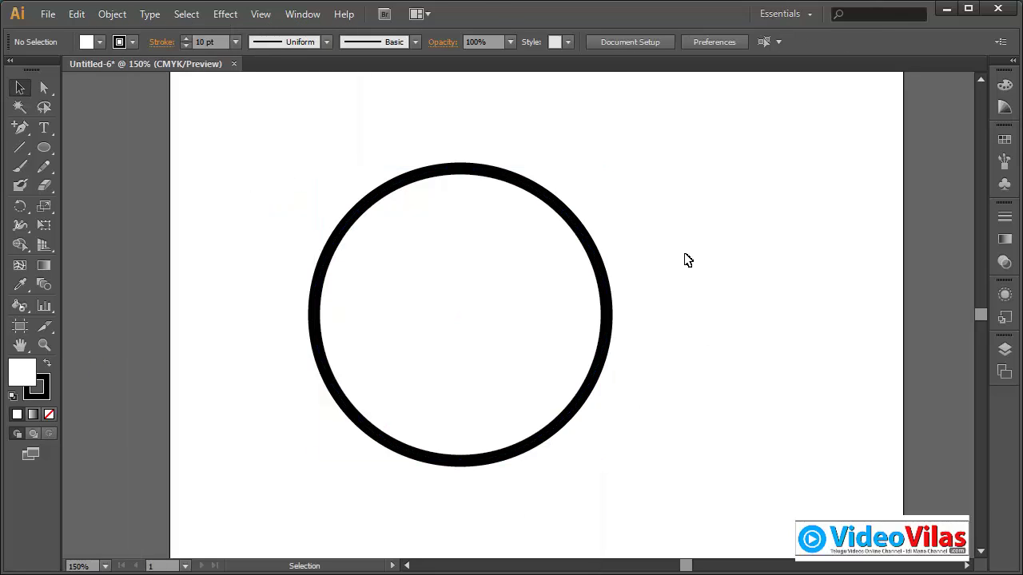
# - Delete the circle and draw a new large circle slightly above the middle of the artboard with the Ellipse tool
pyautogui.click(378, 411)
pyautogui.press('Delete')
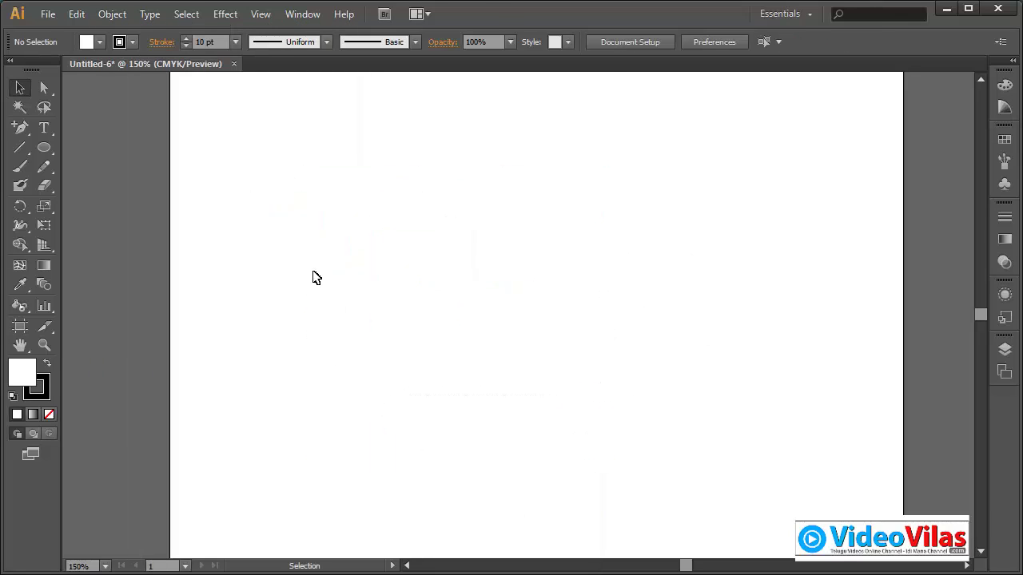
pyautogui.click(44, 147)
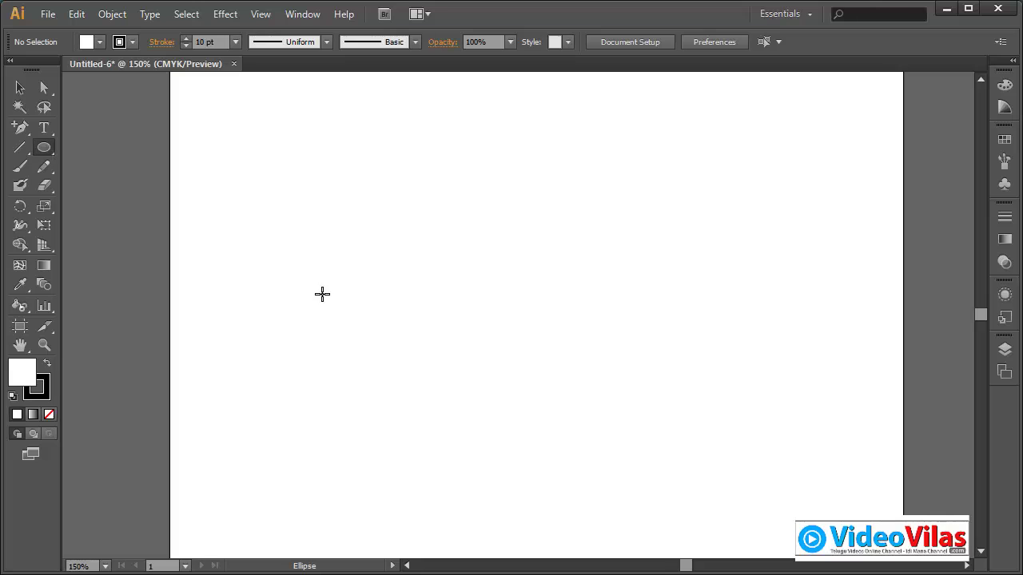
pyautogui.moveTo(520, 277); pyautogui.dragTo(620, 417)
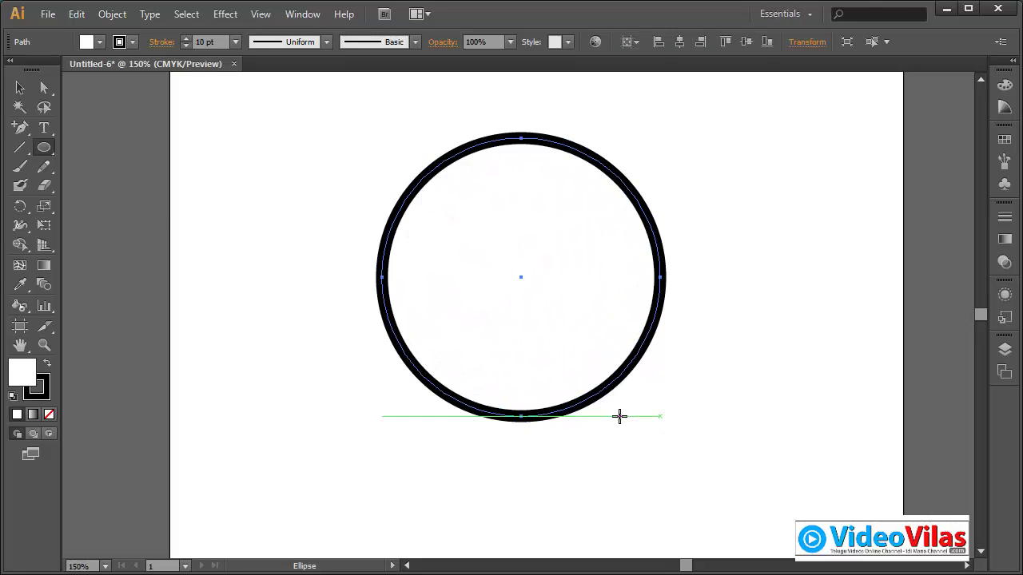
# - Draw two roughly parallel diagonal lines across the circle, one cutting its upper-left part and one its lower-right part
pyautogui.click(20, 148)
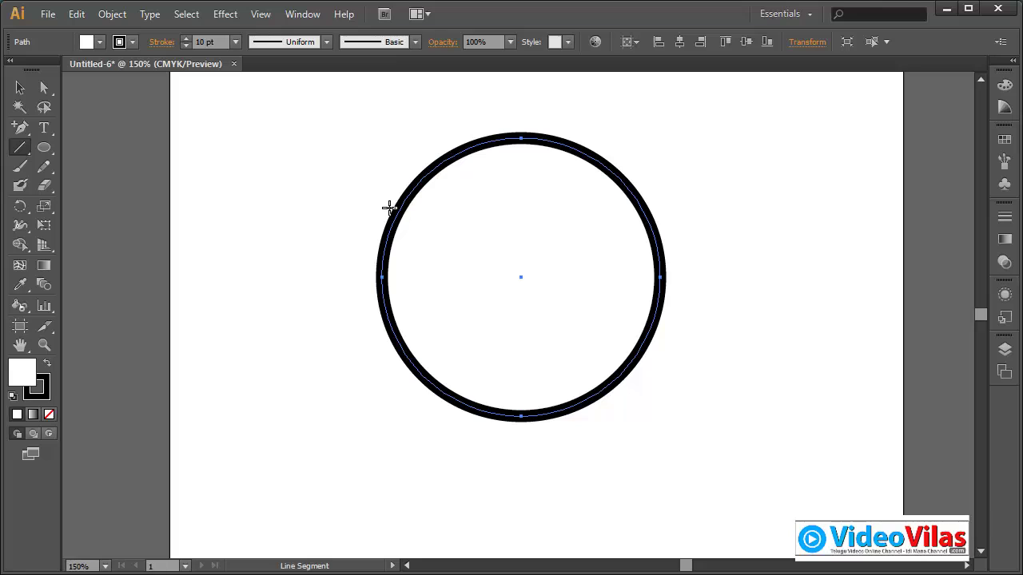
pyautogui.click(44, 188)
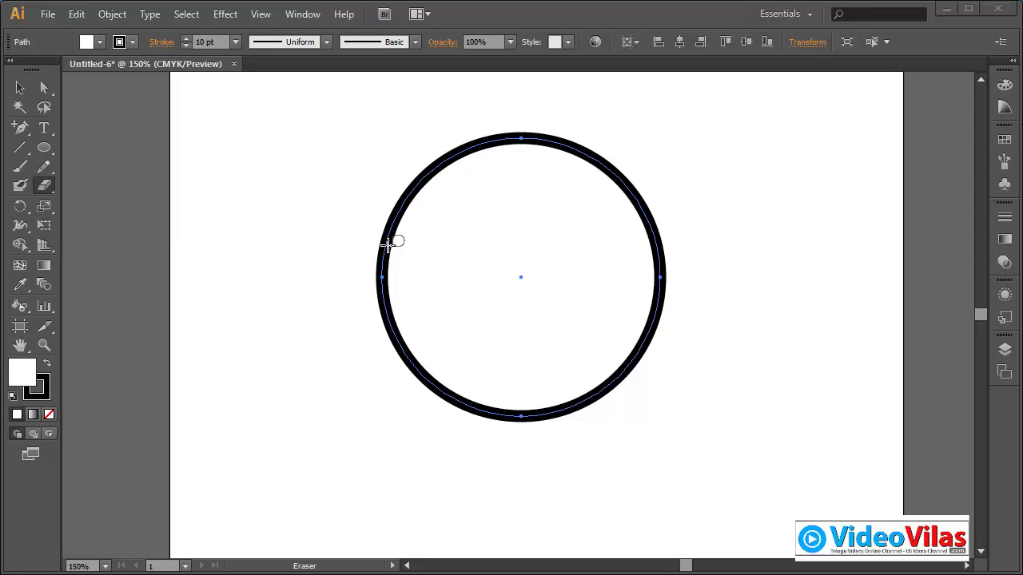
pyautogui.click(20, 147)
pyautogui.moveTo(327, 265)
pyautogui.mouseDown()
pyautogui.moveTo(491, 187)
pyautogui.moveTo(571, 114)
pyautogui.moveTo(611, 106)
pyautogui.mouseUp()
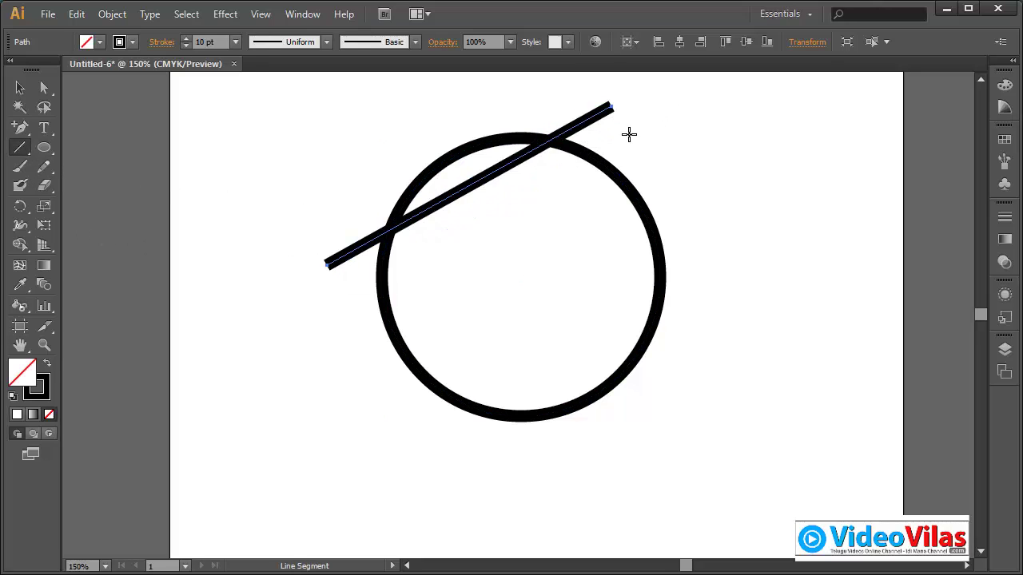
pyautogui.moveTo(414, 450); pyautogui.dragTo(701, 295)
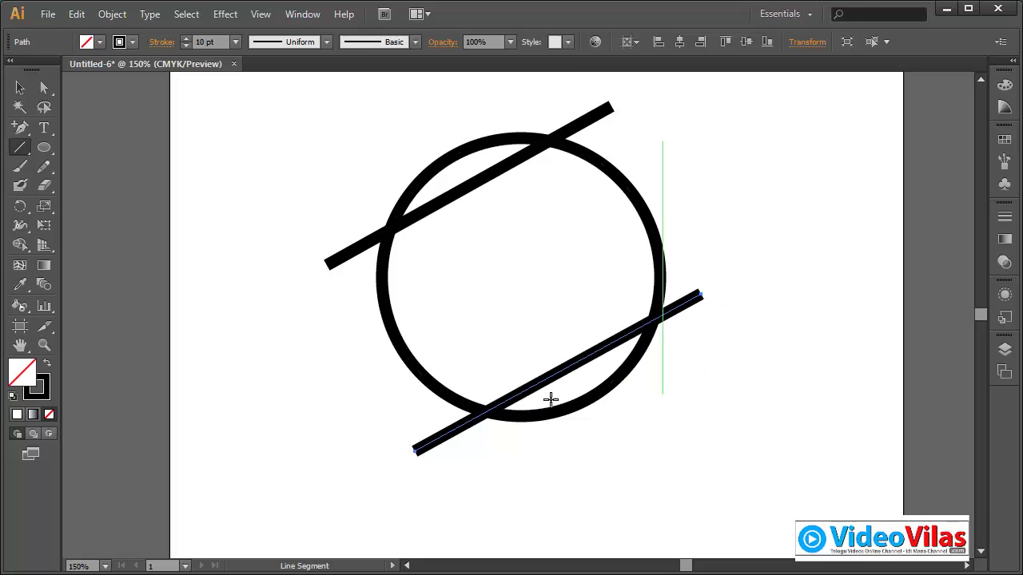
# - Cut the circle along the upper diagonal line with Divide Objects Below and deselect the pieces
pyautogui.click(20, 87)
pyautogui.click(587, 103)
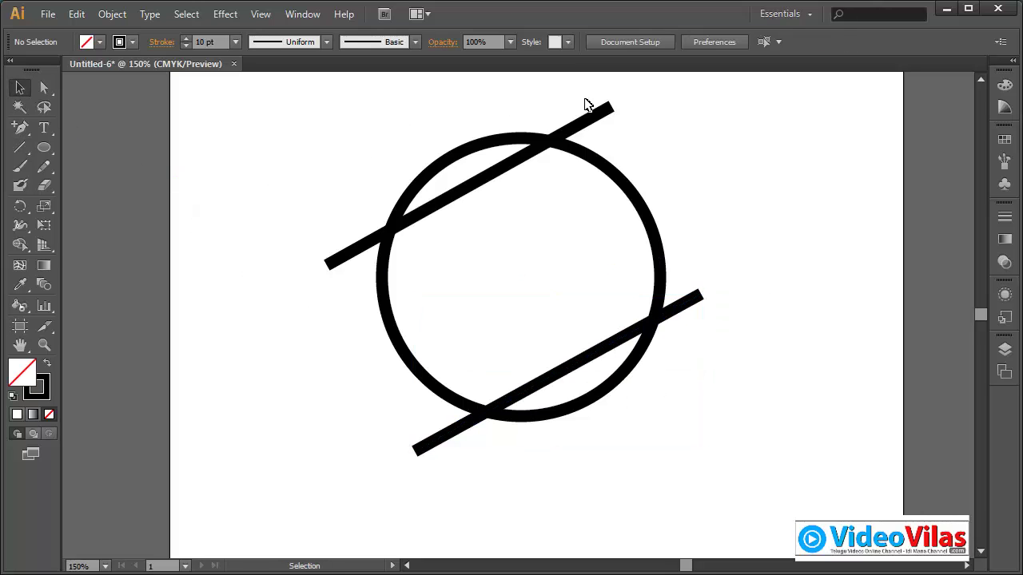
pyautogui.click(609, 113)
pyautogui.click(111, 15)
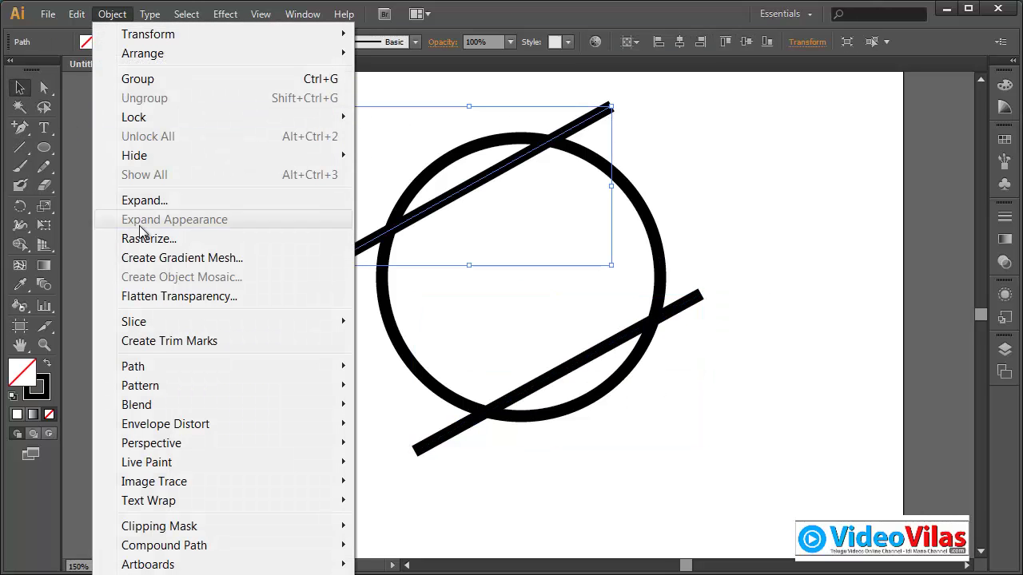
pyautogui.moveTo(164, 368)
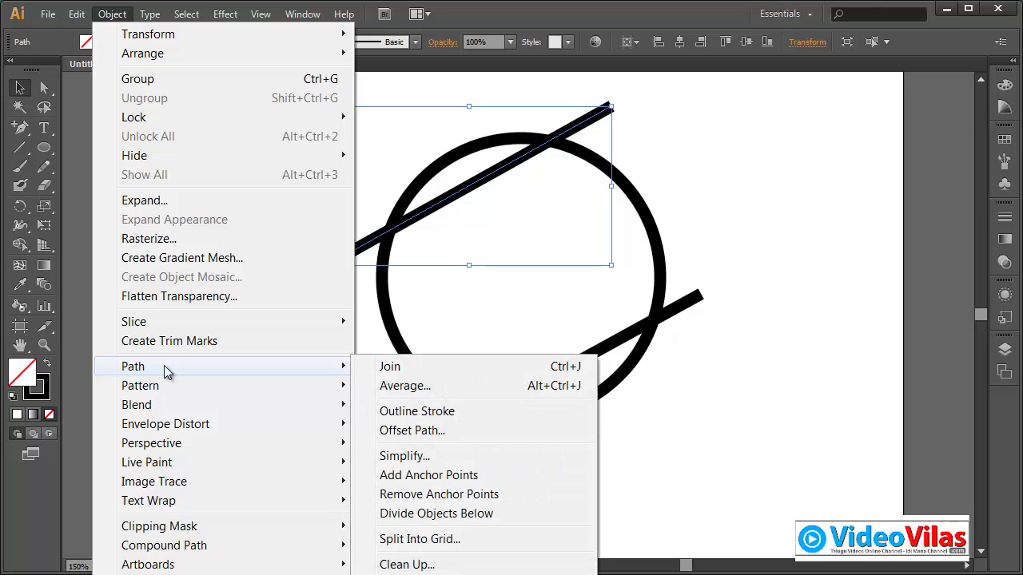
pyautogui.click(400, 514)
pyautogui.click(804, 288)
# - Use Divide Objects Below with the lower diagonal line to cut the circle, and deselect the result
pyautogui.moveTo(699, 261); pyautogui.dragTo(732, 331)
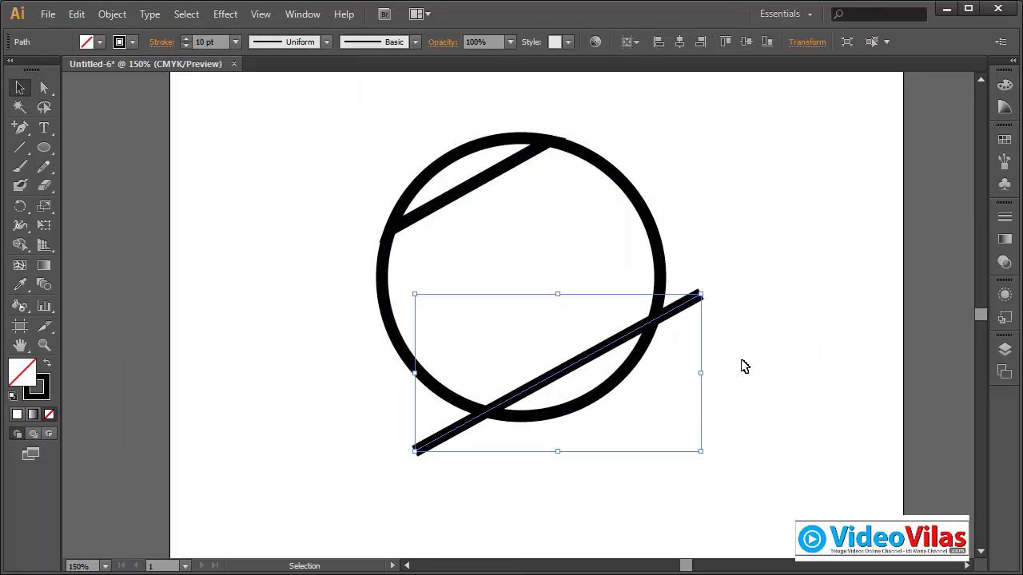
pyautogui.click(111, 13)
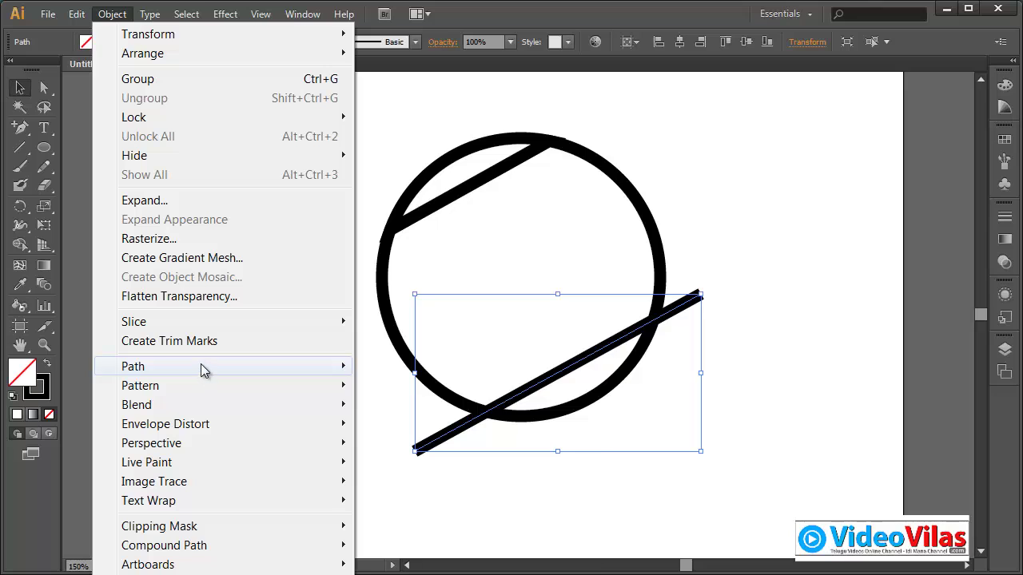
pyautogui.click(451, 517)
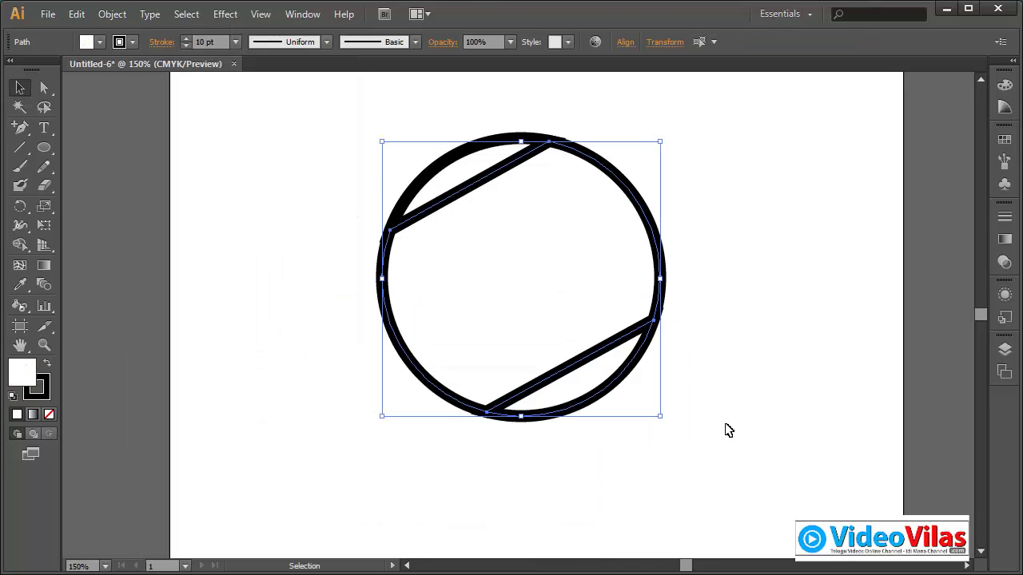
pyautogui.click(648, 402)
# - Move the lower circle segment down to the right and the upper segment up to the left, away from the central piece
pyautogui.moveTo(612, 373); pyautogui.dragTo(682, 416)
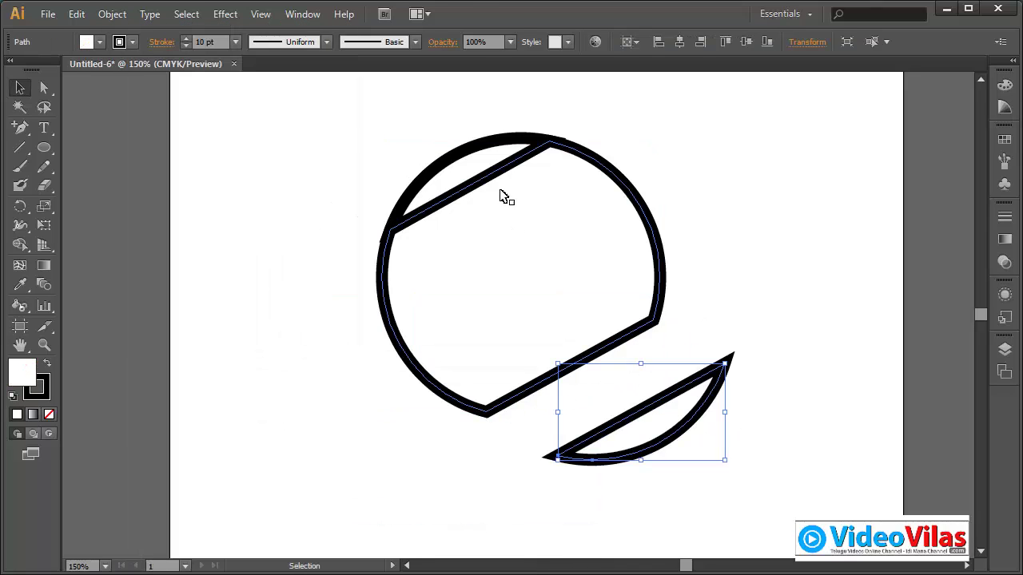
pyautogui.moveTo(503, 196); pyautogui.dragTo(411, 164)
pyautogui.click(666, 136)
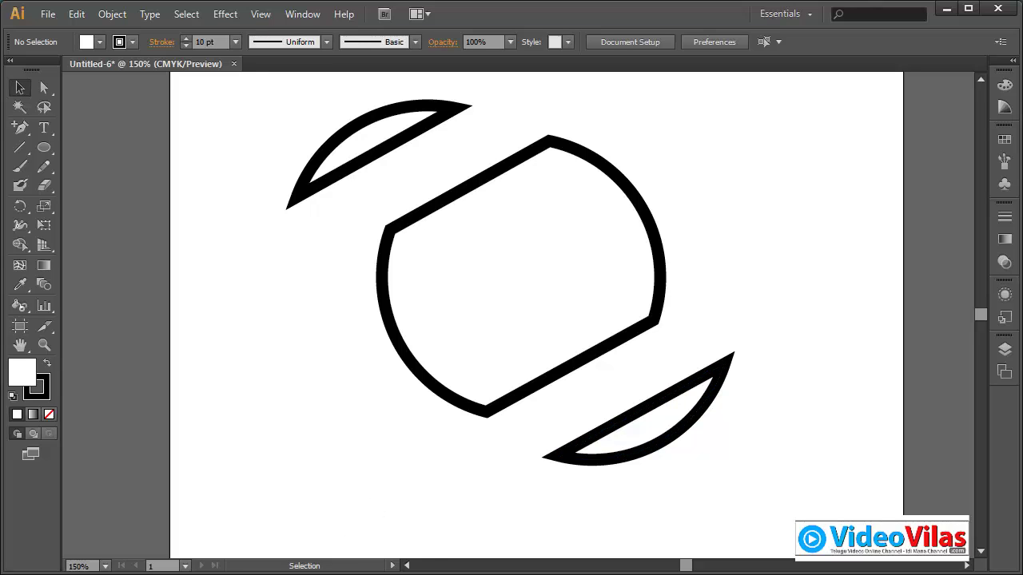
# - Draw an S-shaped open path across the central piece with the Pen tool, from lower left to upper right
pyautogui.moveTo(21, 130); pyautogui.dragTo(80, 126)
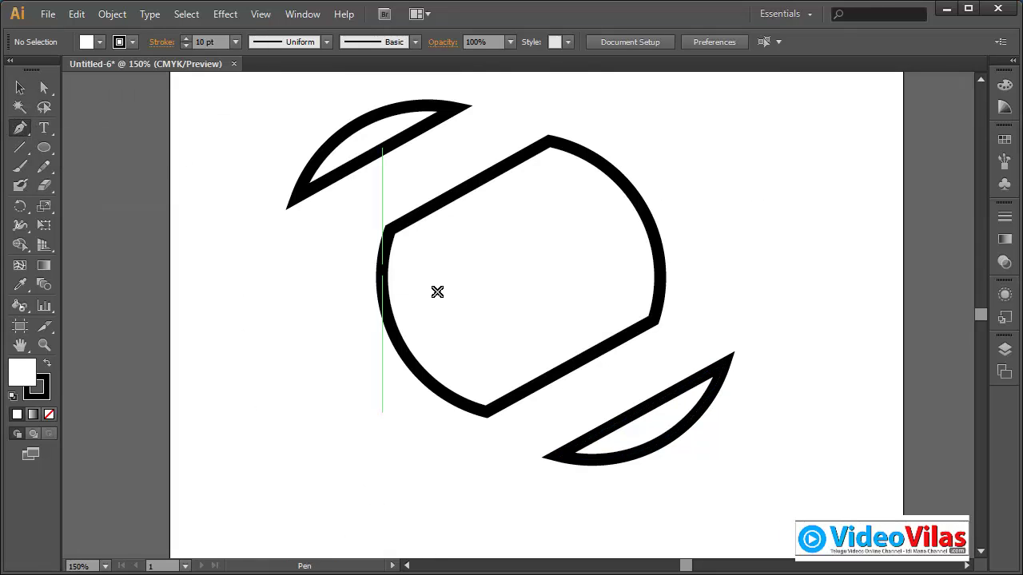
pyautogui.press('capslock')
pyautogui.click(363, 414)
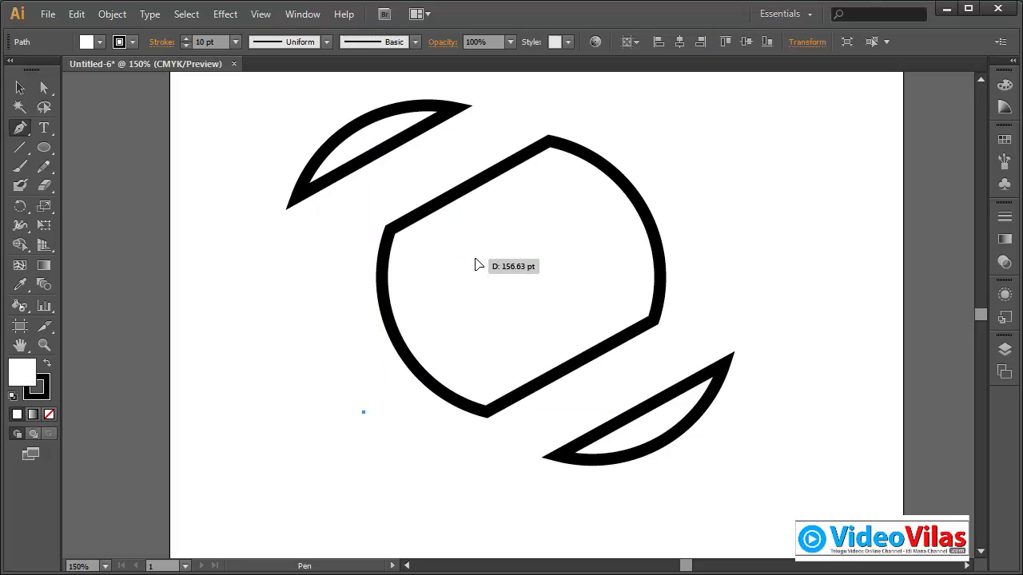
pyautogui.moveTo(478, 259); pyautogui.dragTo(575, 279)
pyautogui.click(694, 135)
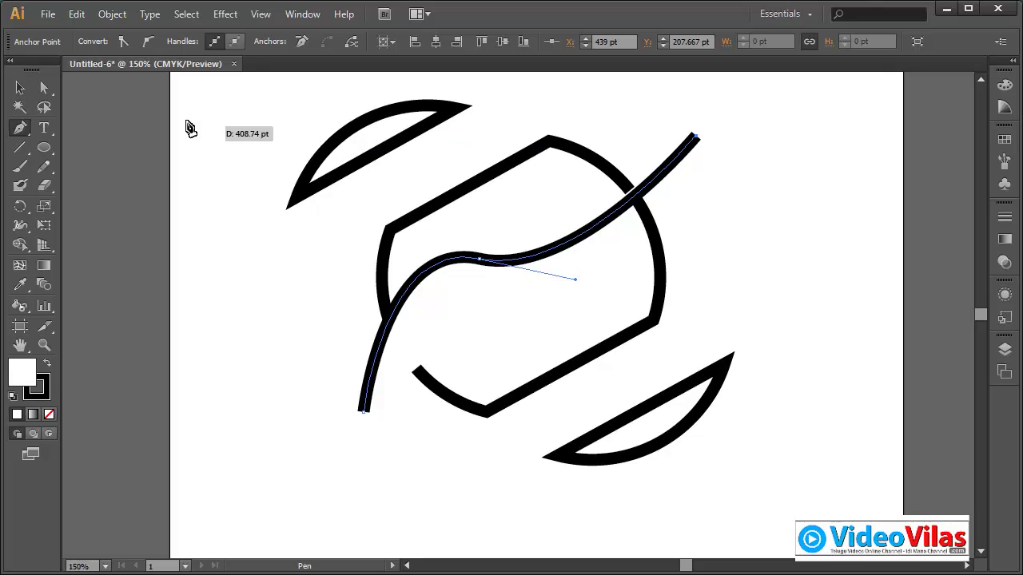
# - Select the curved path, split the central piece along it with Divide Objects Below, and deselect everything
pyautogui.click(20, 88)
pyautogui.click(392, 326)
pyautogui.moveTo(684, 94); pyautogui.dragTo(733, 173)
pyautogui.click(114, 22)
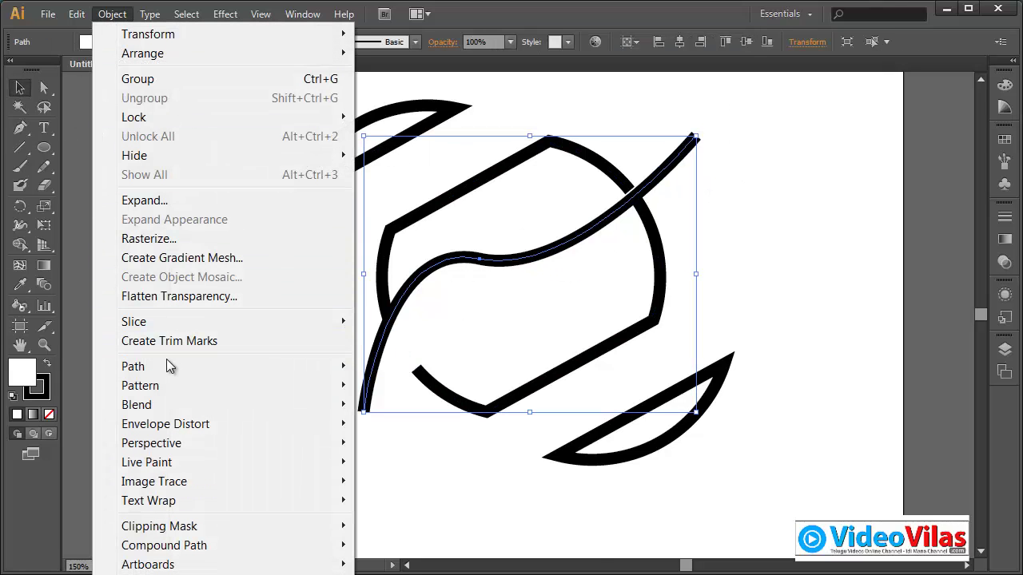
pyautogui.moveTo(166, 364)
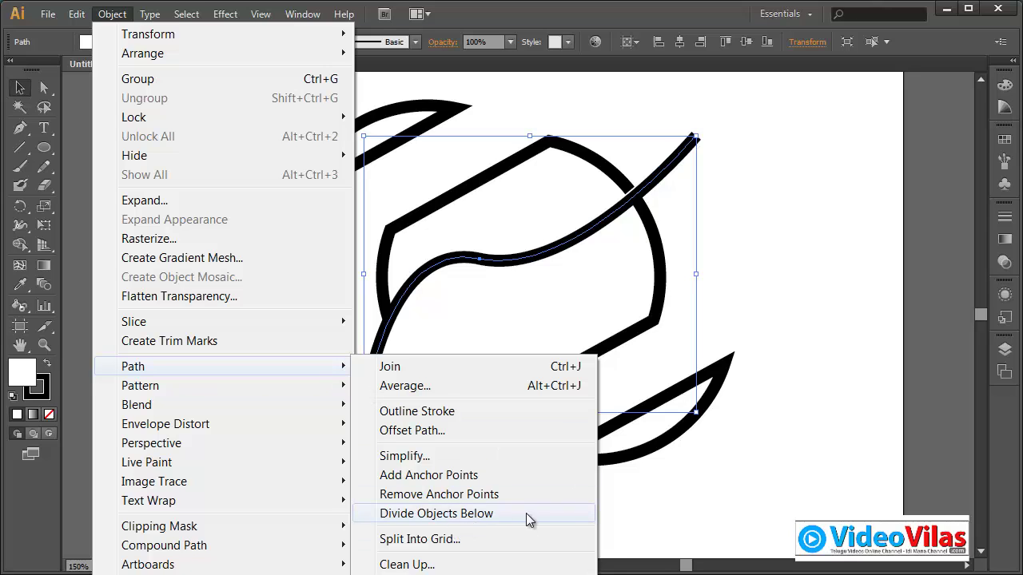
pyautogui.click(459, 516)
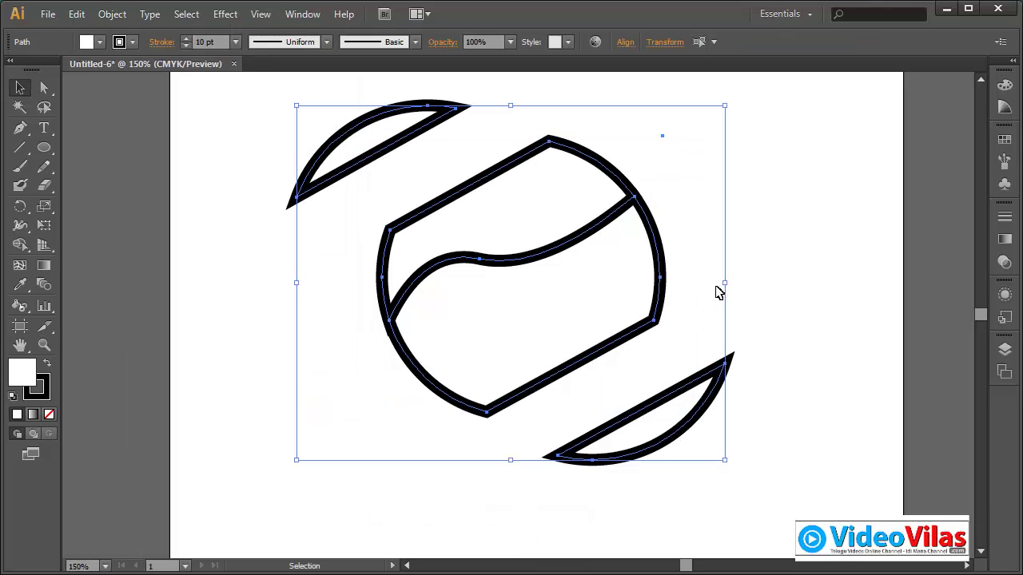
pyautogui.click(727, 265)
# - Separate the two halves of the central piece by moving the lower half slightly down and the upper half slightly left
pyautogui.moveTo(644, 271); pyautogui.dragTo(647, 287)
pyautogui.click(757, 267)
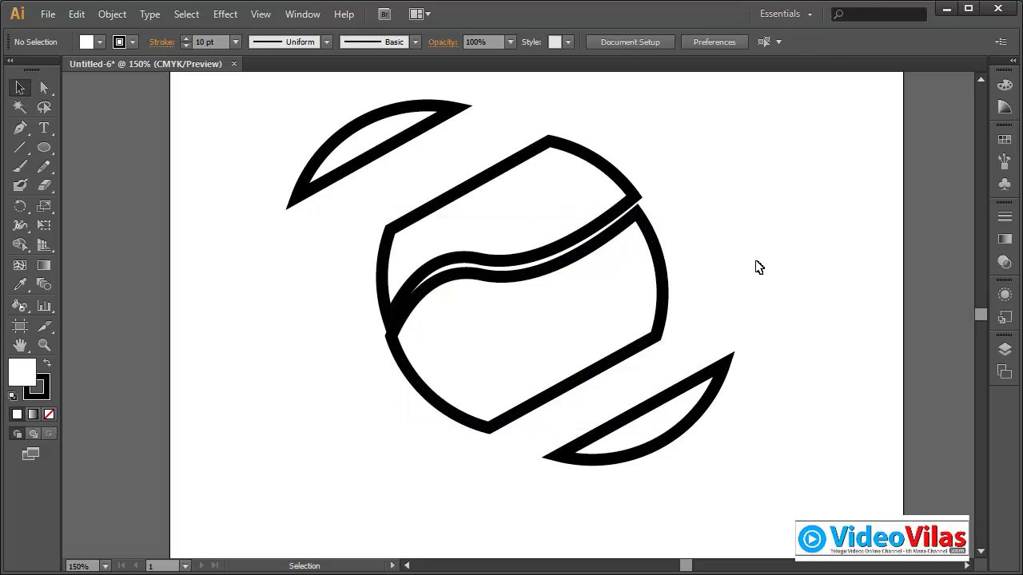
pyautogui.moveTo(550, 201); pyautogui.dragTo(534, 200)
pyautogui.click(732, 148)
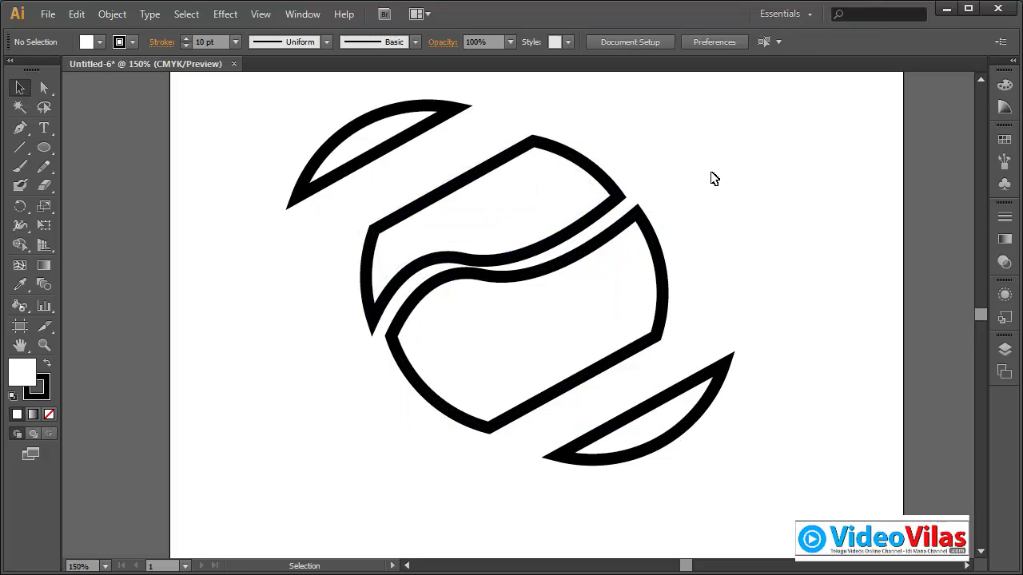
pyautogui.moveTo(280, 109); pyautogui.dragTo(684, 495)
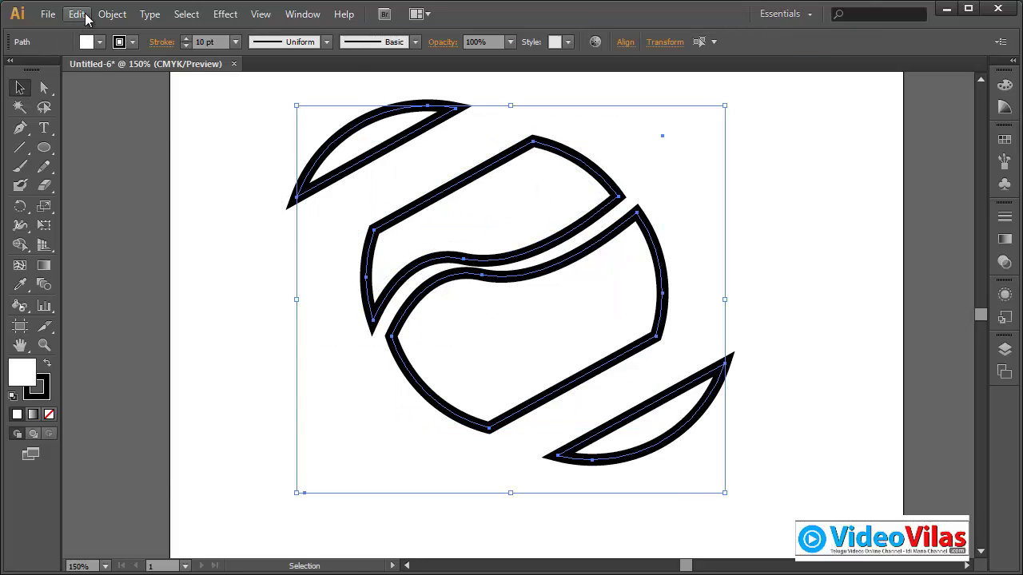
pyautogui.click(112, 14)
pyautogui.moveTo(162, 364)
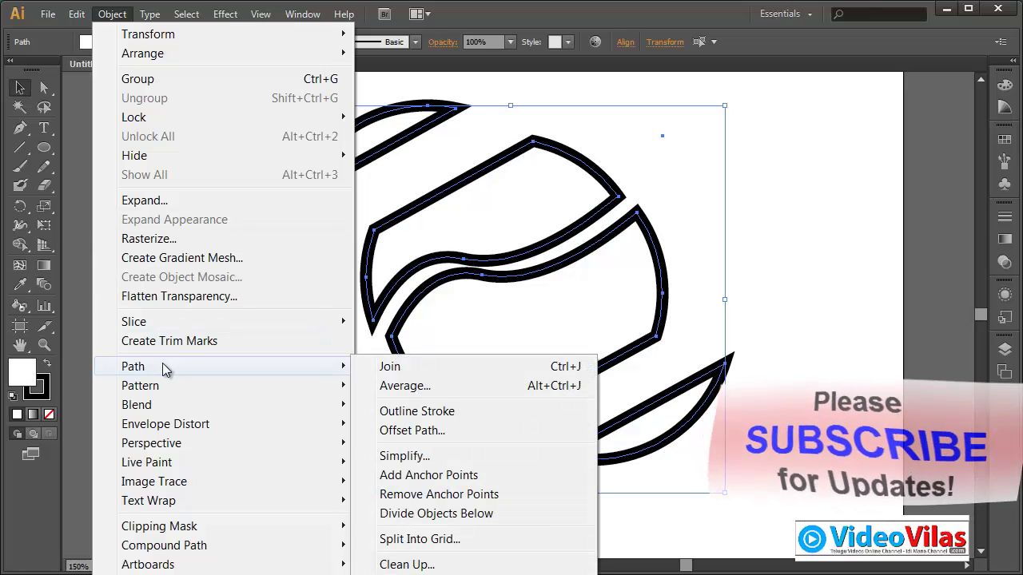
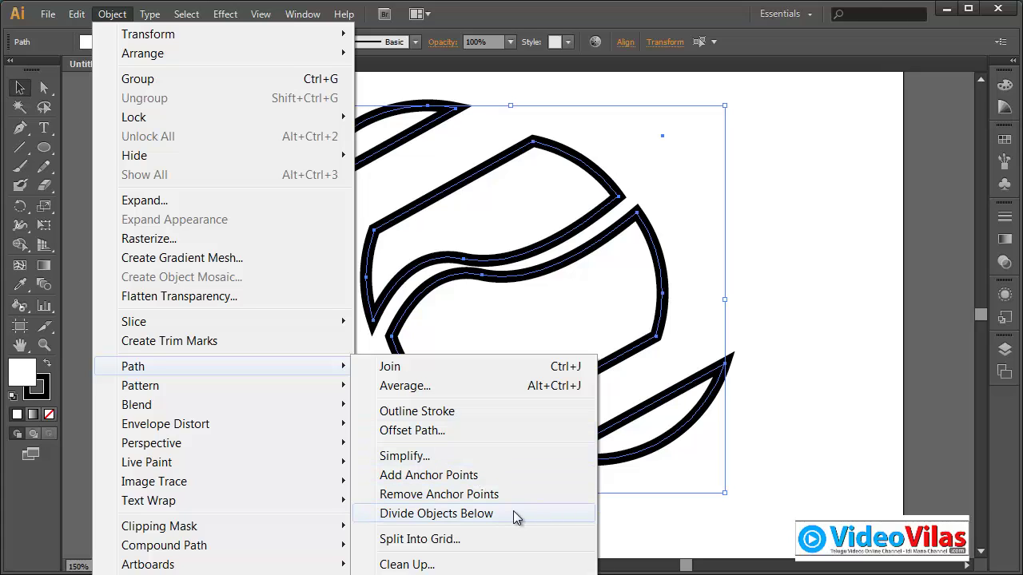
pyautogui.click(811, 238)
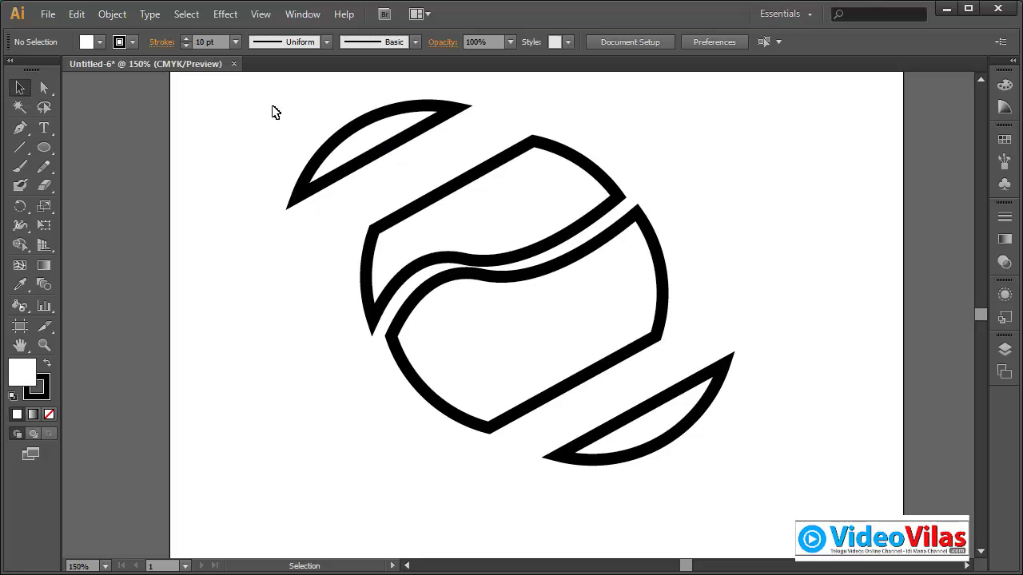
# - Delete all the divided circle pieces and draw a large square near the middle of the artboard with the Rectangle tool
pyautogui.moveTo(272, 112); pyautogui.dragTo(719, 427)
pyautogui.press('Delete')
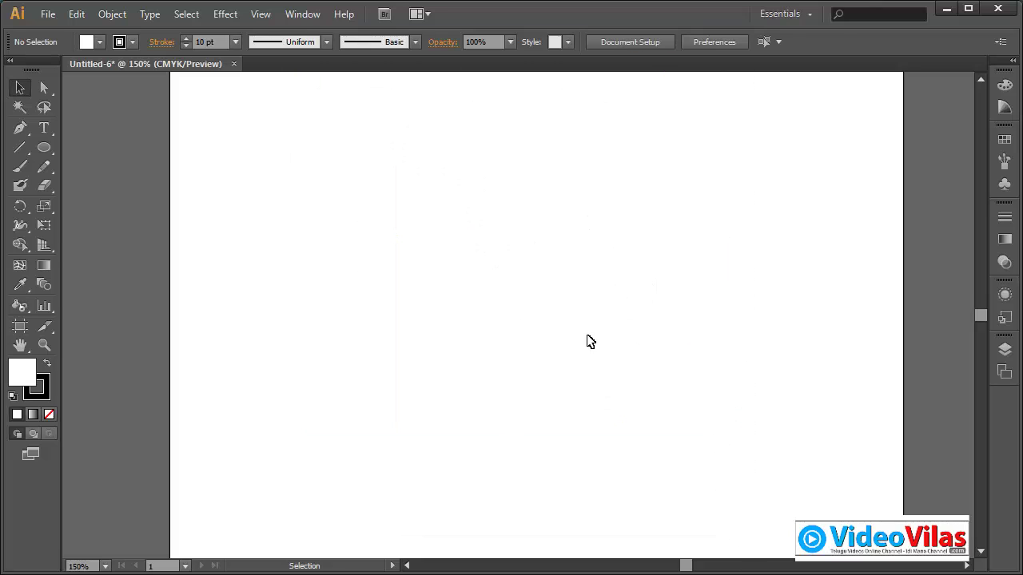
pyautogui.moveTo(44, 148); pyautogui.dragTo(83, 151)
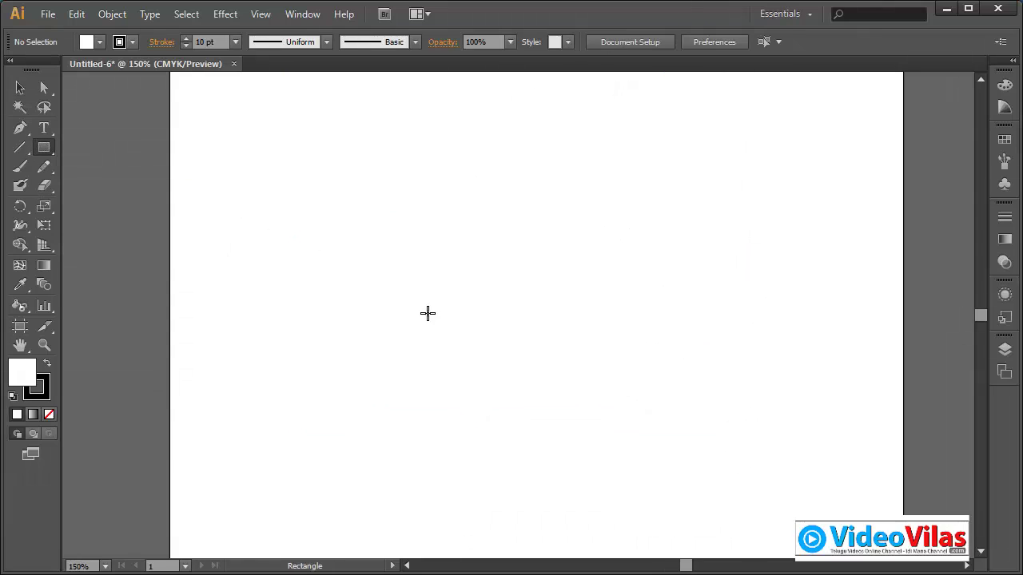
pyautogui.moveTo(498, 293); pyautogui.dragTo(621, 474)
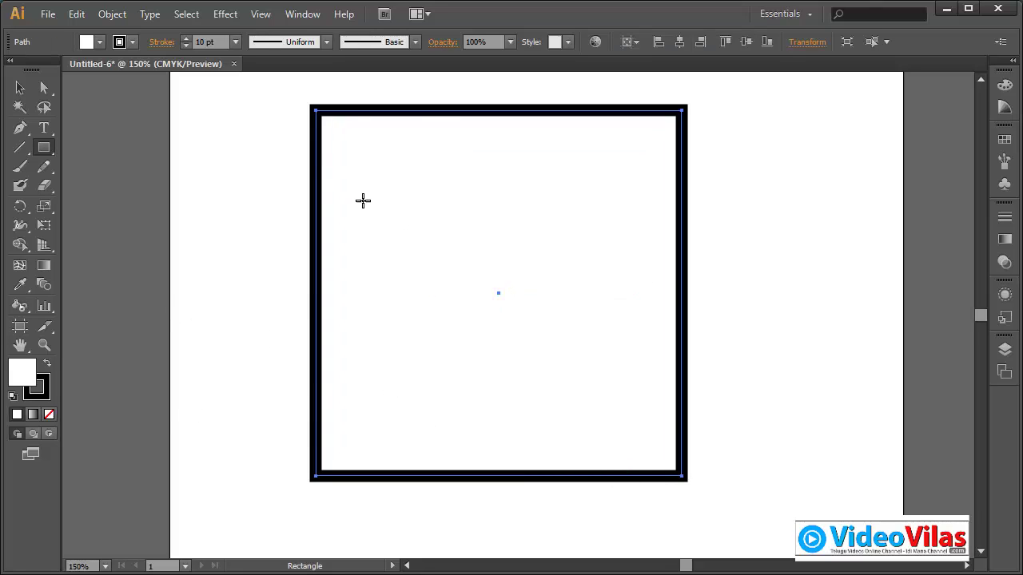
# - Split the square into a grid of 7 rows and 7 columns with a 0 pt gutter, previewing it before applying
pyautogui.click(112, 15)
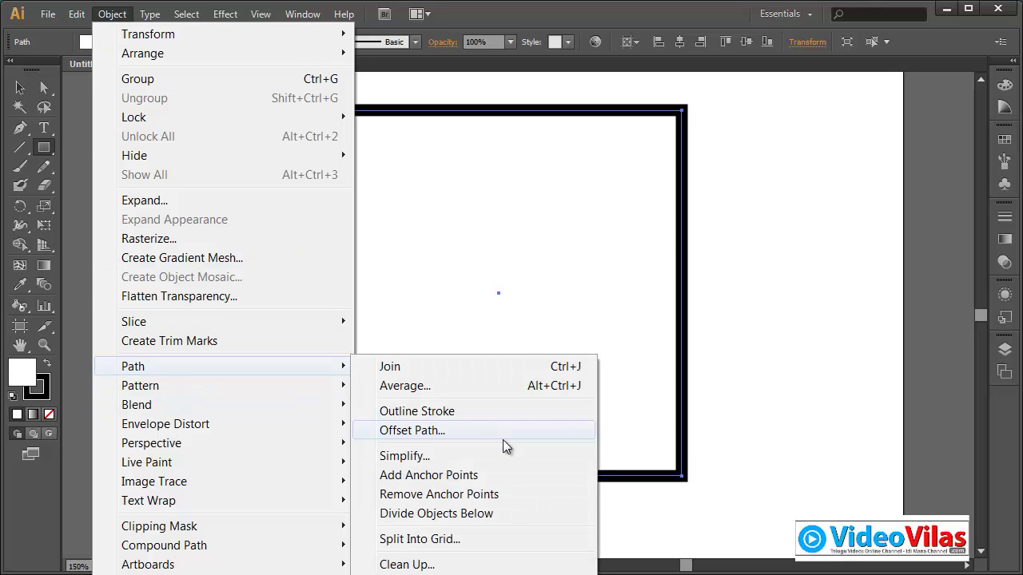
pyautogui.click(454, 541)
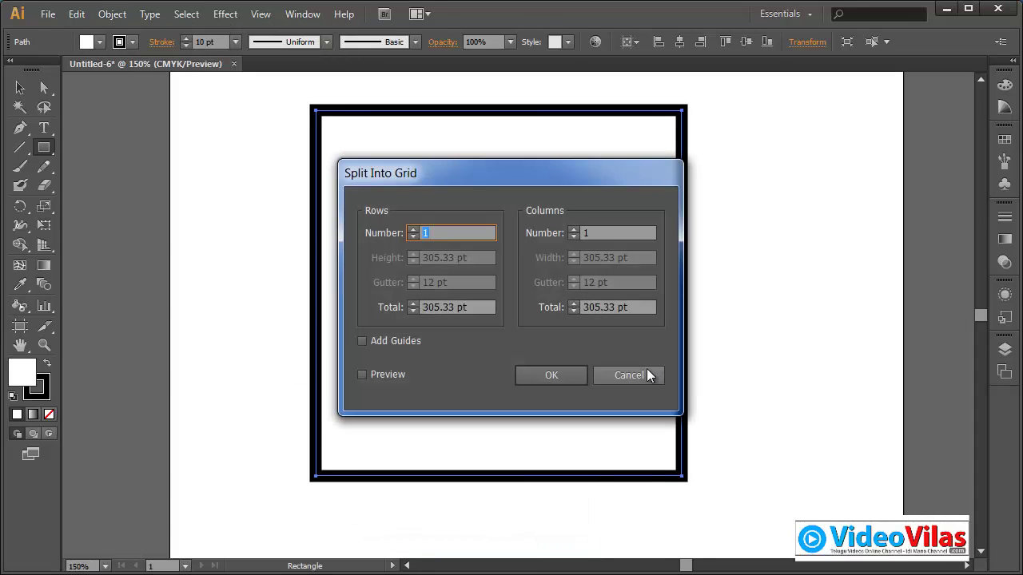
pyautogui.moveTo(574, 183); pyautogui.dragTo(803, 193)
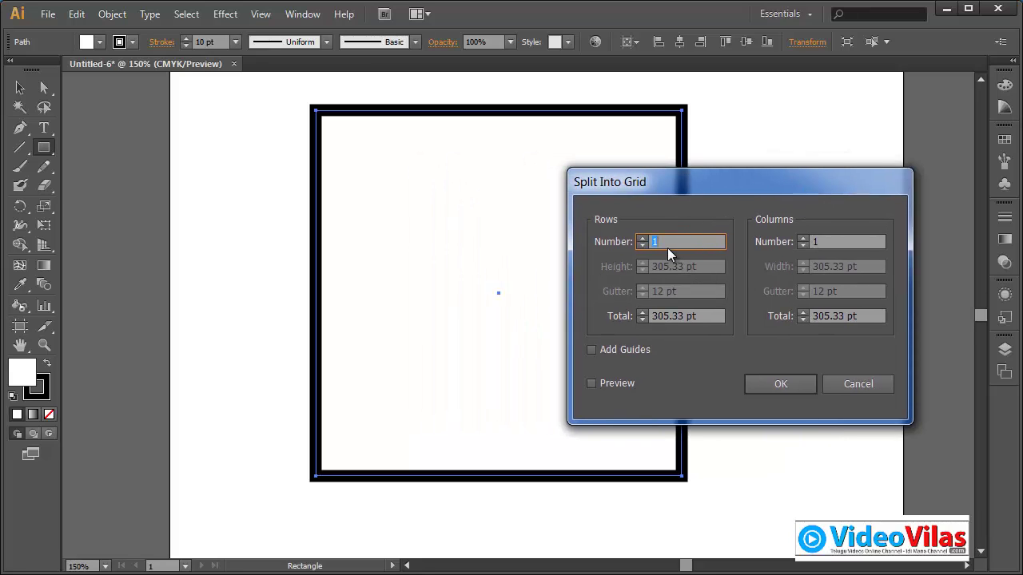
pyautogui.write('3')
pyautogui.click(837, 243)
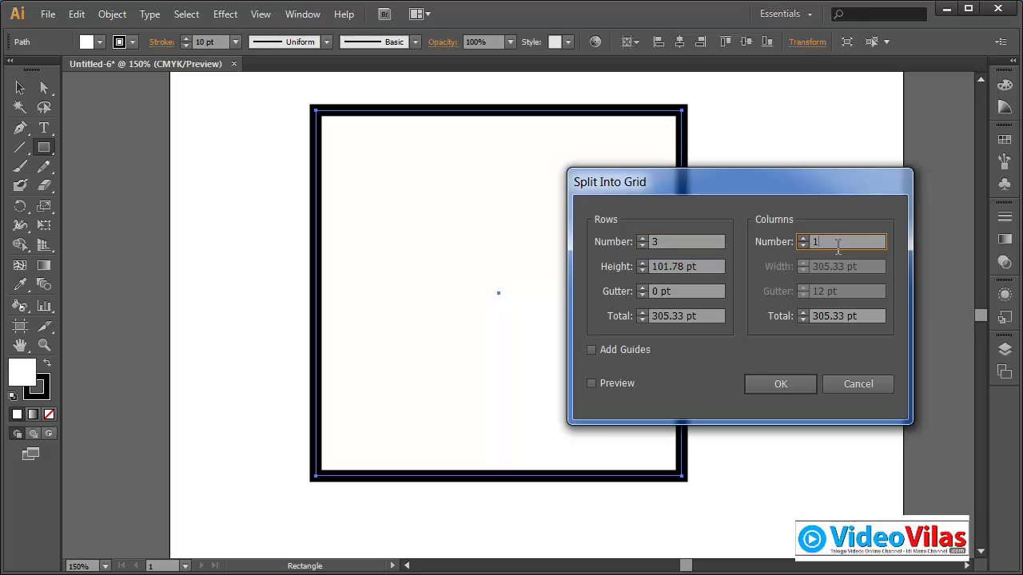
pyautogui.click(708, 243)
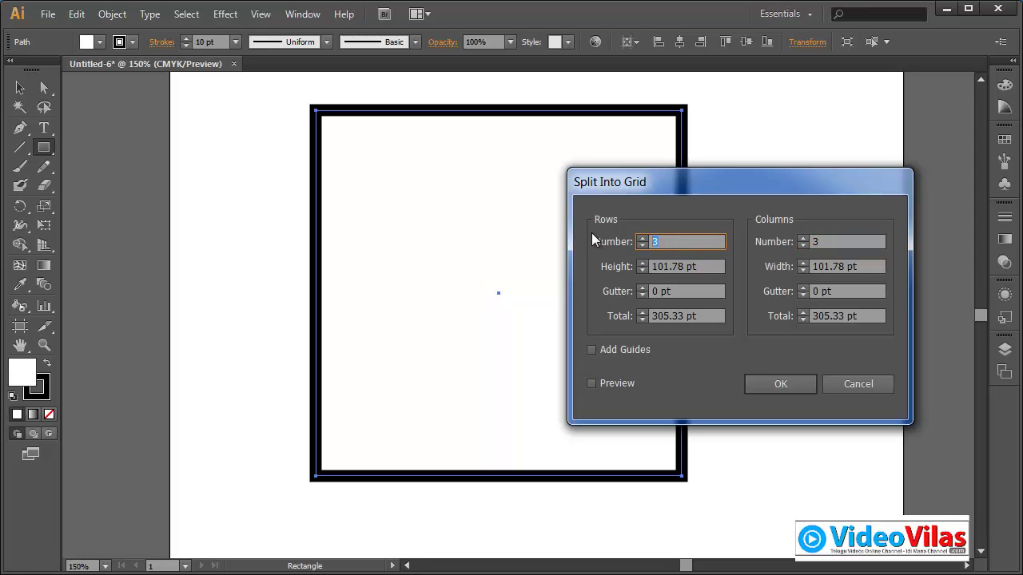
pyautogui.write('7')
pyautogui.click(827, 243)
pyautogui.write('7')
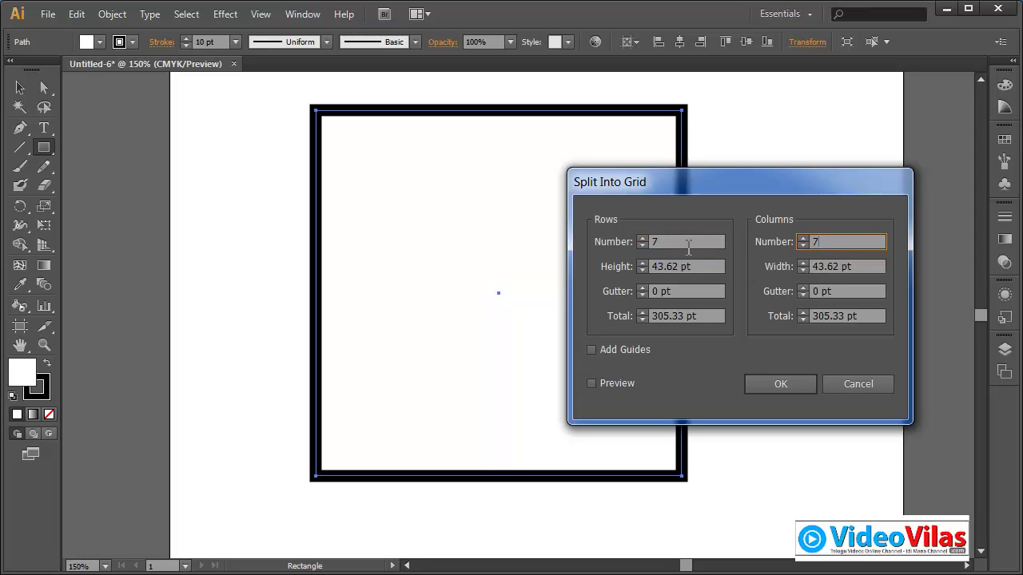
pyautogui.click(687, 242)
pyautogui.click(607, 385)
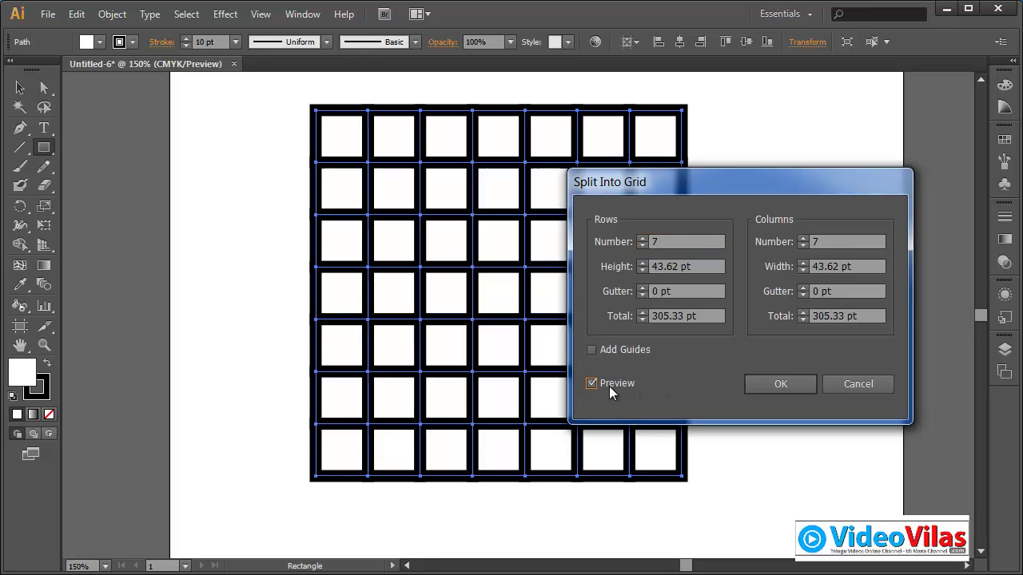
pyautogui.click(770, 383)
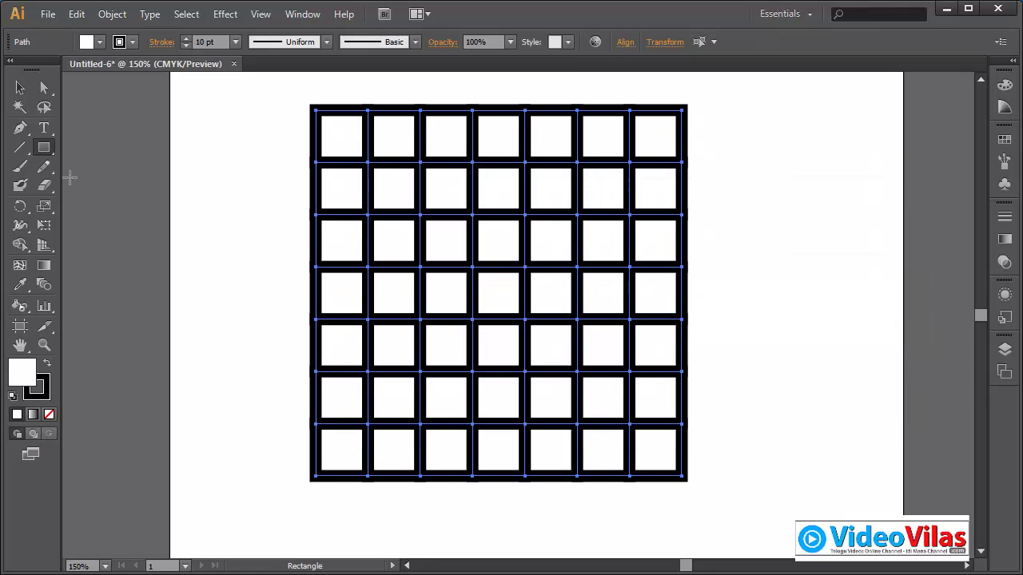
# - Deselect the grid and move its four corner squares diagonally outward with the Selection tool
pyautogui.click(20, 88)
pyautogui.click(203, 144)
pyautogui.moveTo(342, 137); pyautogui.dragTo(310, 117)
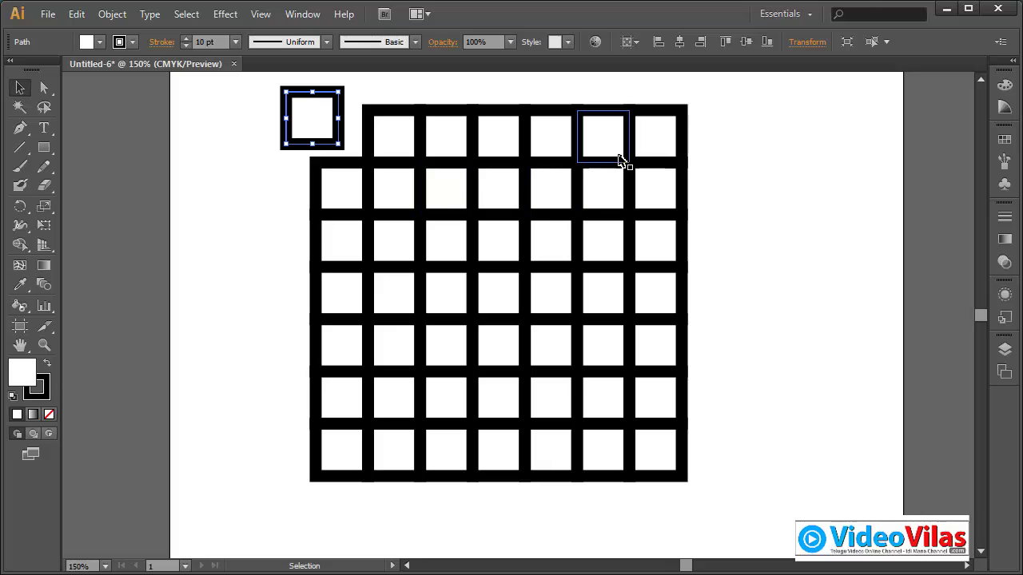
pyautogui.moveTo(671, 134); pyautogui.dragTo(703, 116)
pyautogui.moveTo(658, 457); pyautogui.dragTo(678, 497)
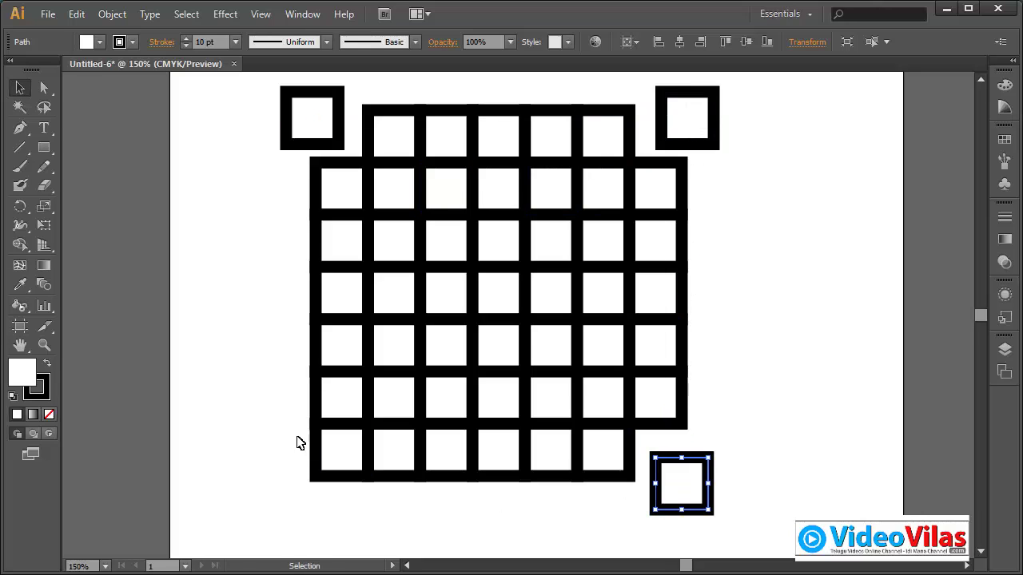
pyautogui.moveTo(343, 456); pyautogui.dragTo(300, 495)
# - Shift four squares of the grid's bottom row slightly down and four squares of its left column outward
pyautogui.moveTo(382, 453); pyautogui.dragTo(373, 477)
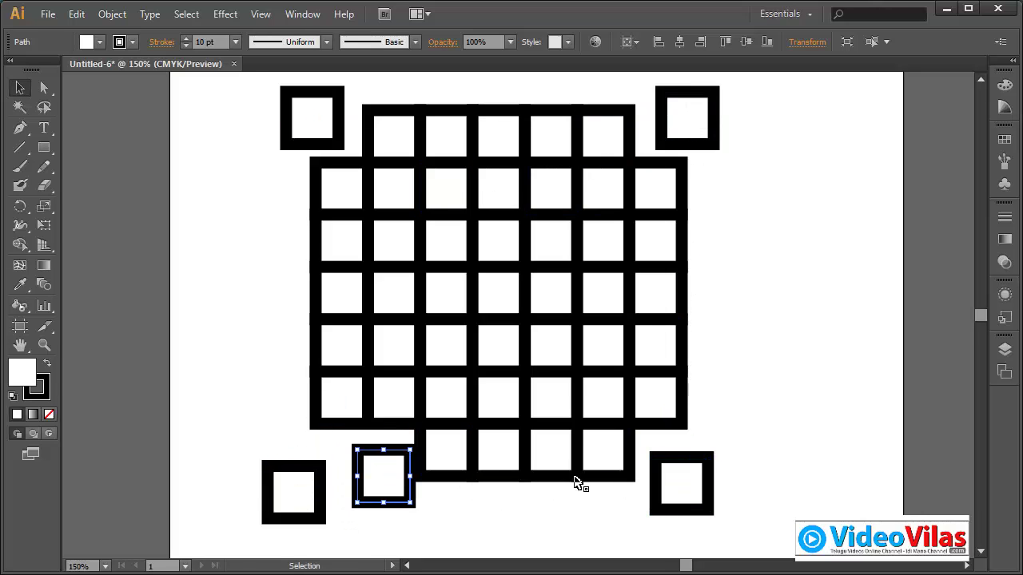
pyautogui.moveTo(594, 468); pyautogui.dragTo(599, 472)
pyautogui.moveTo(550, 464); pyautogui.dragTo(547, 479)
pyautogui.moveTo(483, 470); pyautogui.dragTo(481, 485)
pyautogui.moveTo(327, 408); pyautogui.dragTo(305, 411)
pyautogui.moveTo(338, 347); pyautogui.dragTo(297, 347)
pyautogui.moveTo(344, 294); pyautogui.dragTo(294, 292)
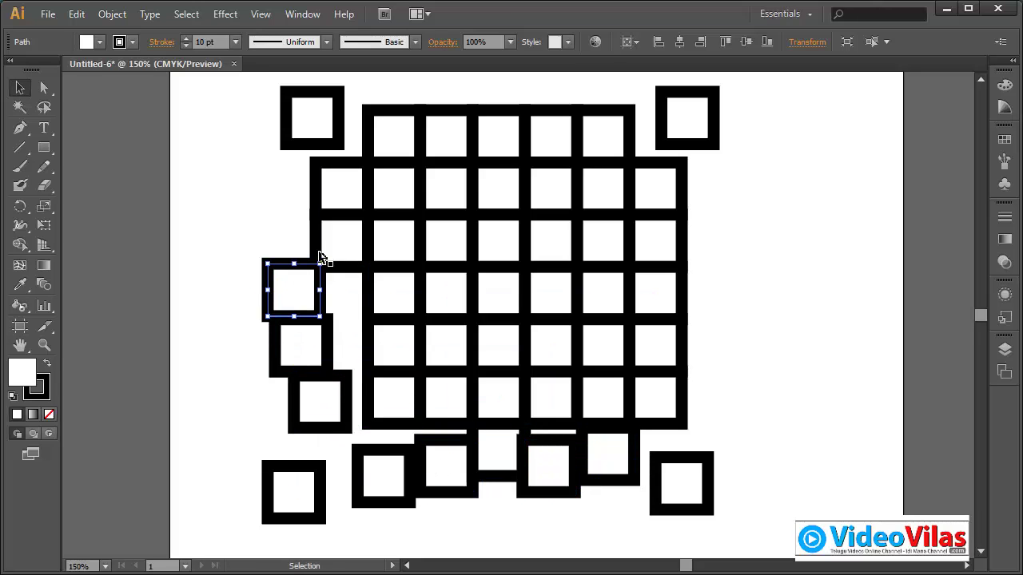
pyautogui.moveTo(325, 242); pyautogui.dragTo(262, 227)
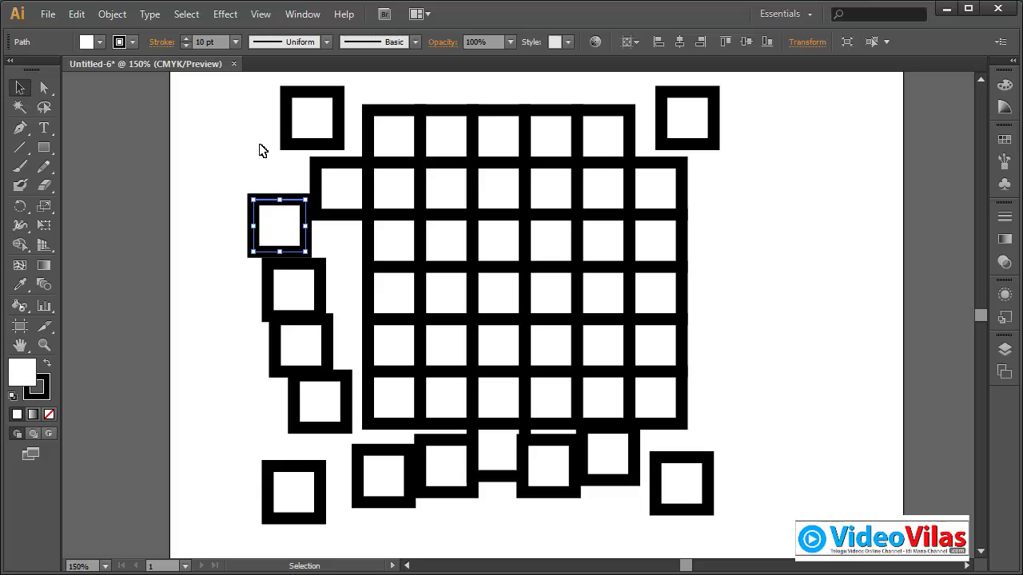
# - Select all the squares and set up a previewed Transform Each with a move of 75 pt horizontally and 27 pt vertically
pyautogui.moveTo(212, 104); pyautogui.dragTo(787, 516)
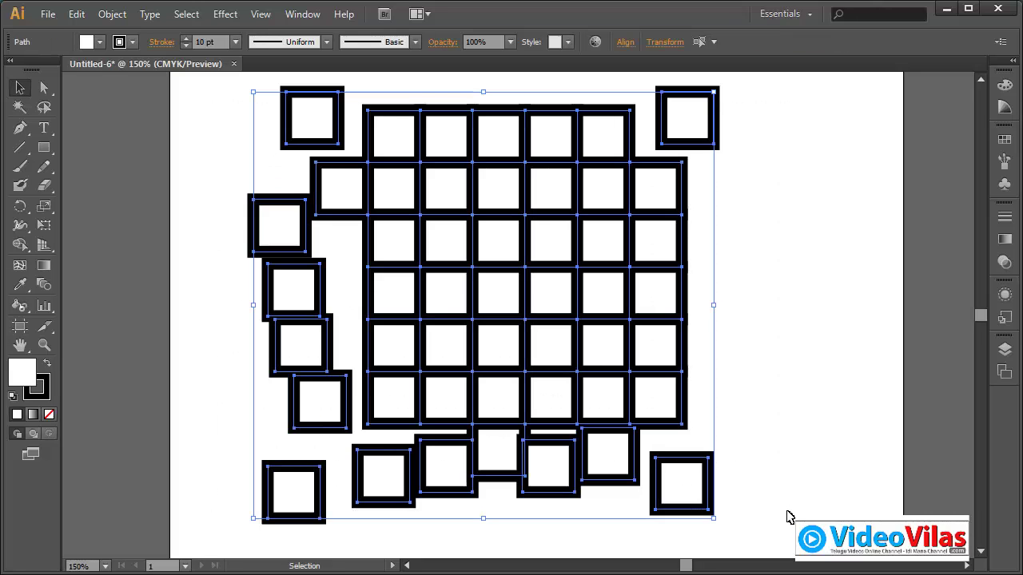
pyautogui.click(125, 16)
pyautogui.moveTo(136, 34)
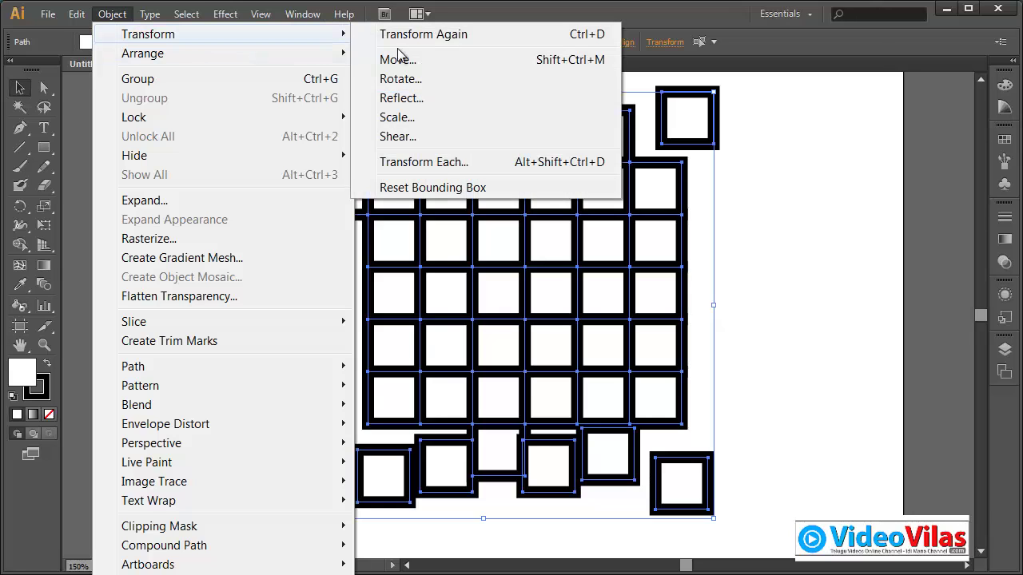
pyautogui.click(424, 162)
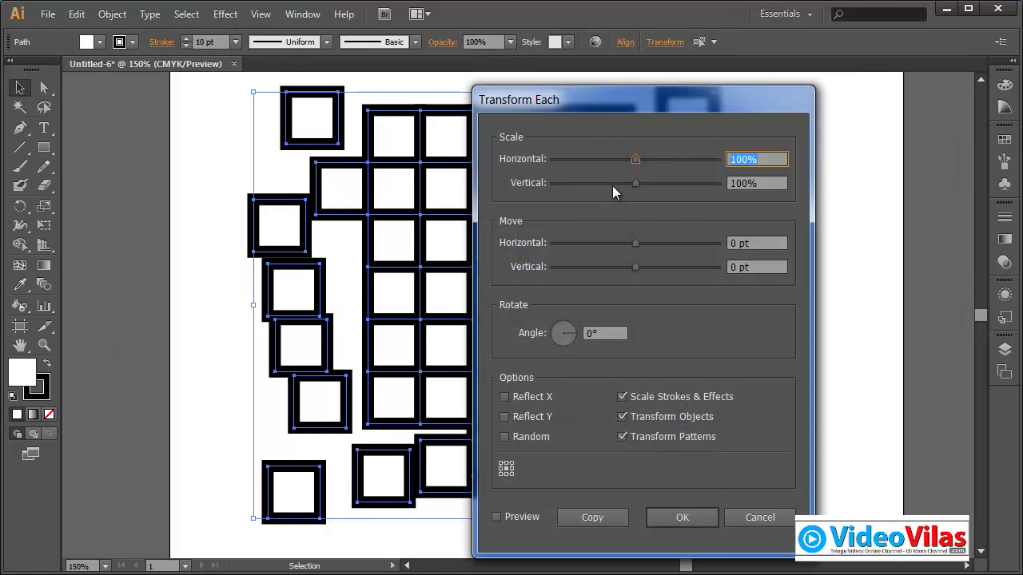
pyautogui.click(497, 517)
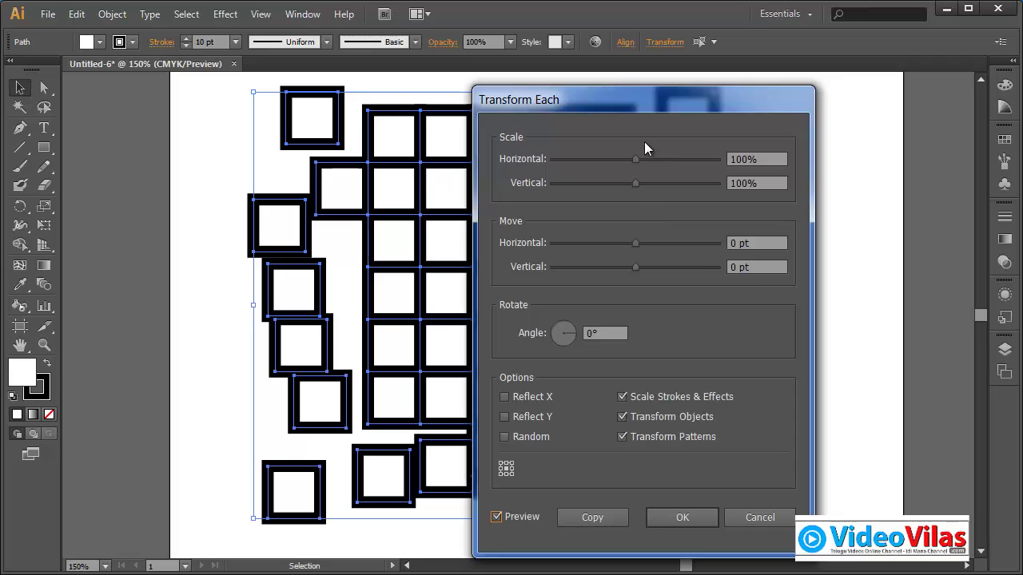
pyautogui.moveTo(673, 98); pyautogui.dragTo(856, 67)
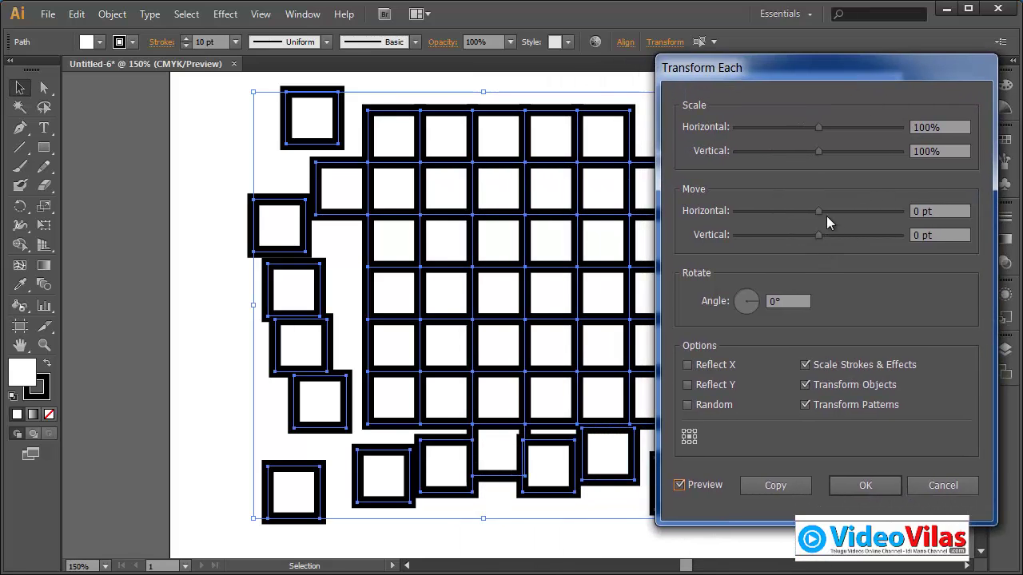
pyautogui.moveTo(820, 213); pyautogui.dragTo(879, 213)
pyautogui.moveTo(820, 235); pyautogui.dragTo(840, 234)
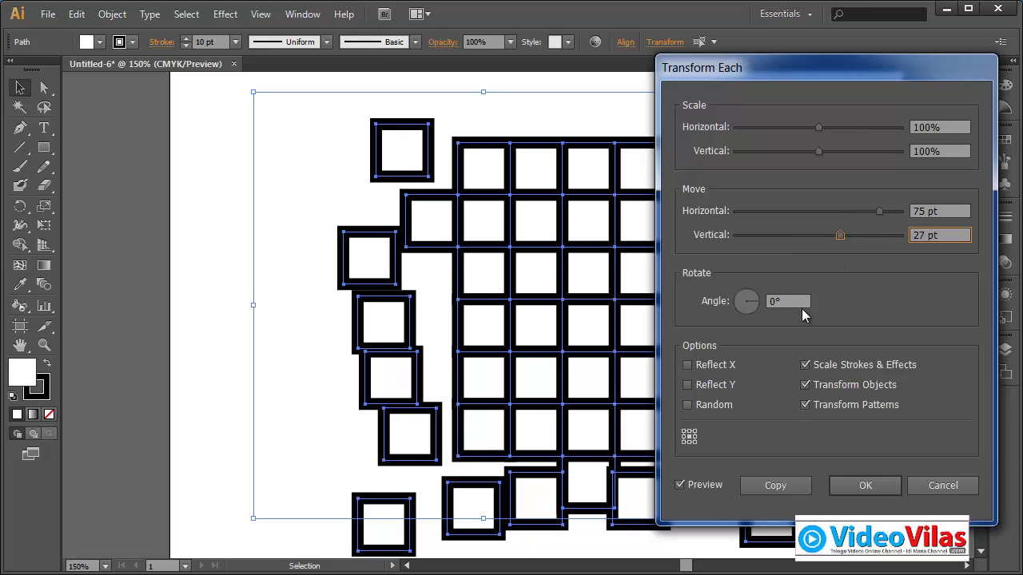
# - Apply Transform Each with Random on, scale 36% horizontal and 28% vertical, move -64 pt horizontal and 75 pt vertical, and deselect
pyautogui.click(719, 366)
pyautogui.click(723, 405)
pyautogui.click(719, 366)
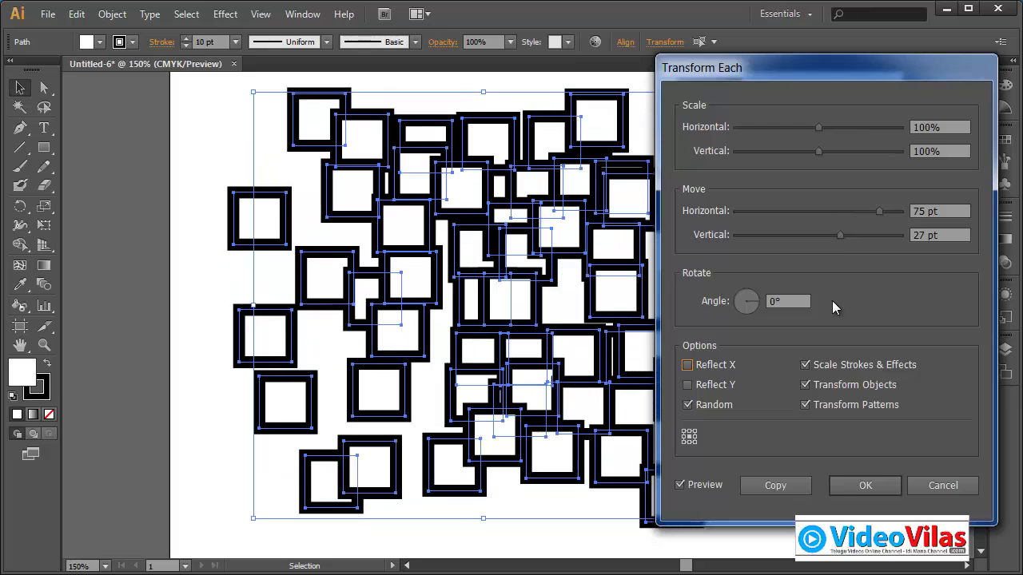
pyautogui.moveTo(876, 211); pyautogui.dragTo(766, 211)
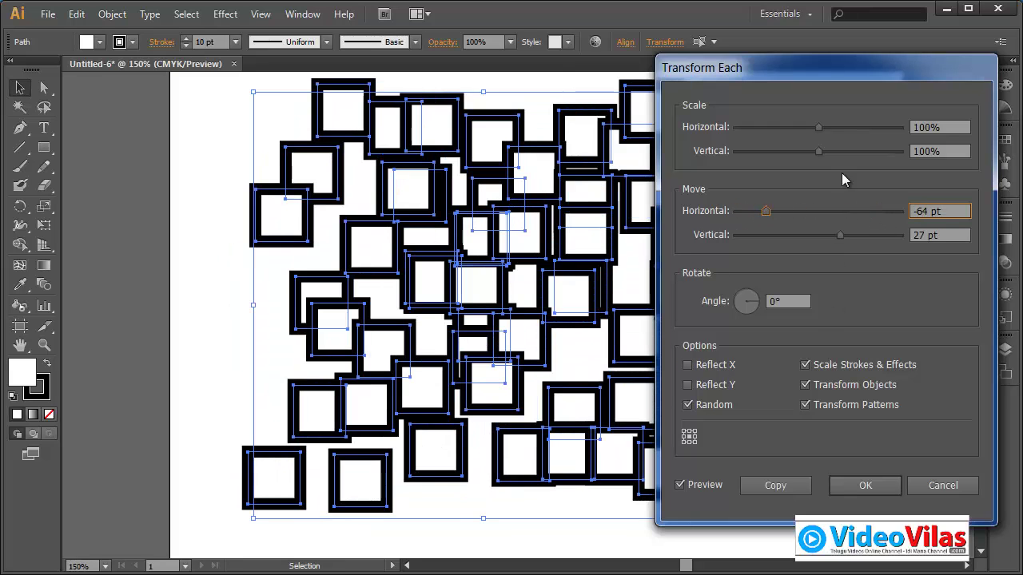
pyautogui.moveTo(824, 127); pyautogui.dragTo(767, 127)
pyautogui.moveTo(818, 151); pyautogui.dragTo(759, 151)
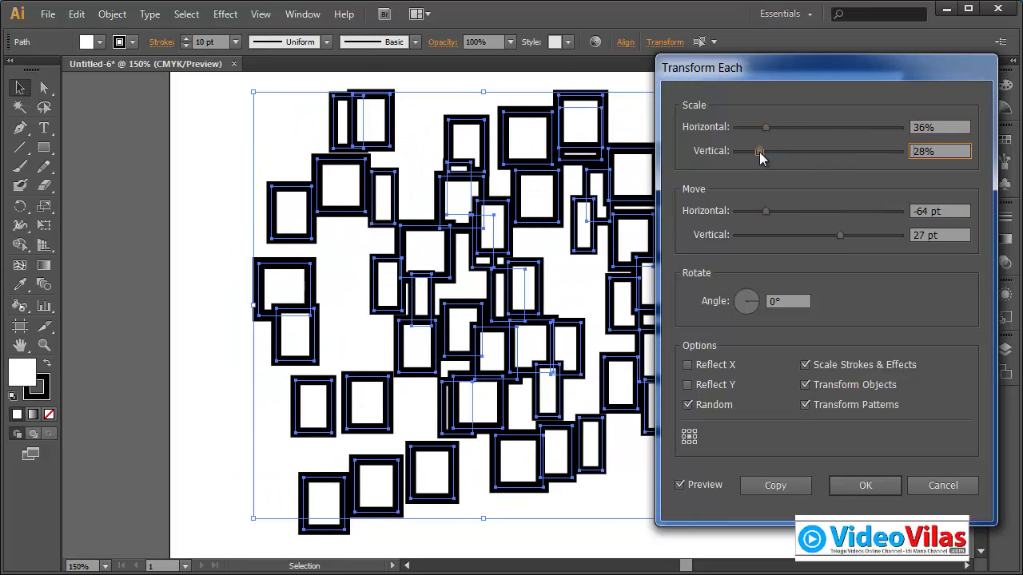
pyautogui.moveTo(842, 238); pyautogui.dragTo(879, 240)
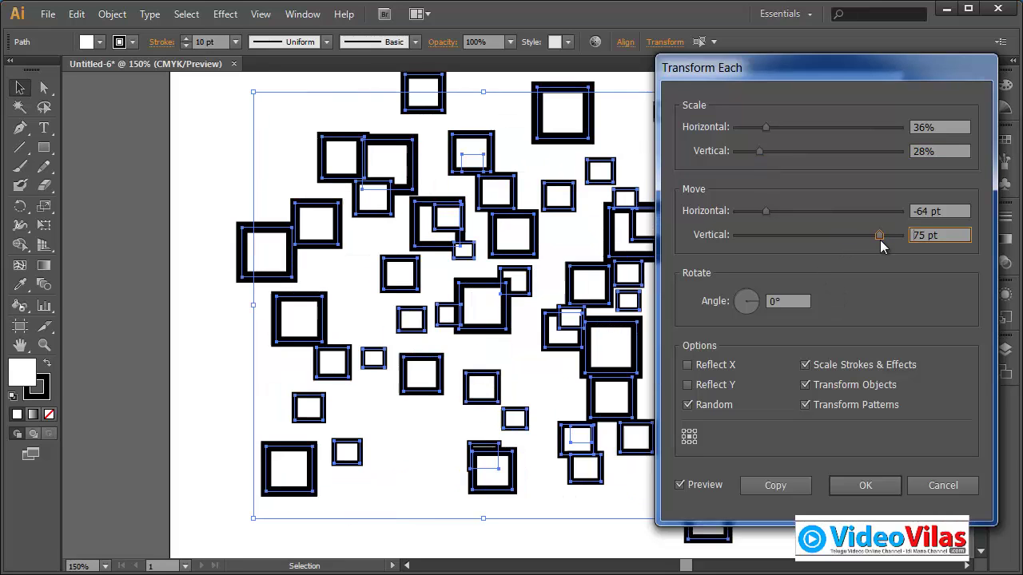
pyautogui.click(863, 485)
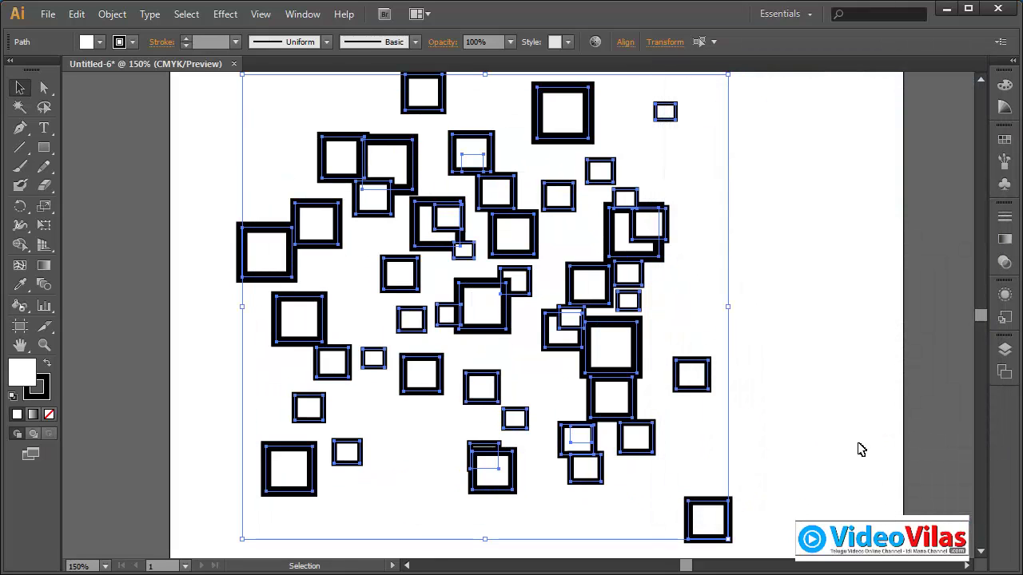
pyautogui.click(807, 360)
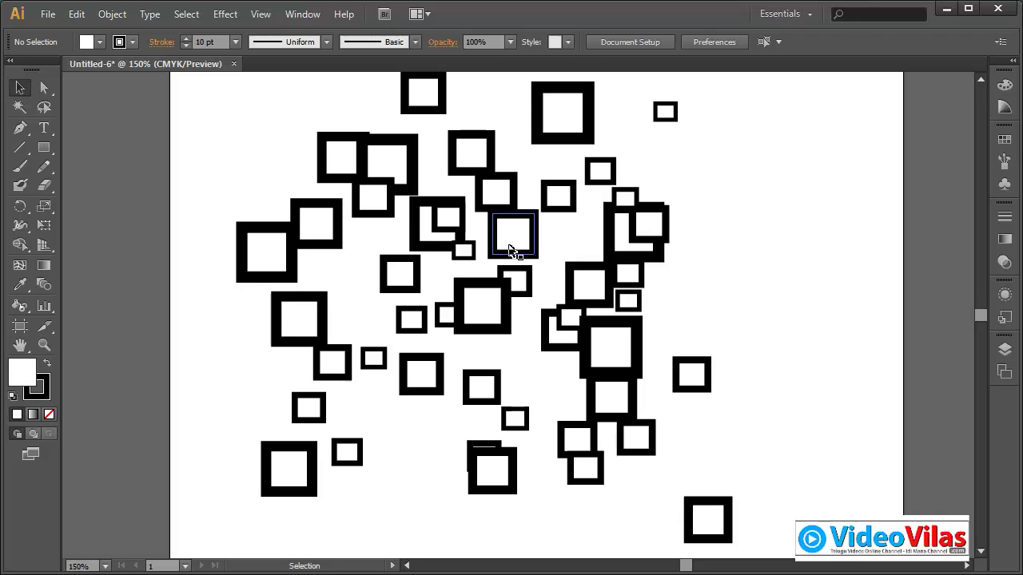
# - Select the scattered squares, duplicate them into overlapping copies down the left side of the page, and deselect
pyautogui.hotkey('ctrl', '-')
pyautogui.hotkey('ctrl', '-')
pyautogui.moveTo(340, 160); pyautogui.dragTo(733, 511)
pyautogui.moveTo(553, 294); pyautogui.dragTo(475, 470)
pyautogui.click(672, 313)
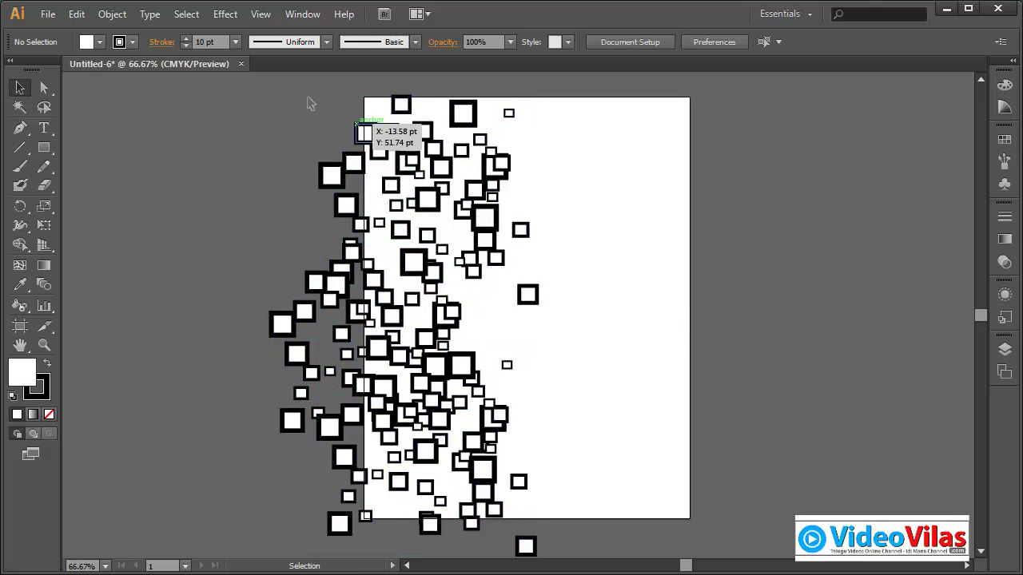
# - Select all the scattered squares, fill them with a green swatch, and deselect them
pyautogui.moveTo(242, 74); pyautogui.dragTo(584, 555)
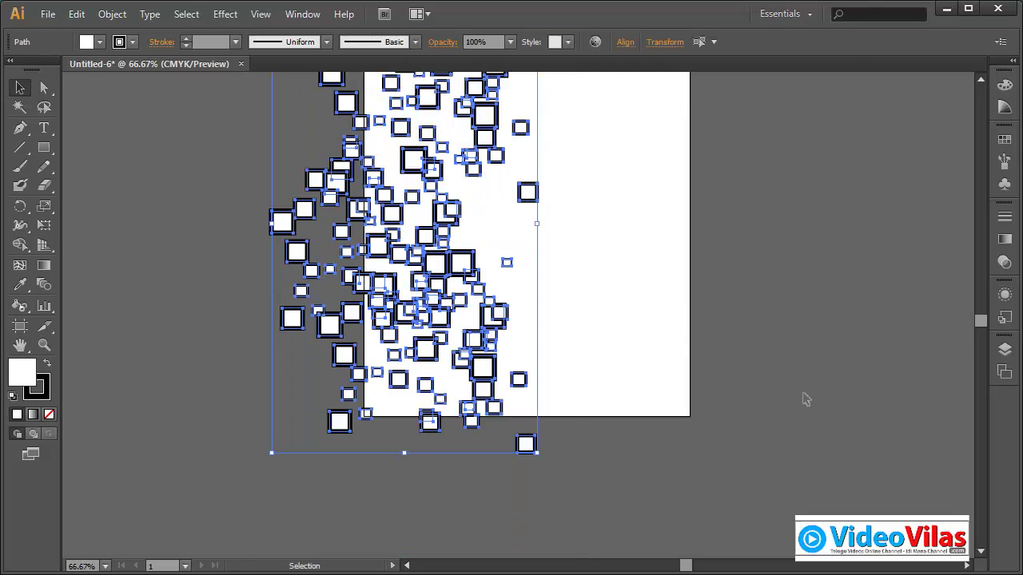
pyautogui.click(1005, 142)
pyautogui.click(851, 156)
pyautogui.click(656, 234)
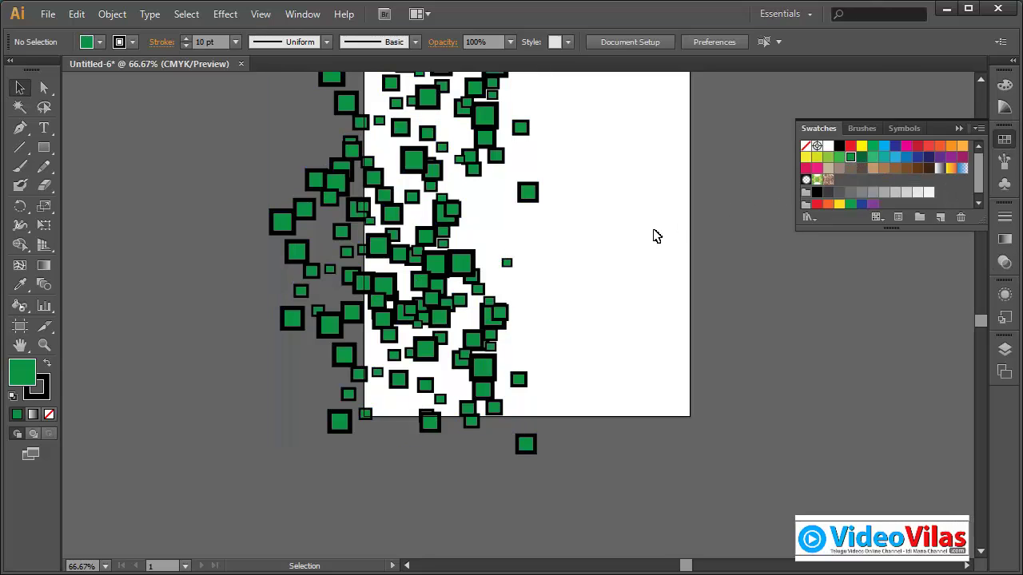
# - Select all the green squares, remove their black stroke, and deselect them
pyautogui.scroll(-1, 683, 180)
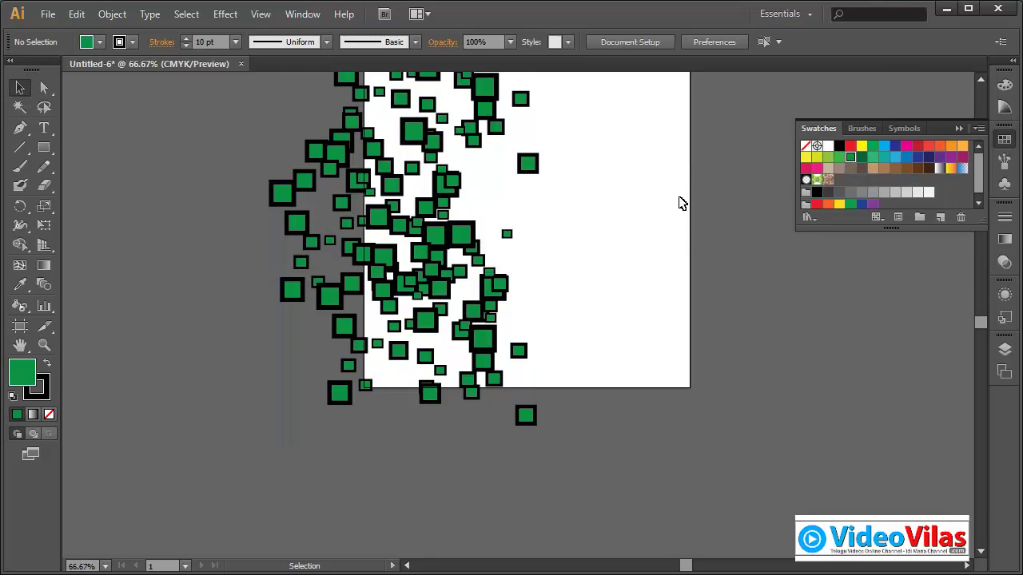
pyautogui.press('space')
pyautogui.moveTo(676, 175); pyautogui.dragTo(633, 285)
pyautogui.hotkey('ctrl', 'a')
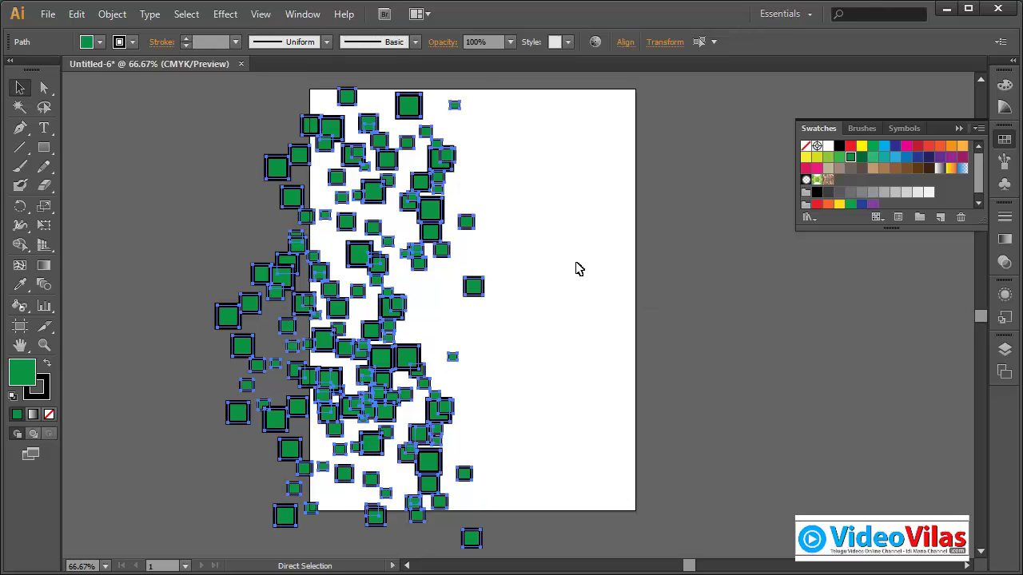
pyautogui.click(133, 41)
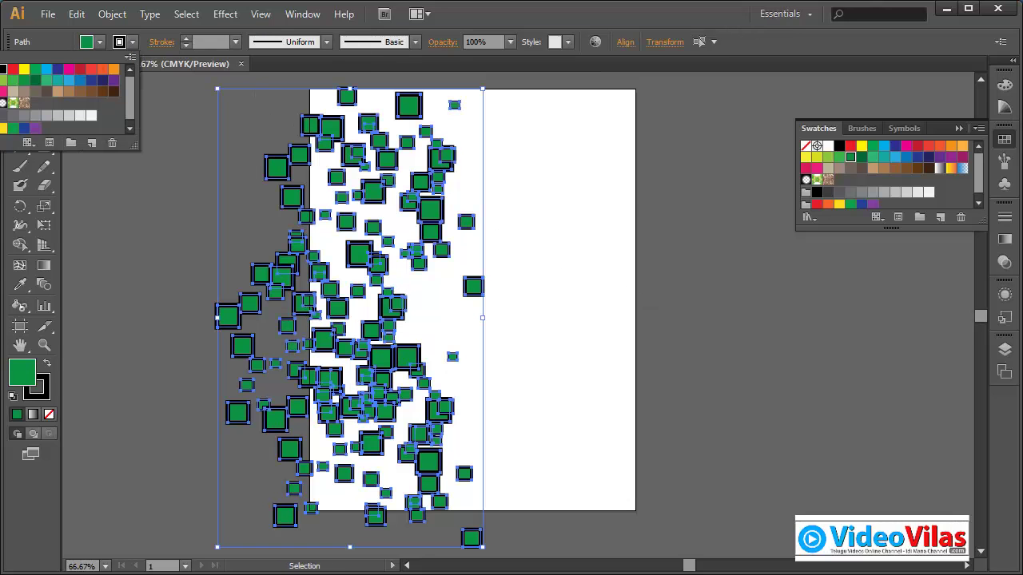
pyautogui.click(6, 101)
pyautogui.click(626, 252)
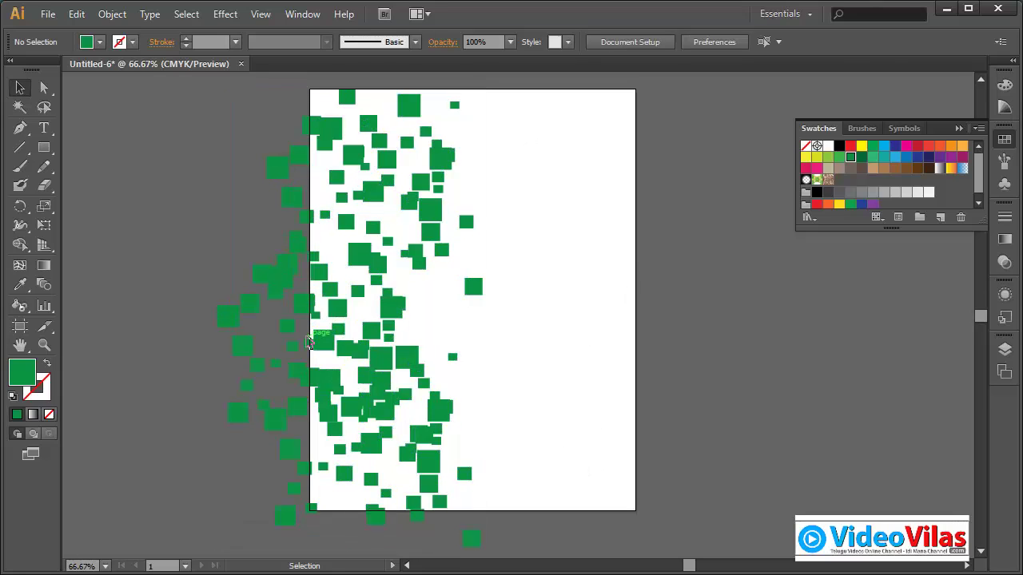
pyautogui.click(112, 14)
pyautogui.moveTo(155, 366)
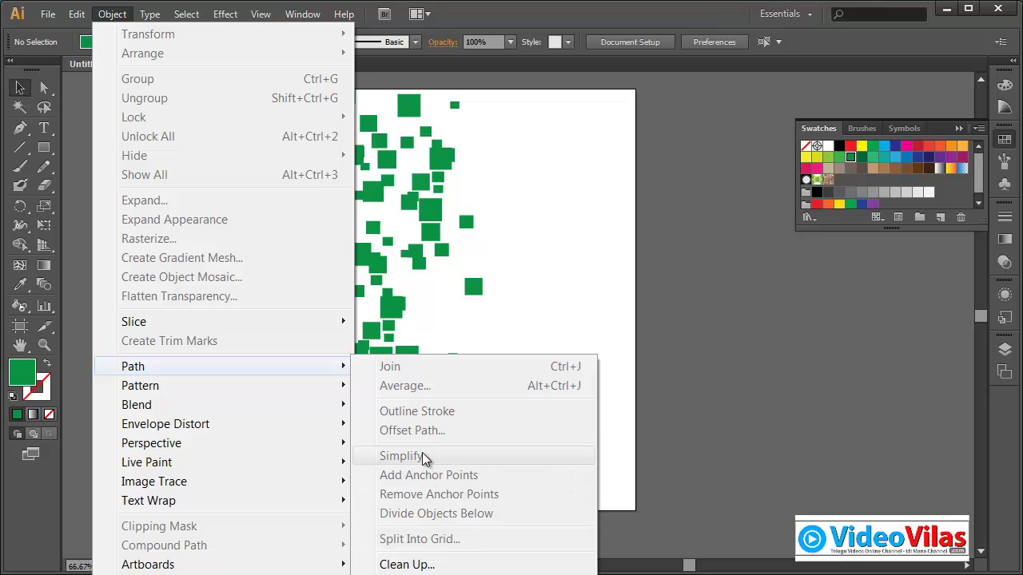
pyautogui.click(536, 265)
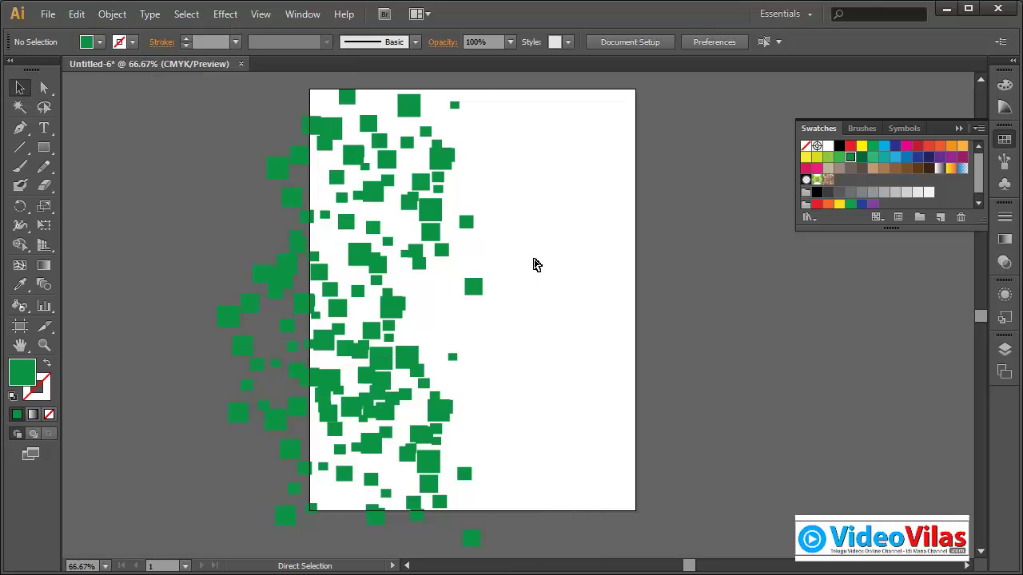
# - Delete all the squares from the document and reset the fill and stroke to their defaults
pyautogui.hotkey('ctrl', 'a')
pyautogui.press('Delete')
pyautogui.press('d')
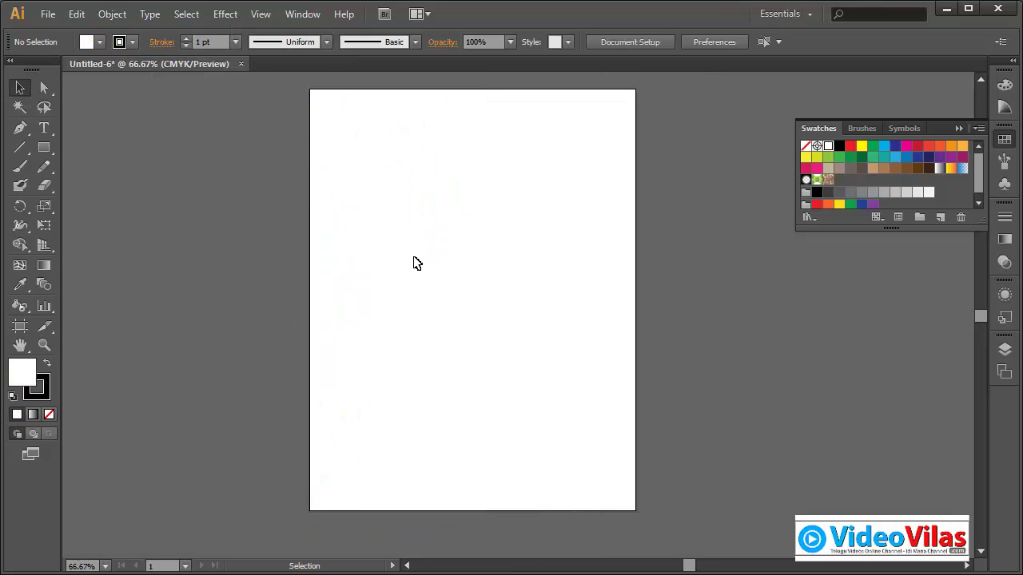
# - Draw a large five-pointed star in the middle of the page with the Star tool
pyautogui.moveTo(309, 169)
pyautogui.mouseDown()
pyautogui.moveTo(612, 406)
pyautogui.moveTo(707, 462)
pyautogui.mouseUp()
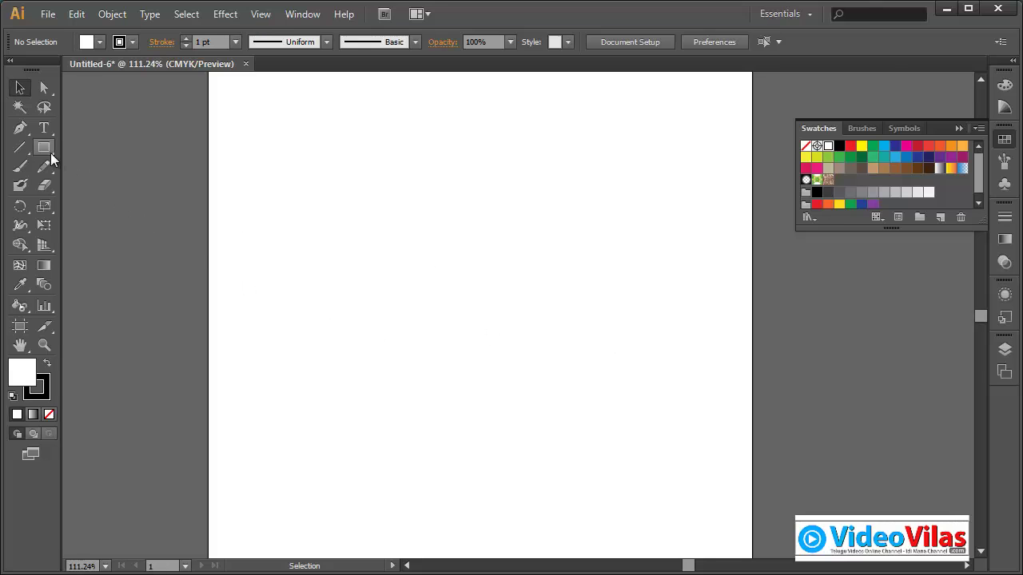
pyautogui.moveTo(51, 153); pyautogui.dragTo(106, 223)
pyautogui.moveTo(452, 311); pyautogui.dragTo(534, 412)
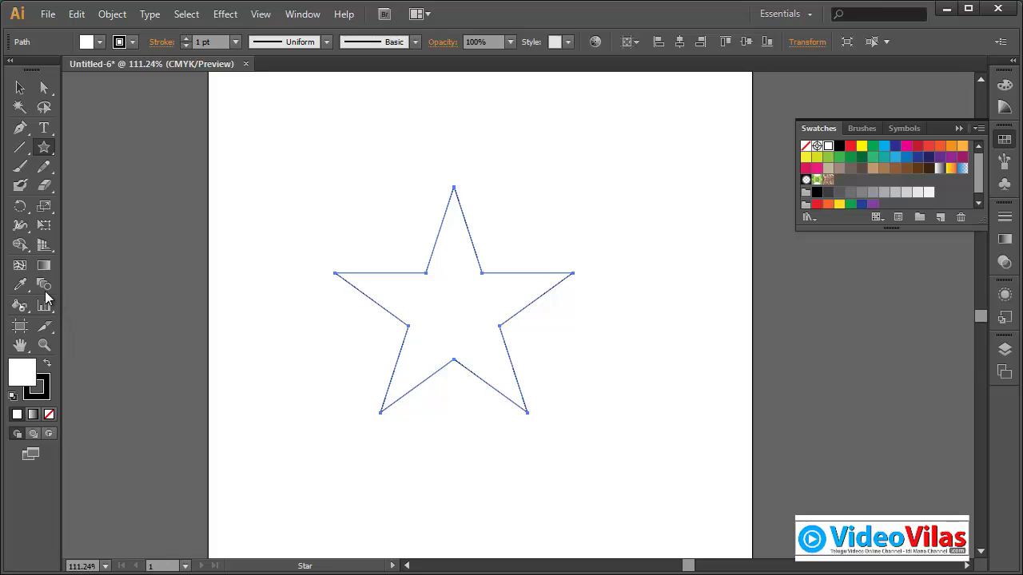
# - Distort the star into a large spiky ring with the Crystallize tool
pyautogui.click(24, 248)
pyautogui.click(24, 250)
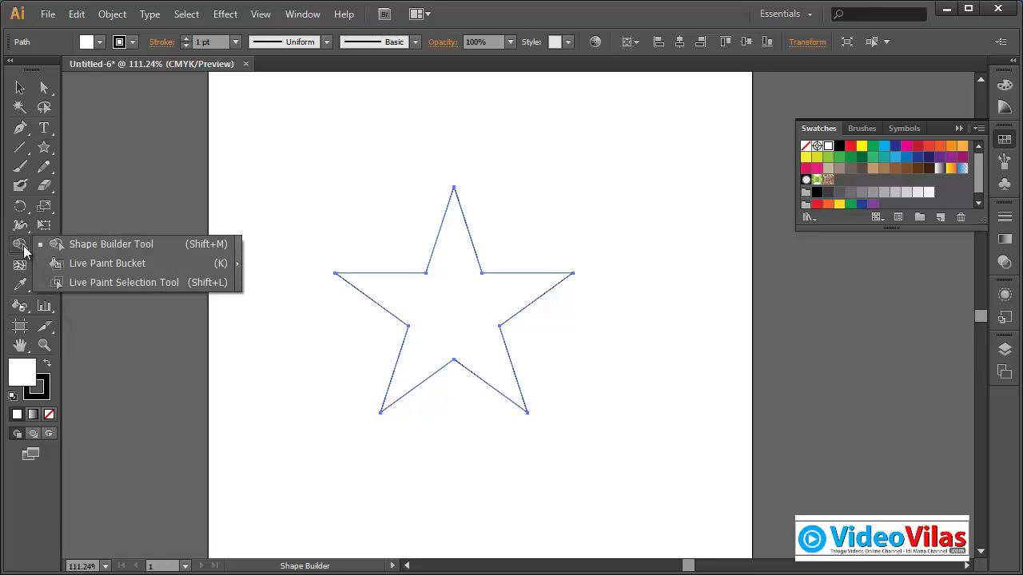
pyautogui.click(22, 228)
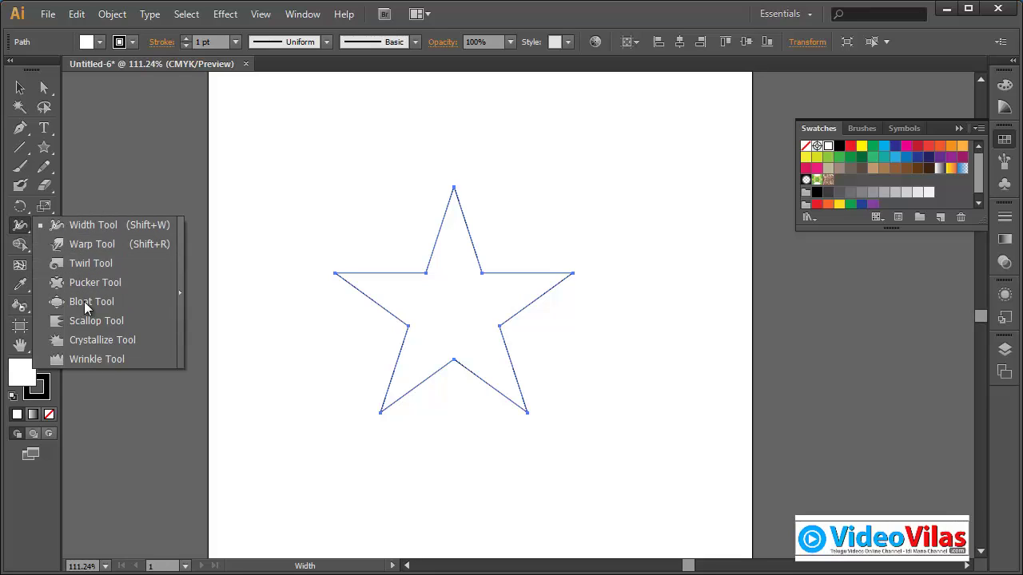
pyautogui.click(91, 341)
pyautogui.moveTo(269, 327)
pyautogui.mouseDown()
pyautogui.moveTo(302, 297)
pyautogui.moveTo(338, 232)
pyautogui.moveTo(401, 196)
pyautogui.mouseUp()
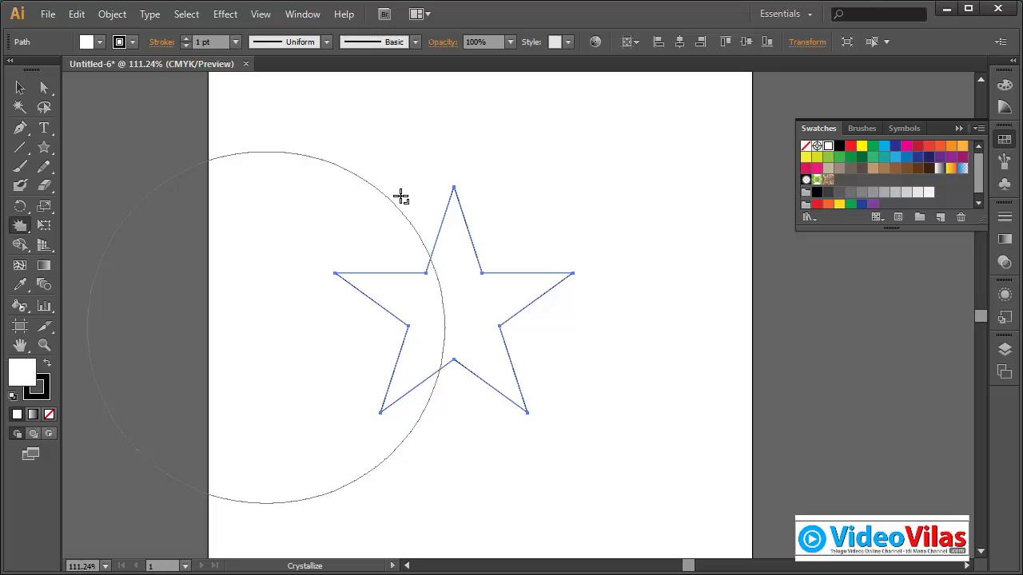
pyautogui.moveTo(425, 258)
pyautogui.mouseDown()
pyautogui.moveTo(456, 269)
pyautogui.moveTo(465, 291)
pyautogui.moveTo(419, 270)
pyautogui.moveTo(450, 245)
pyautogui.moveTo(496, 285)
pyautogui.moveTo(483, 276)
pyautogui.mouseUp()
# - Select the anchor points on the spiky shape's right side, then reselect the whole shape and shift it slightly down and right
pyautogui.click(21, 89)
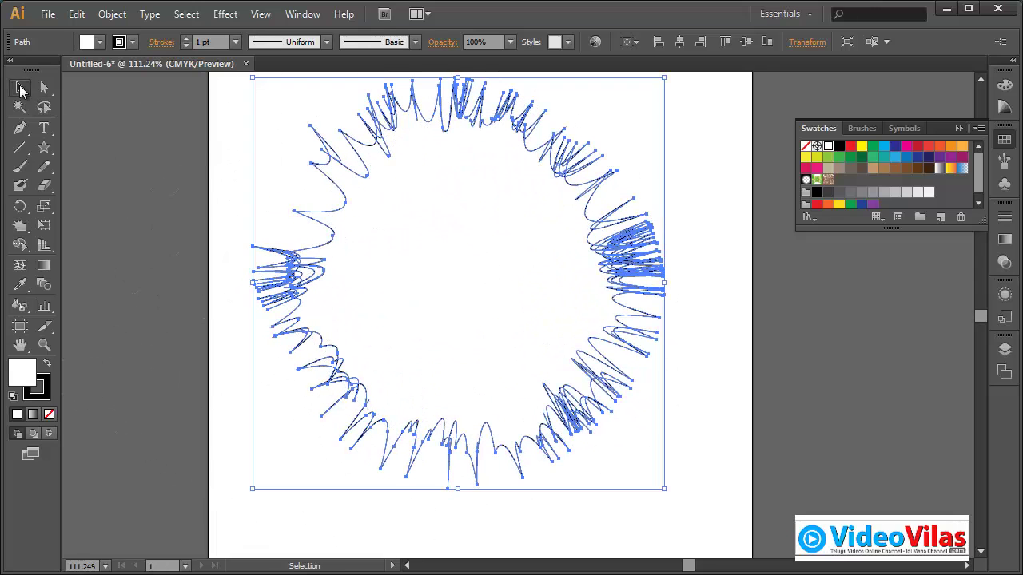
pyautogui.click(418, 285)
pyautogui.click(647, 235)
pyautogui.click(44, 88)
pyautogui.moveTo(704, 206); pyautogui.dragTo(589, 312)
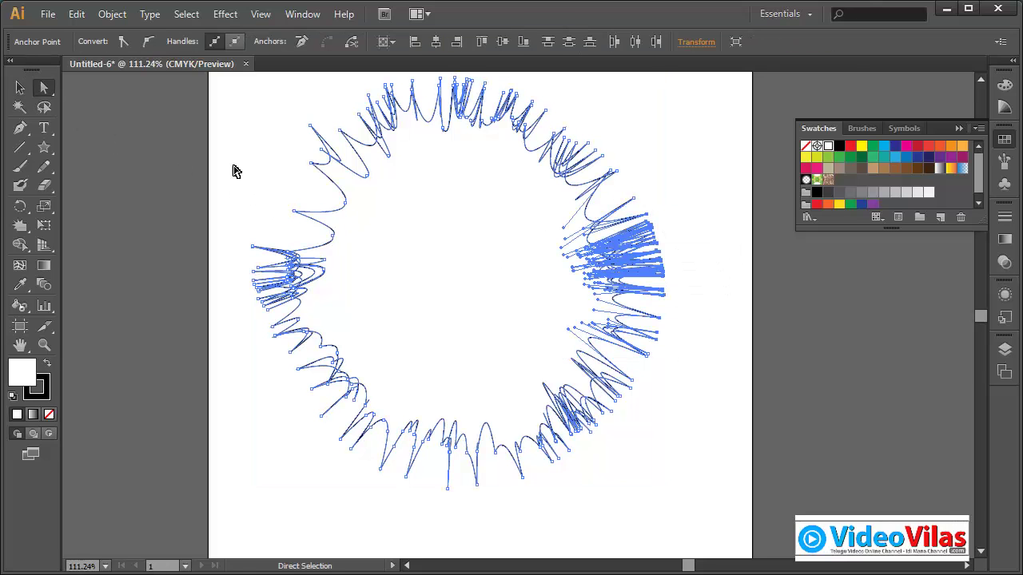
pyautogui.click(20, 88)
pyautogui.click(342, 179)
pyautogui.moveTo(403, 134); pyautogui.dragTo(414, 145)
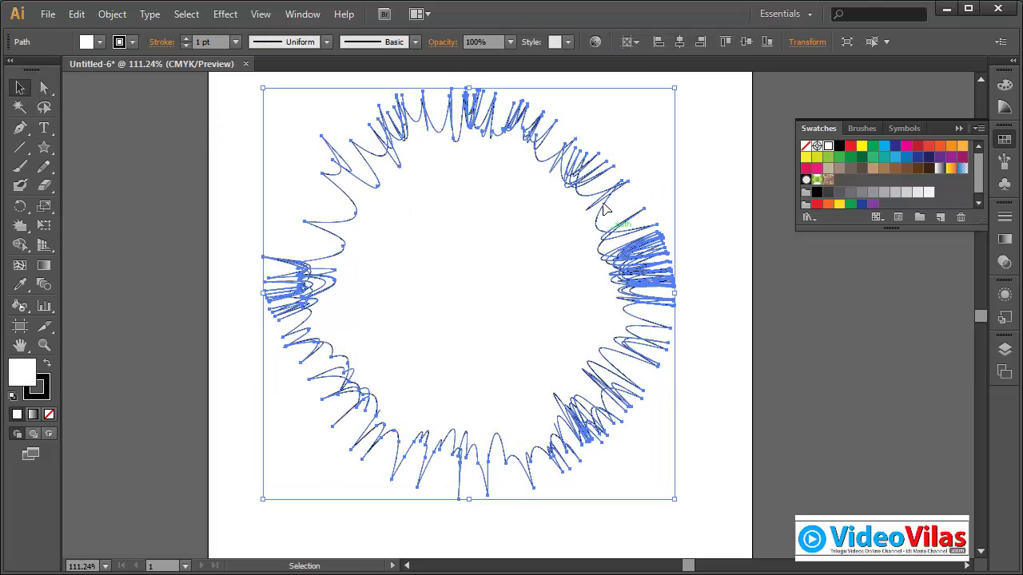
# - Start simplifying the spiky path with a live preview and lower the curve precision to 0%
pyautogui.click(104, 17)
pyautogui.moveTo(160, 372)
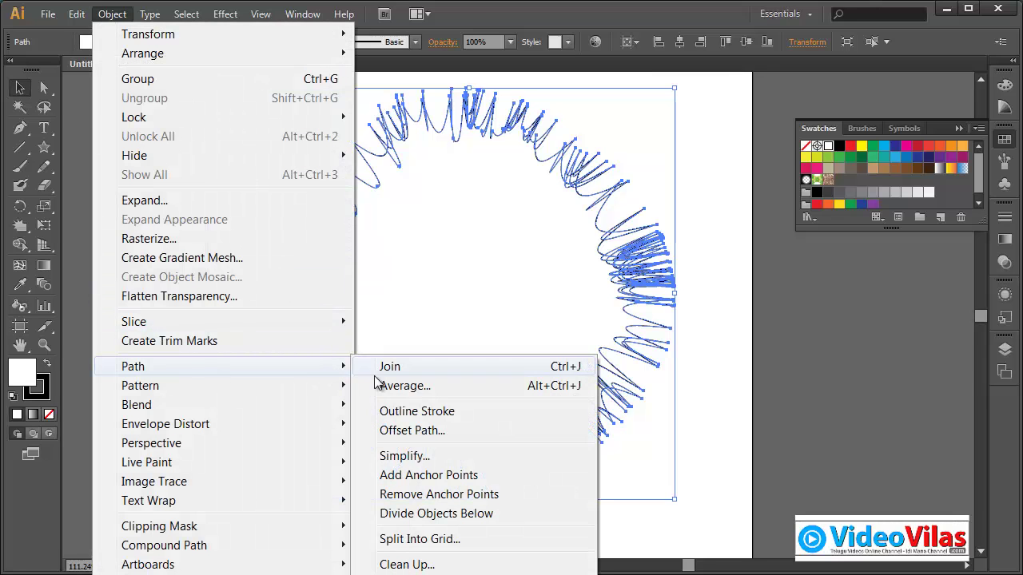
pyautogui.click(399, 456)
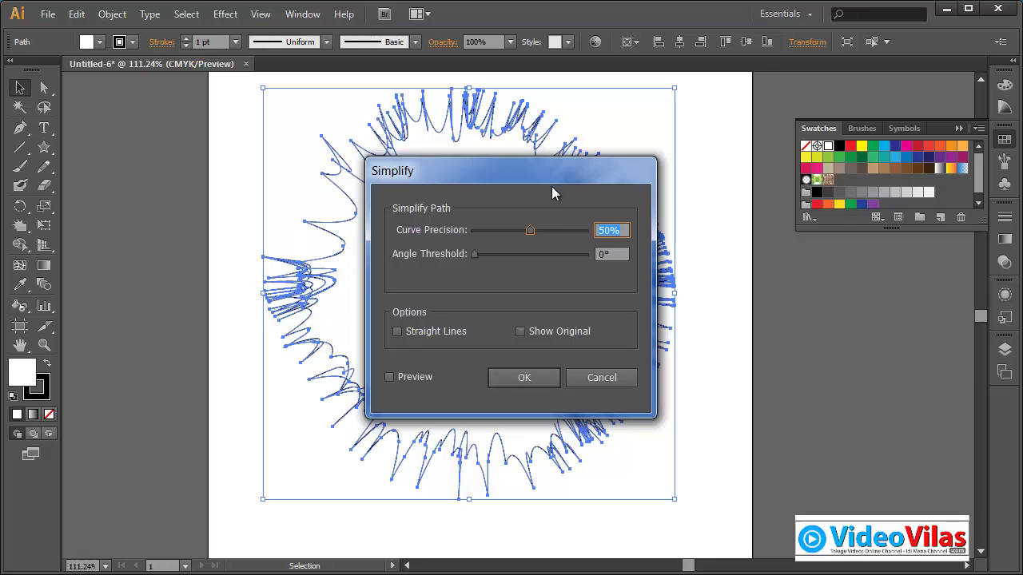
pyautogui.moveTo(554, 193); pyautogui.dragTo(870, 189)
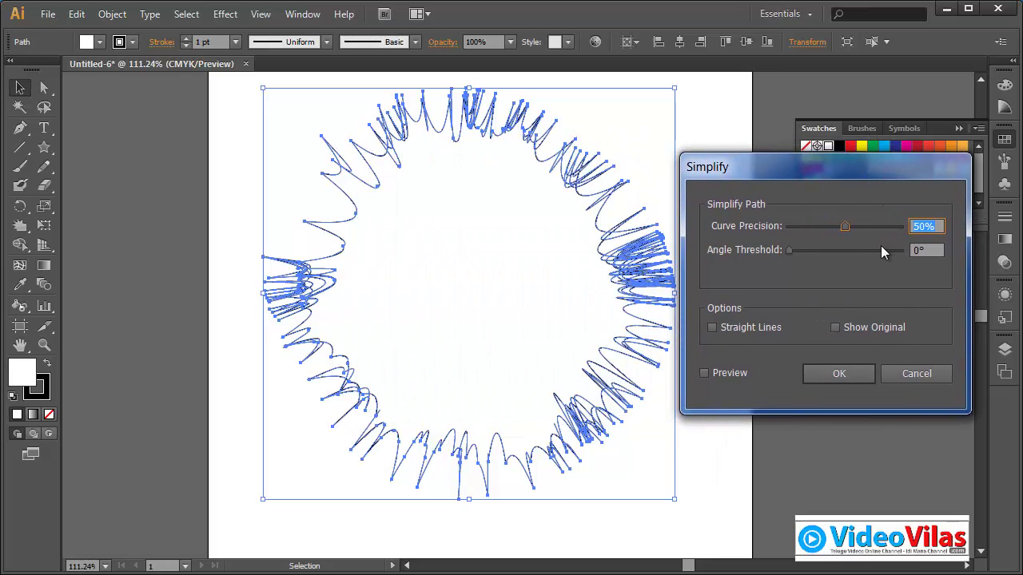
pyautogui.click(743, 380)
pyautogui.moveTo(844, 228); pyautogui.dragTo(905, 240)
pyautogui.click(791, 227)
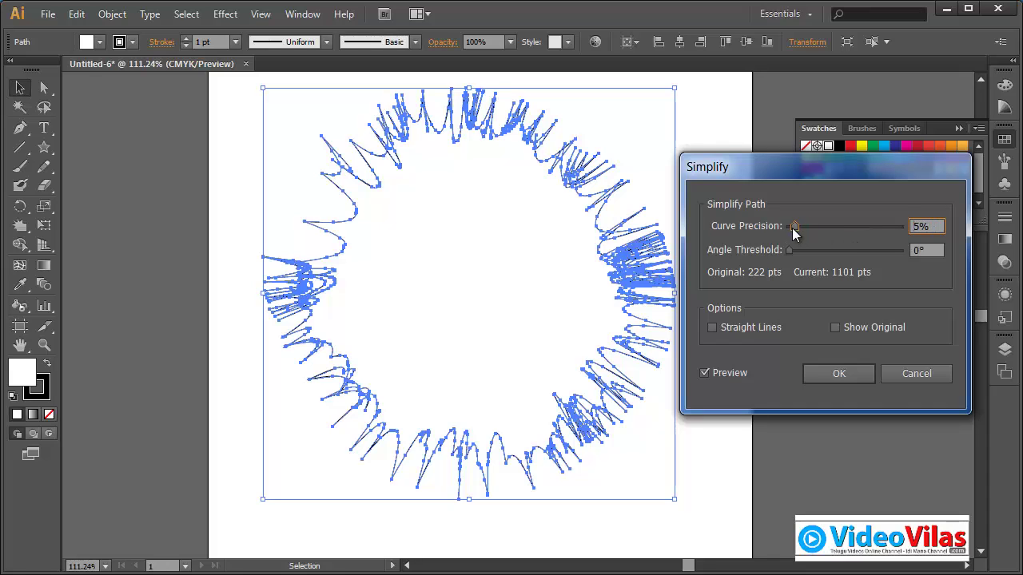
# - Try angle thresholds of 180°, 28° and 0° on the previewed path, and settle on 180°
pyautogui.moveTo(796, 255); pyautogui.dragTo(908, 255)
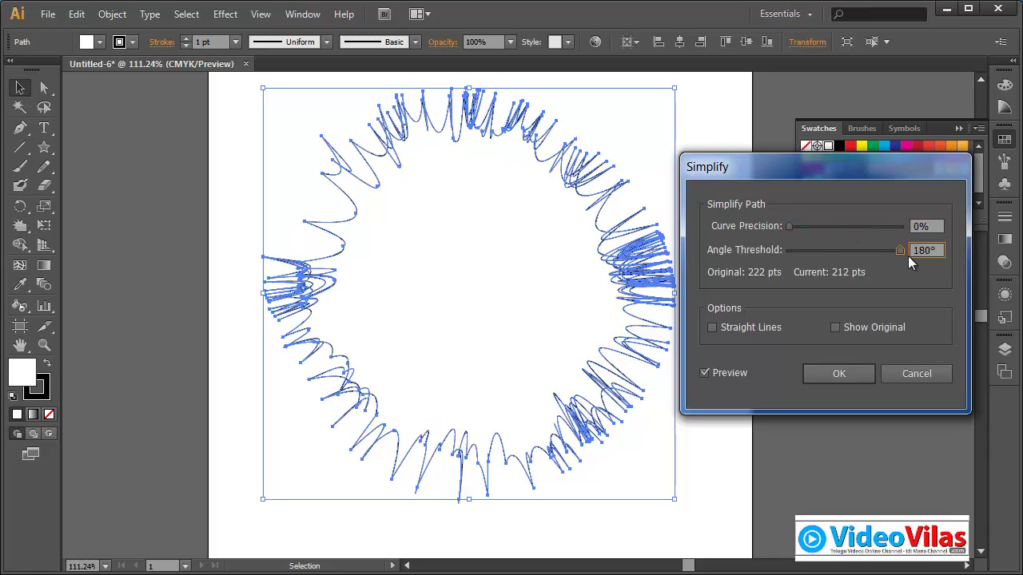
pyautogui.click(807, 250)
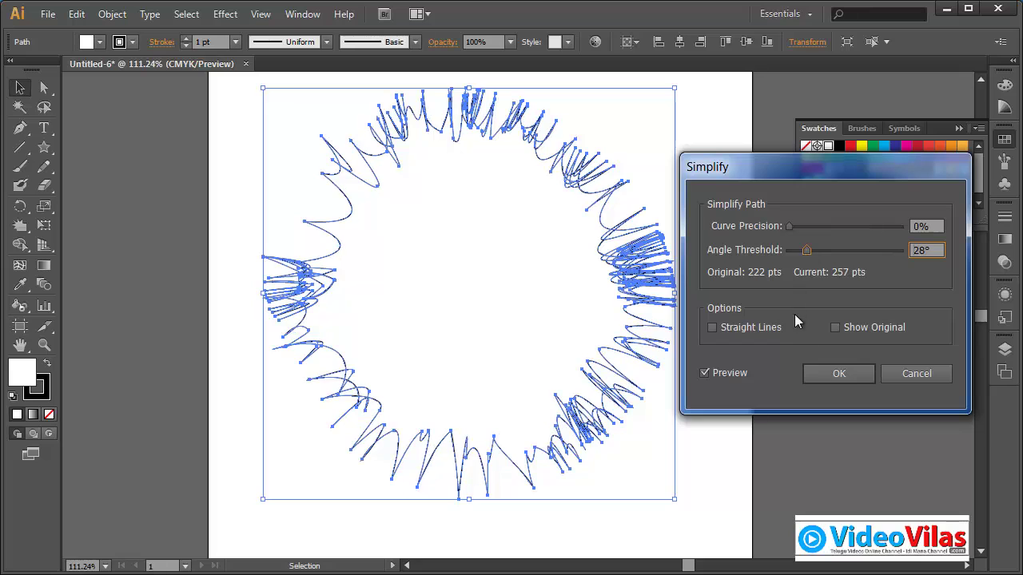
pyautogui.moveTo(806, 254); pyautogui.dragTo(783, 228)
pyautogui.click(789, 251)
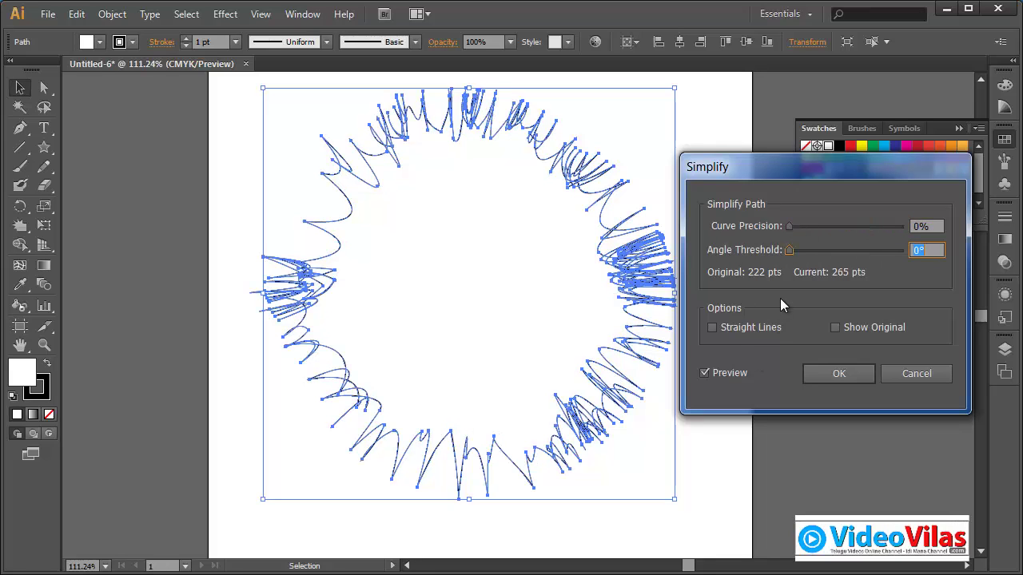
pyautogui.moveTo(789, 252); pyautogui.dragTo(919, 258)
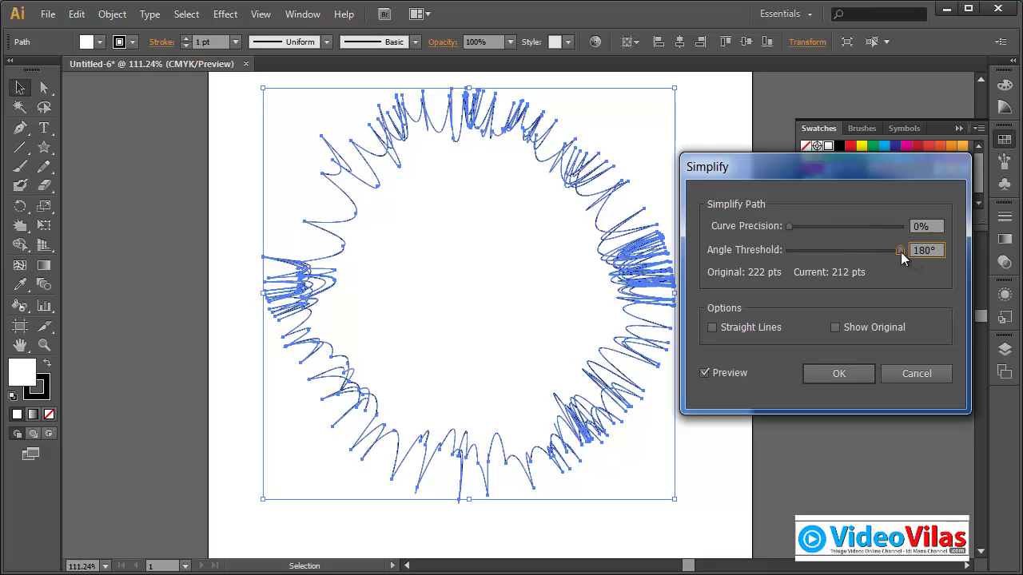
# - Try Straight Lines on the spiky path, turn it back off, and apply the simplification with Show Original enabled
pyautogui.click(765, 335)
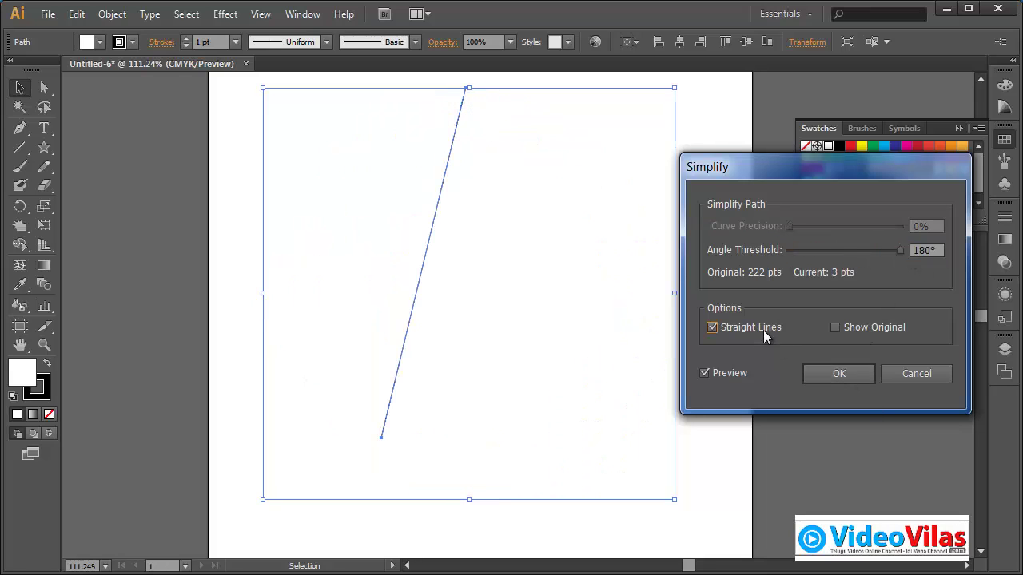
pyautogui.click(765, 335)
pyautogui.click(858, 330)
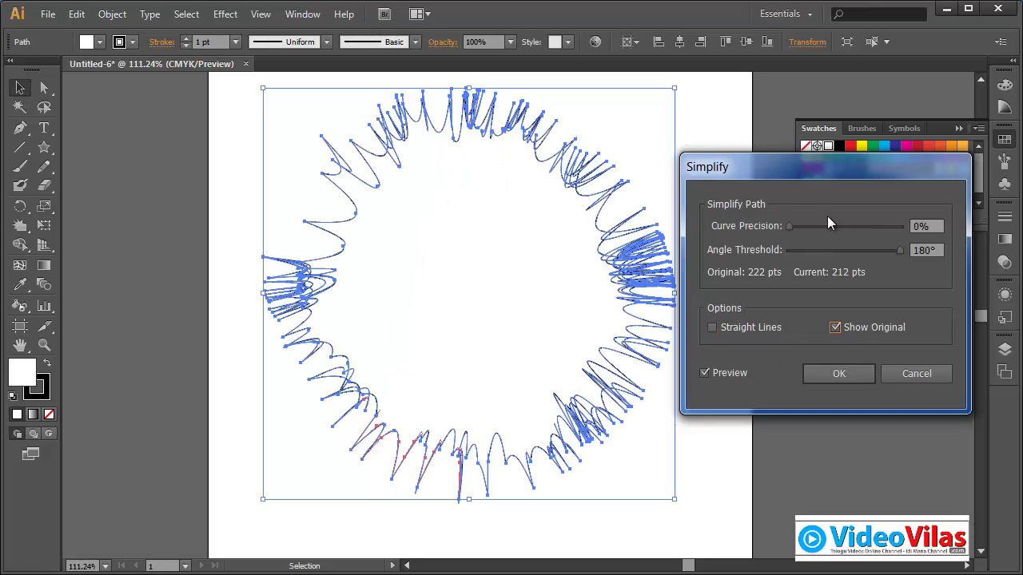
pyautogui.moveTo(795, 232); pyautogui.dragTo(728, 231)
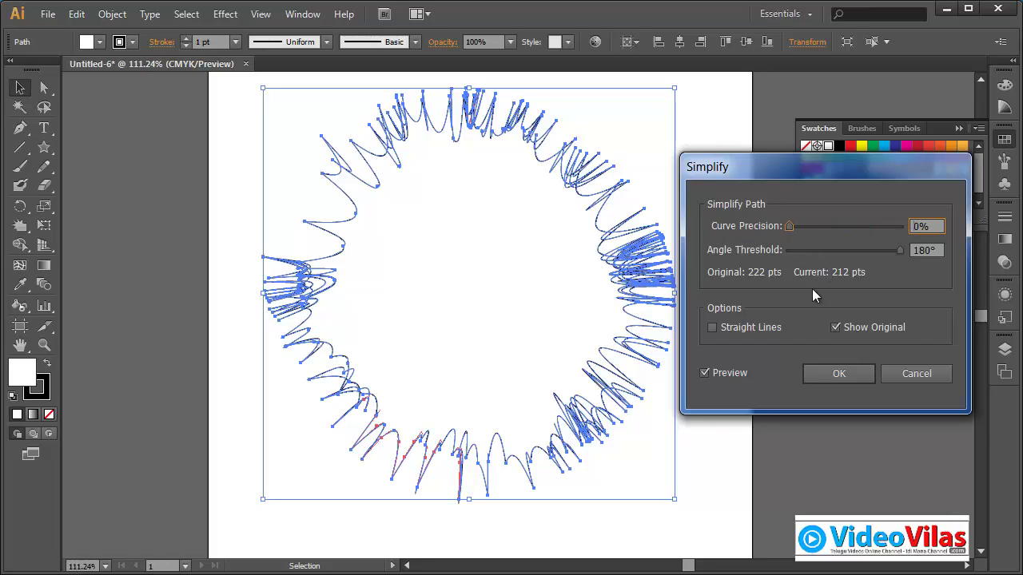
pyautogui.click(841, 374)
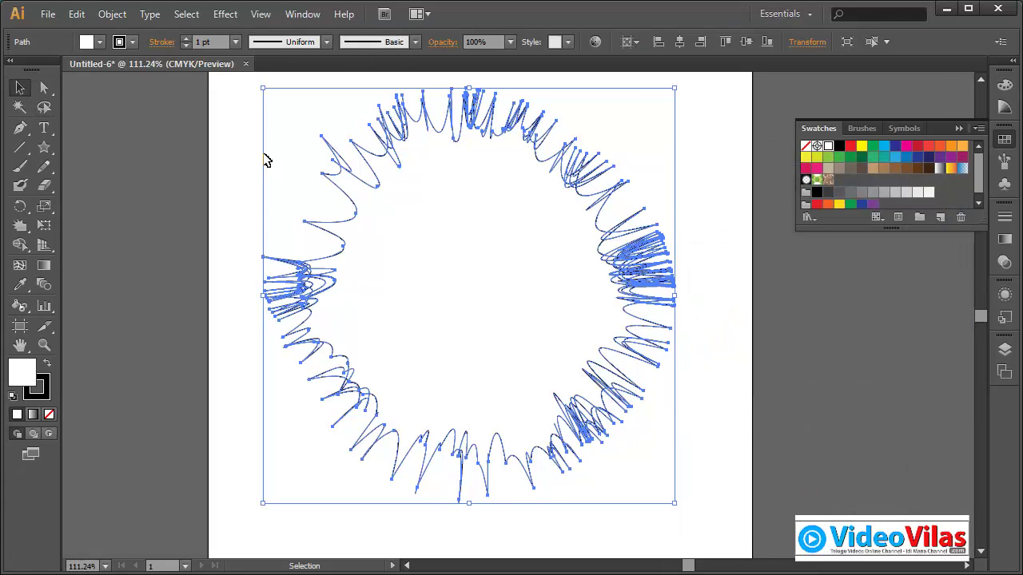
# - Delete the simplified spiky shape from the page
pyautogui.click(306, 155)
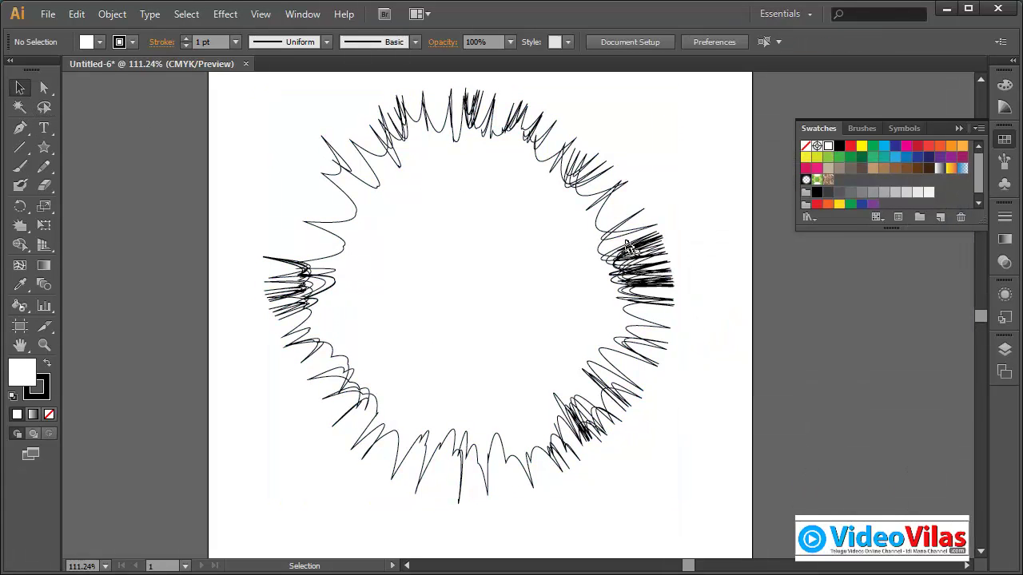
pyautogui.click(624, 218)
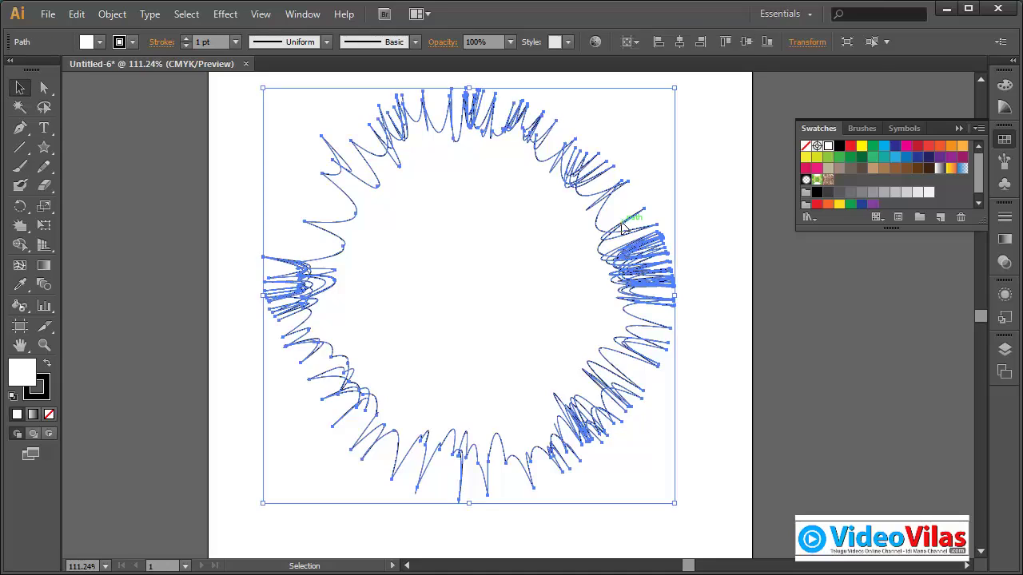
pyautogui.press('Delete')
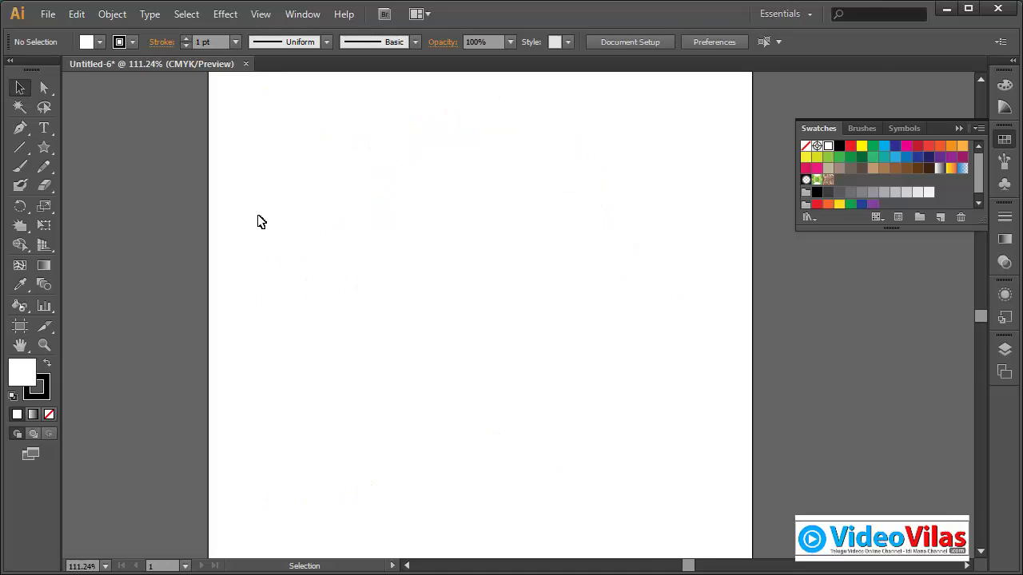
# - Draw a circle in the middle of the page with the Ellipse tool
pyautogui.click(45, 149)
pyautogui.moveTo(45, 150); pyautogui.dragTo(104, 184)
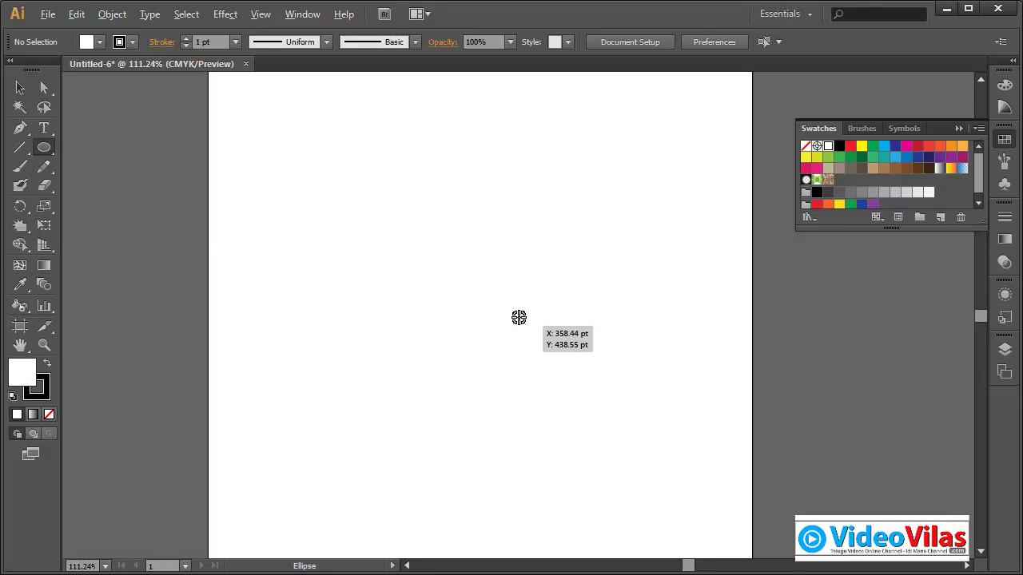
pyautogui.moveTo(460, 294); pyautogui.dragTo(533, 396)
# - Distort the circle into a large irregular blob with the Bloat tool
pyautogui.click(25, 232)
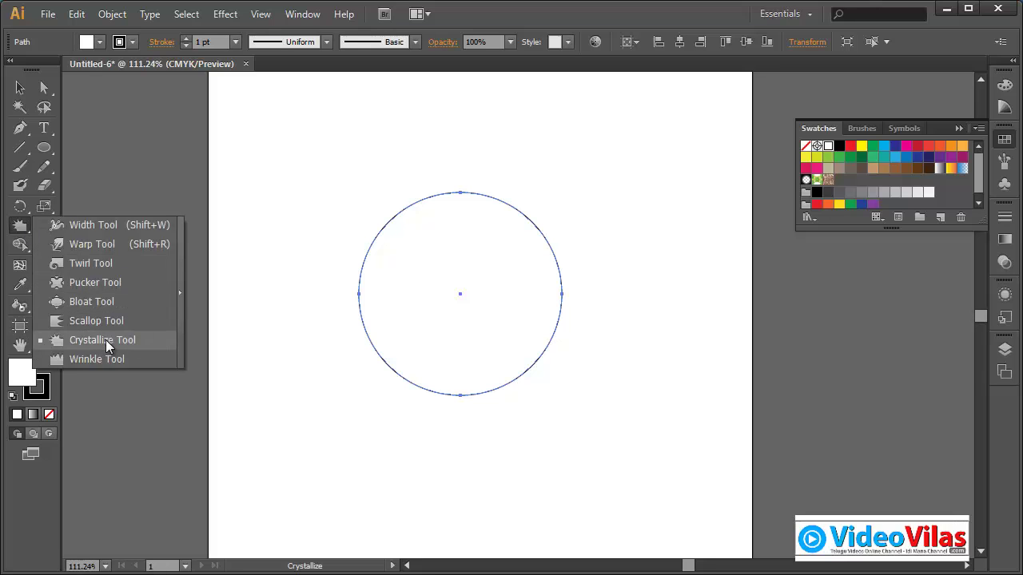
pyautogui.click(106, 304)
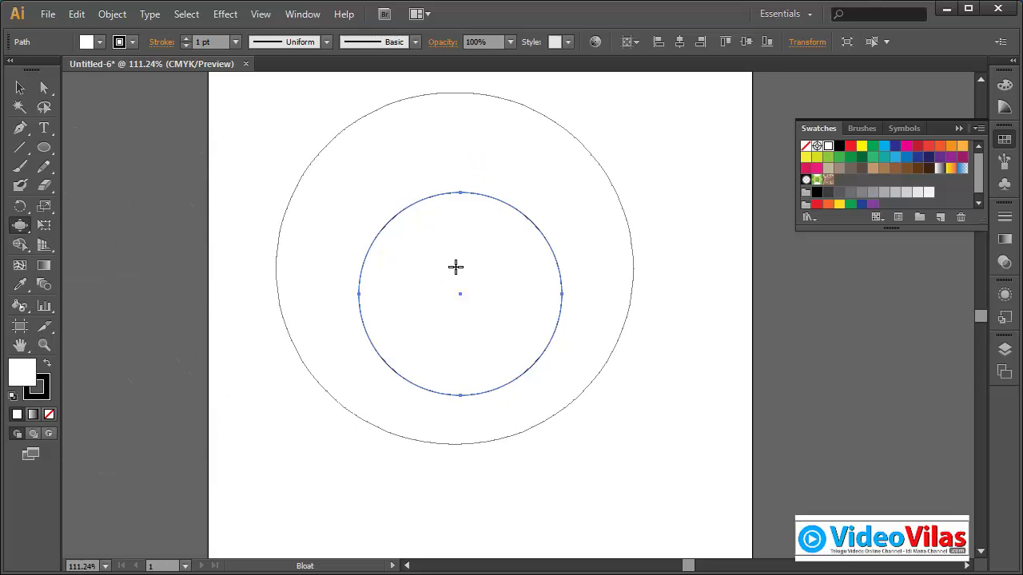
pyautogui.moveTo(455, 267); pyautogui.dragTo(455, 267)
pyautogui.moveTo(341, 174)
pyautogui.mouseDown()
pyautogui.moveTo(577, 267)
pyautogui.moveTo(578, 381)
pyautogui.moveTo(516, 421)
pyautogui.moveTo(552, 413)
pyautogui.mouseUp()
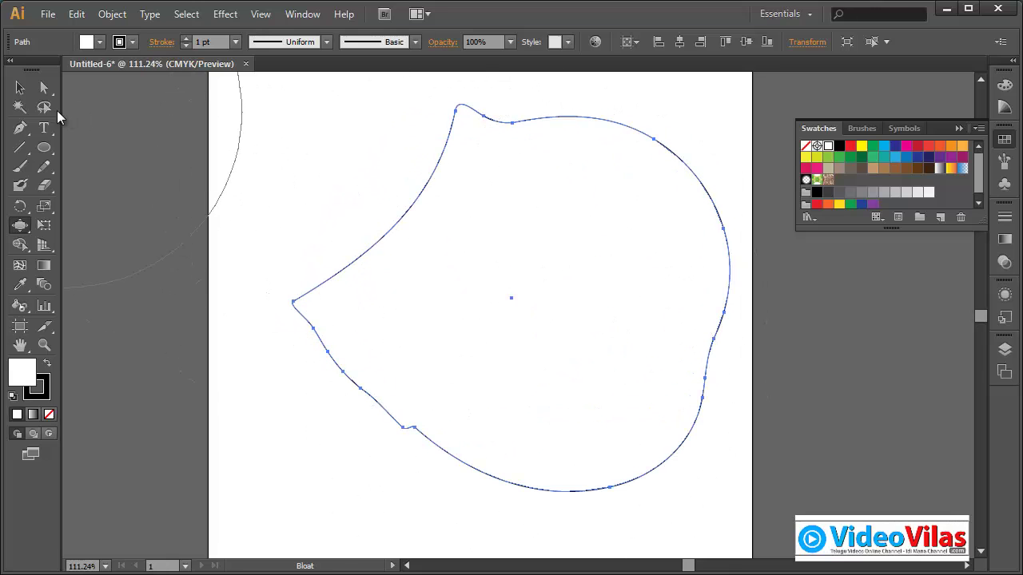
# - Move the bloated shape slightly left and set its stroke weight to 6 pt
pyautogui.click(20, 88)
pyautogui.moveTo(563, 126); pyautogui.dragTo(532, 123)
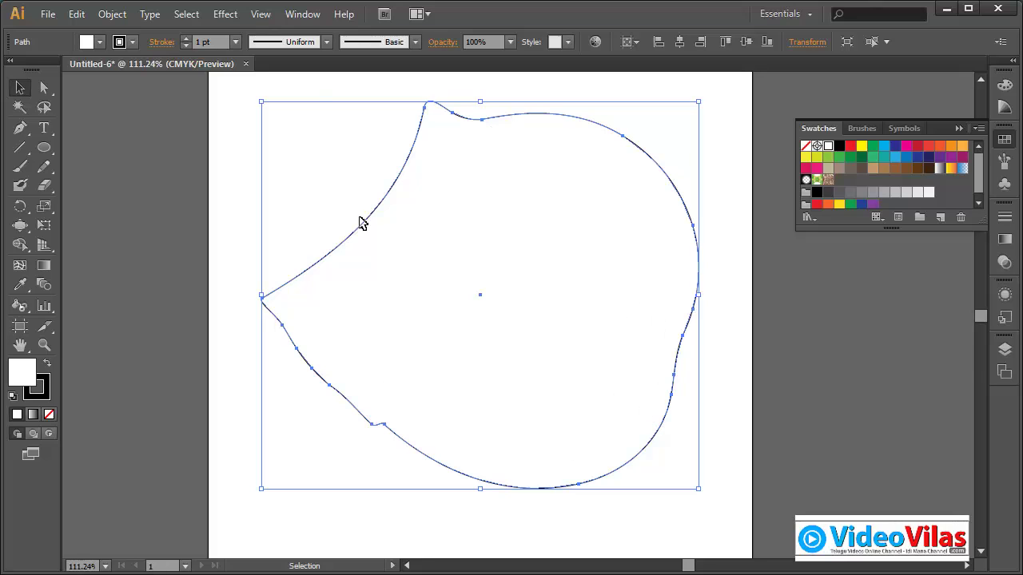
pyautogui.click(236, 41)
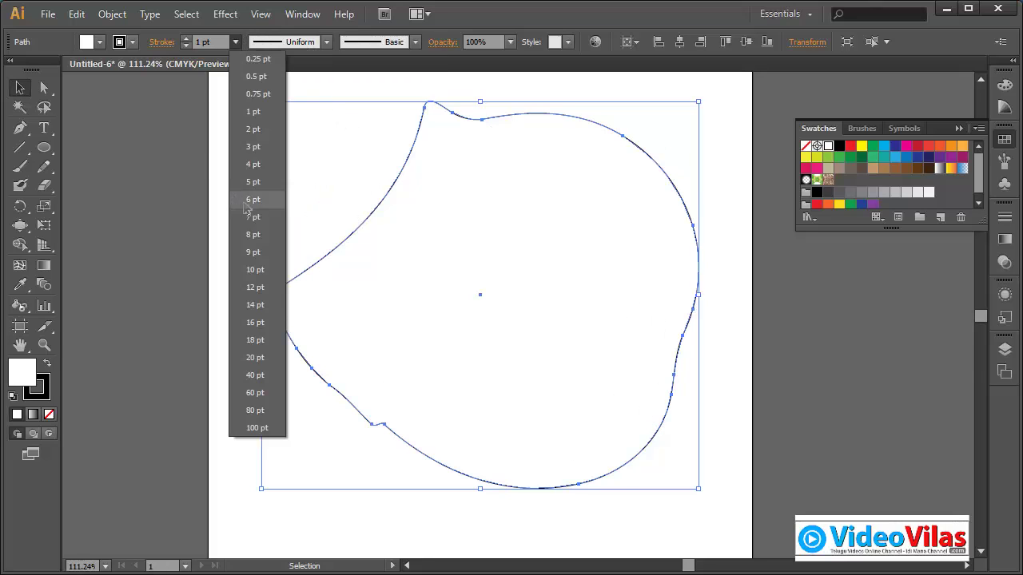
pyautogui.click(252, 198)
# - Simplify the bloated shape's path with 0% curve precision and a 0° angle threshold
pyautogui.click(112, 13)
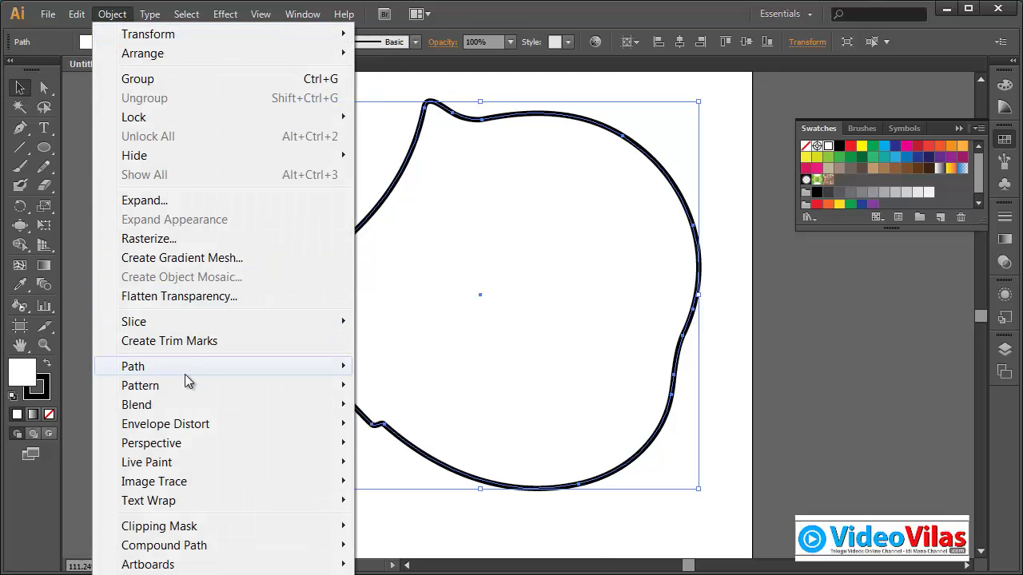
pyautogui.moveTo(187, 373)
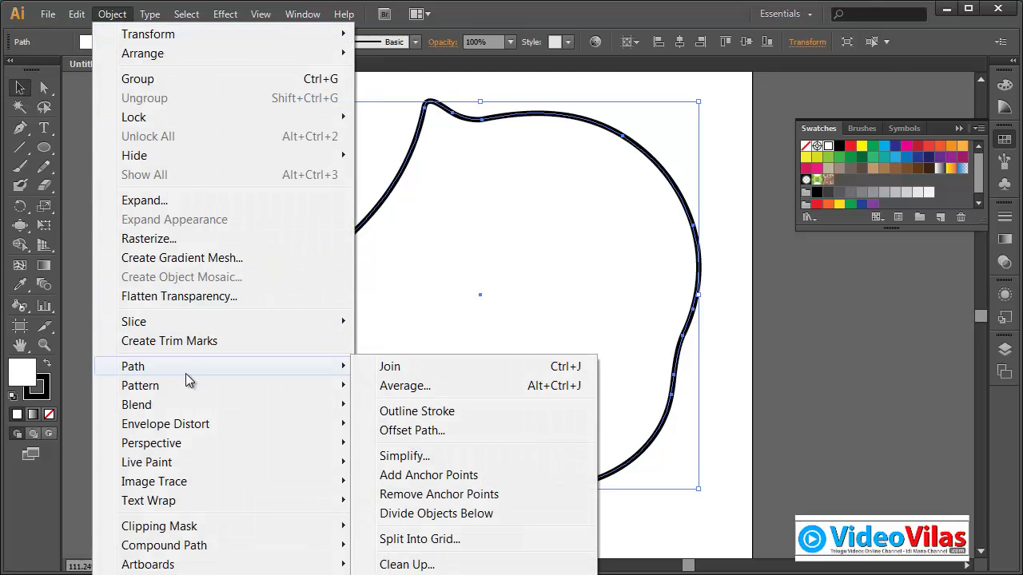
pyautogui.click(412, 460)
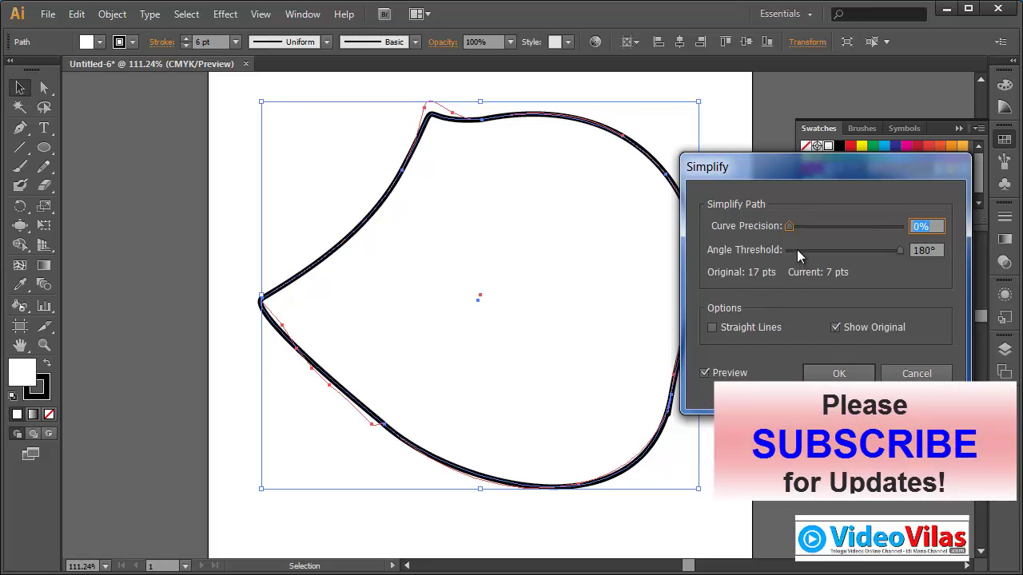
pyautogui.moveTo(790, 227)
pyautogui.mouseDown()
pyautogui.moveTo(870, 233)
pyautogui.moveTo(766, 227)
pyautogui.moveTo(779, 228)
pyautogui.mouseUp()
pyautogui.moveTo(900, 251); pyautogui.dragTo(788, 253)
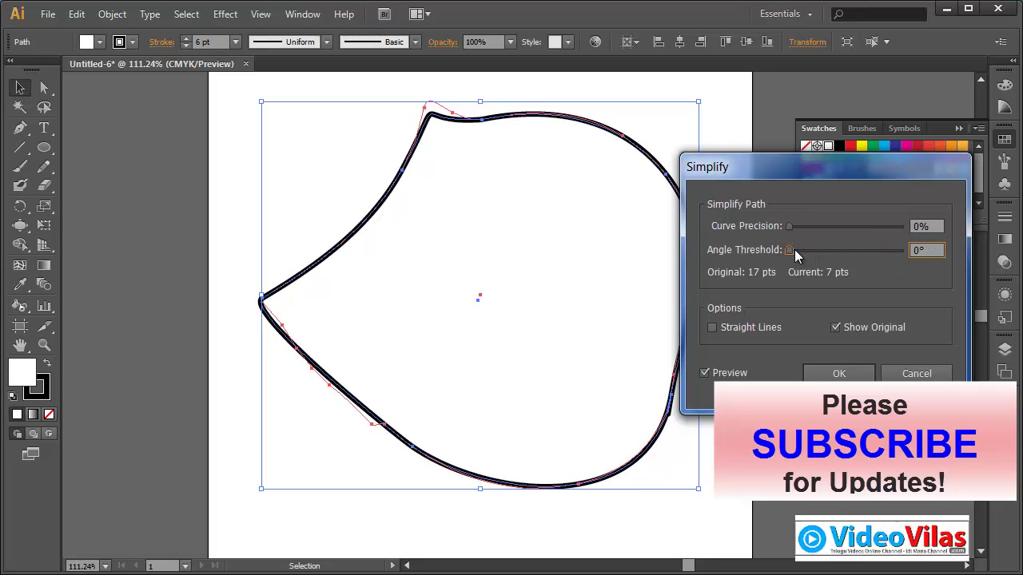
pyautogui.click(788, 228)
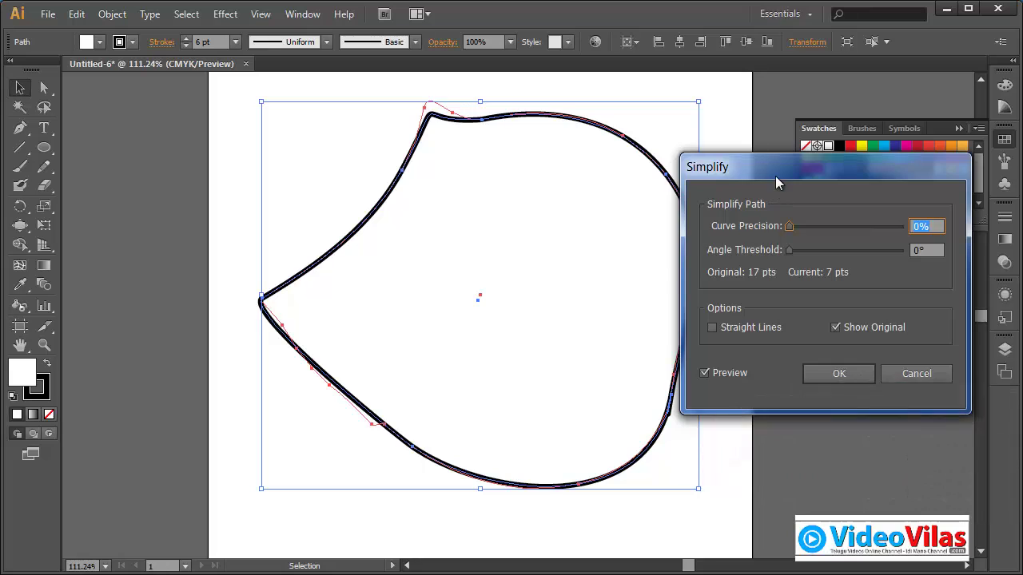
pyautogui.moveTo(775, 176); pyautogui.dragTo(818, 123)
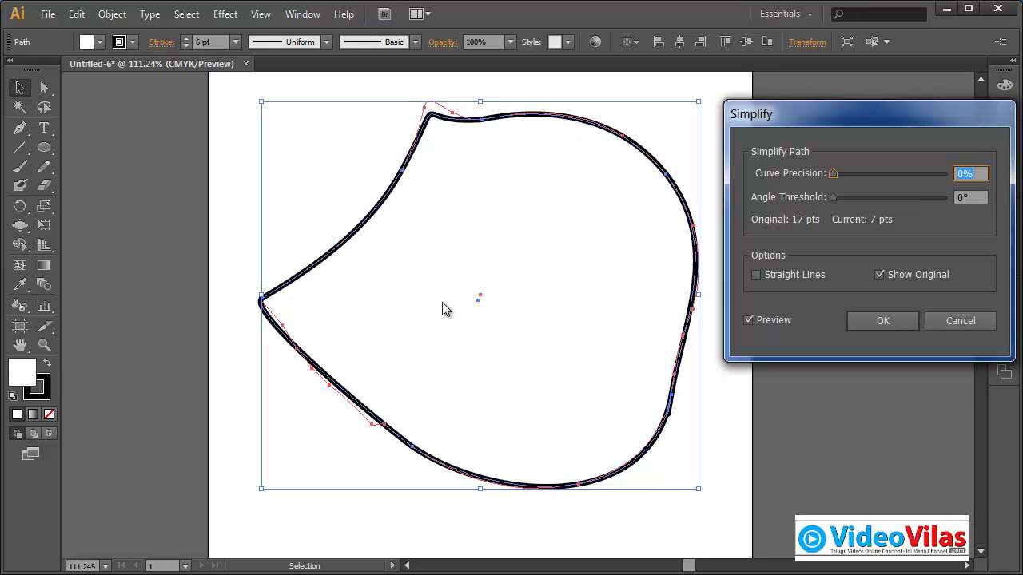
pyautogui.click(883, 319)
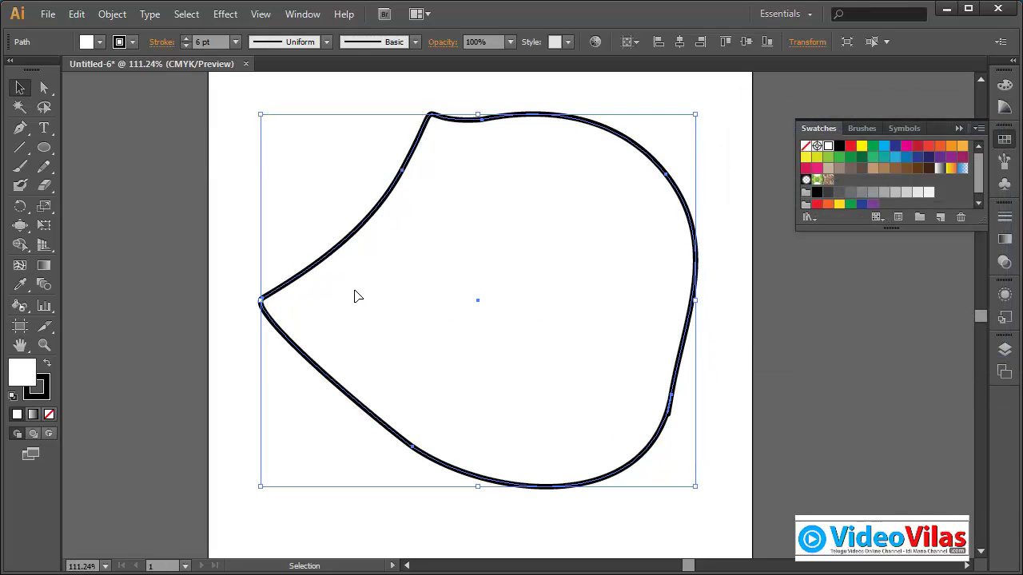
# - Delete the simplified blob from the page
pyautogui.click(113, 16)
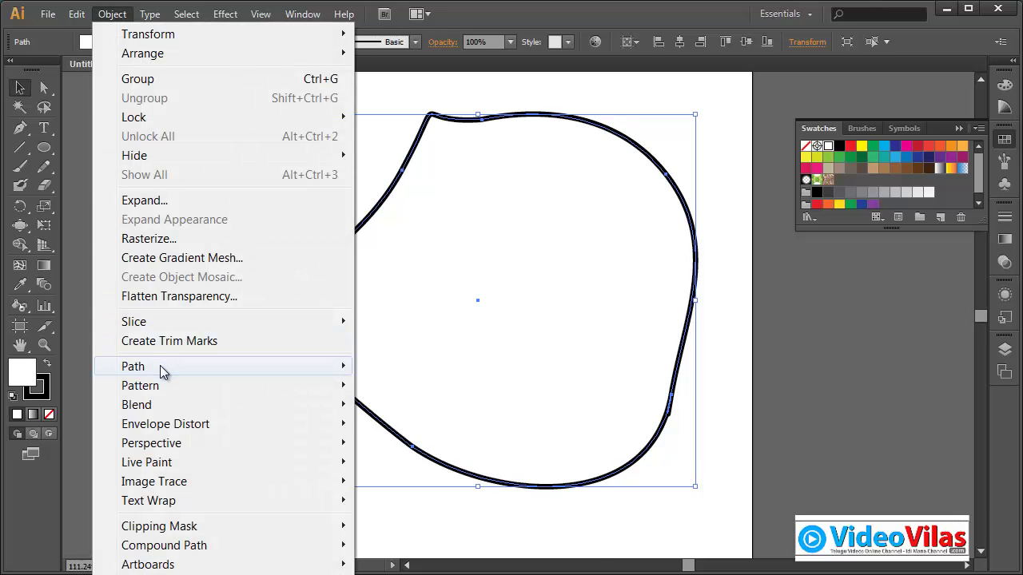
pyautogui.moveTo(302, 373)
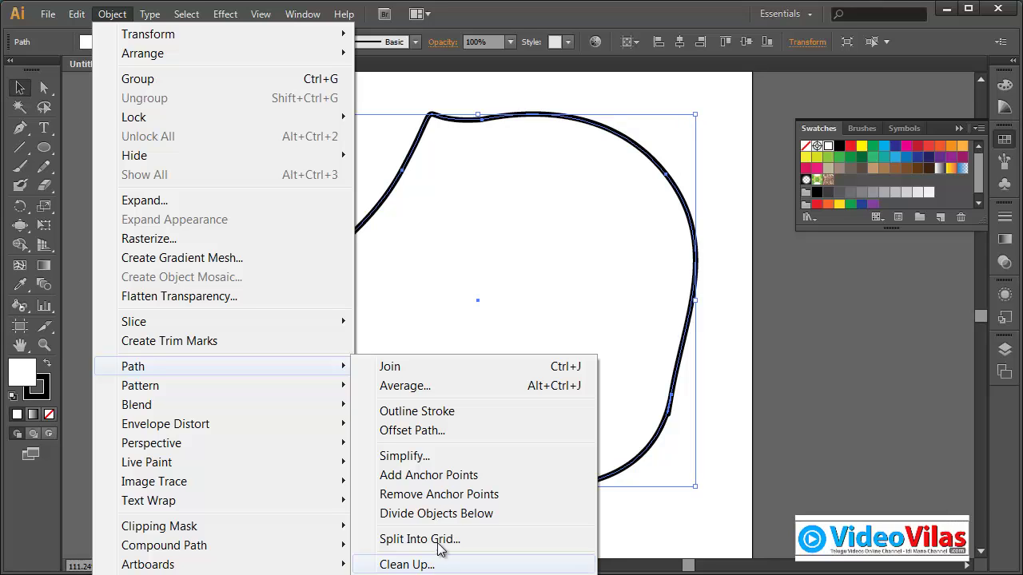
pyautogui.click(475, 101)
pyautogui.moveTo(450, 96); pyautogui.dragTo(537, 208)
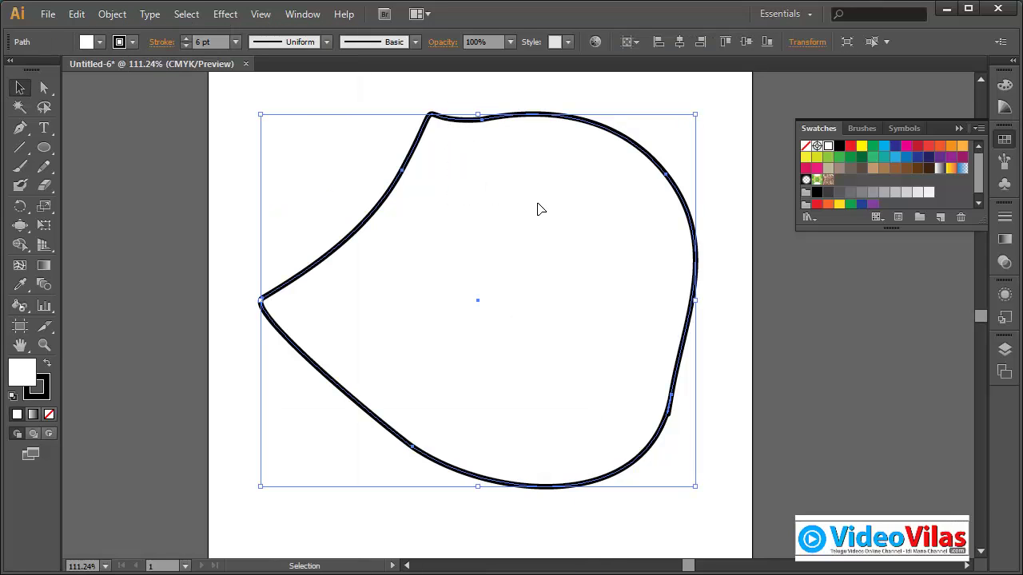
pyautogui.press('Delete')
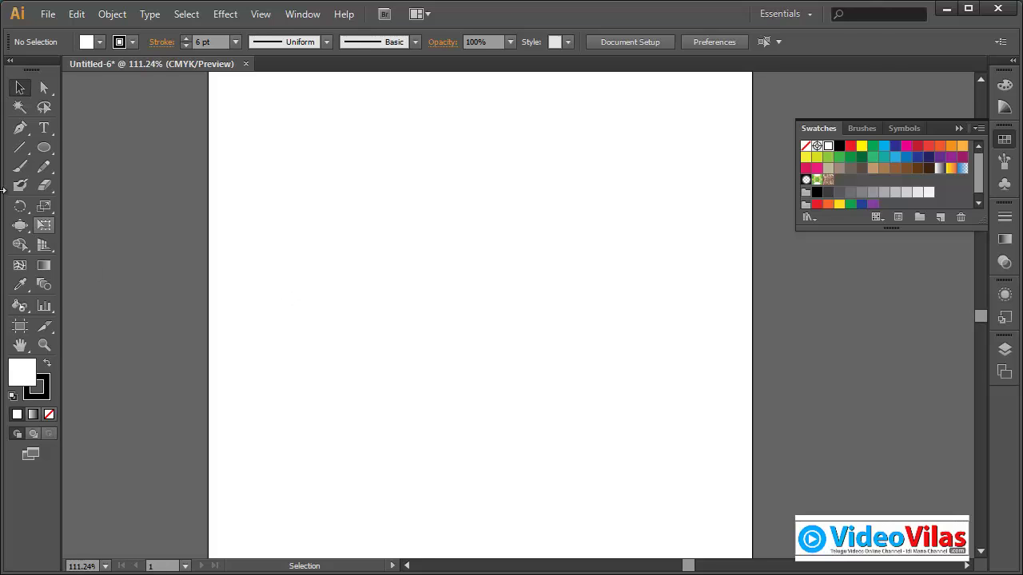
# - Draw a long wavy open path with the Pen tool, from the page's upper left around to its lower middle
pyautogui.click(20, 127)
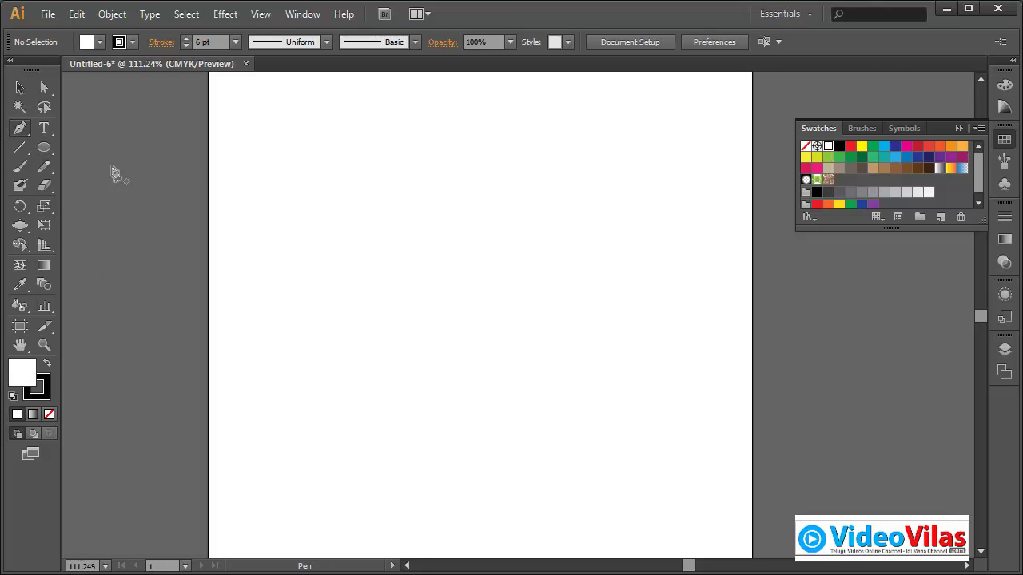
pyautogui.click(266, 270)
pyautogui.moveTo(371, 156); pyautogui.dragTo(455, 198)
pyautogui.moveTo(529, 197); pyautogui.dragTo(567, 160)
pyautogui.moveTo(627, 149); pyautogui.dragTo(682, 255)
pyautogui.moveTo(627, 325); pyautogui.dragTo(599, 343)
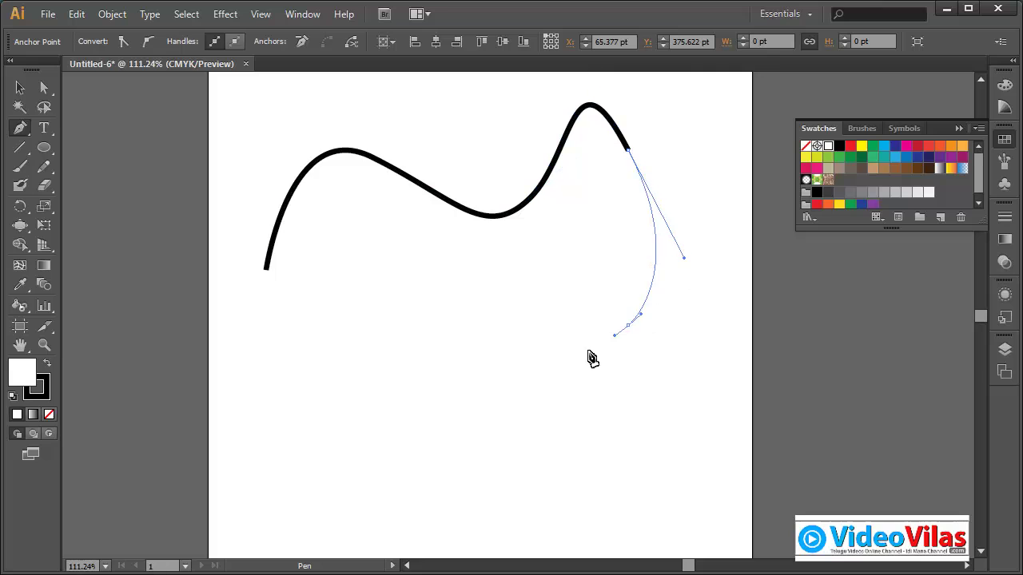
pyautogui.moveTo(530, 391); pyautogui.dragTo(534, 474)
pyautogui.moveTo(497, 487); pyautogui.dragTo(453, 489)
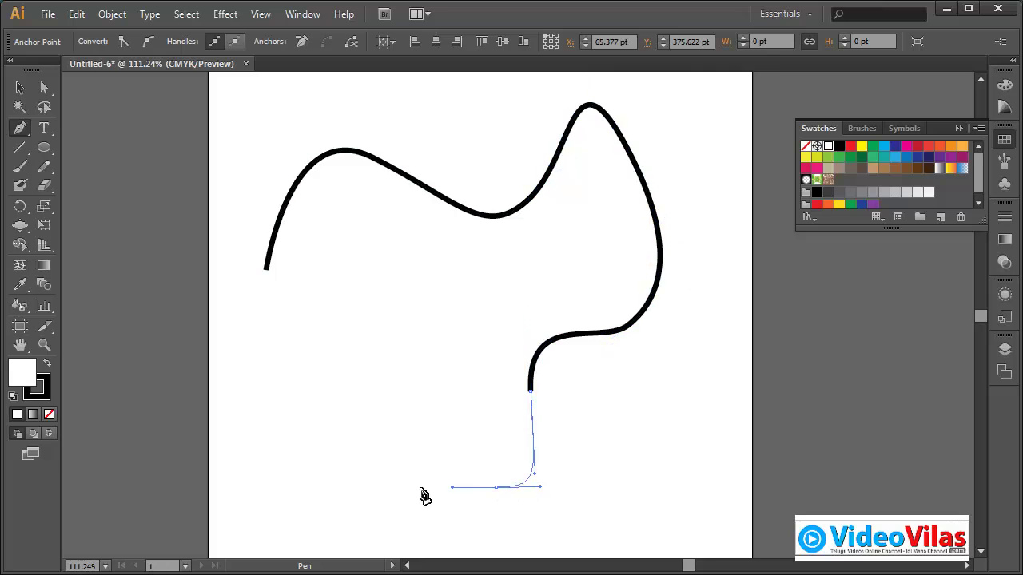
pyautogui.keyDown('ctrl'); pyautogui.click(222, 410); pyautogui.keyUp('ctrl')
# - Set fill and stroke to none and draw an unpainted curved path along the page's left side with the Pen tool
pyautogui.click(48, 414)
pyautogui.click(41, 393)
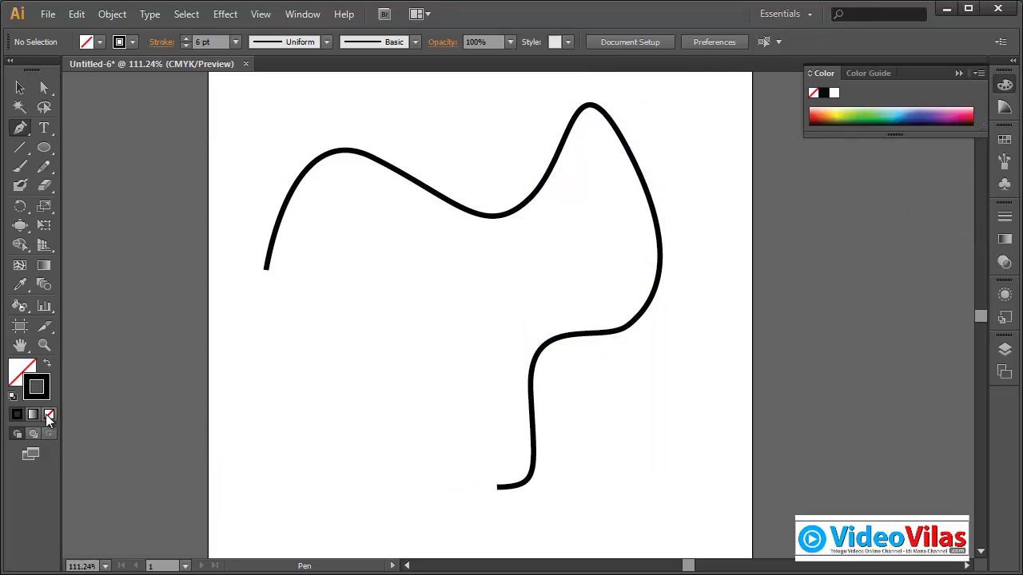
pyautogui.click(49, 414)
pyautogui.moveTo(266, 140); pyautogui.dragTo(245, 178)
pyautogui.moveTo(229, 265); pyautogui.dragTo(232, 328)
pyautogui.moveTo(246, 385); pyautogui.dragTo(270, 418)
pyautogui.moveTo(309, 418); pyautogui.dragTo(331, 424)
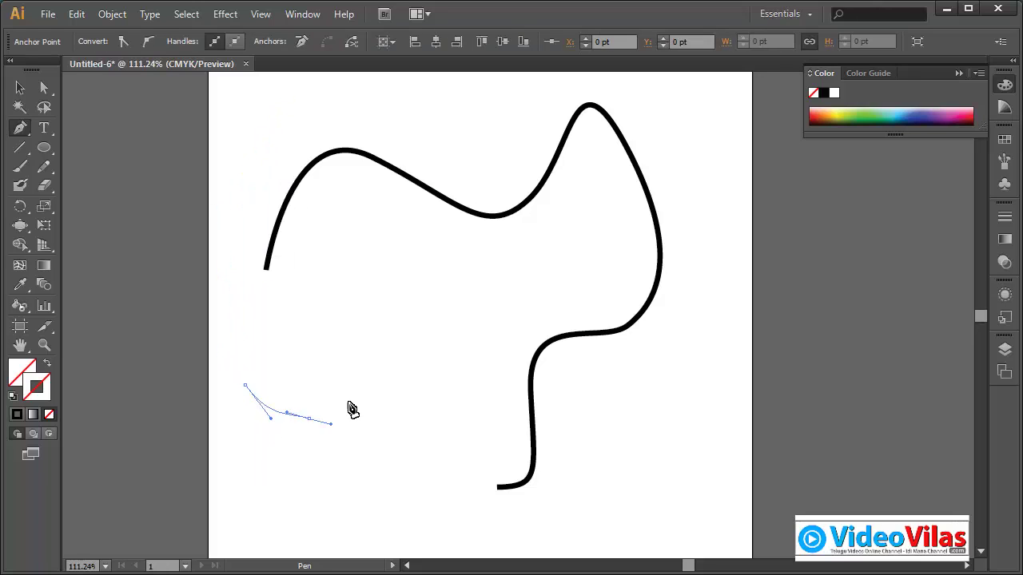
pyautogui.moveTo(369, 390); pyautogui.dragTo(392, 443)
pyautogui.keyDown('ctrl'); pyautogui.click(448, 316); pyautogui.keyUp('ctrl')
# - Draw a black-stroked curve inside the wavy path, running from its upper right hump down to the lower middle
pyautogui.moveTo(594, 201); pyautogui.dragTo(562, 236)
pyautogui.moveTo(490, 247); pyautogui.dragTo(423, 268)
pyautogui.moveTo(418, 278); pyautogui.dragTo(423, 359)
pyautogui.moveTo(436, 349); pyautogui.dragTo(429, 368)
pyautogui.moveTo(399, 447); pyautogui.dragTo(394, 468)
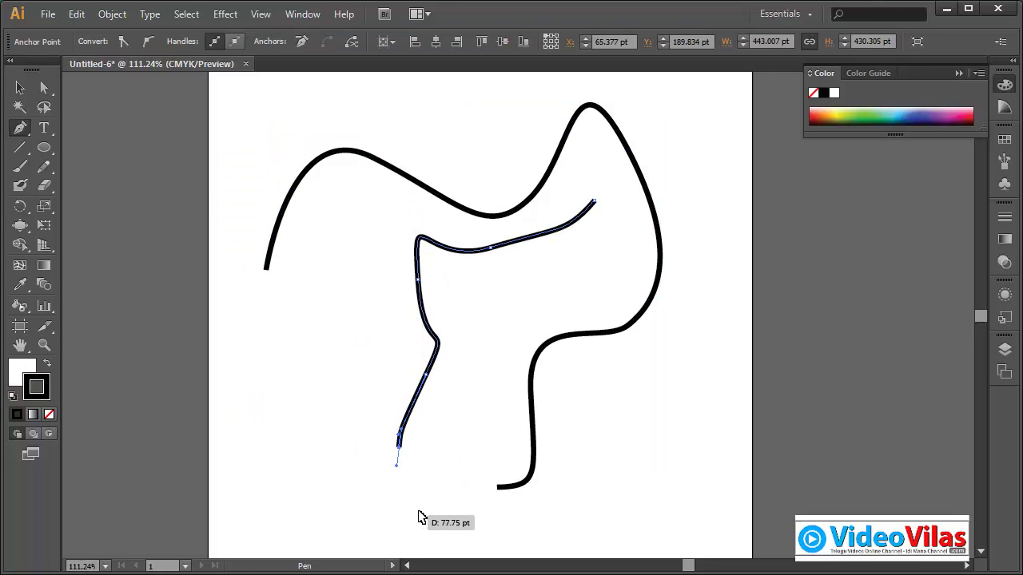
pyautogui.keyDown('ctrl'); pyautogui.click(418, 510); pyautogui.keyUp('ctrl')
# - Draw a black-stroked arc with the Pen tool, rising along the page's left side toward the top
pyautogui.moveTo(254, 395); pyautogui.dragTo(241, 326)
pyautogui.moveTo(356, 110); pyautogui.dragTo(400, 107)
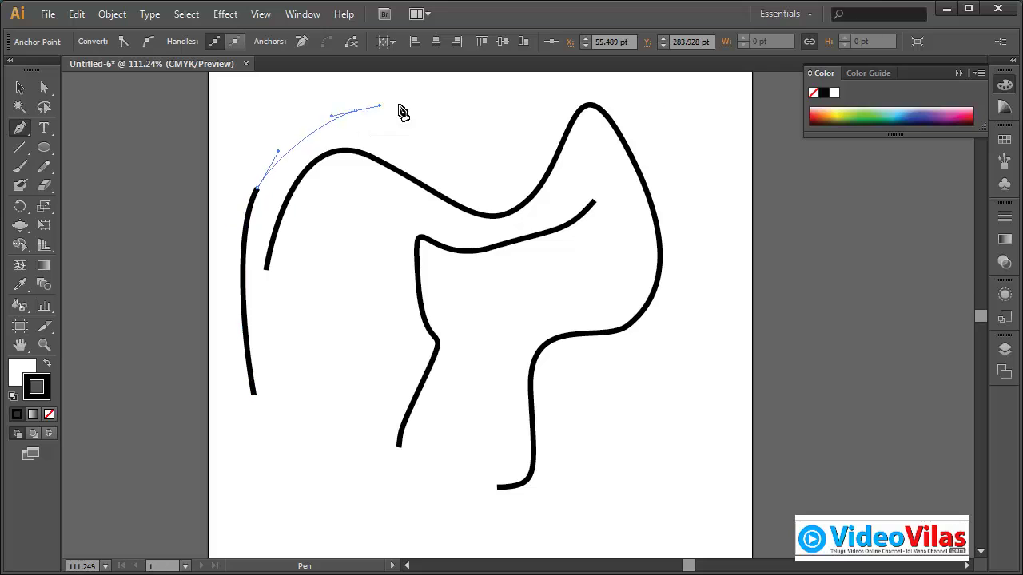
pyautogui.keyDown('ctrl'); pyautogui.click(485, 125); pyautogui.keyUp('ctrl')
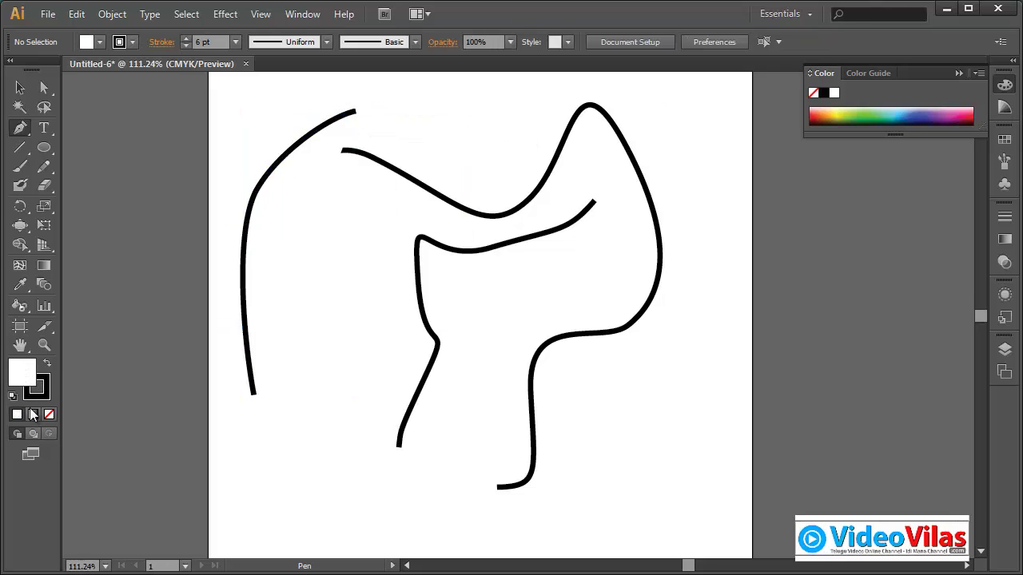
# - Remove fill and stroke and draw a large unpainted path looping around the existing curves, leaving it deselected
pyautogui.click(48, 415)
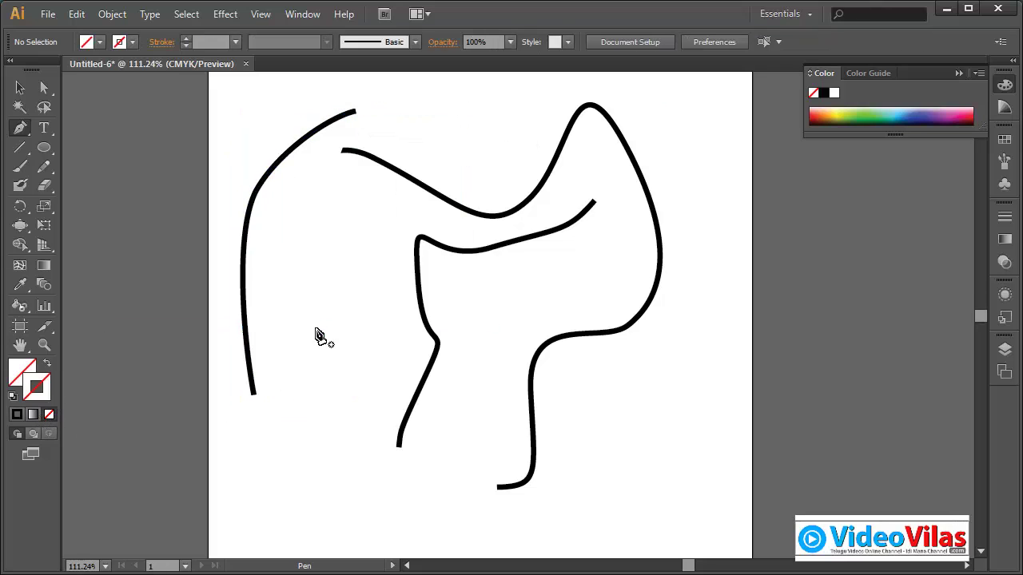
pyautogui.click(435, 118)
pyautogui.moveTo(375, 210); pyautogui.dragTo(356, 350)
pyautogui.moveTo(347, 377); pyautogui.dragTo(344, 409)
pyautogui.moveTo(351, 426); pyautogui.dragTo(376, 445)
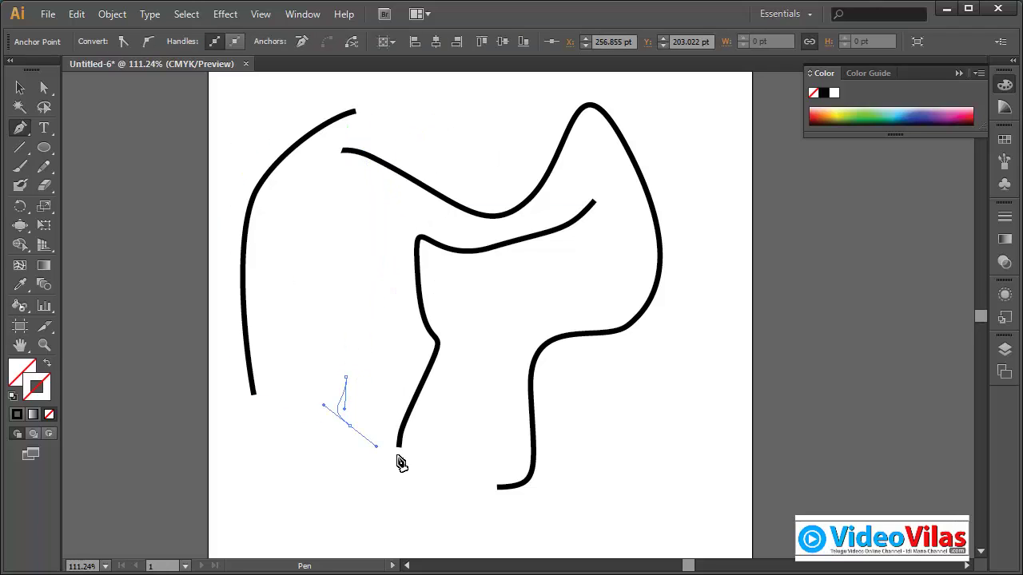
pyautogui.moveTo(453, 462); pyautogui.dragTo(512, 483)
pyautogui.moveTo(655, 448); pyautogui.dragTo(601, 336)
pyautogui.moveTo(599, 268); pyautogui.dragTo(609, 232)
pyautogui.moveTo(613, 183); pyautogui.dragTo(589, 162)
pyautogui.click(495, 116)
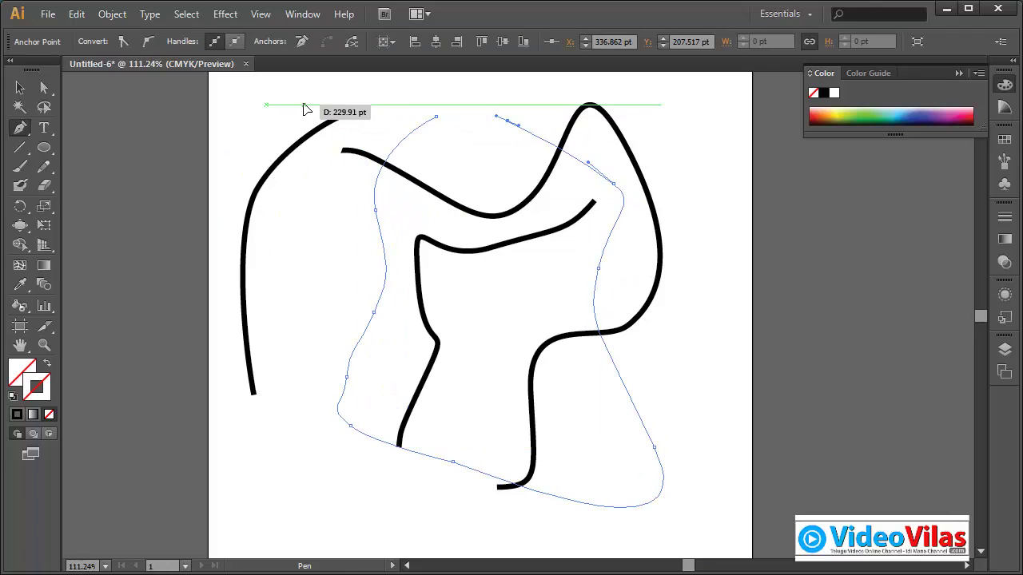
pyautogui.moveTo(304, 105); pyautogui.dragTo(303, 120)
pyautogui.moveTo(297, 177); pyautogui.dragTo(293, 228)
pyautogui.moveTo(306, 264); pyautogui.dragTo(380, 327)
pyautogui.click(18, 88)
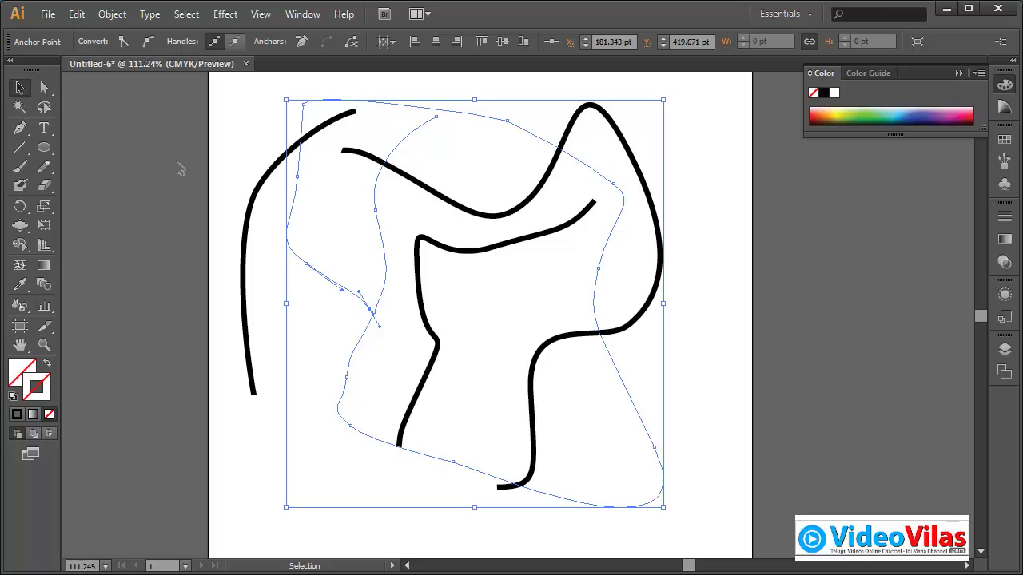
pyautogui.click(182, 169)
# - Restore the default white fill and black 1 pt stroke and draw four small ellipses among the curves
pyautogui.press('d')
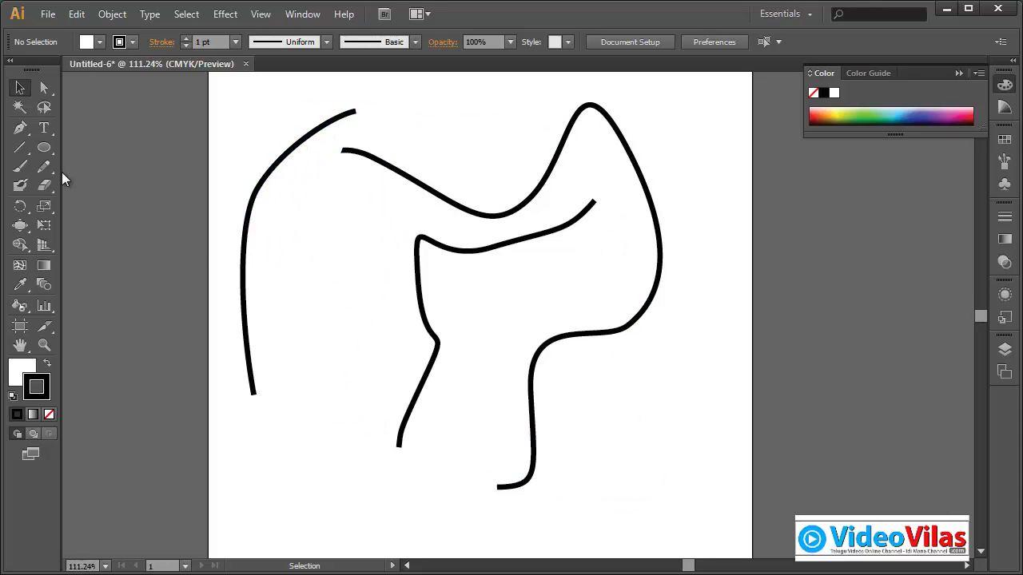
pyautogui.click(44, 147)
pyautogui.moveTo(318, 200); pyautogui.dragTo(401, 304)
pyautogui.moveTo(356, 346); pyautogui.dragTo(398, 388)
pyautogui.moveTo(485, 288); pyautogui.dragTo(544, 334)
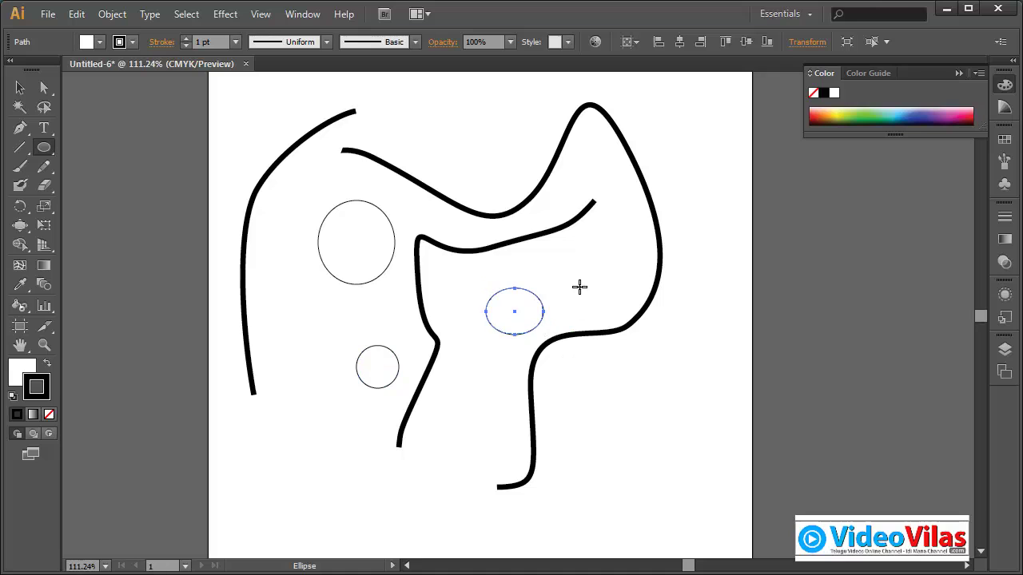
pyautogui.moveTo(582, 252); pyautogui.dragTo(628, 297)
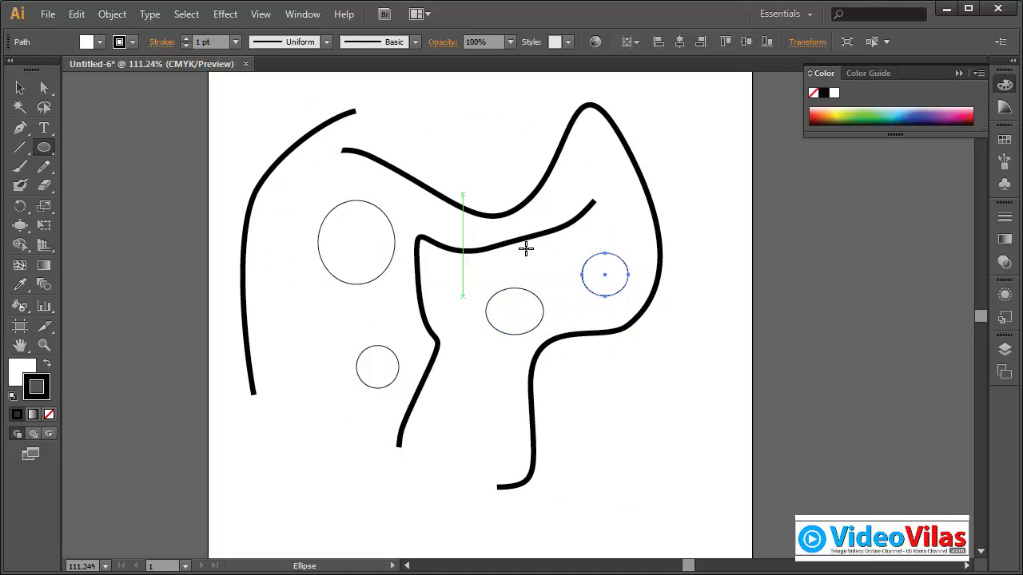
# - Select all the artwork to examine the hidden unpainted paths, and clear the selection
pyautogui.click(22, 90)
pyautogui.moveTo(212, 98); pyautogui.dragTo(763, 475)
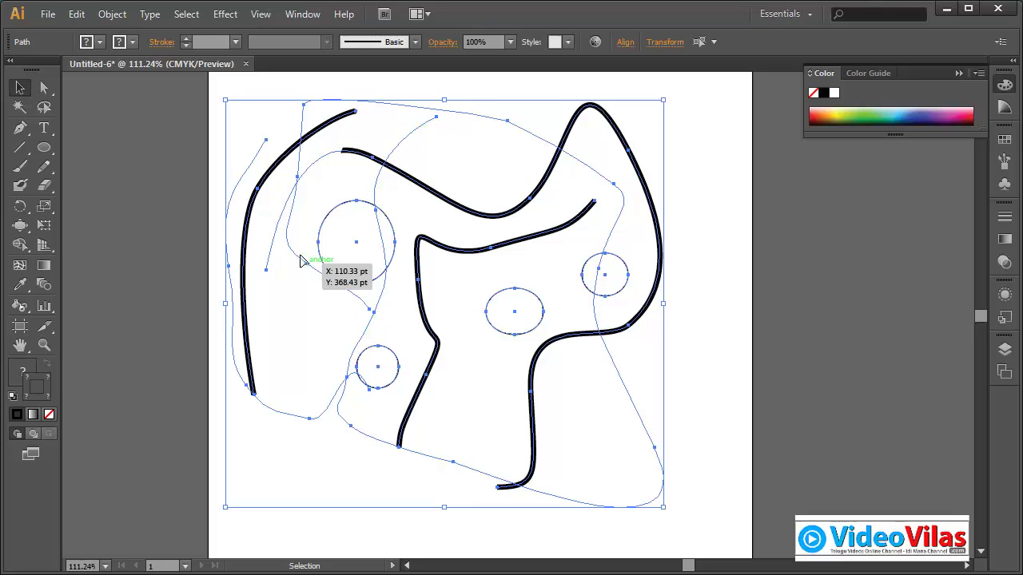
pyautogui.click(168, 251)
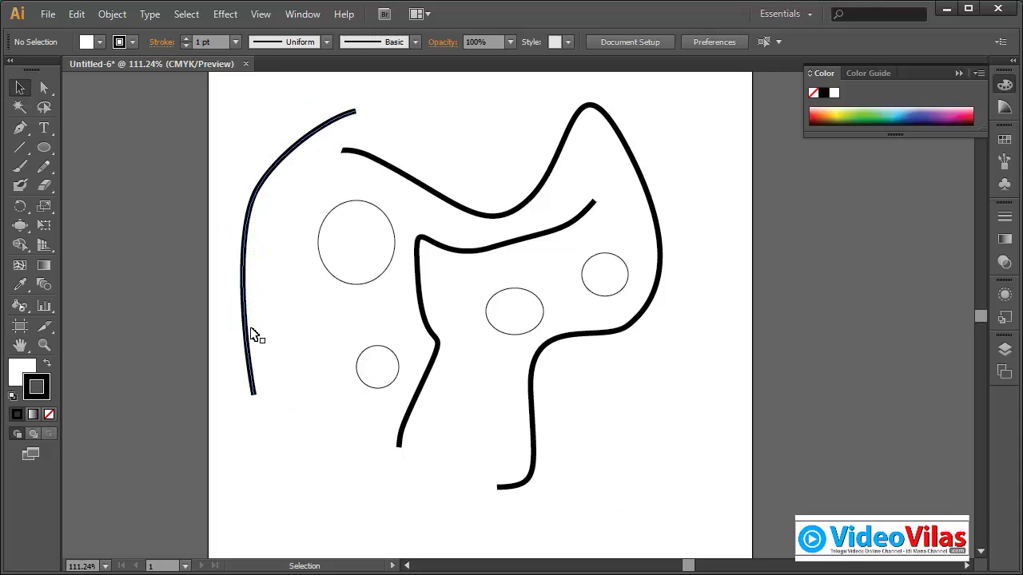
pyautogui.moveTo(210, 103); pyautogui.dragTo(728, 438)
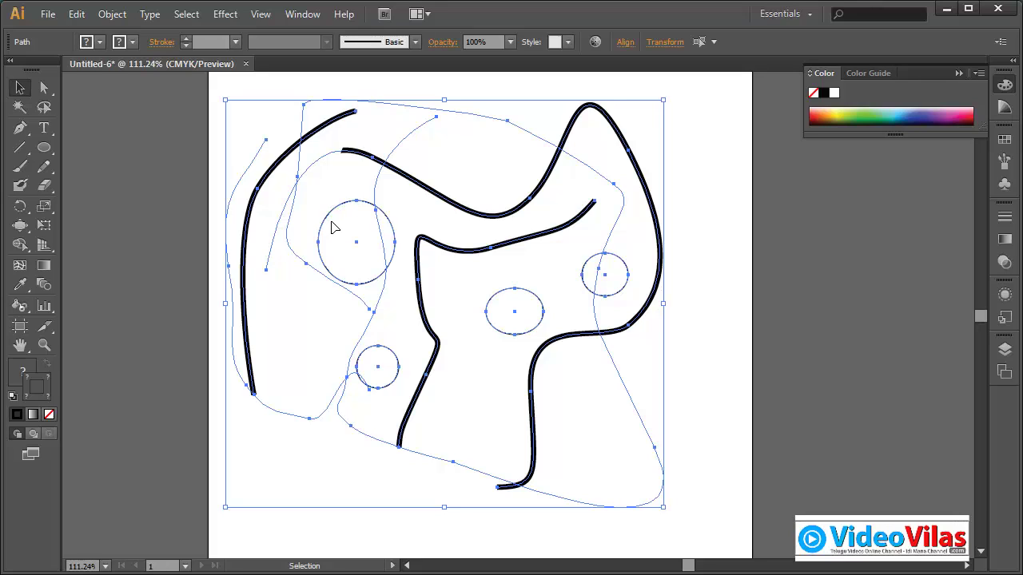
pyautogui.click(112, 14)
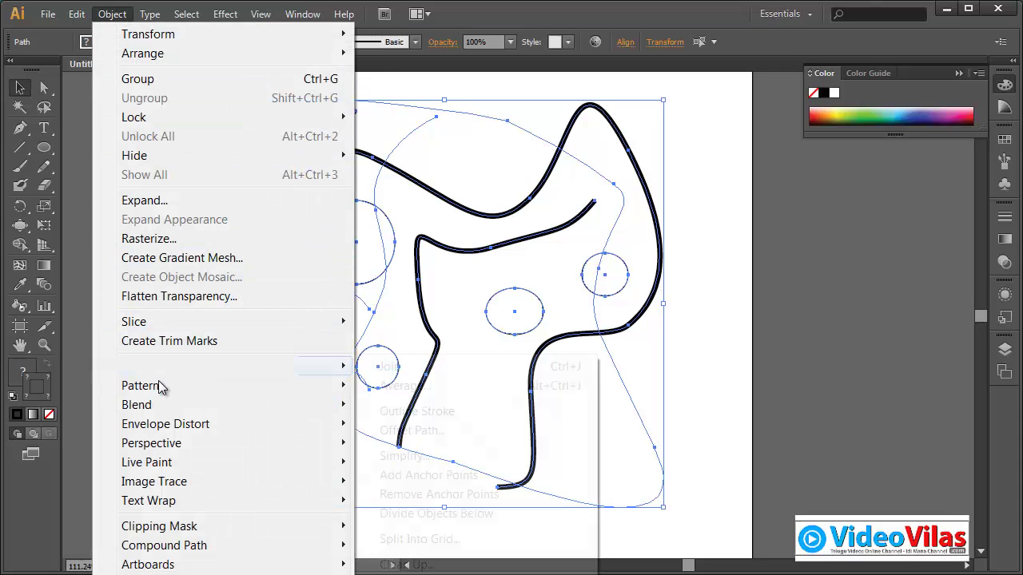
pyautogui.moveTo(287, 372)
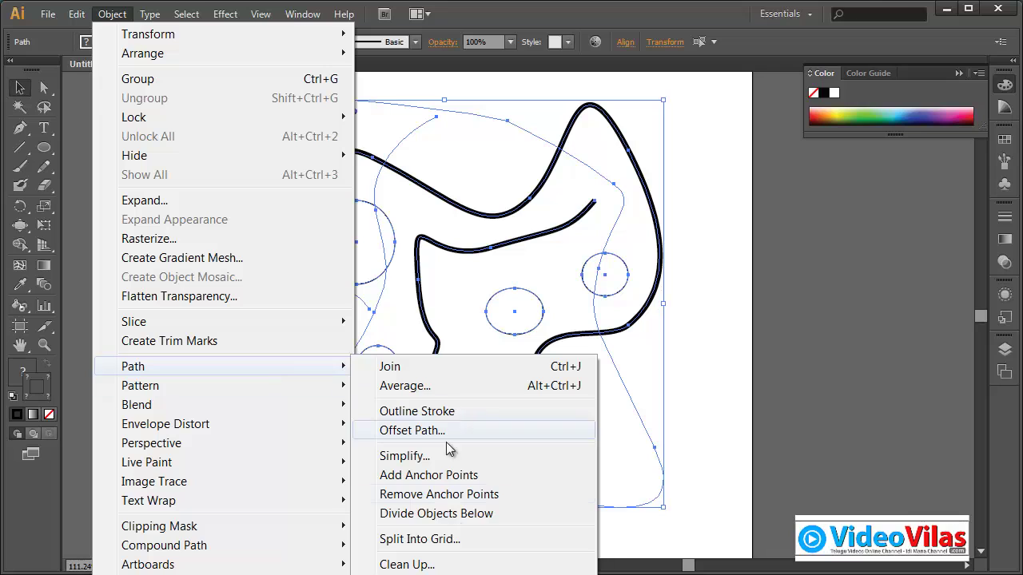
pyautogui.click(749, 317)
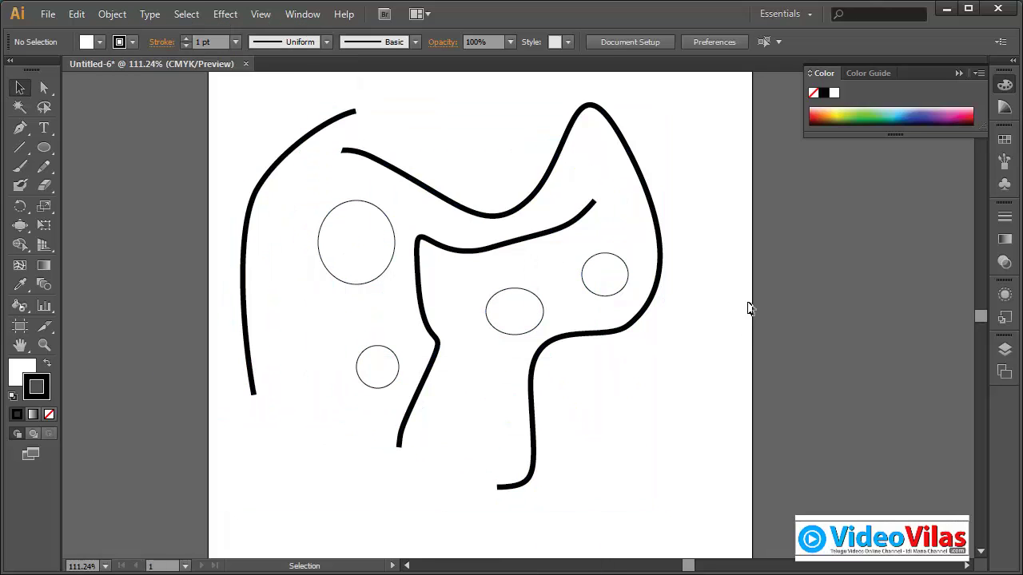
# - Clean up the document's unpainted objects only, leaving stray points and empty text paths out of the deletion
pyautogui.click(112, 15)
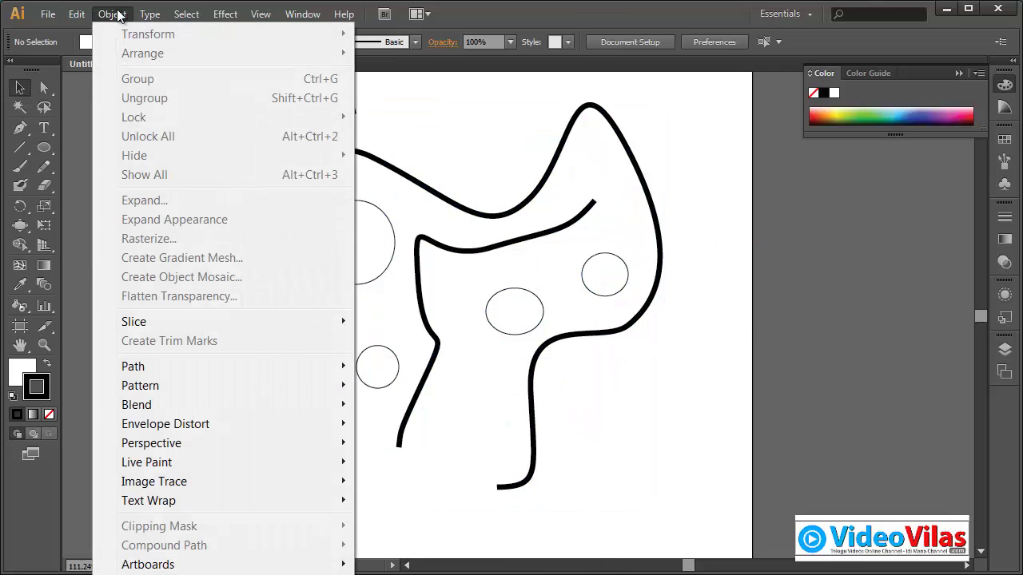
pyautogui.moveTo(158, 366)
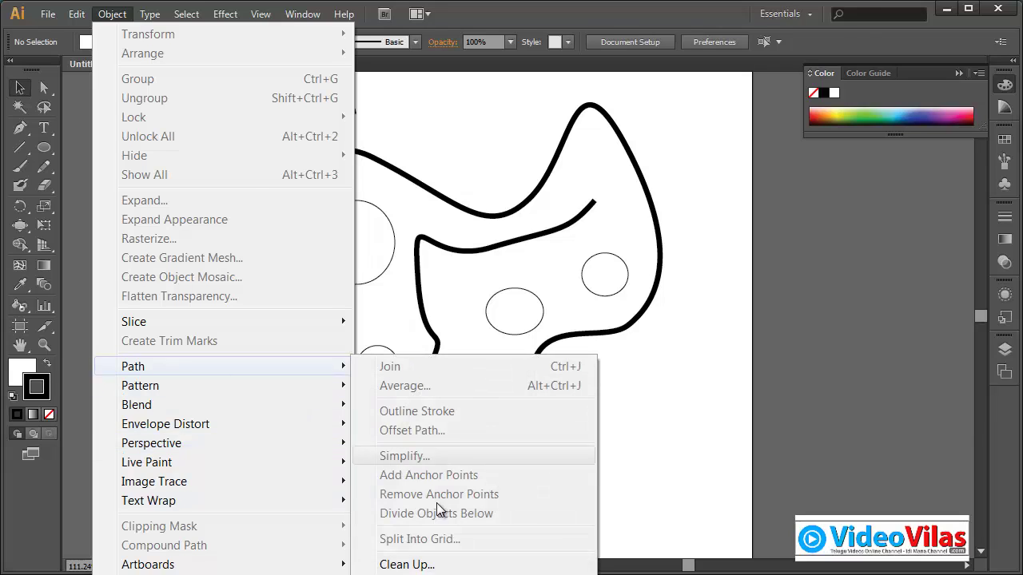
pyautogui.click(400, 564)
pyautogui.moveTo(530, 205); pyautogui.dragTo(714, 149)
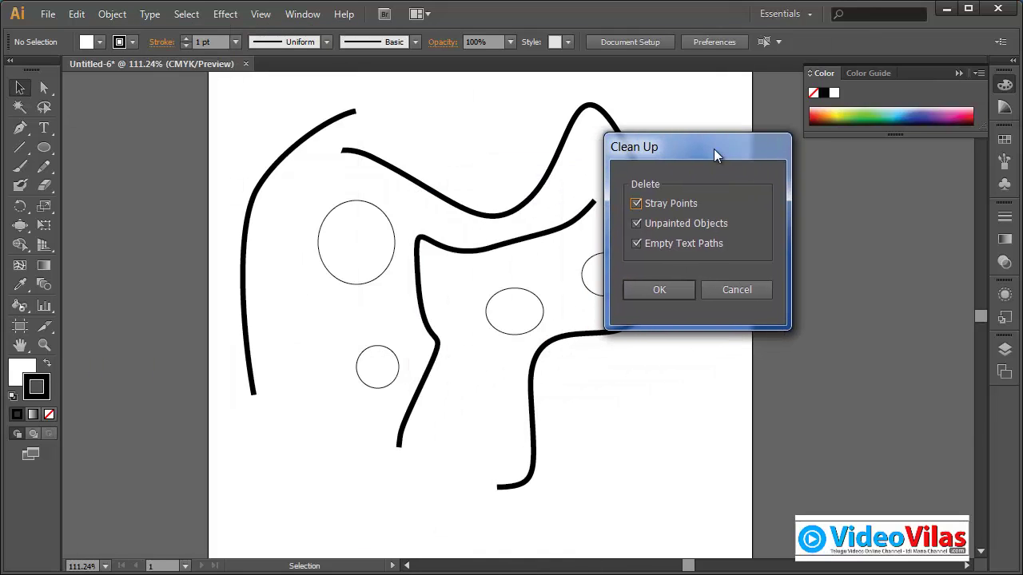
pyautogui.click(668, 248)
pyautogui.click(663, 203)
pyautogui.click(674, 290)
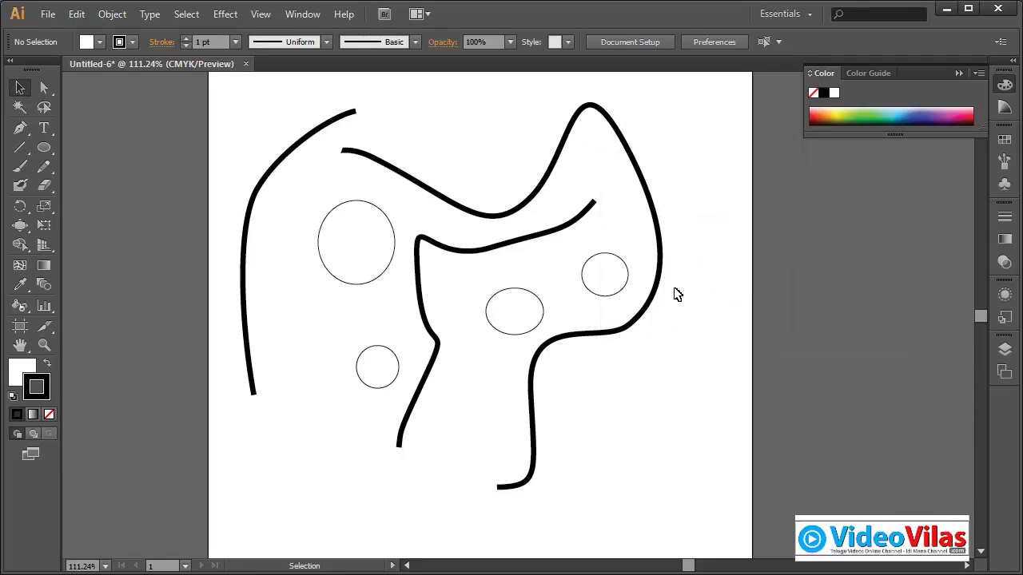
# - Select all the artwork to check for leftover unpainted paths, and move the long wavy curve up and to the right
pyautogui.moveTo(249, 100)
pyautogui.mouseDown()
pyautogui.moveTo(521, 315)
pyautogui.moveTo(695, 429)
pyautogui.mouseUp()
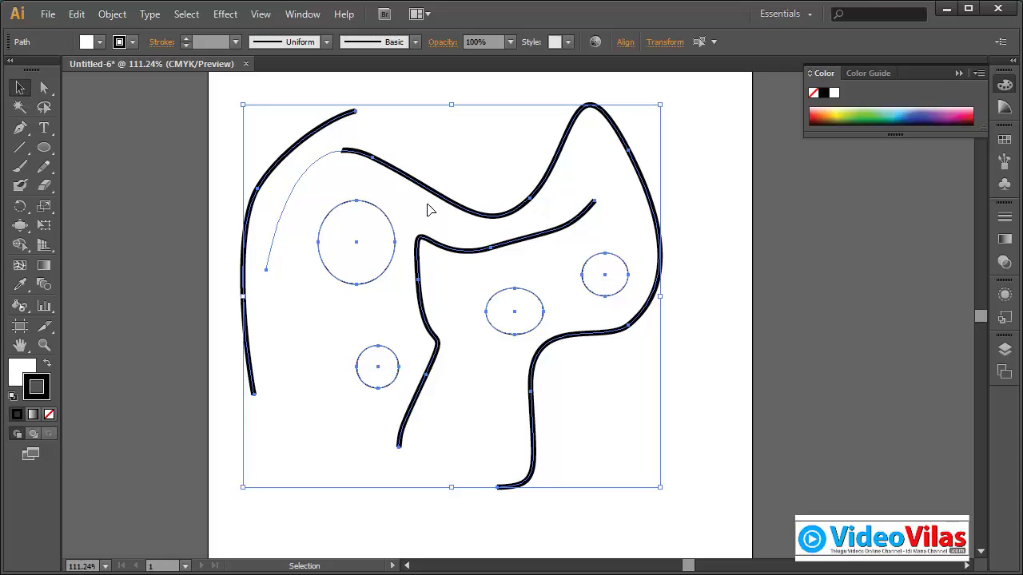
pyautogui.click(363, 171)
pyautogui.click(336, 155)
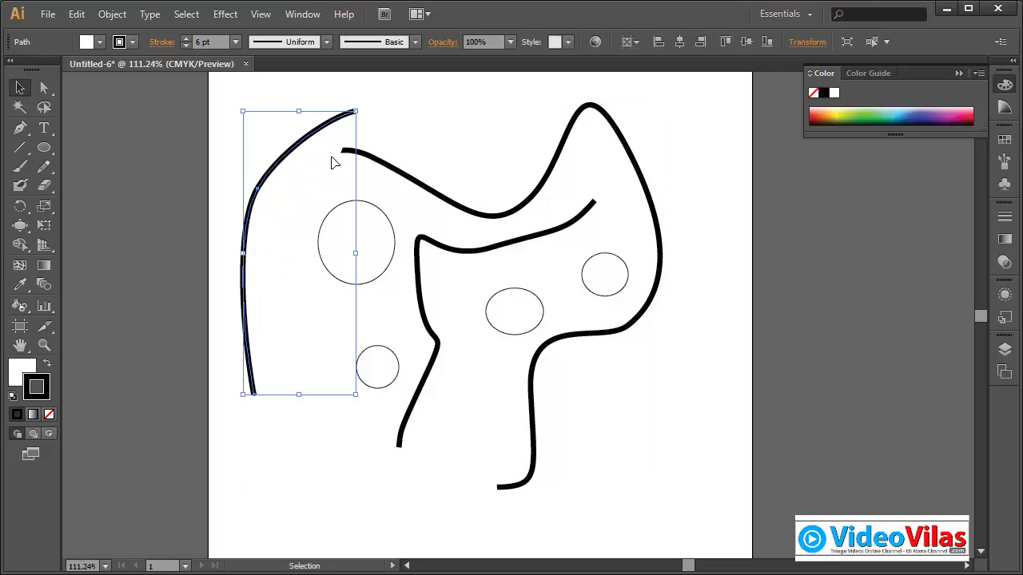
pyautogui.click(370, 155)
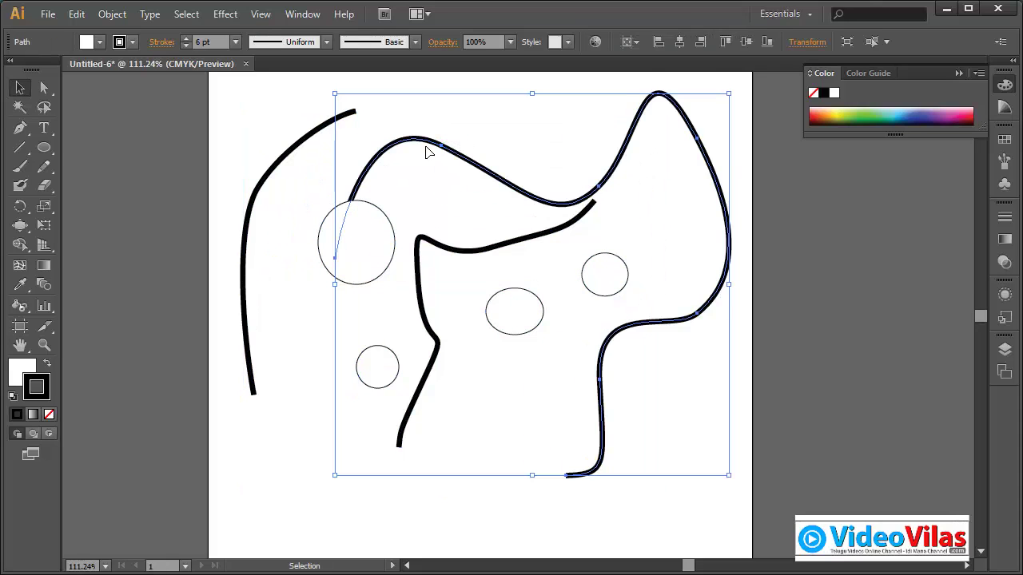
pyautogui.moveTo(424, 151); pyautogui.dragTo(398, 127)
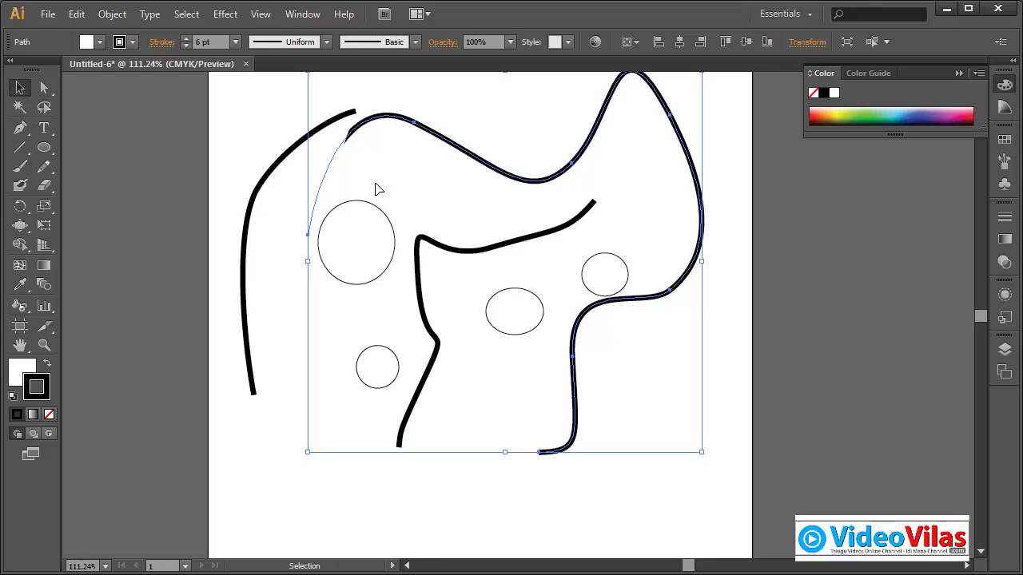
# - Set all the artwork's stroke weight to 4 pt and apply the width profile that tapers at both ends
pyautogui.moveTo(244, 129); pyautogui.dragTo(669, 447)
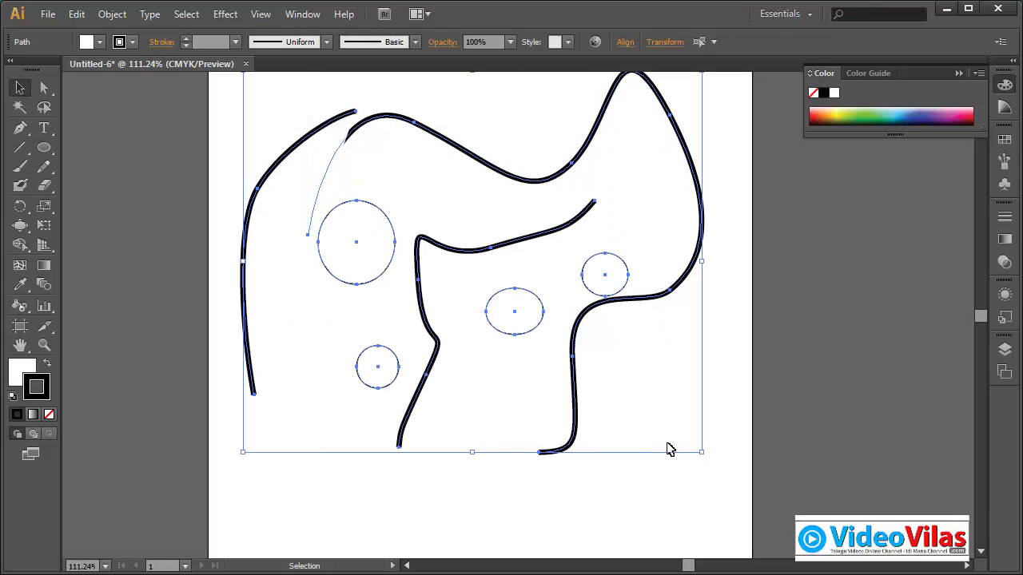
pyautogui.click(236, 42)
pyautogui.click(261, 154)
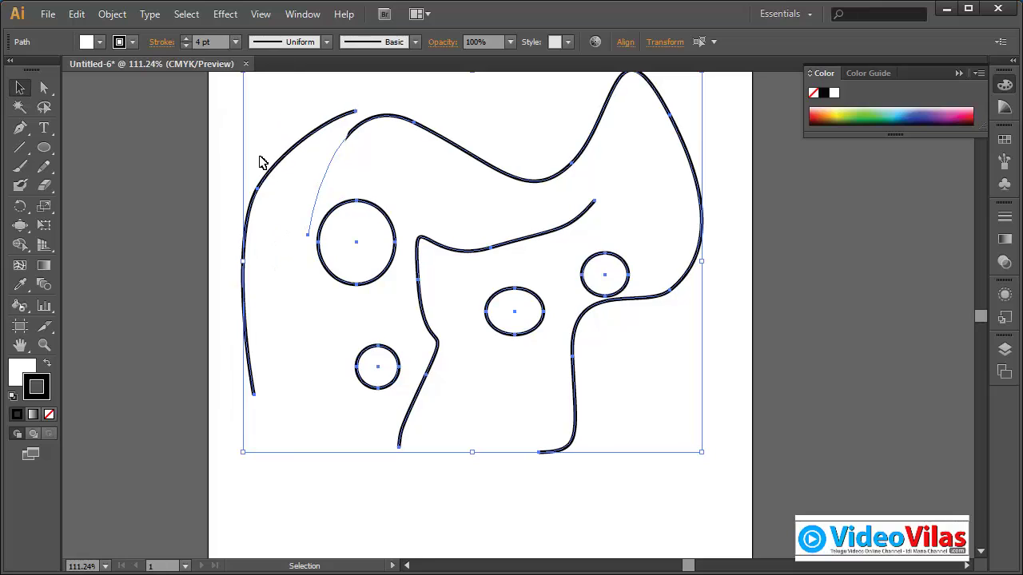
pyautogui.click(326, 41)
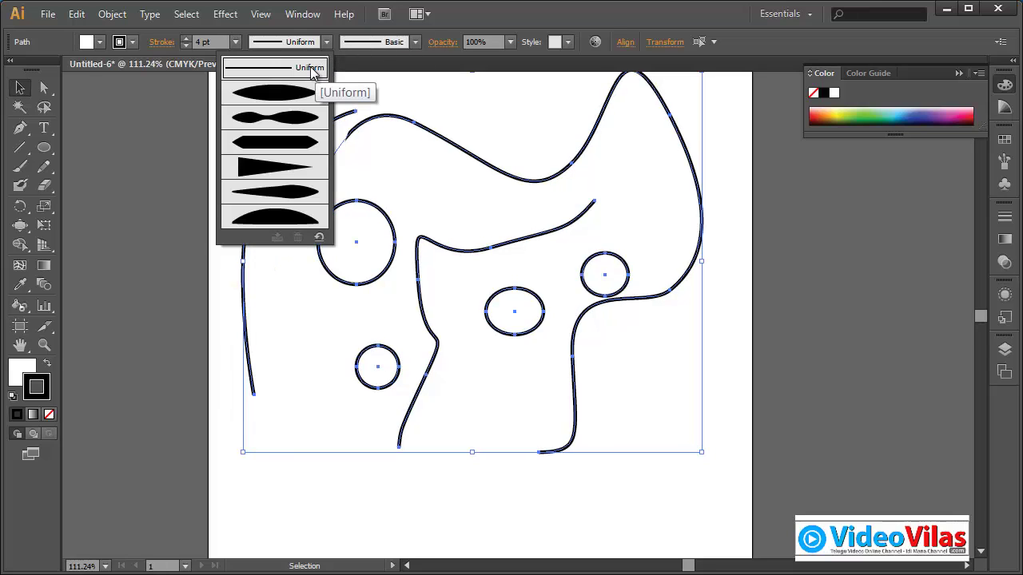
pyautogui.click(306, 94)
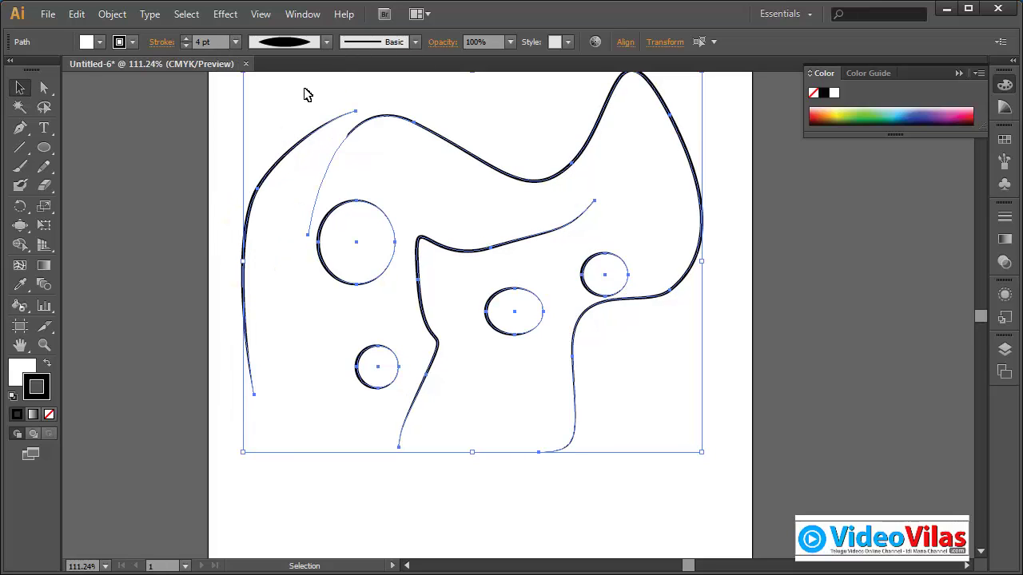
# - Delete all the curves and ellipses from the artboard
pyautogui.click(229, 187)
pyautogui.moveTo(211, 148); pyautogui.dragTo(637, 459)
pyautogui.press('Delete')
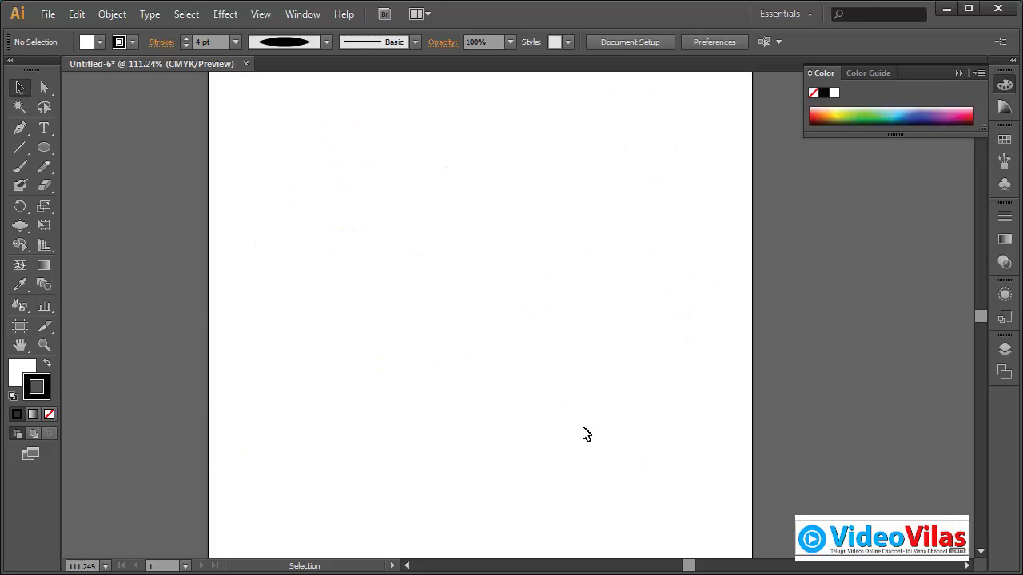
# - Show the available Path commands for objects
pyautogui.click(112, 13)
pyautogui.moveTo(165, 370)
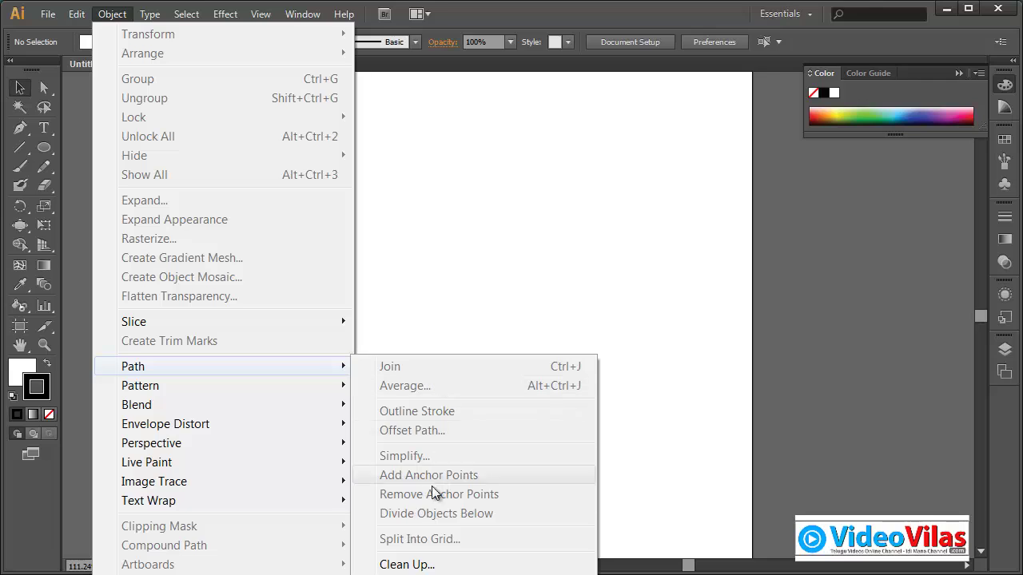